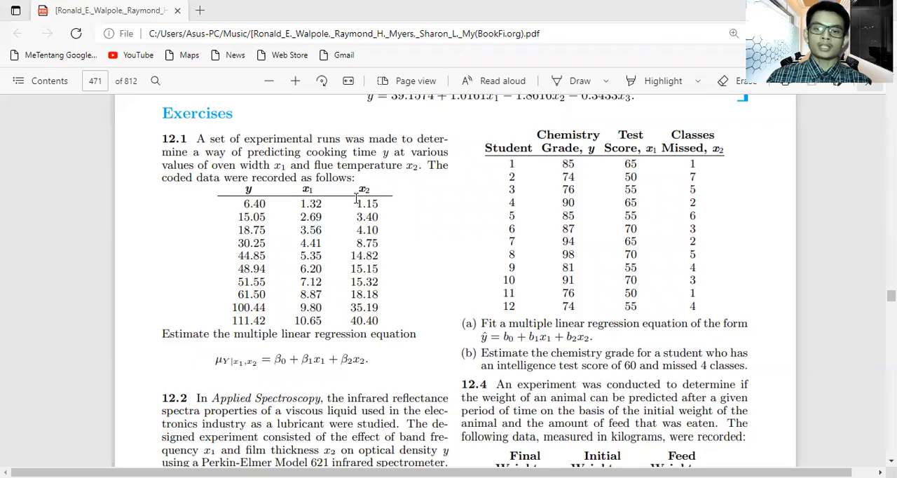
Step: Look through the multiple linear regression exercises, from 12.1 onwards, in the statistics textbook PDF
scroll(356, 199, down, 10)
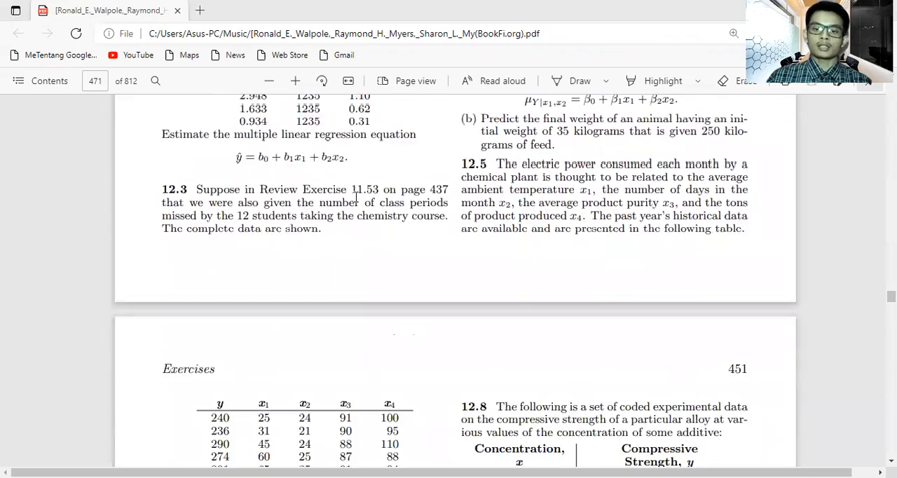
scroll(356, 199, down, 1)
scroll(356, 197, down, 10)
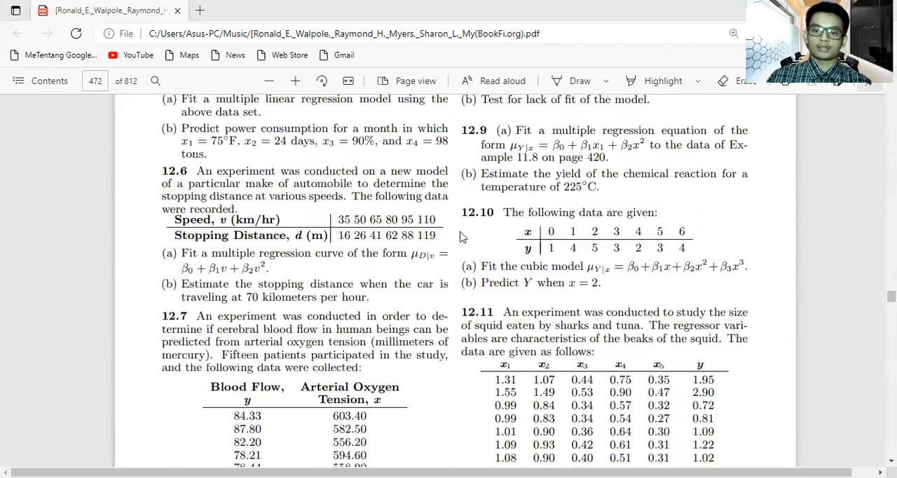
scroll(506, 306, up, 15)
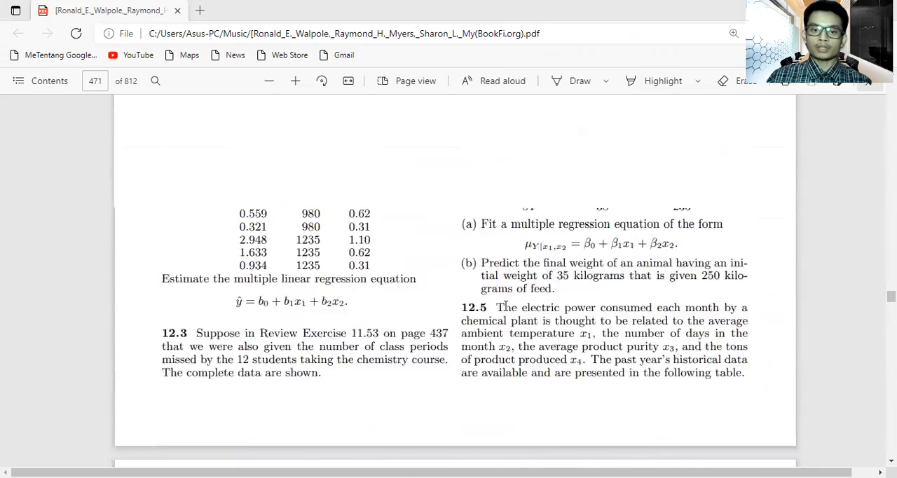
scroll(517, 316, up, 3)
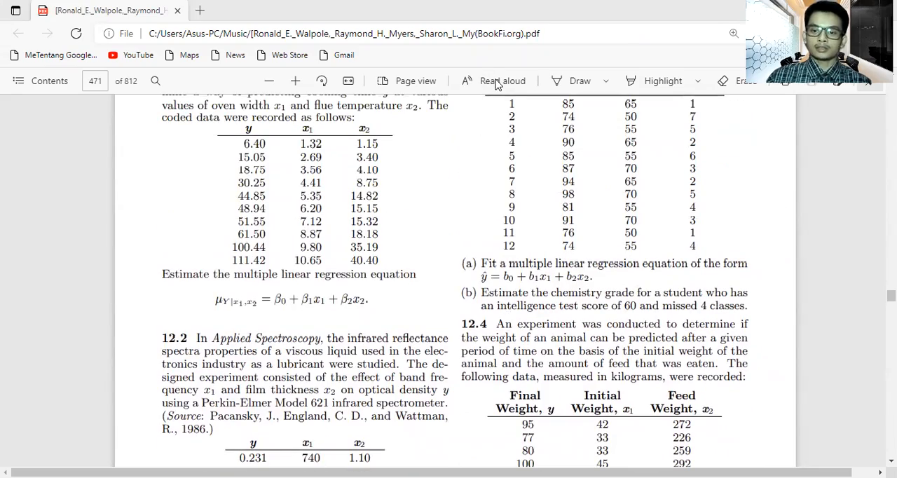
Step: Switch to the Excel workbook, check the data on sheets 12.2 and 12.3, and return to sheet 12.1
key(alt+Tab)
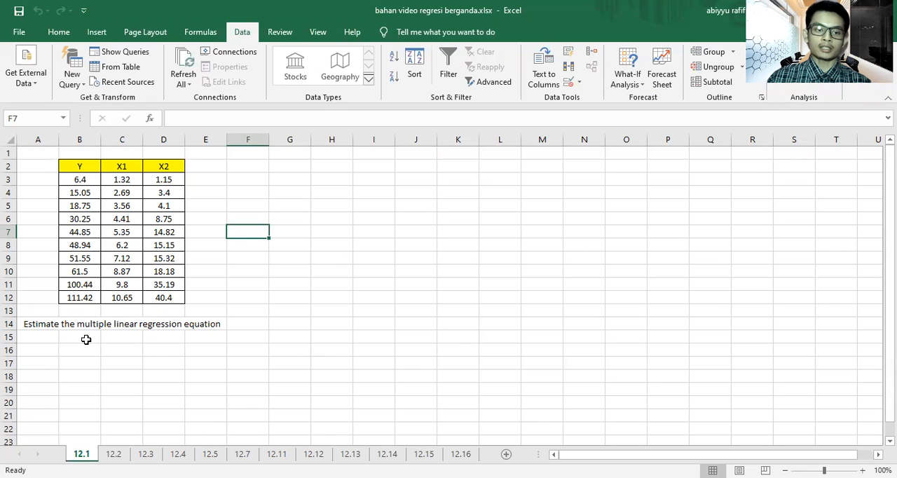
click(113, 454)
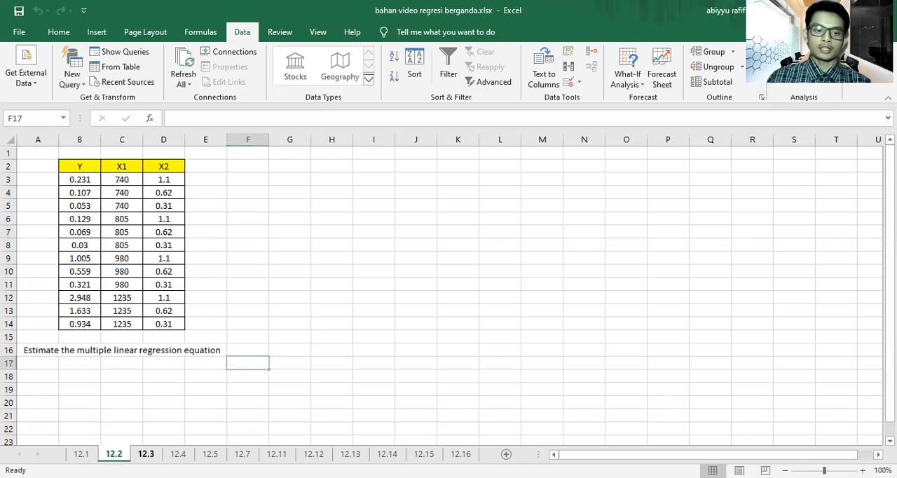
click(146, 454)
click(81, 454)
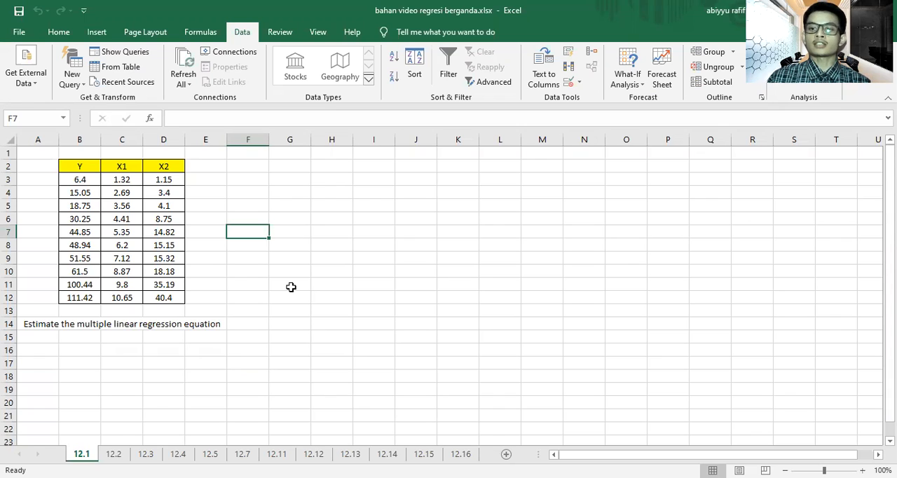
Step: Select cell G3 and open the Regression tool from the data analysis tools
click(297, 181)
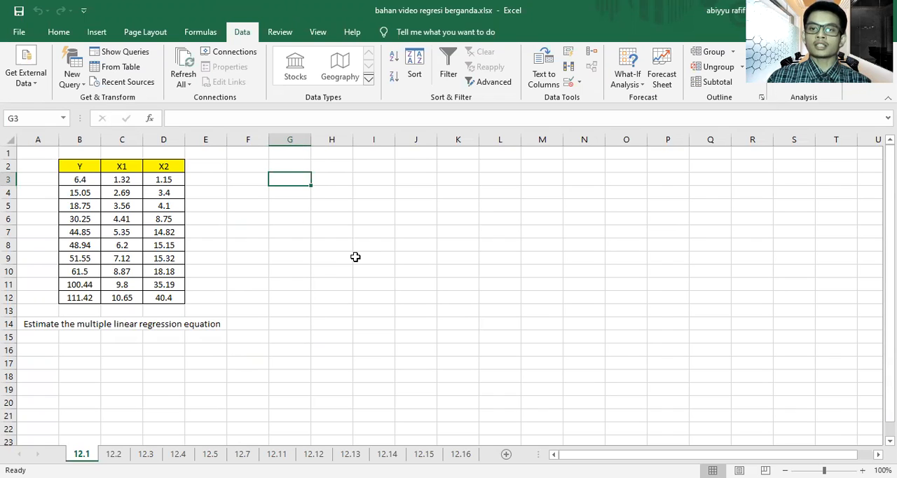
click(804, 52)
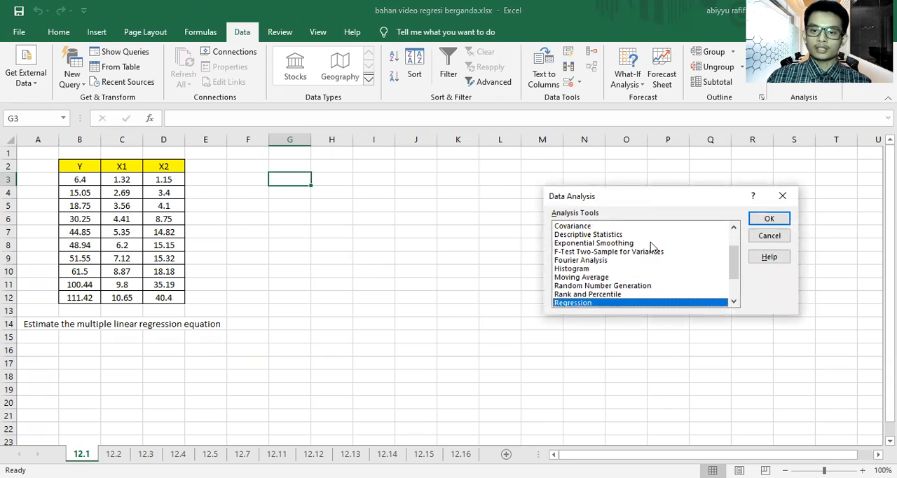
drag(630, 201, 516, 158)
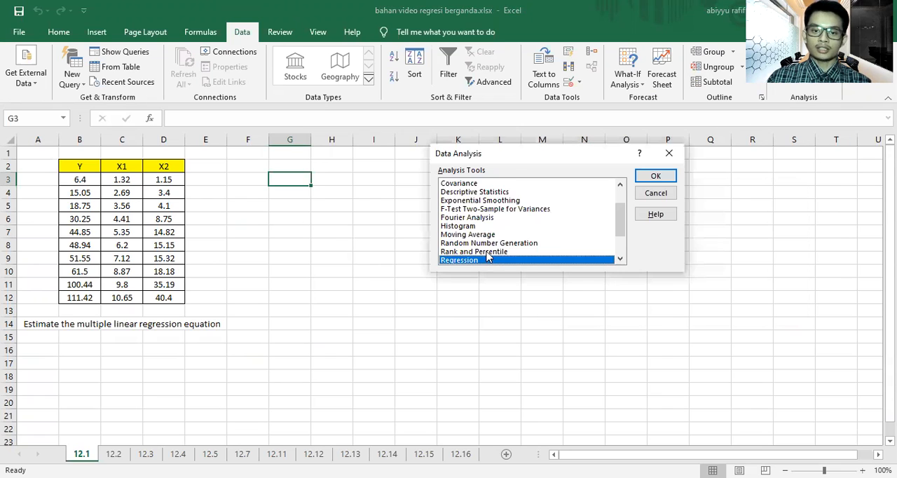
scroll(487, 253, down, 1)
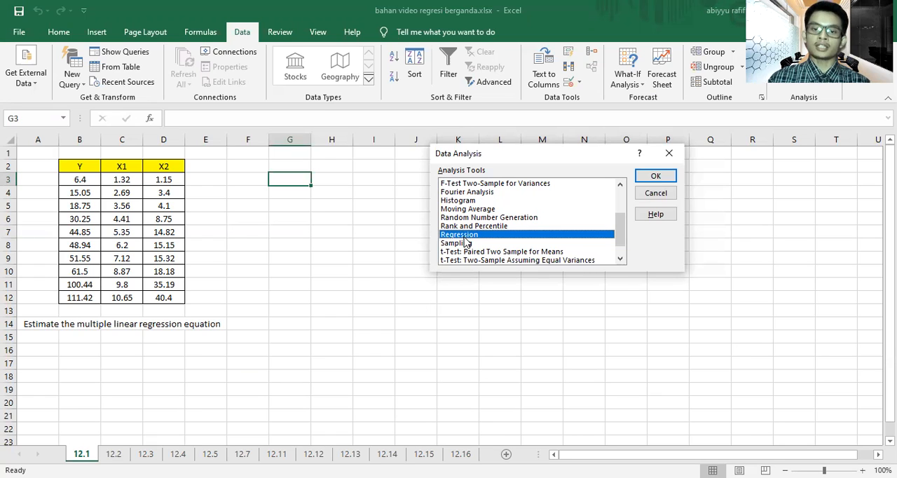
click(641, 179)
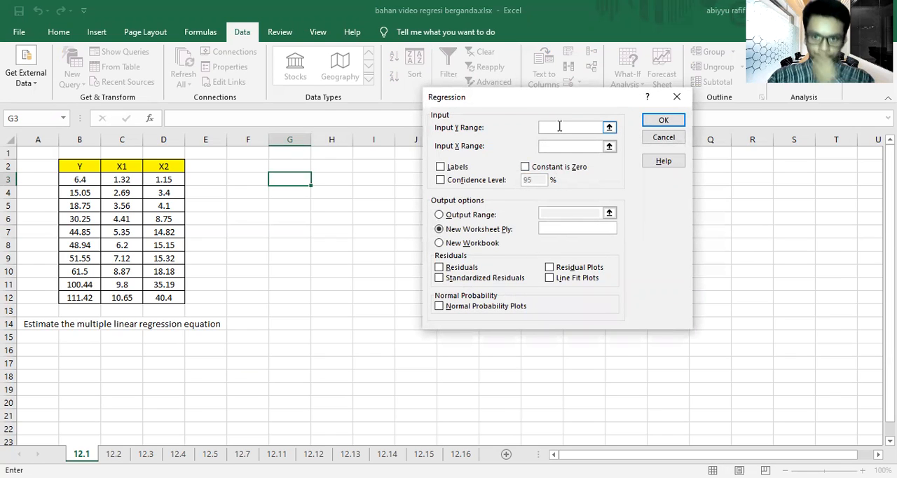
Step: Set the regression's Y input range to B3:B12 and its X input range to C3:D12
click(85, 179)
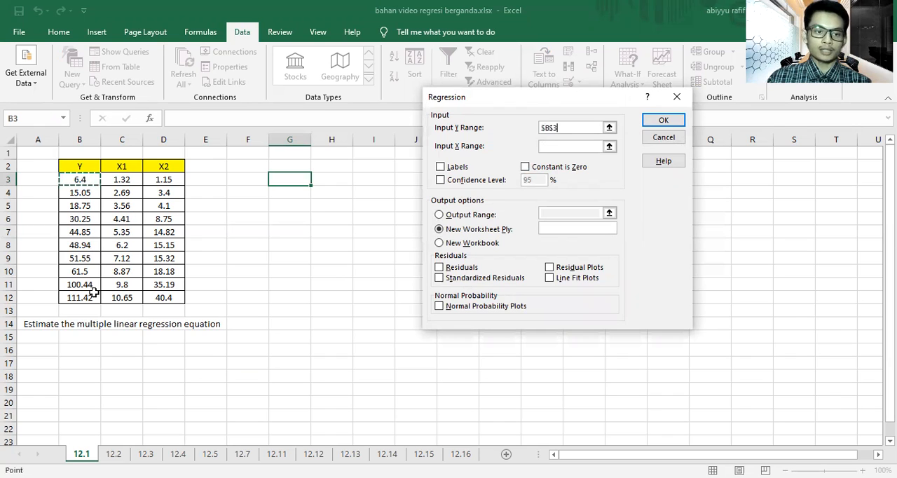
shift+click(93, 295)
click(576, 147)
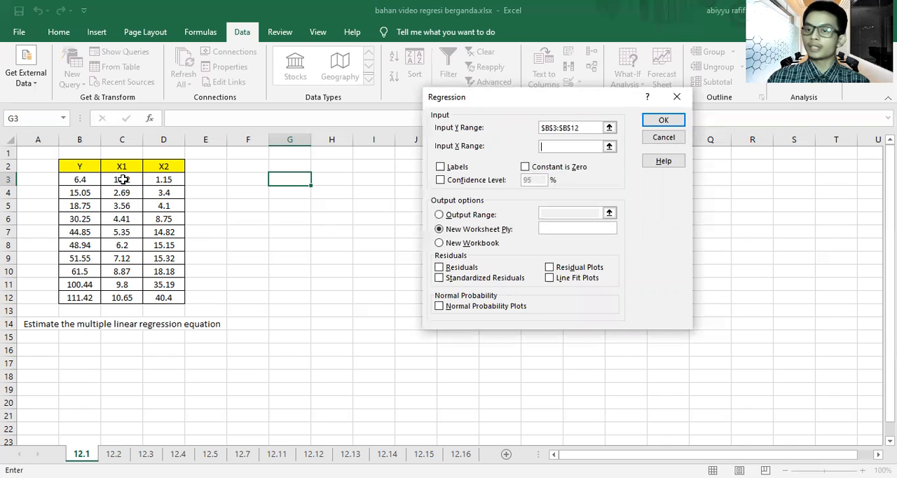
drag(122, 179, 169, 300)
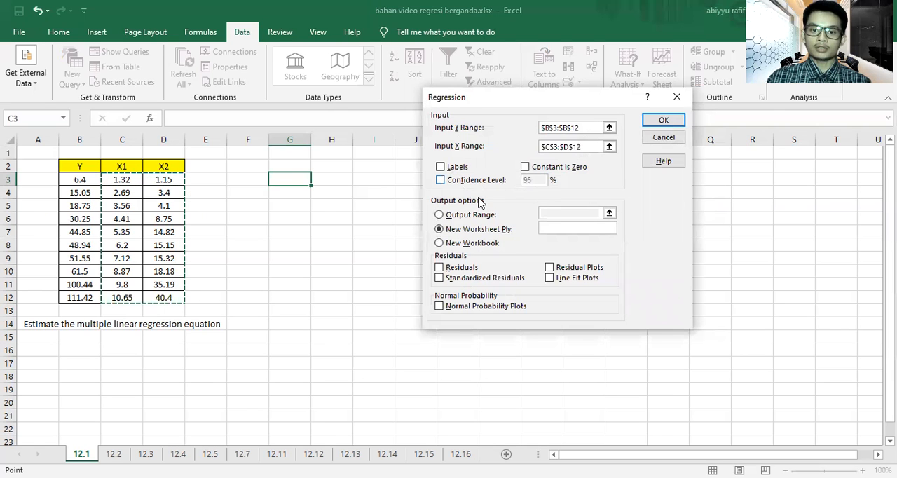
Step: Enable the 95% confidence level and set the regression's output range to cell G3
click(441, 180)
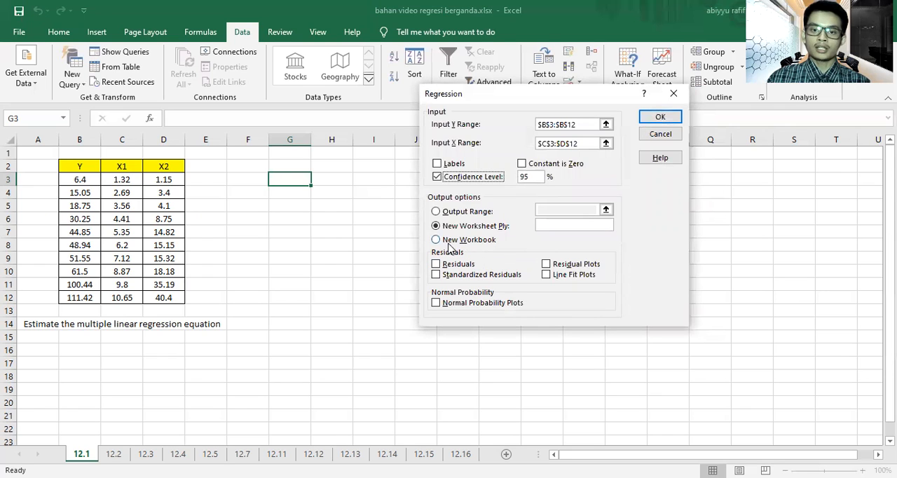
click(435, 212)
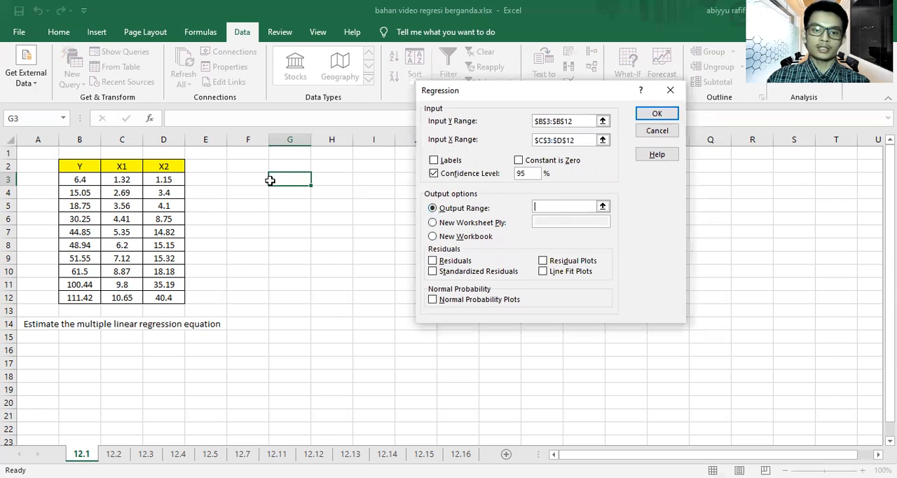
click(297, 180)
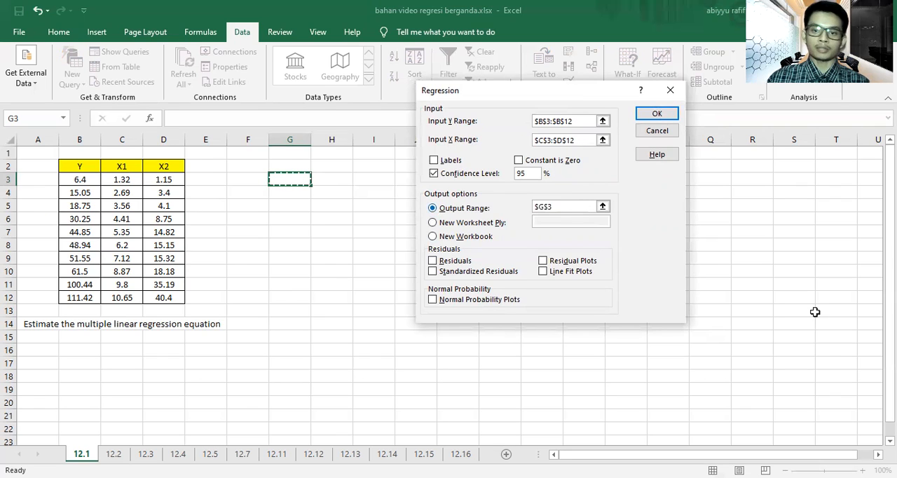
Step: Include residuals, standardized residuals, residual plots and line fit plots, and run the regression
click(440, 262)
click(434, 272)
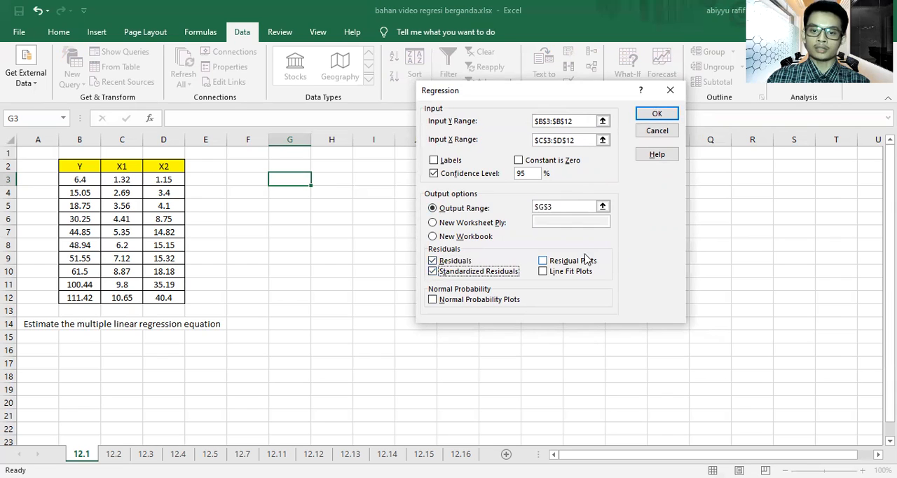
click(543, 261)
click(543, 272)
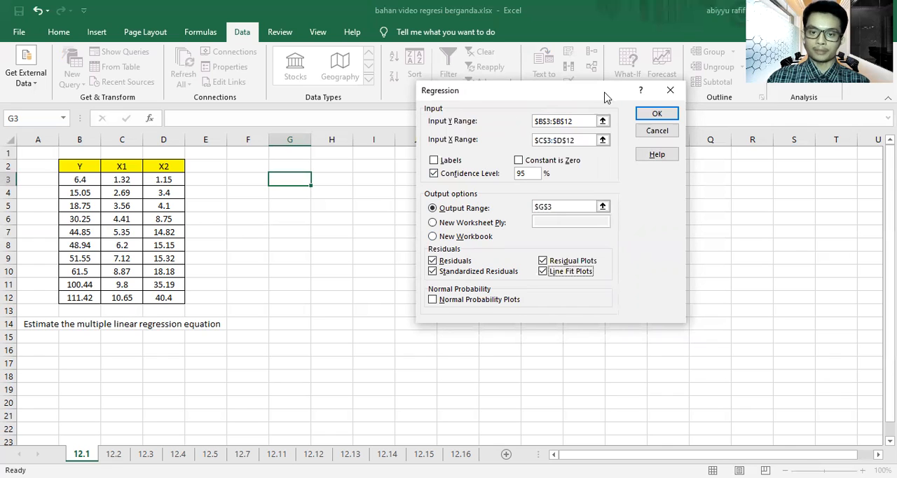
click(655, 116)
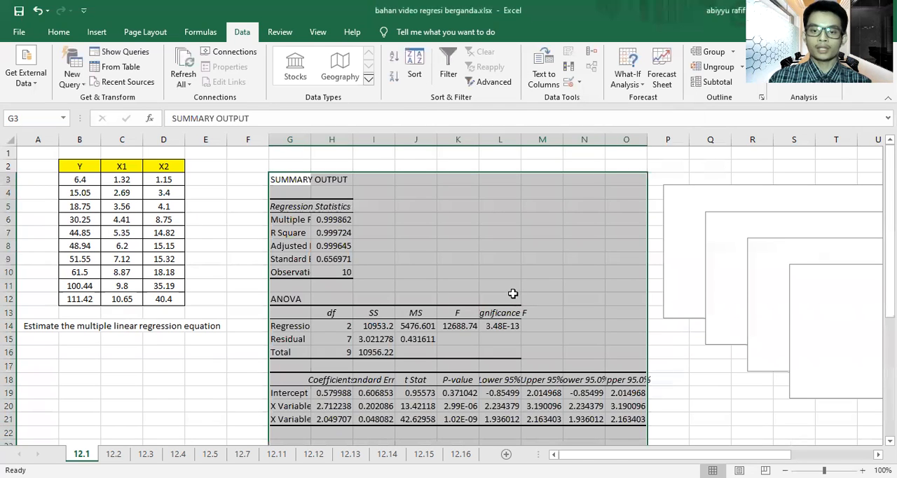
Step: Widen columns G, H, I and L of the regression output so their labels fit
scroll(512, 293, down, 3)
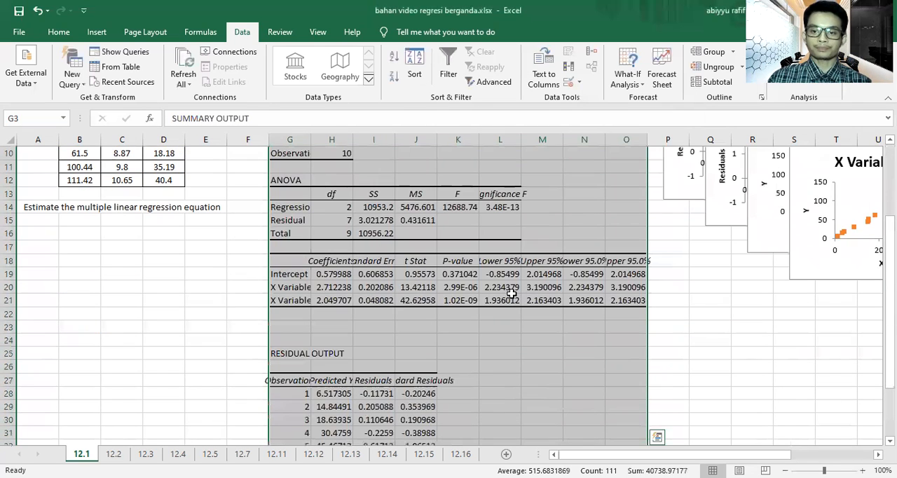
scroll(512, 293, up, 1)
scroll(512, 293, up, 2)
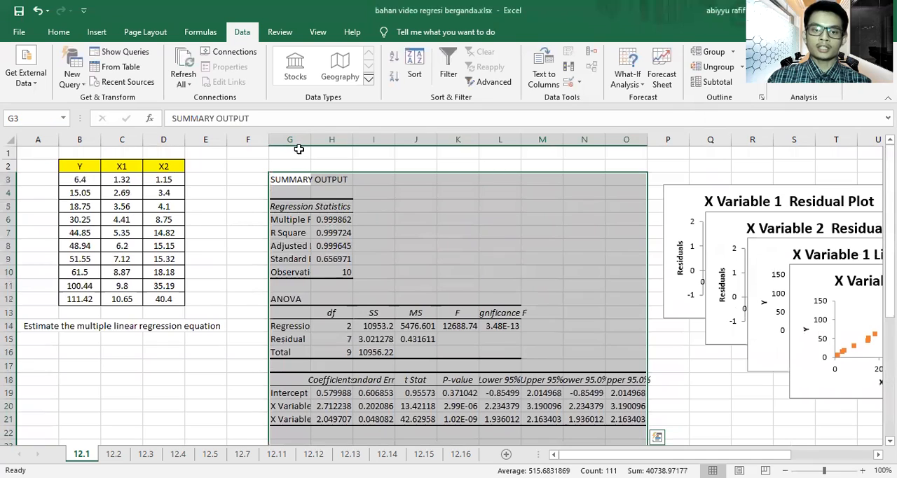
drag(312, 138, 367, 138)
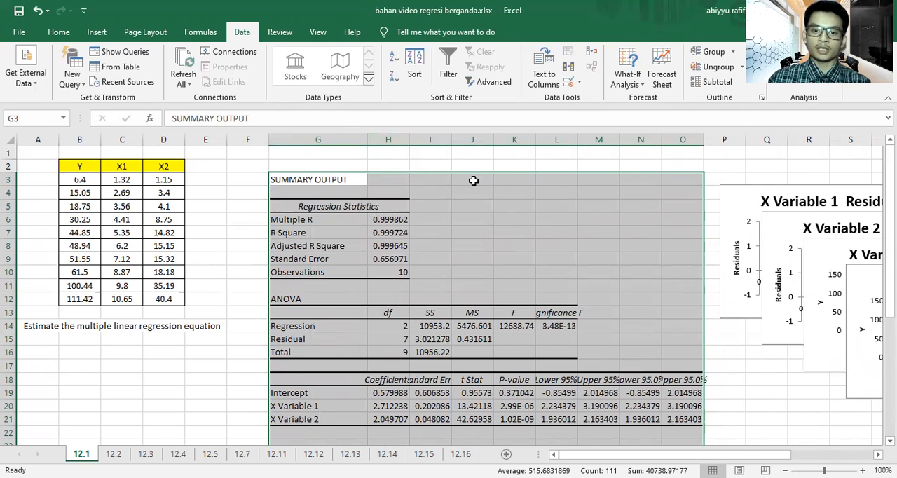
drag(577, 138, 602, 138)
scroll(528, 241, down, 3)
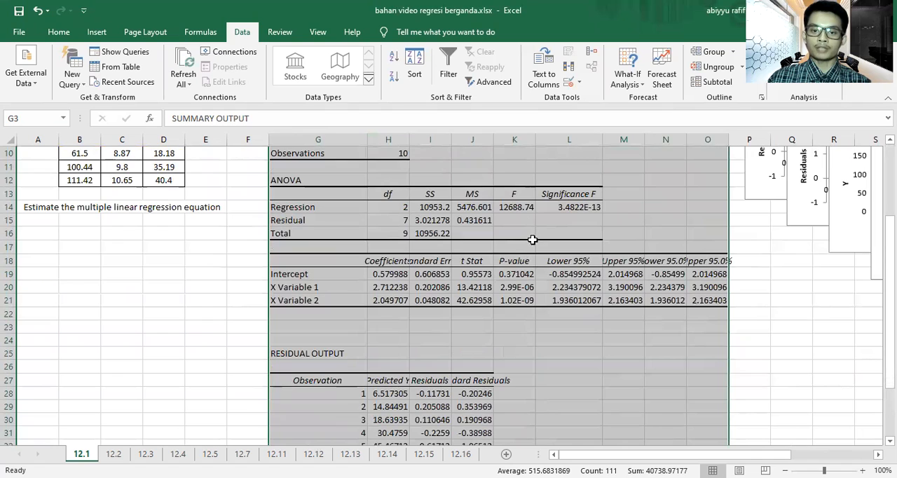
click(623, 208)
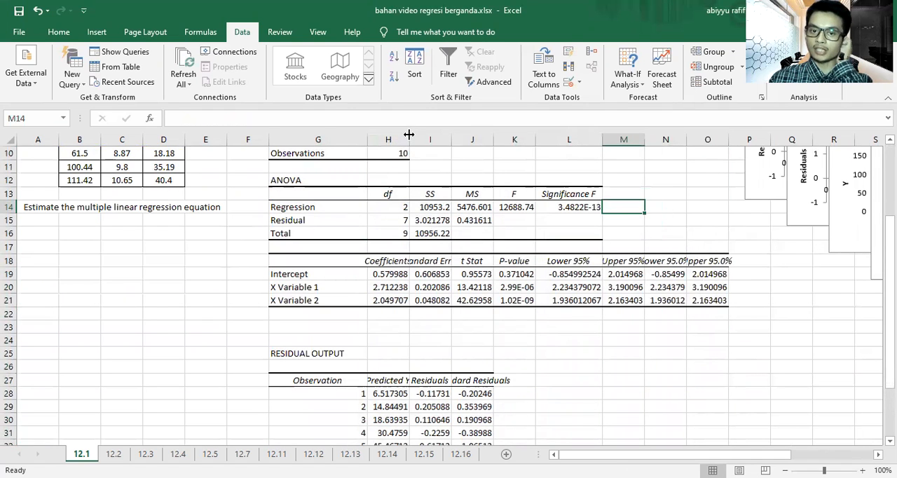
drag(409, 138, 433, 138)
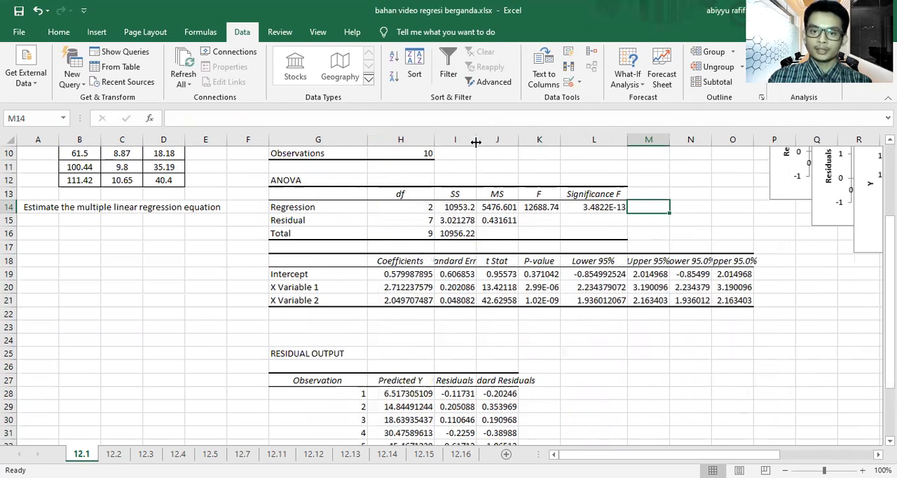
drag(496, 143, 497, 142)
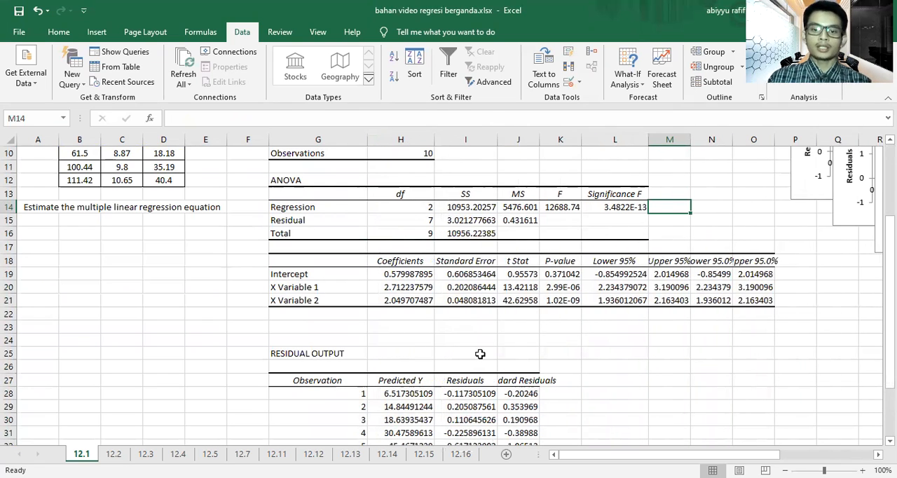
Step: Examine the coefficients of the intercept, X Variable 1 and X Variable 2 in the regression output at 160% zoom
scroll(480, 354, up, 1)
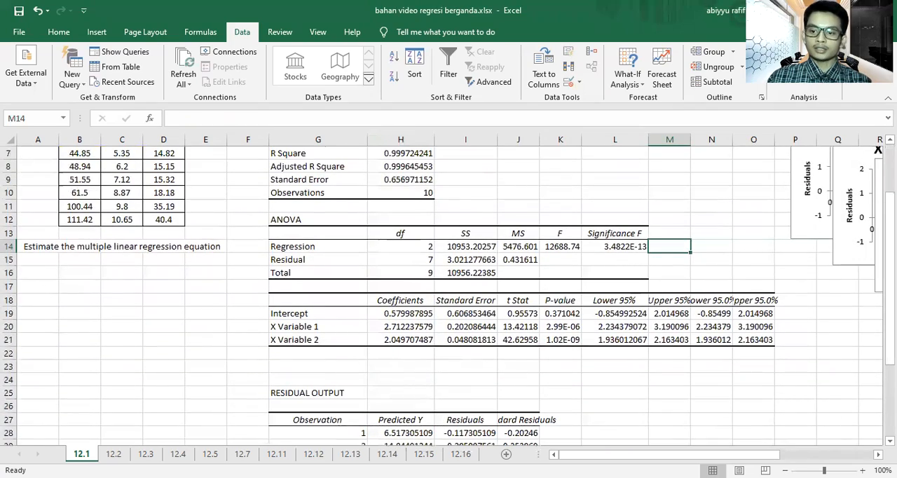
click(863, 470)
click(863, 470)
click(863, 470)
click(862, 471)
click(862, 471)
click(862, 470)
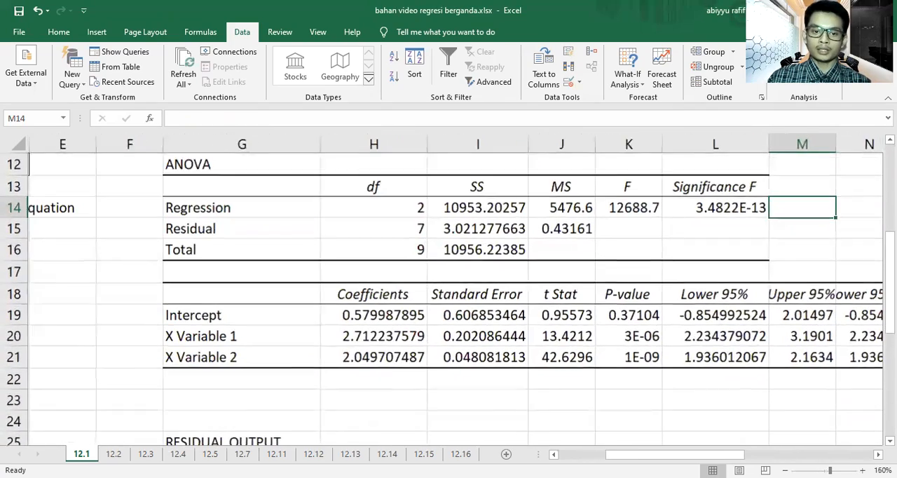
drag(265, 317, 368, 358)
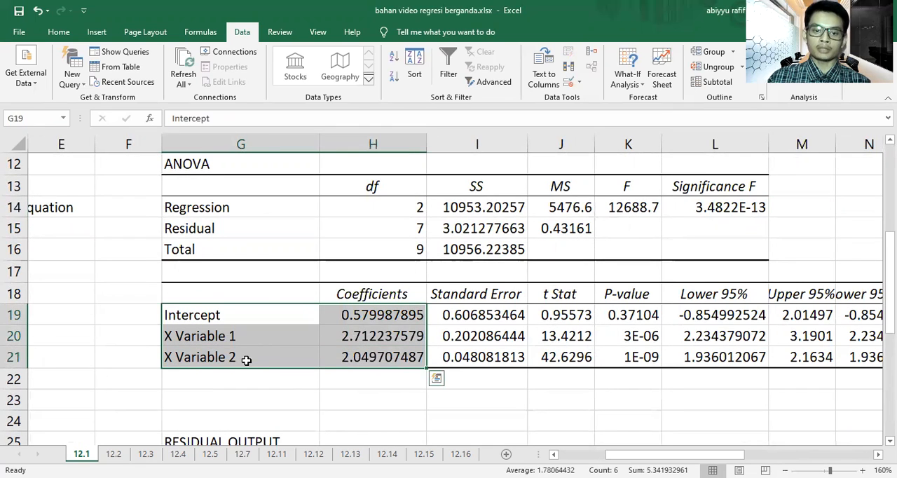
click(386, 319)
drag(291, 318, 351, 318)
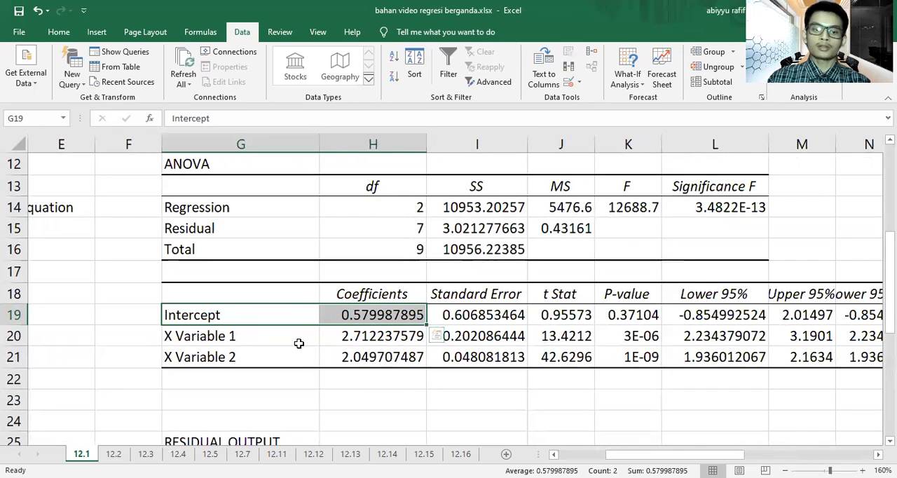
click(344, 335)
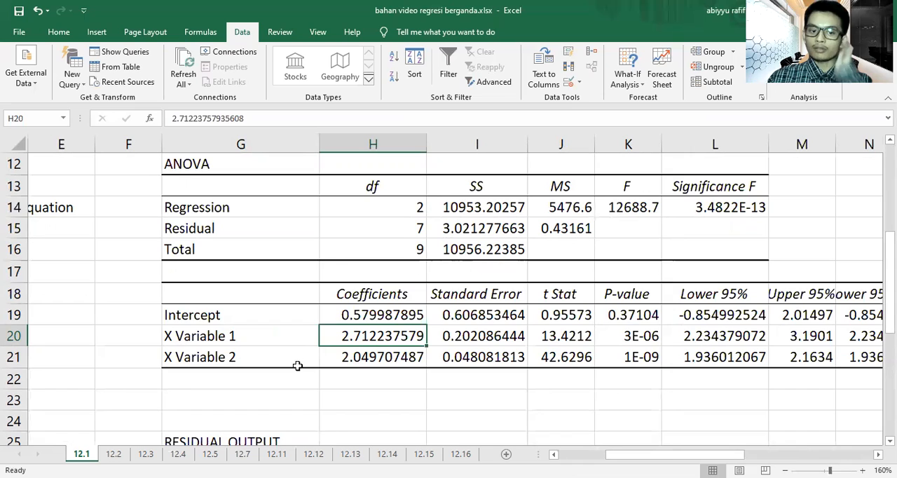
click(355, 358)
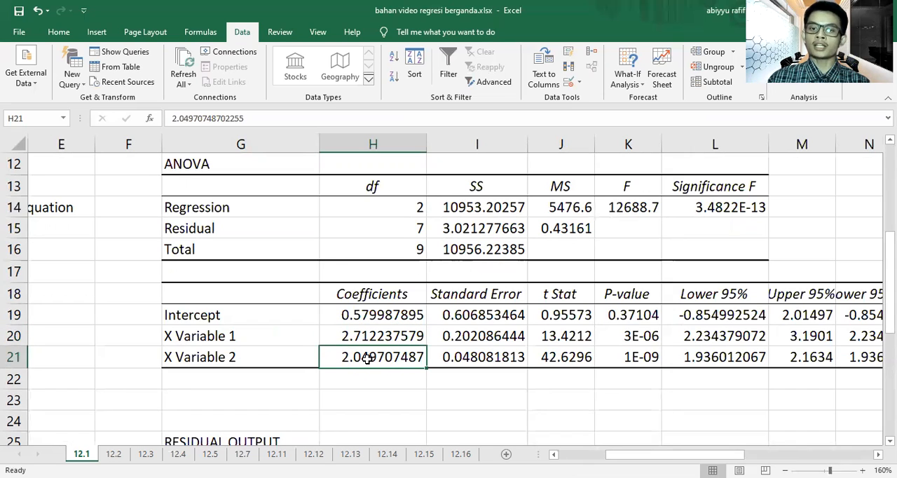
drag(376, 314, 382, 351)
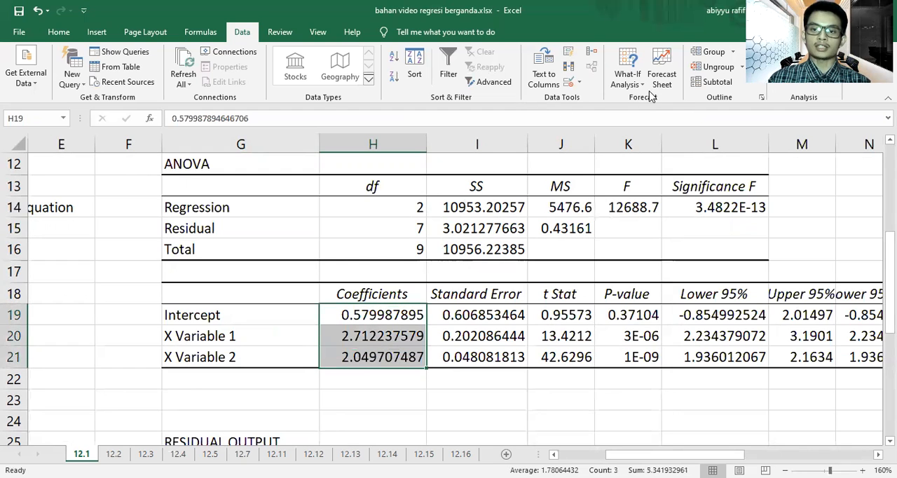
Step: Reduce the displayed precision of the intercept, X Variable 1 and X Variable 2 coefficients in H19:H21 to two decimal places
click(58, 32)
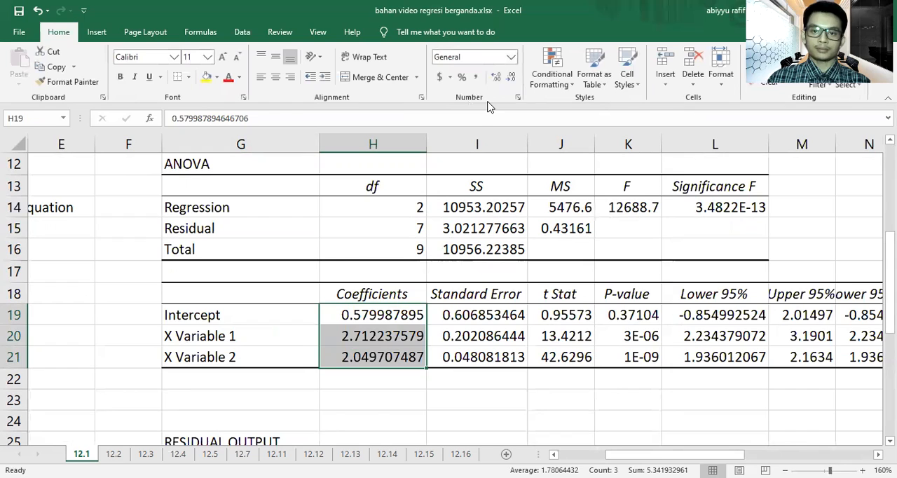
click(512, 77)
click(513, 78)
click(513, 78)
click(512, 78)
click(512, 78)
click(513, 77)
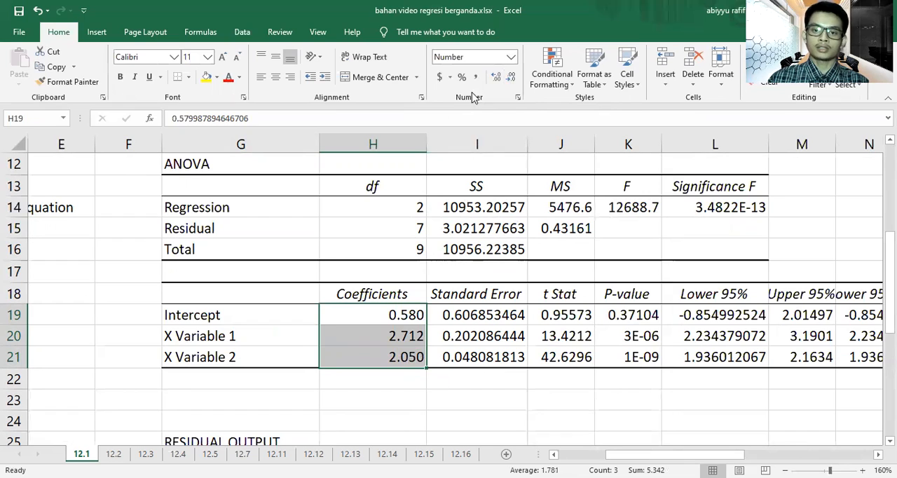
click(512, 77)
click(405, 408)
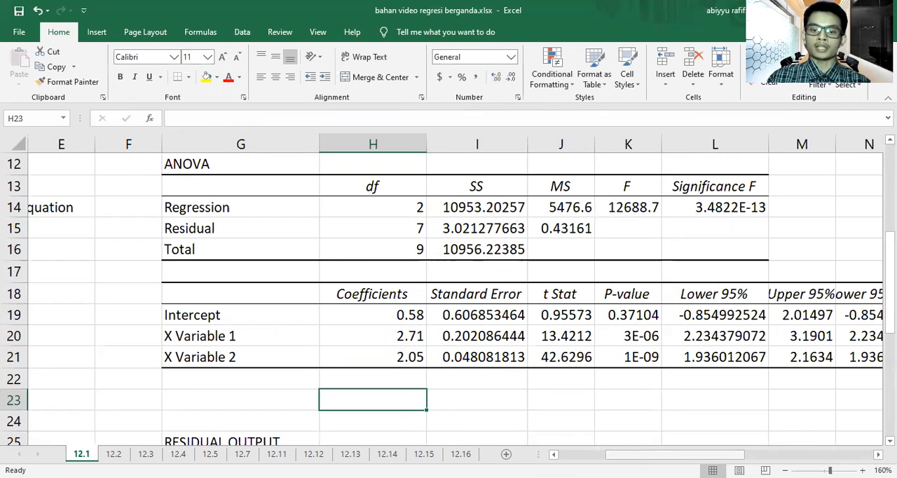
Step: Merge and center cells B17:E17 below the exercise question and begin the equation there with "Y ="
drag(675, 455, 623, 455)
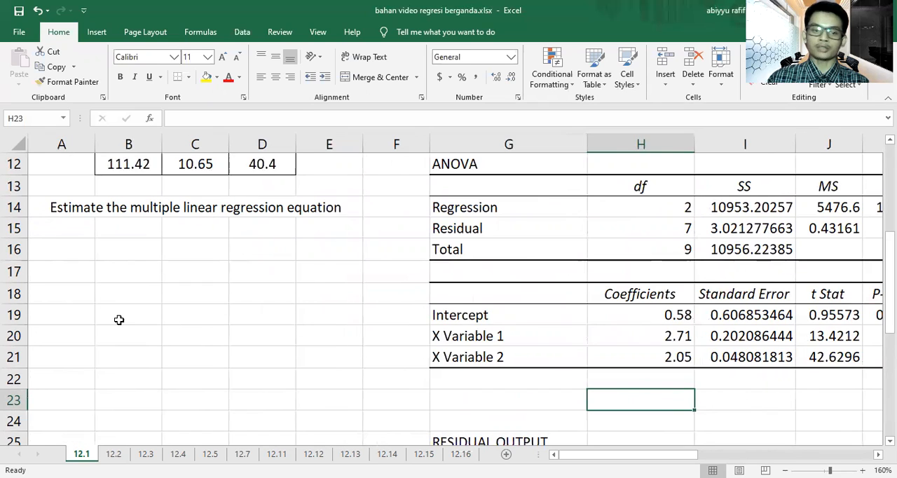
drag(111, 274, 320, 266)
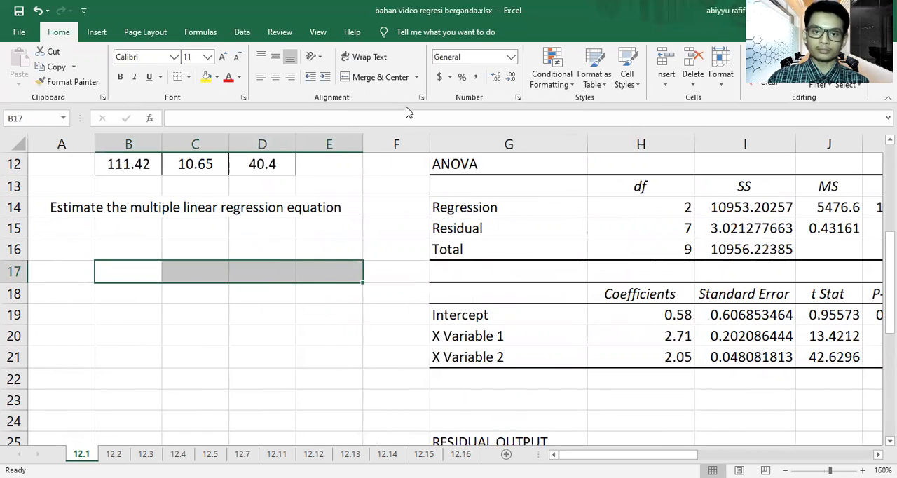
click(392, 82)
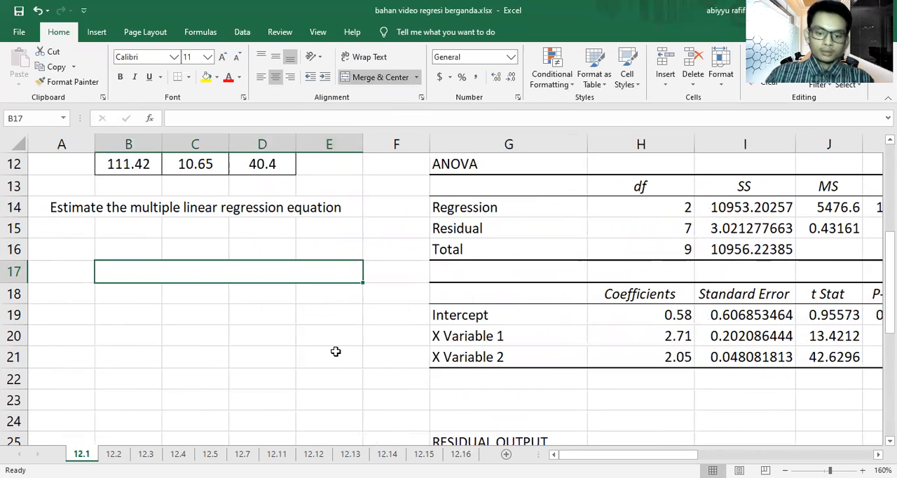
text(Y =)
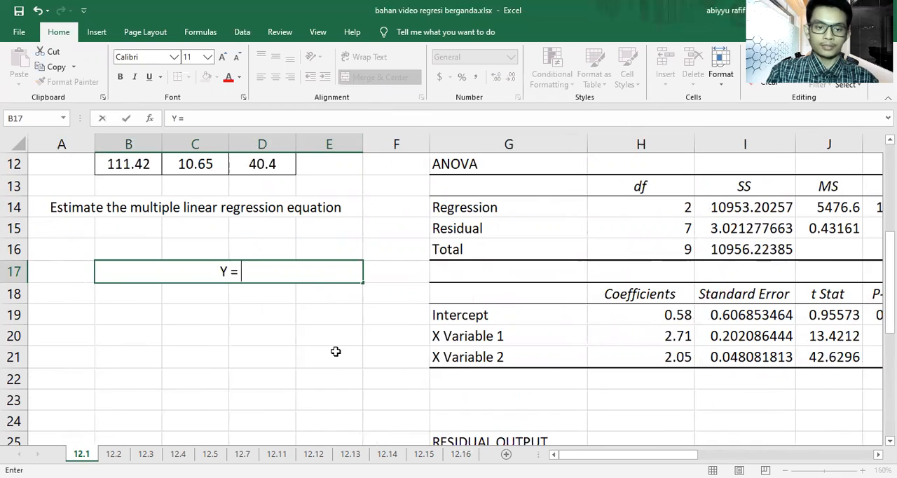
text( B0)
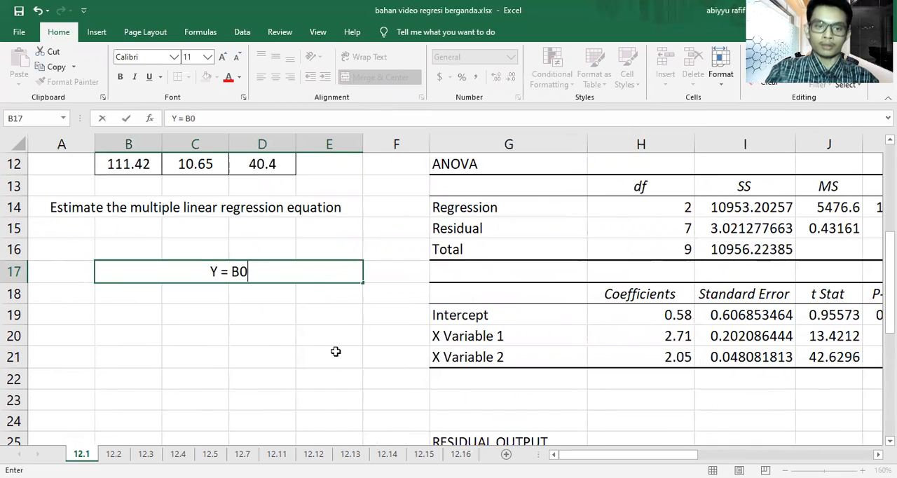
key(BackSpace)
text(0)
key(BackSpace)
key(BackSpace)
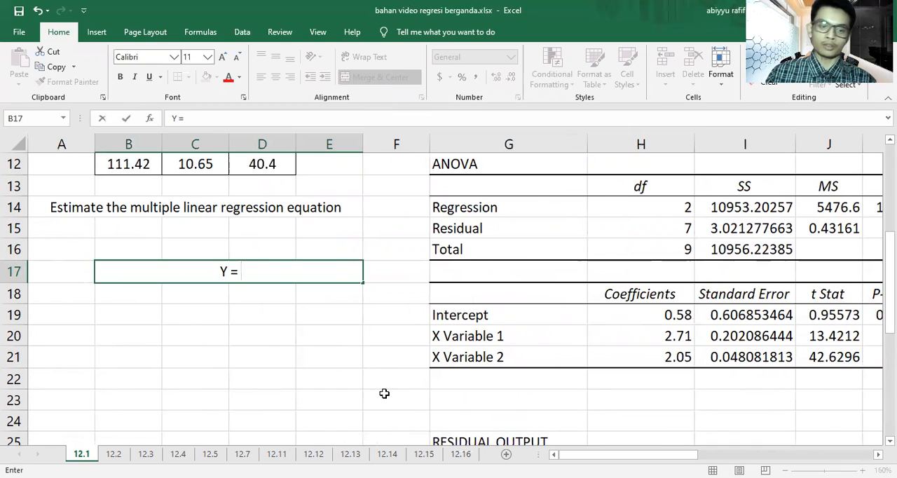
Step: Complete the regression equation in the merged cell as "Y = 0.58 + 2.71 X1 + 2.05 X2"
text(0.58)
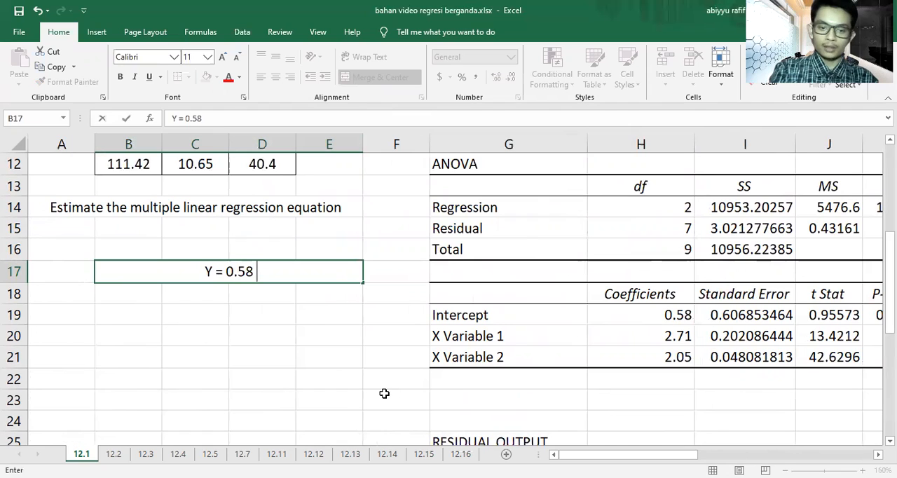
text( +)
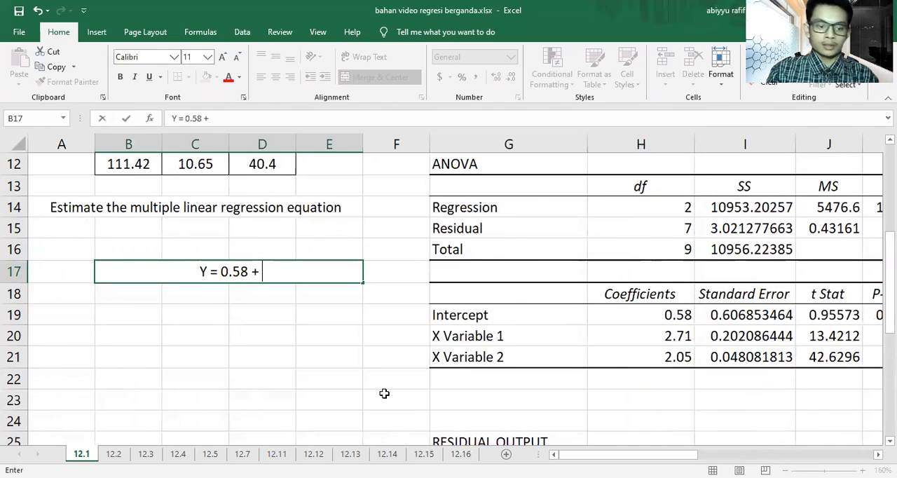
text( 2.71)
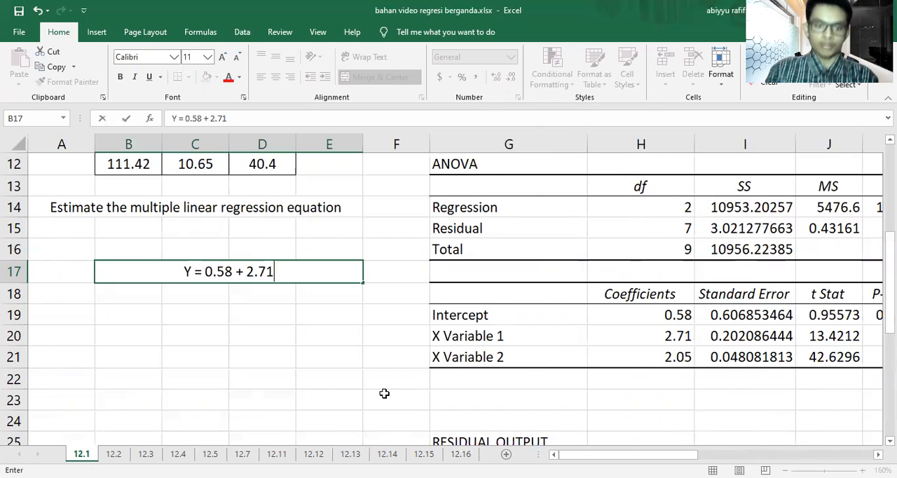
text( X1)
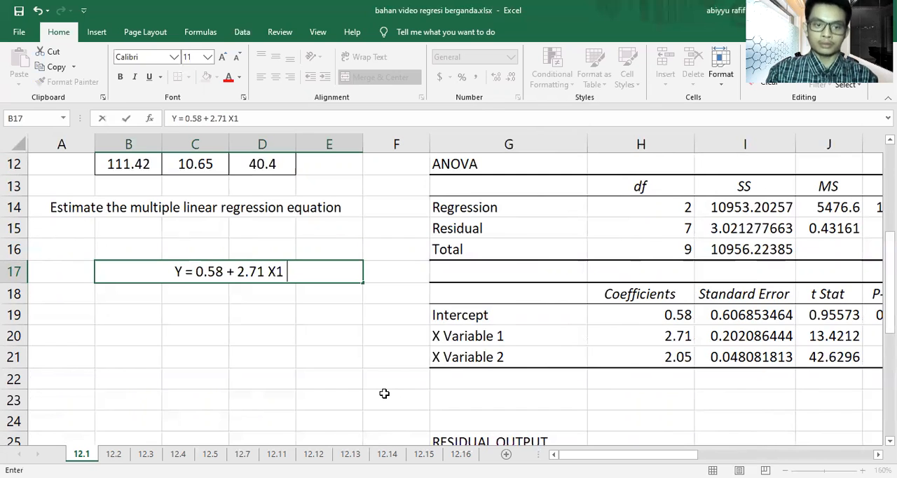
text( +)
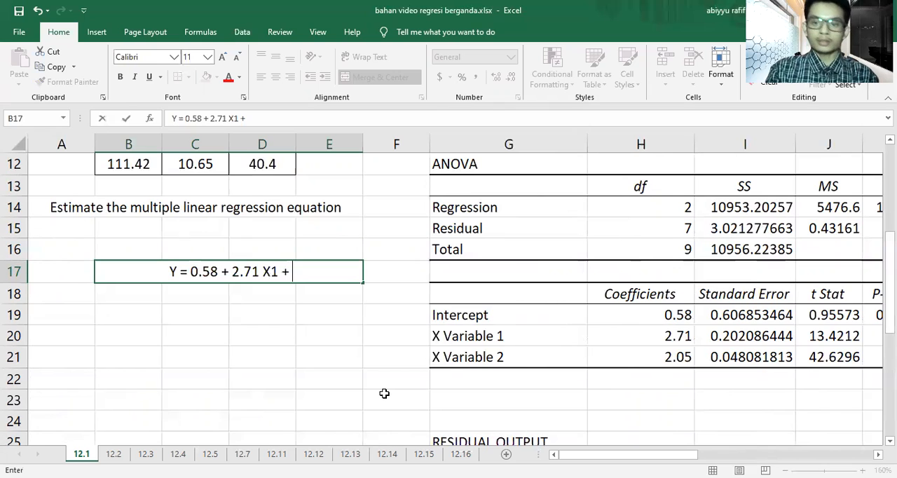
text( 2.)
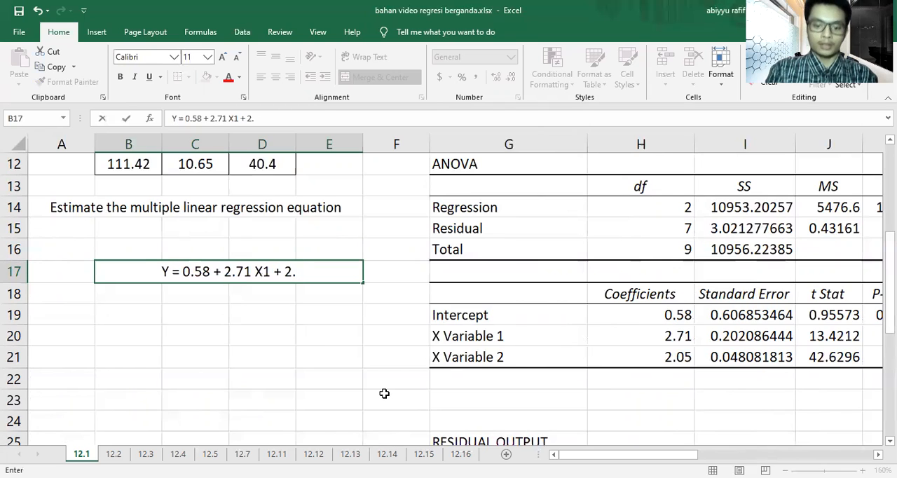
text(05 X2)
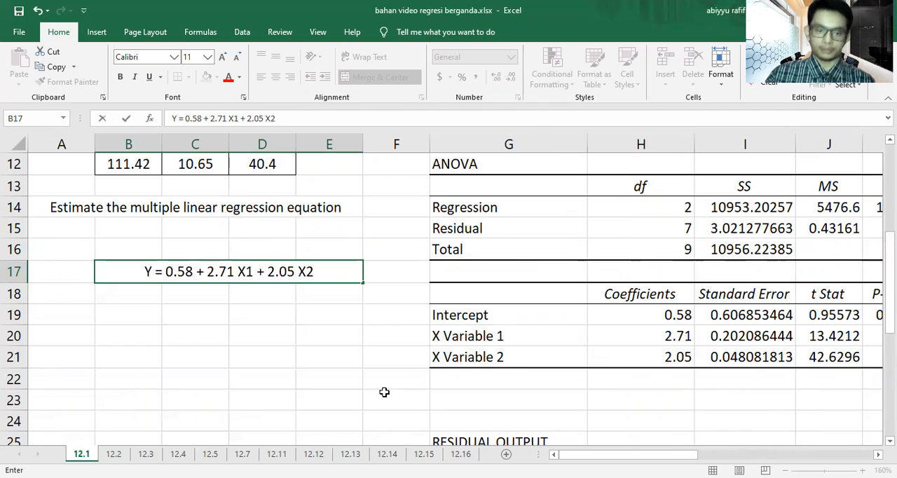
click(384, 392)
Step: Fill the merged equation cell at B17 with yellow
click(297, 271)
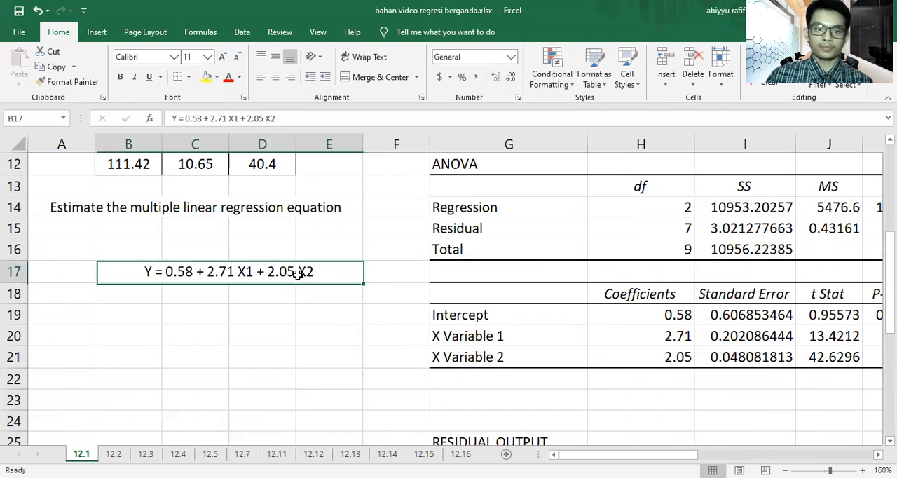
click(207, 78)
click(289, 319)
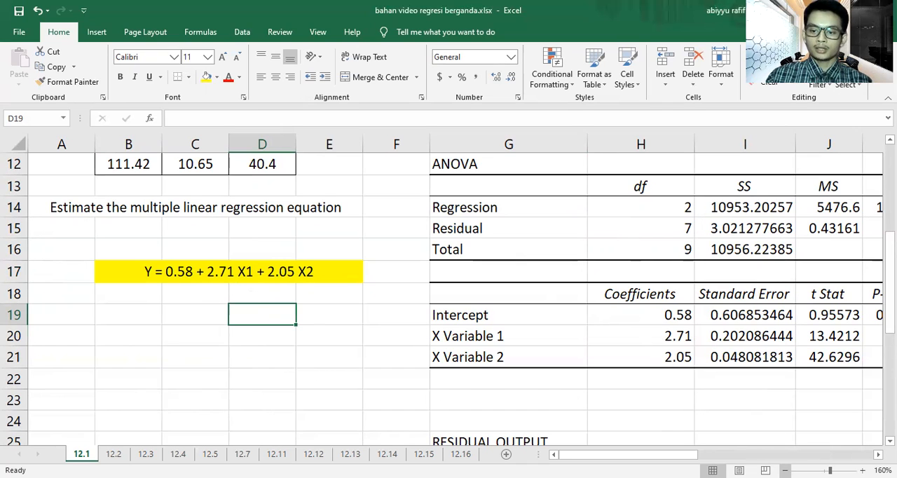
Step: Switch to worksheet 12.2 and start the Regression analysis tool for its data
scroll(692, 414, down, 4)
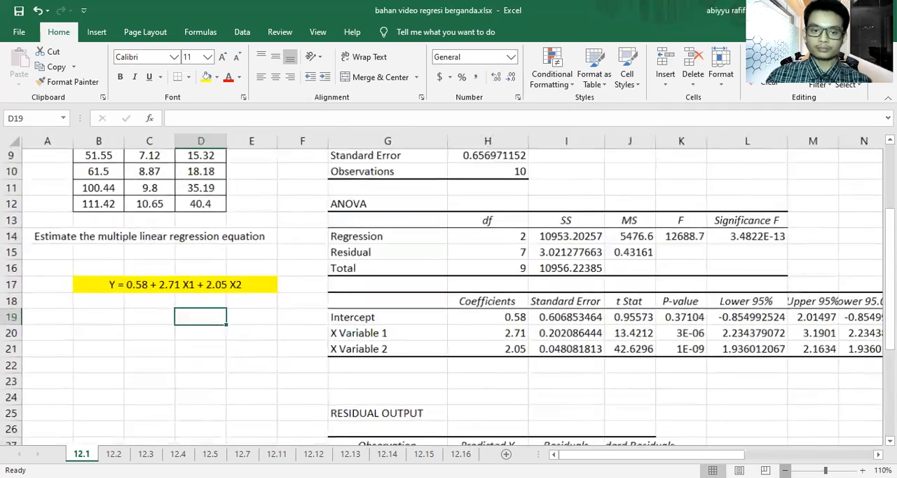
scroll(531, 344, up, 2)
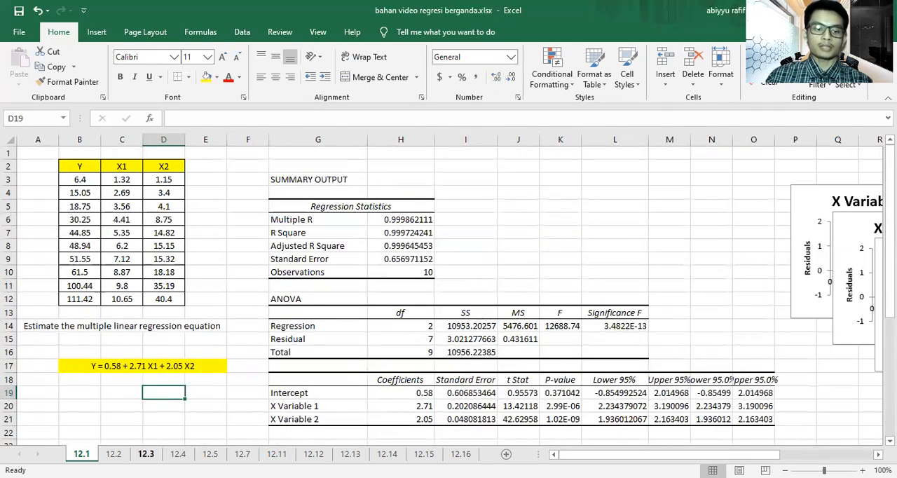
click(114, 453)
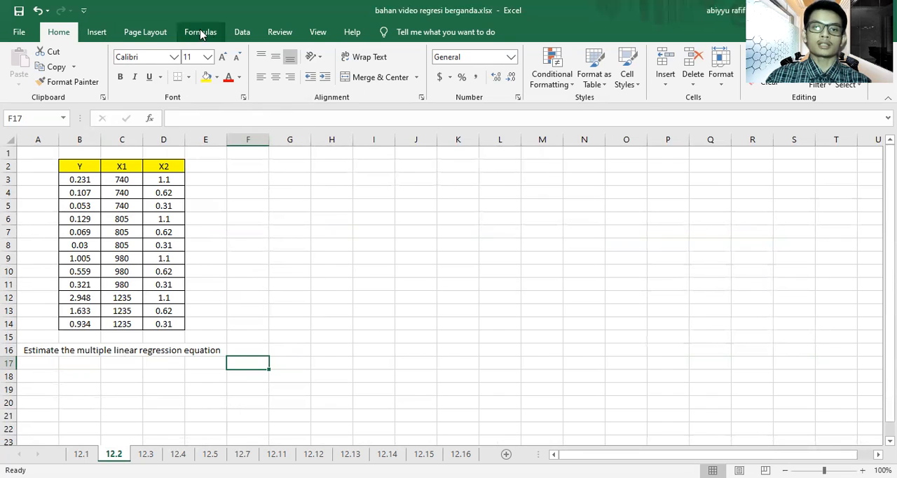
click(242, 31)
click(803, 52)
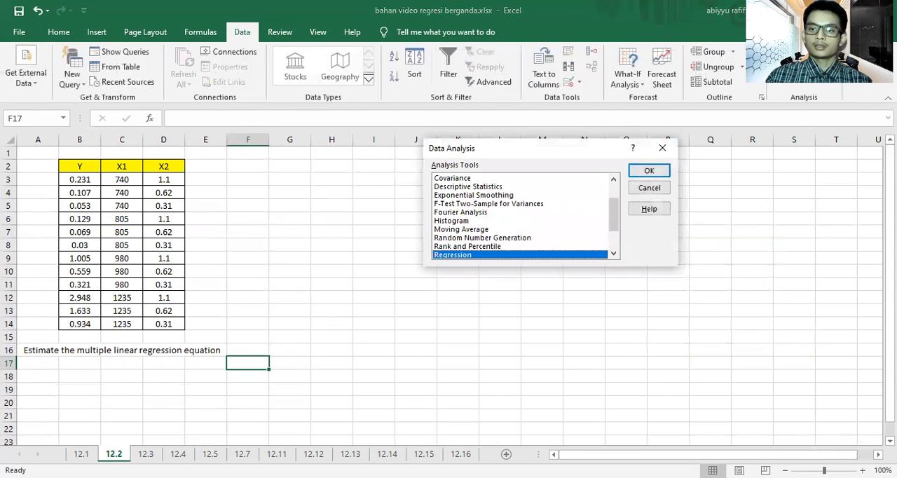
click(649, 171)
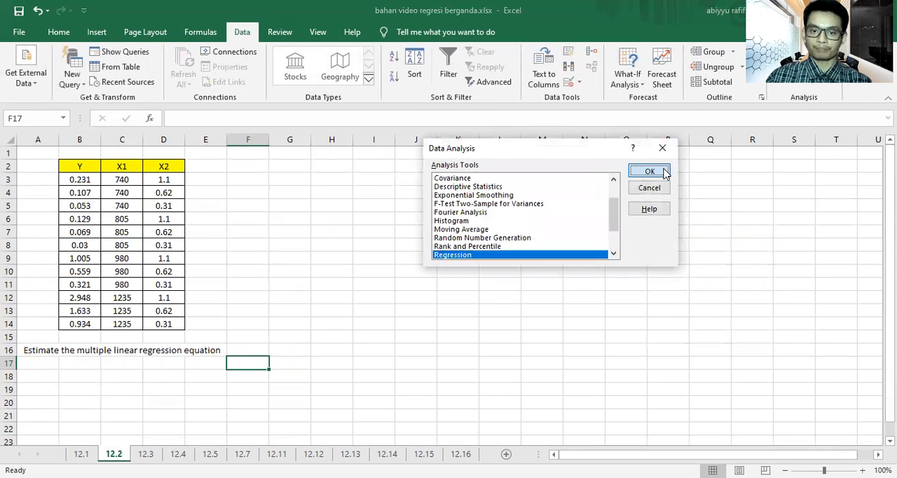
Step: Set the regression's Y input range to B3:B14 and its X input range to C3:D14
click(577, 121)
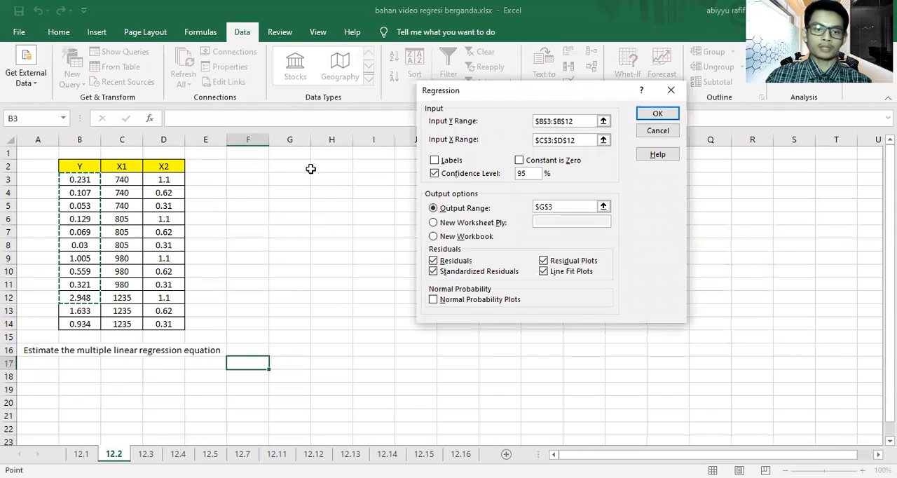
click(82, 179)
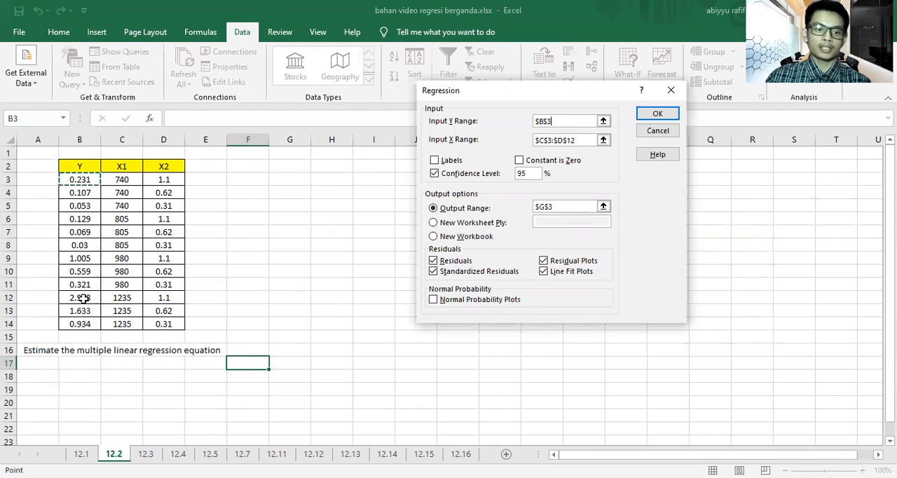
shift+click(87, 324)
click(583, 139)
click(133, 182)
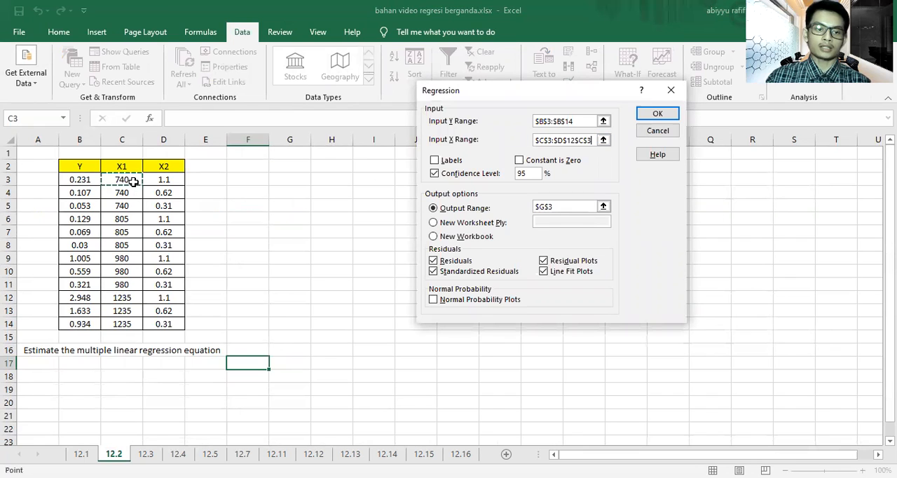
shift+click(177, 321)
Step: Set the output range to cell G3 on worksheet 12.2 and run the regression
click(559, 206)
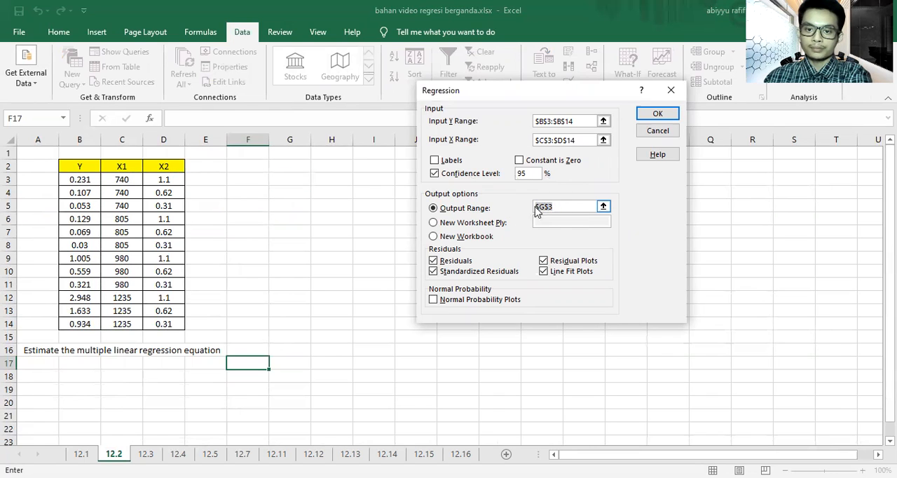
click(284, 181)
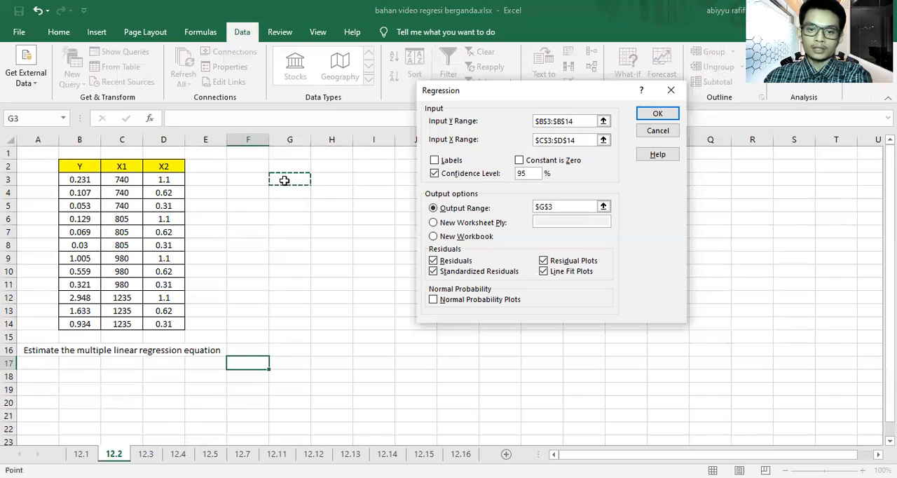
click(658, 114)
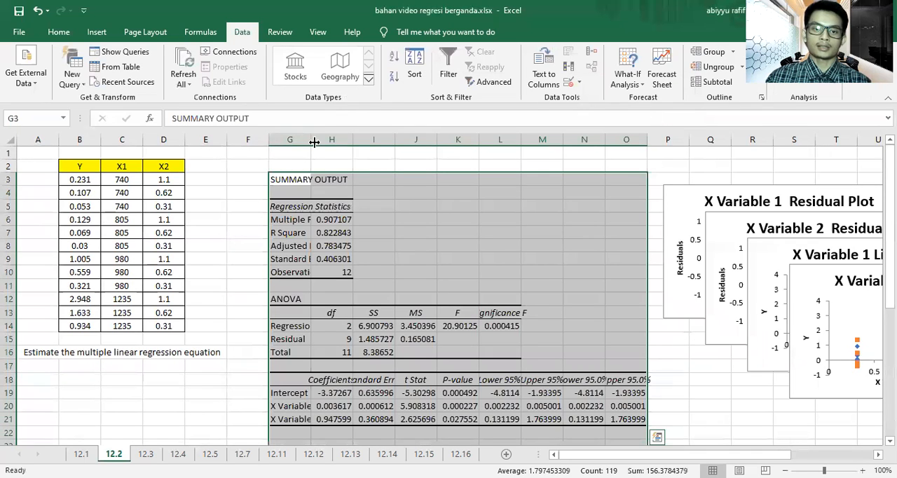
Step: Widen columns G, H and I of the 12.2 regression output so their labels fit, and deselect the output
drag(310, 139, 364, 144)
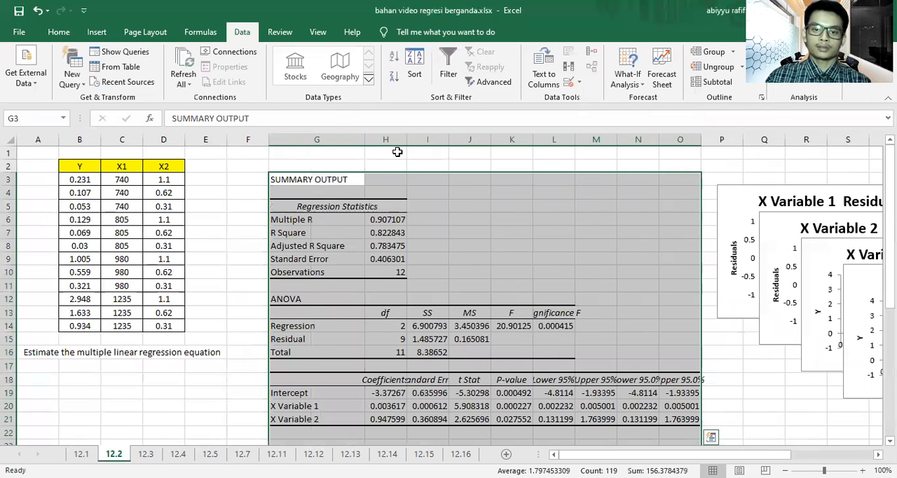
drag(456, 157, 535, 144)
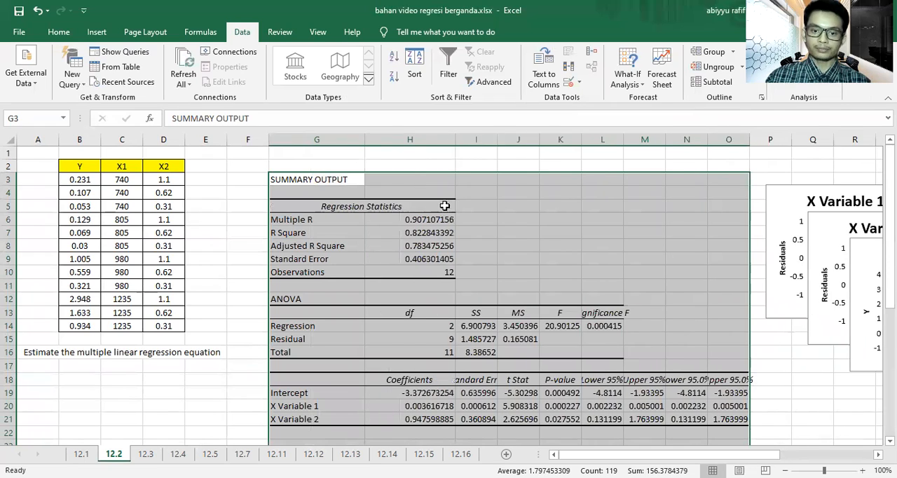
scroll(444, 206, down, 3)
scroll(236, 326, down, 1)
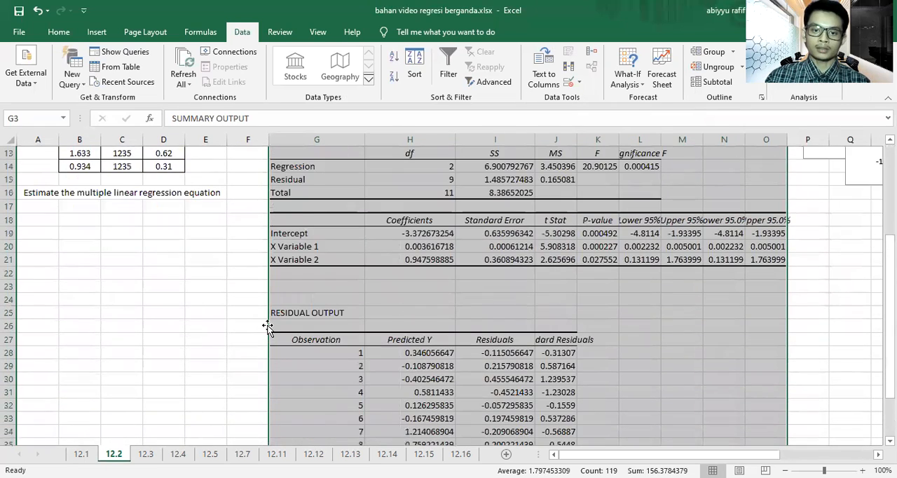
scroll(241, 326, up, 2)
click(262, 325)
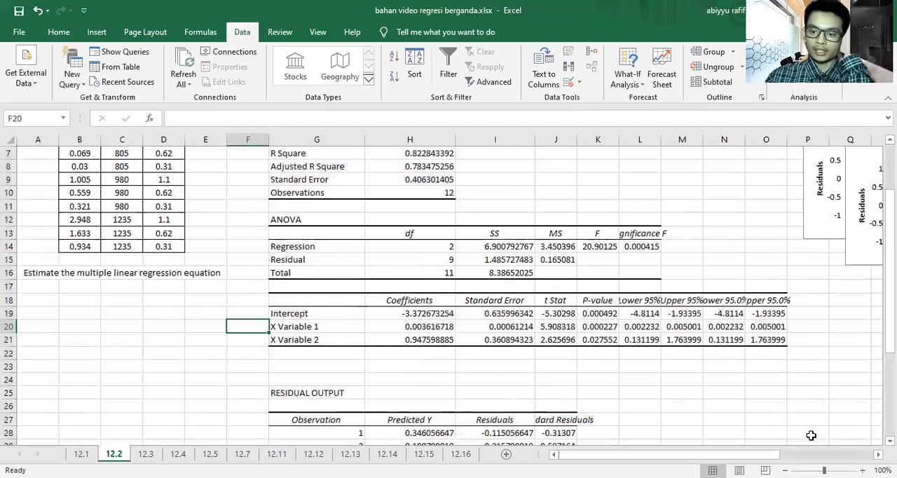
Step: Examine the intercept, X Variable 1 and X Variable 2 coefficients of exercise 12.2 at 180% zoom
click(862, 471)
click(862, 471)
click(863, 471)
click(863, 471)
click(863, 471)
click(863, 471)
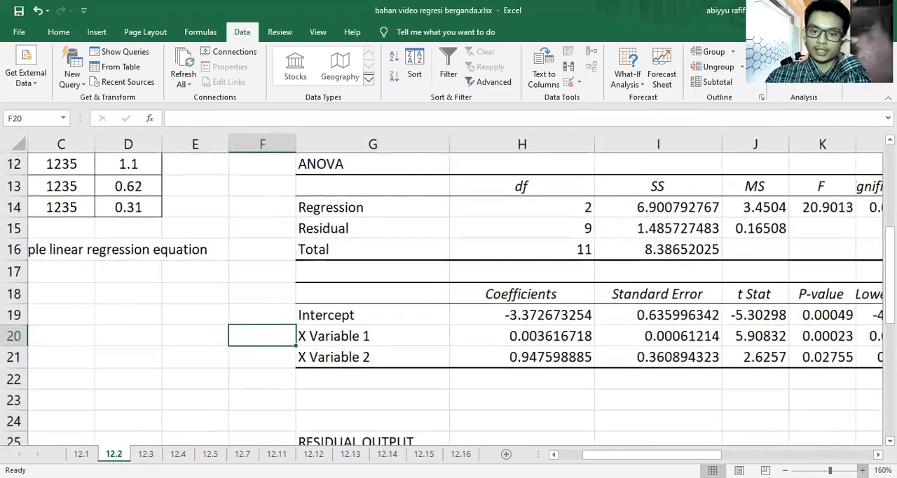
click(863, 471)
click(863, 471)
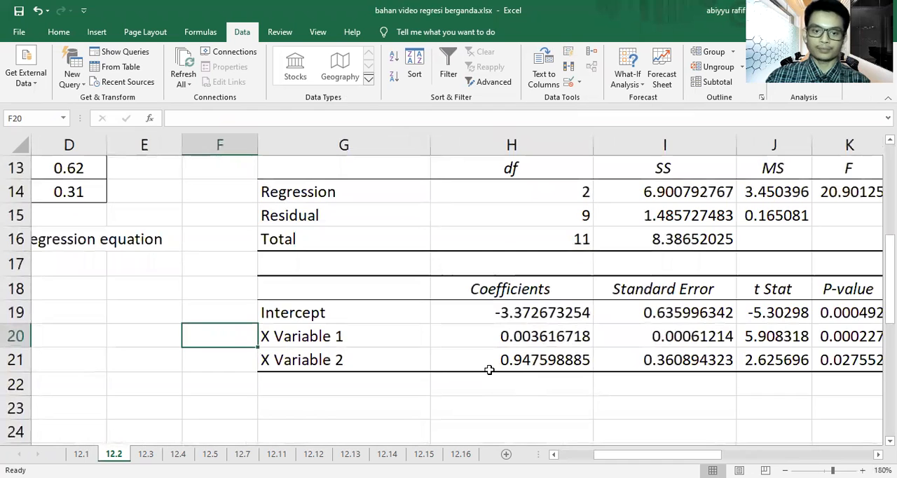
Step: Format the intercept, X Variable 1 and X Variable 2 coefficients in H19:H21 with two decimal places
scroll(489, 364, down, 1)
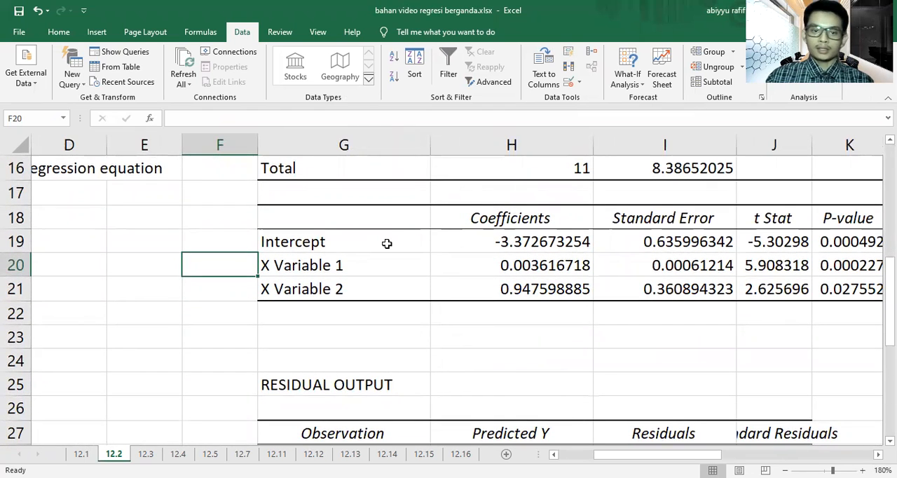
drag(473, 236, 517, 287)
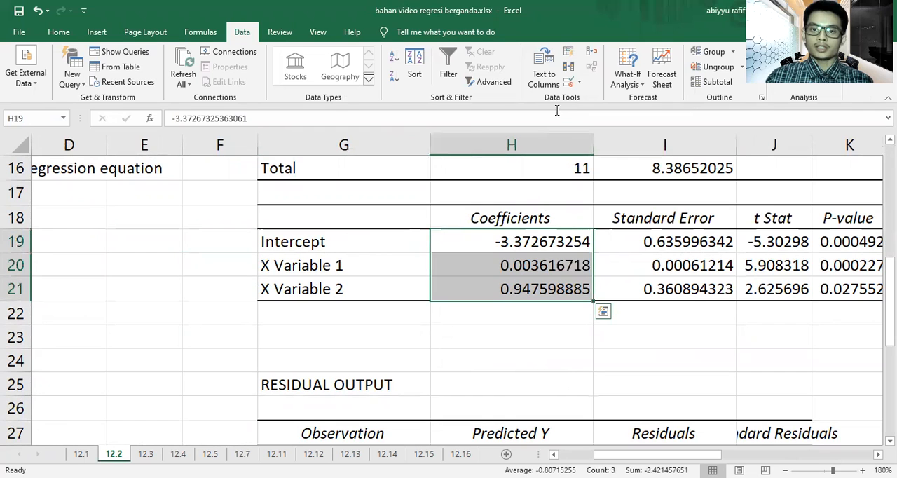
click(56, 35)
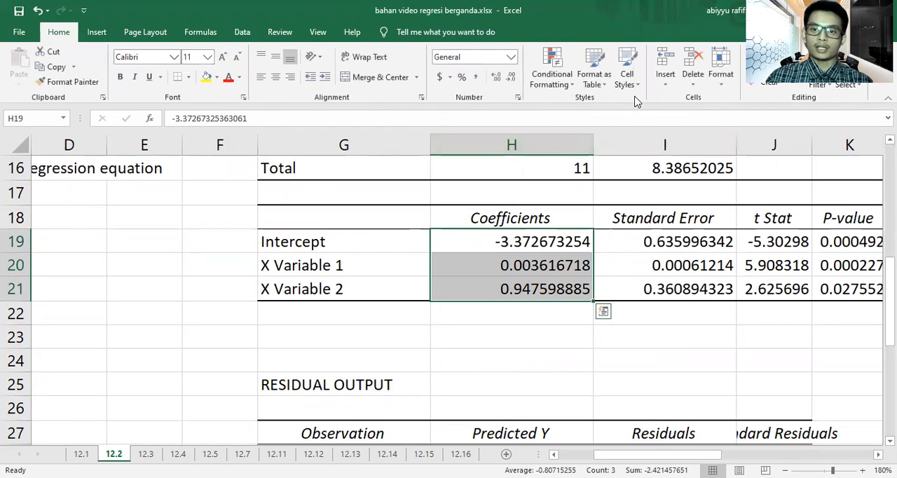
click(512, 77)
click(512, 78)
click(512, 77)
click(511, 77)
click(512, 77)
click(512, 77)
click(512, 77)
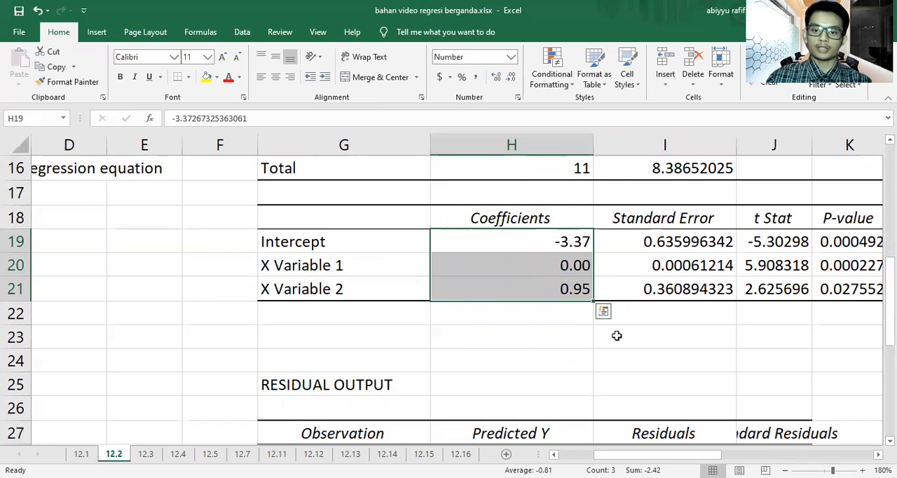
click(590, 356)
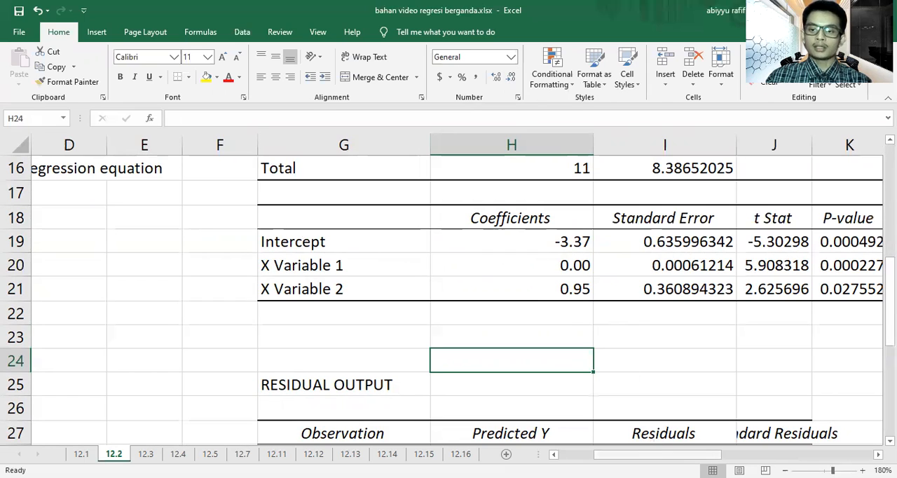
Step: Merge and center cells B20:E20 below the exercise 12.2 question
drag(659, 455, 625, 454)
drag(138, 264, 339, 268)
click(375, 77)
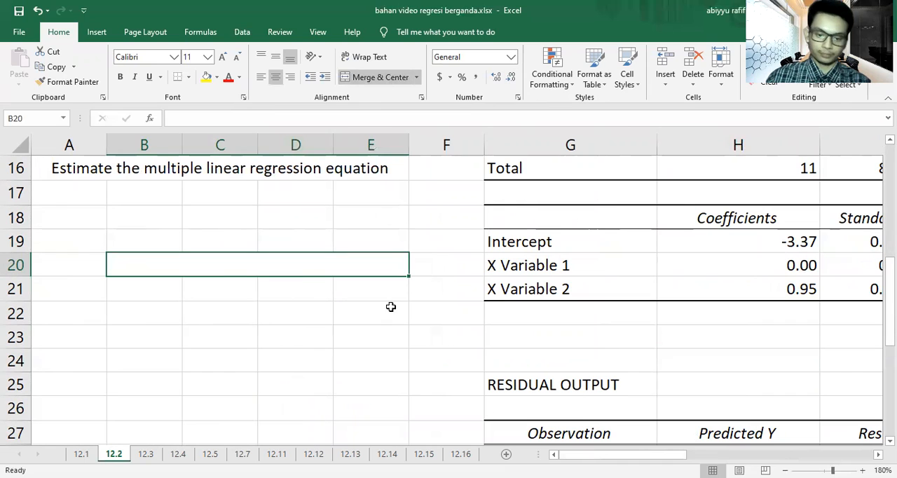
Step: Enter the regression equation Y = -3.37 + 0 X1 + 0.95 X2 in merged cell B20
text(Y =)
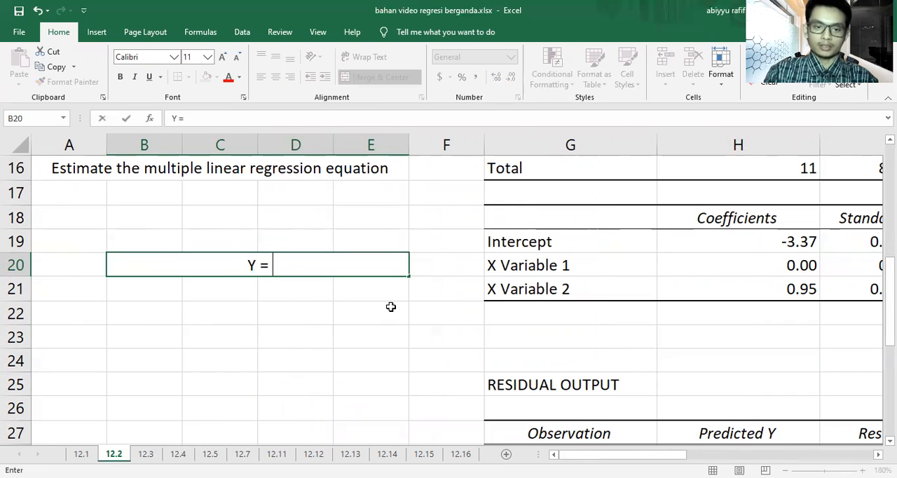
text( -3)
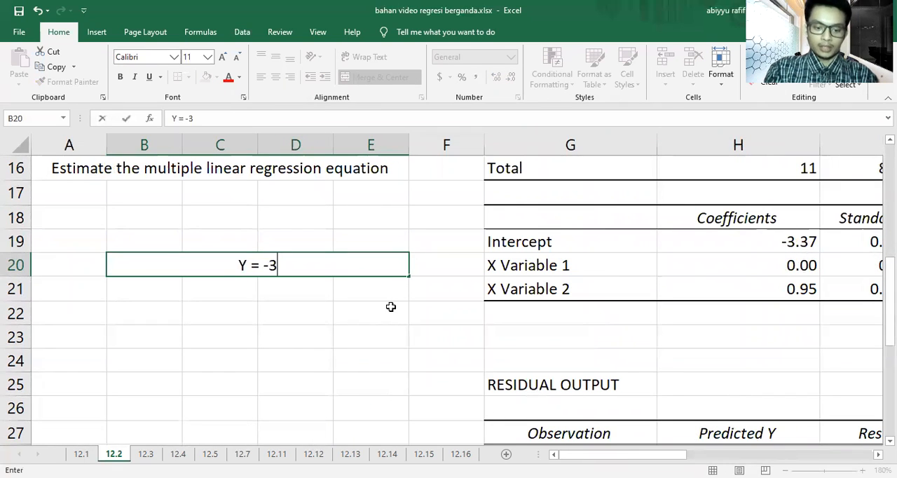
text(.3)
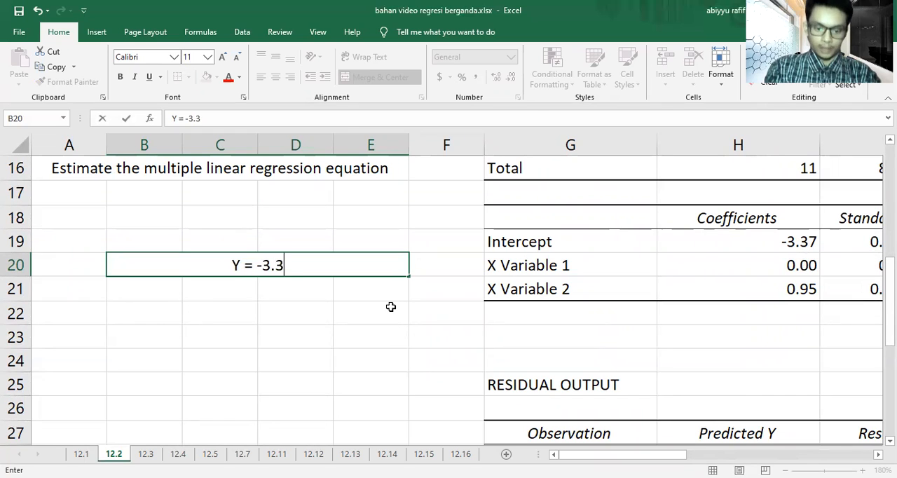
text(7 +)
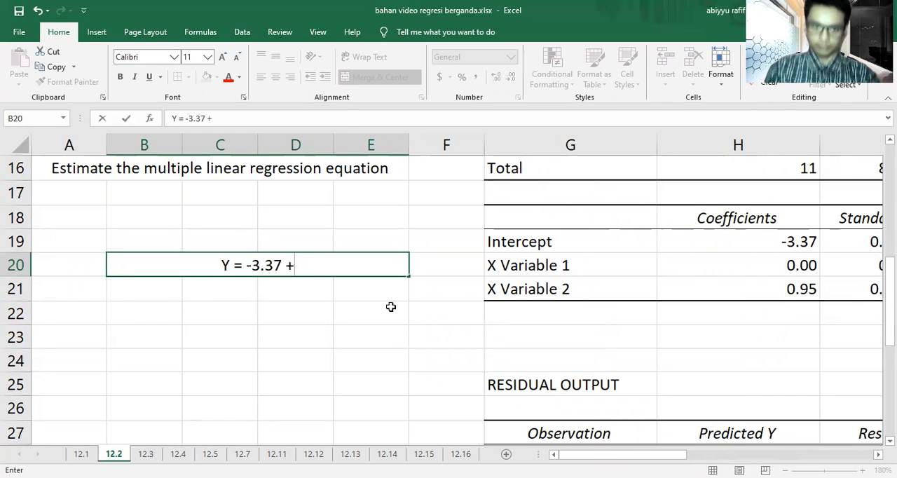
text( 0 X1)
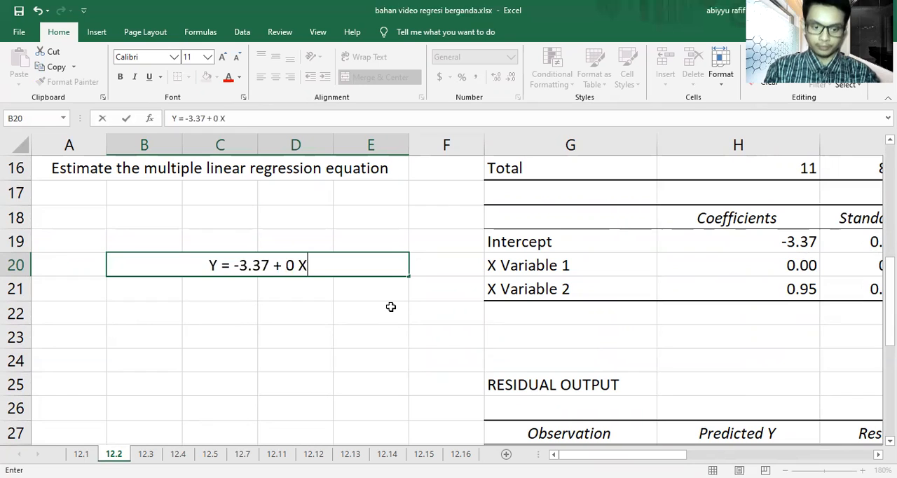
key(Tab)
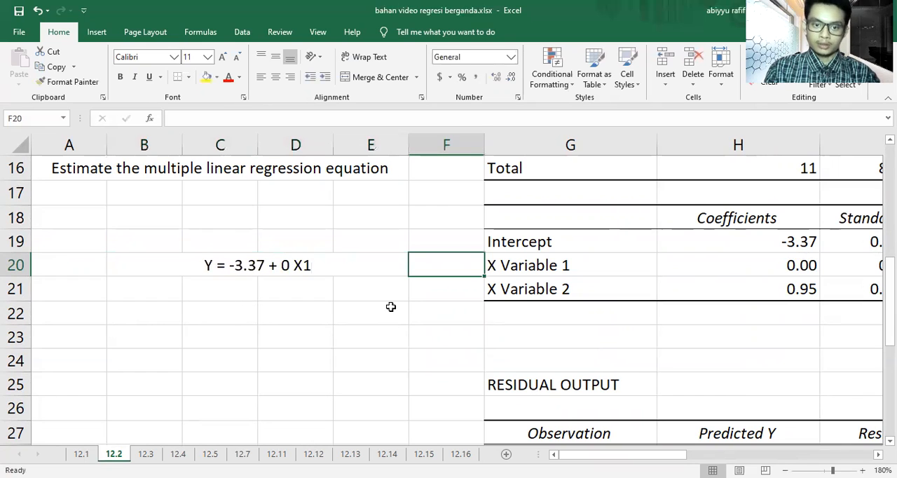
key(Left)
click(334, 121)
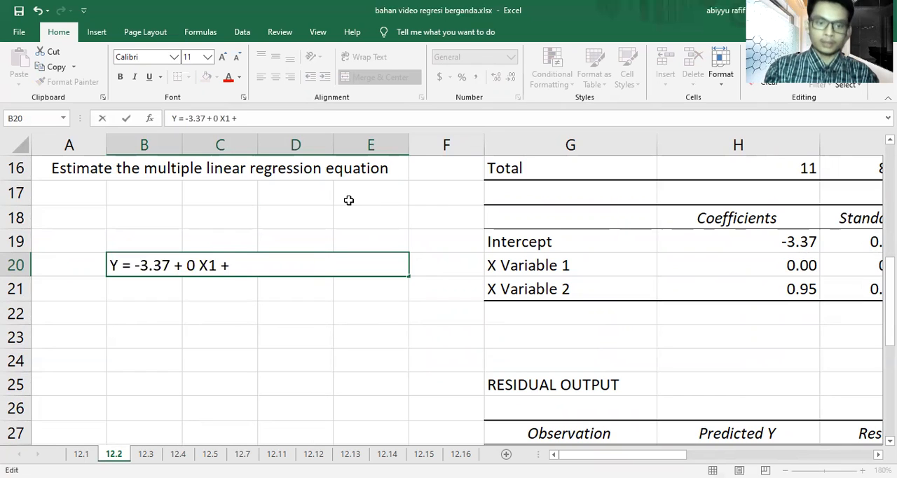
text(+ 0.95)
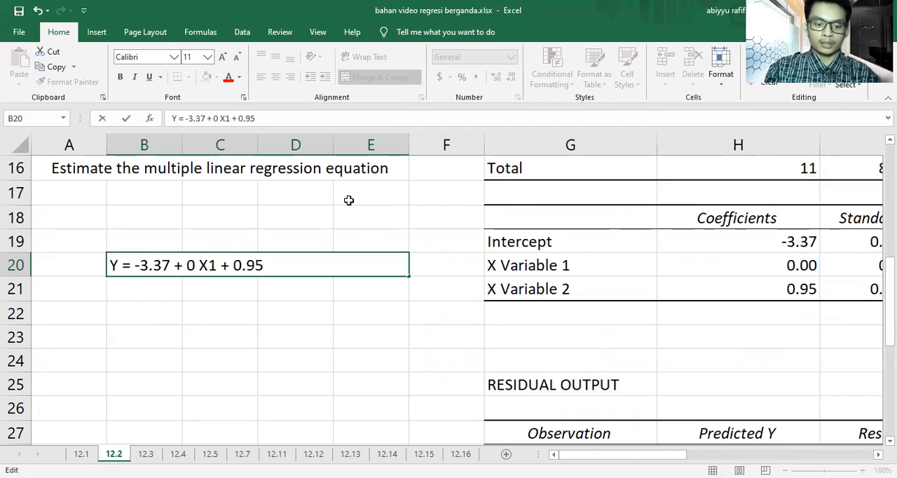
text( X2)
click(400, 344)
Step: Highlight the exercise 12.2 regression equation with a yellow fill
click(353, 263)
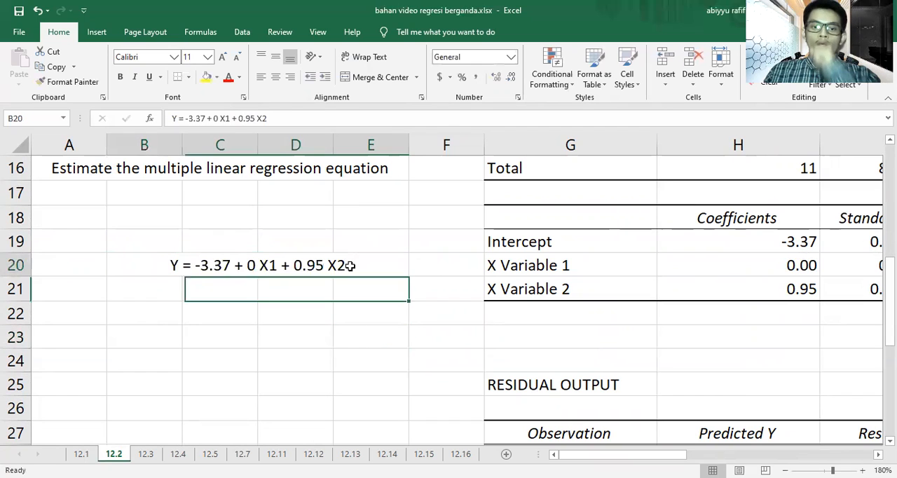
click(207, 77)
click(419, 347)
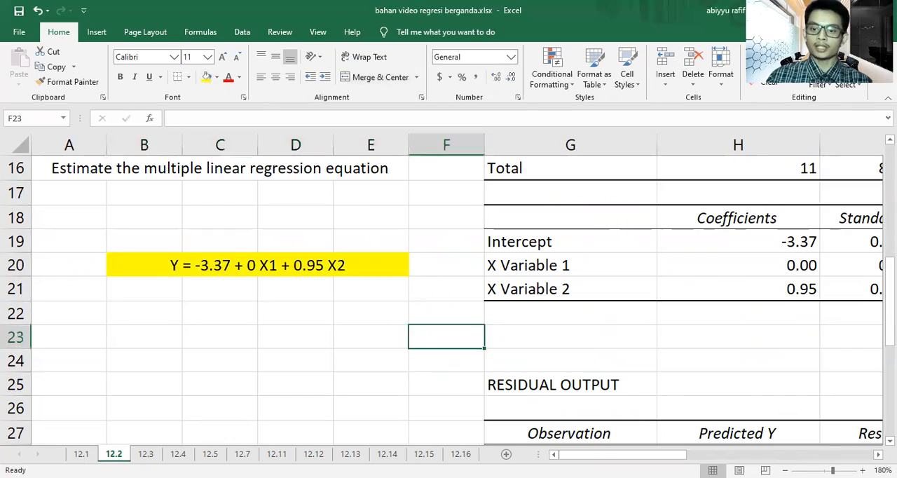
Step: Review the exercise 12.2 data, regression output and written equation together at 110% zoom
click(786, 471)
click(786, 471)
click(786, 470)
click(785, 470)
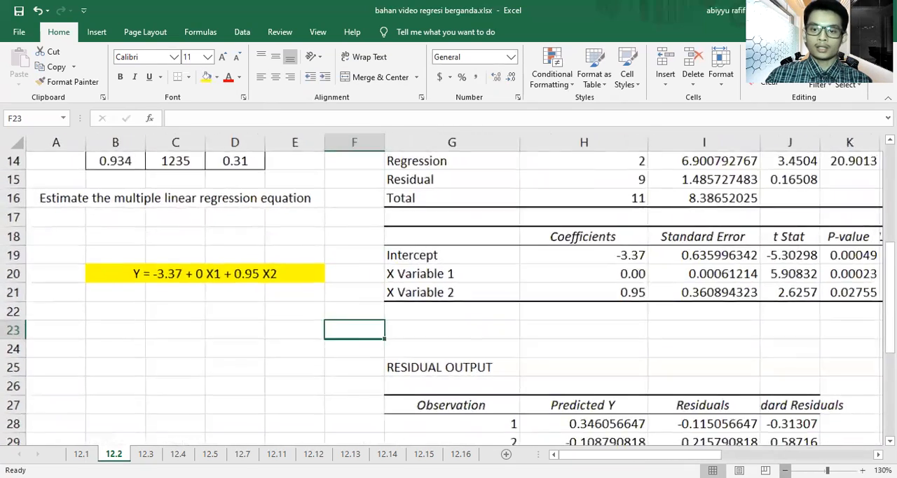
click(786, 470)
click(786, 470)
click(785, 470)
scroll(666, 347, down, 1)
scroll(666, 348, down, 2)
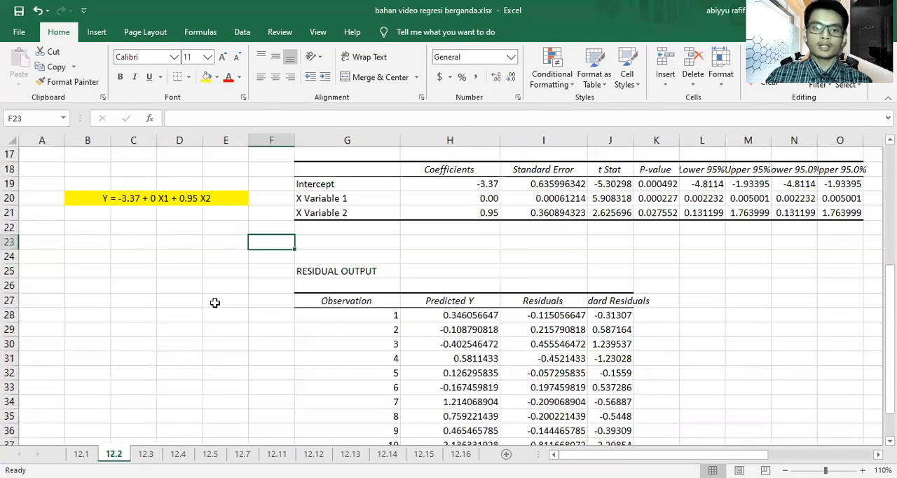
scroll(215, 302, up, 4)
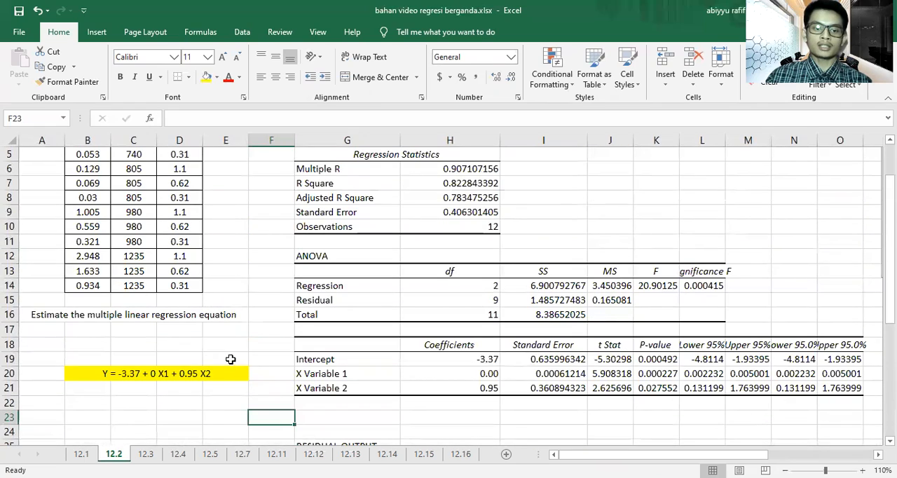
scroll(192, 374, down, 1)
scroll(128, 190, up, 2)
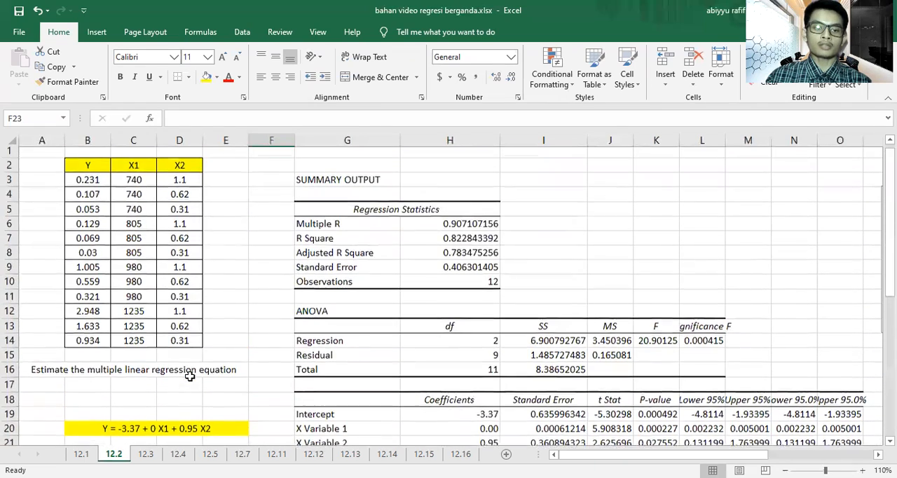
Step: Format the Predicted Y values in H28:H39 of the residual output with two decimal places
scroll(225, 332, down, 7)
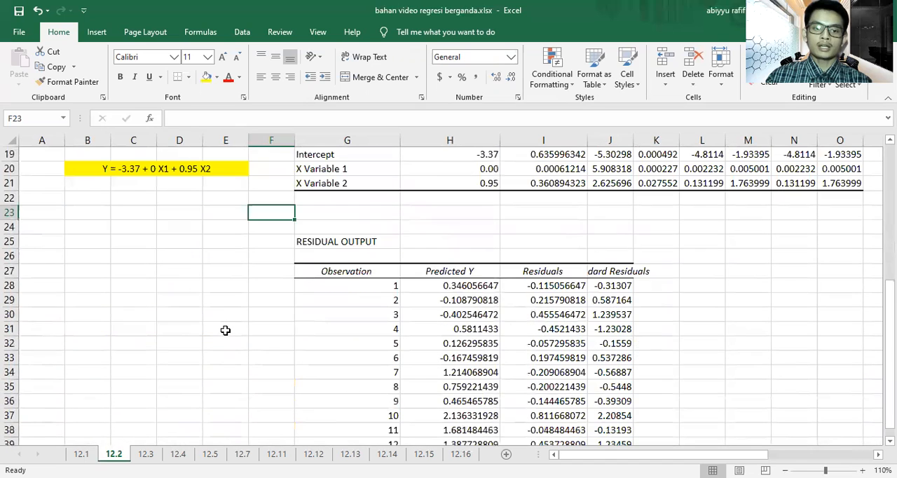
scroll(349, 328, down, 1)
drag(452, 242, 452, 402)
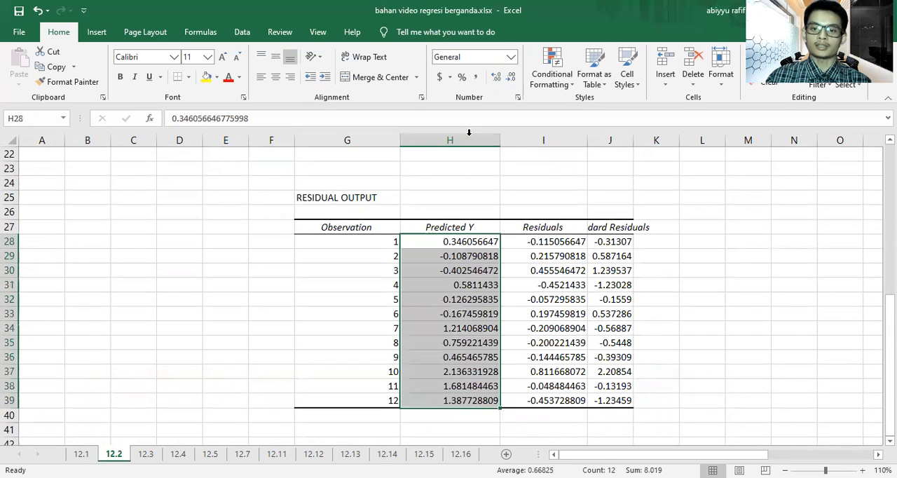
click(511, 77)
click(512, 77)
click(512, 77)
click(512, 78)
click(513, 79)
click(514, 81)
click(514, 81)
click(794, 241)
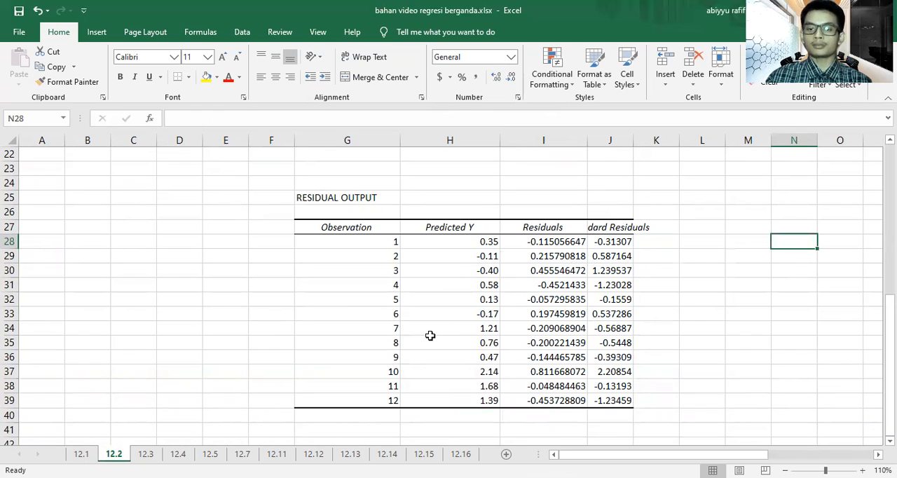
scroll(431, 336, up, 5)
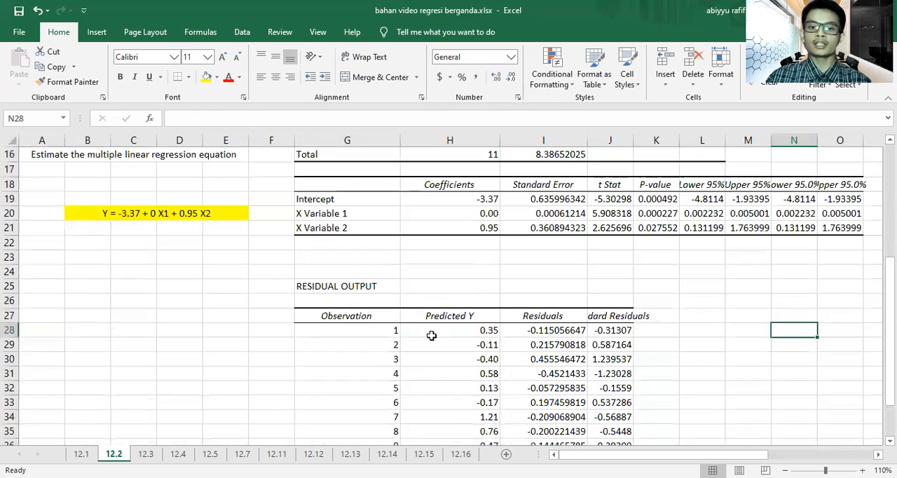
scroll(432, 336, up, 2)
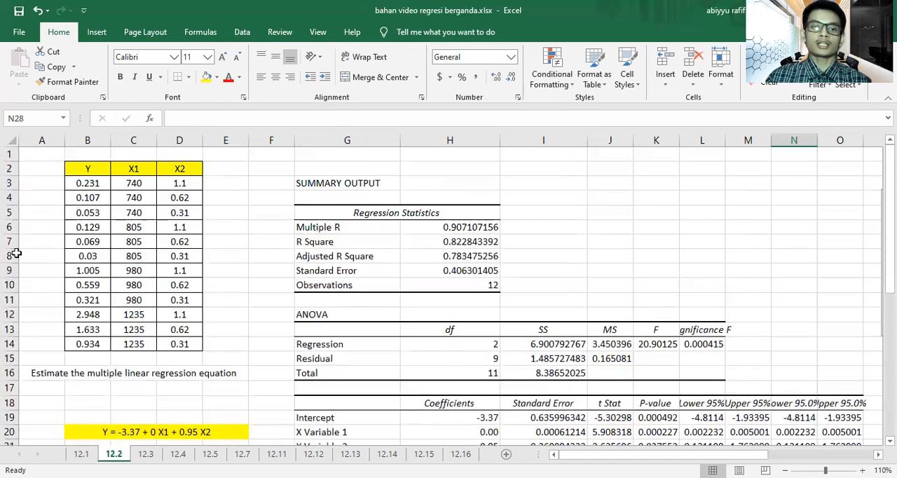
scroll(514, 354, down, 5)
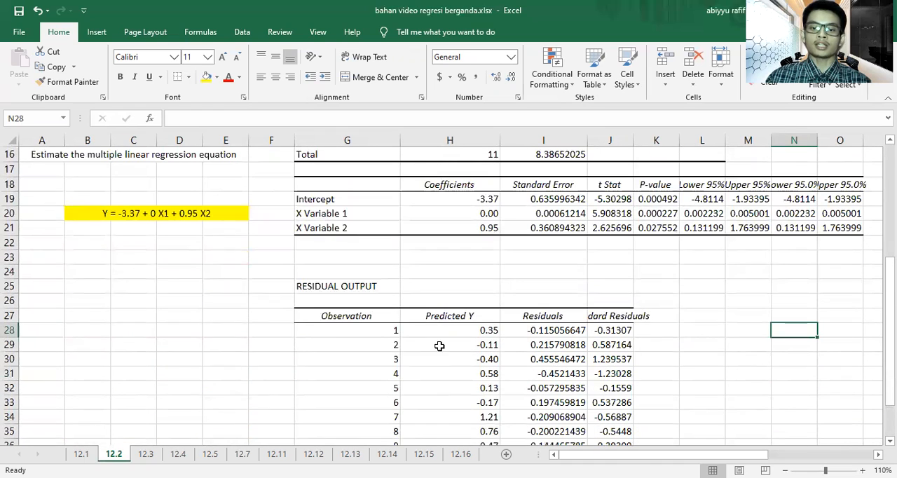
scroll(439, 344, up, 5)
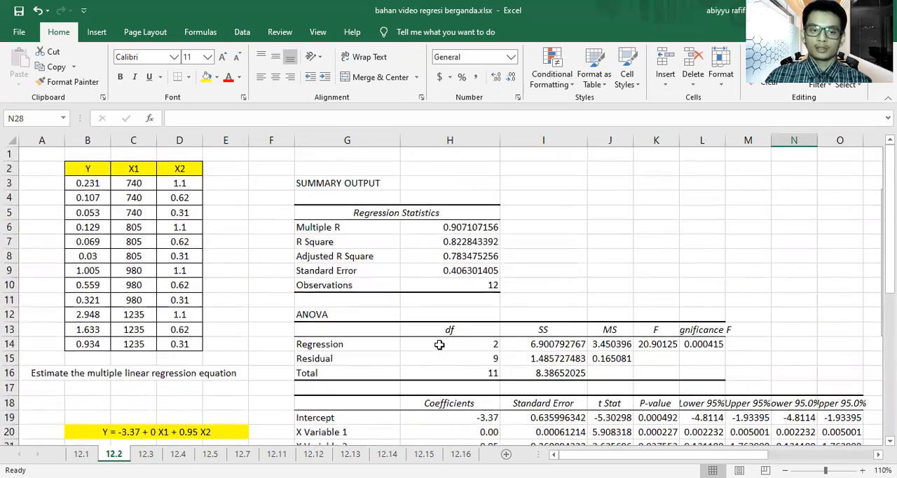
scroll(440, 344, down, 4)
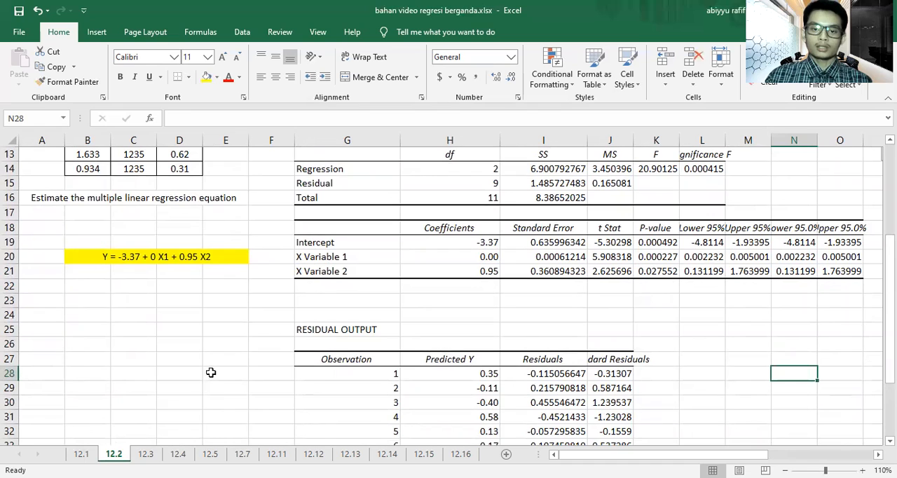
Step: Start a Regression analysis on worksheet 12.3 with the Y input range B3:B14
click(146, 453)
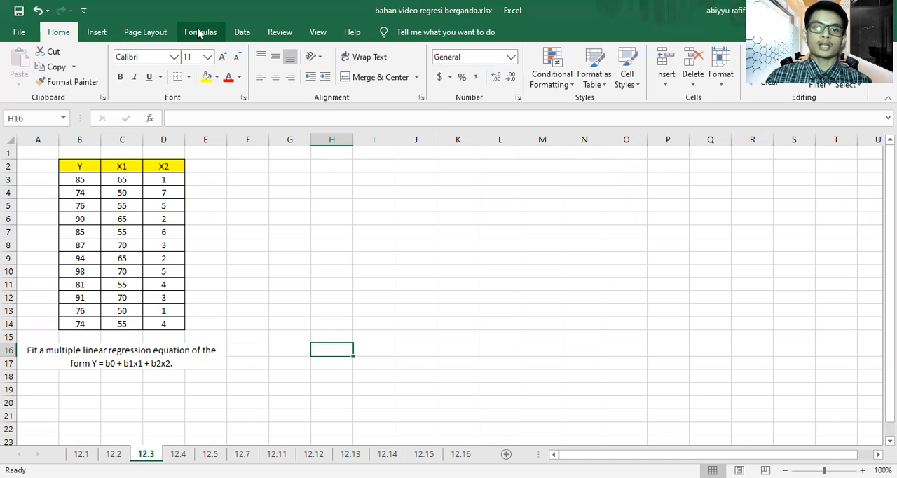
click(241, 31)
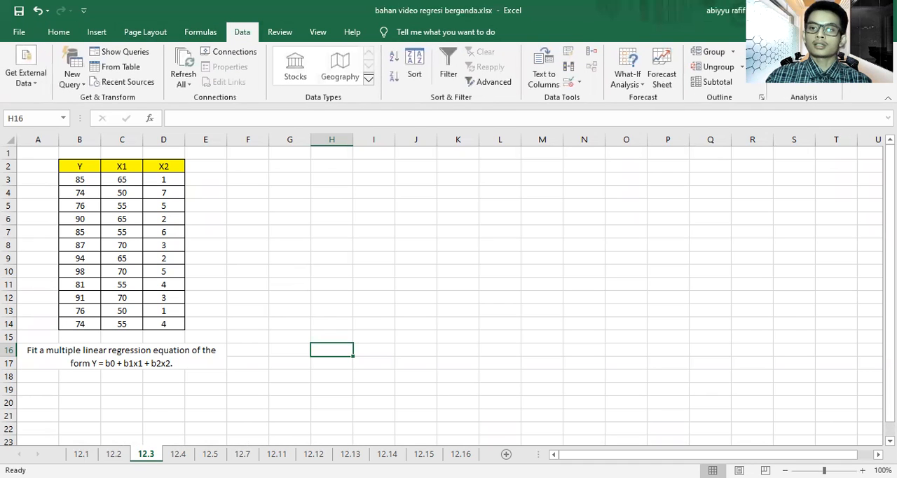
click(804, 51)
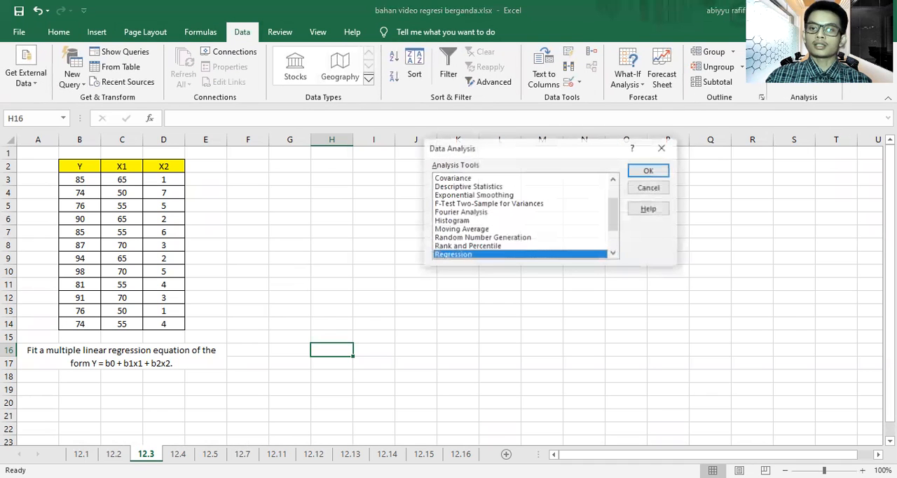
click(662, 175)
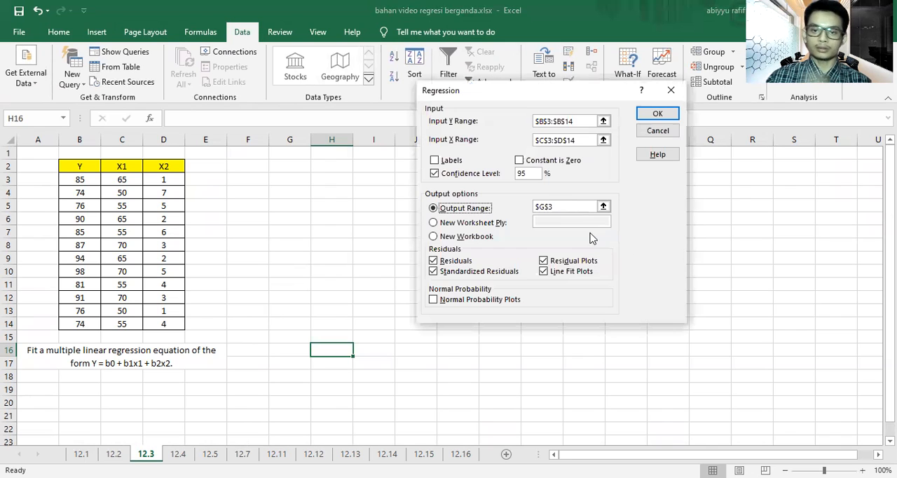
click(588, 121)
click(77, 180)
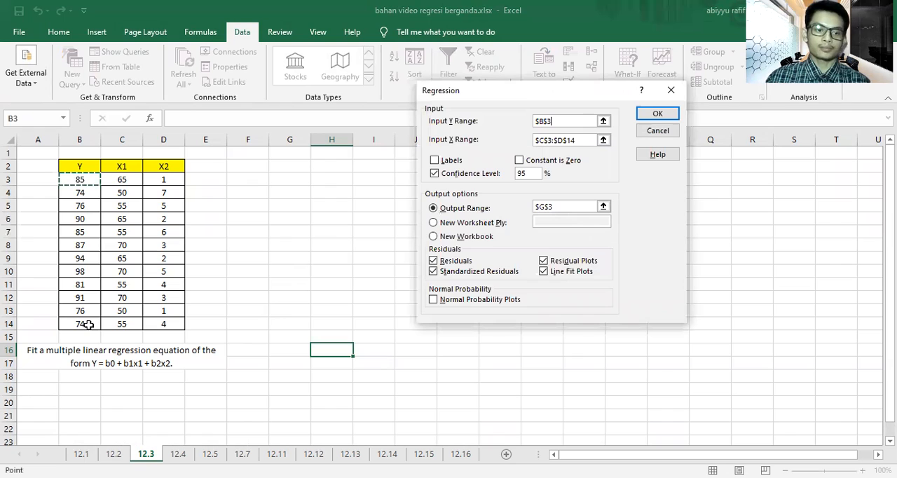
key(ctrl+shift+Down)
Step: Set the regression's X input range to C3:D14
click(581, 137)
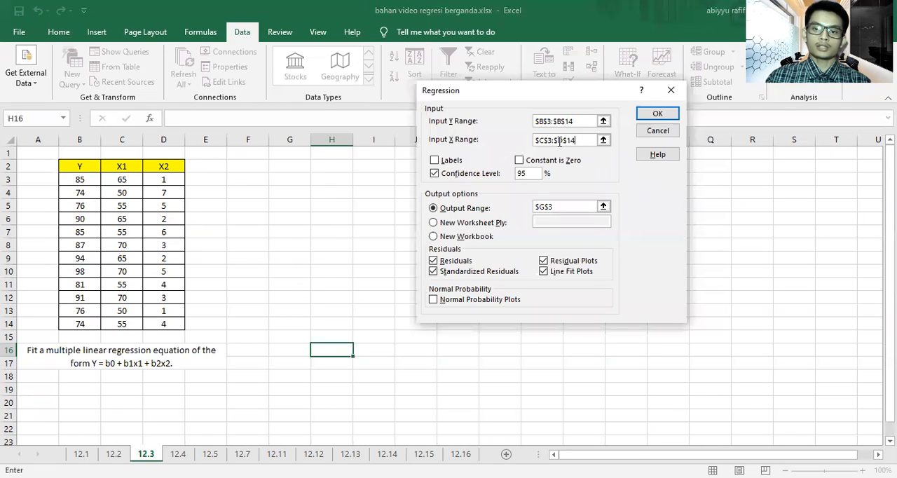
click(133, 182)
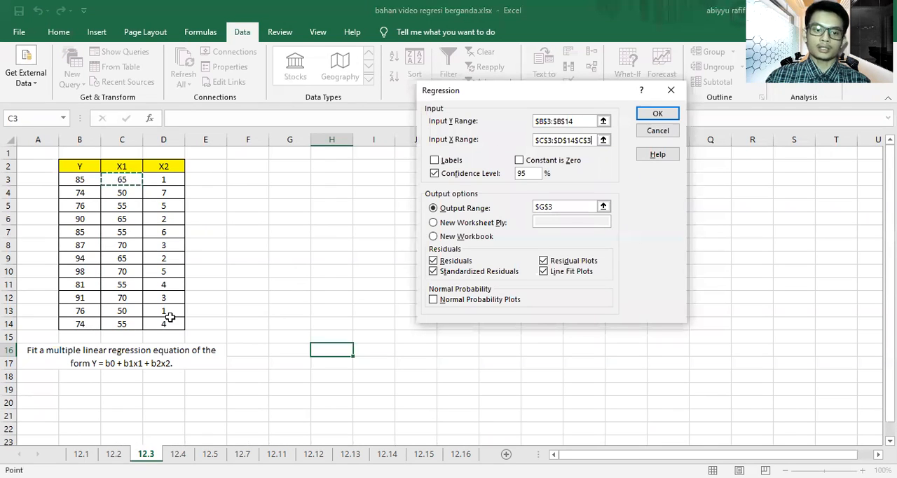
shift+click(170, 322)
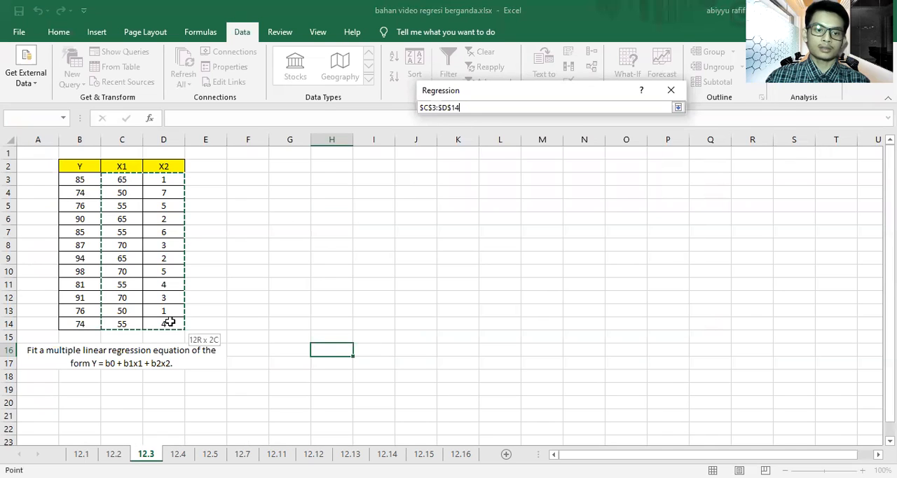
Step: Set the regression's output range to cell G3 and run the analysis
click(573, 207)
click(287, 177)
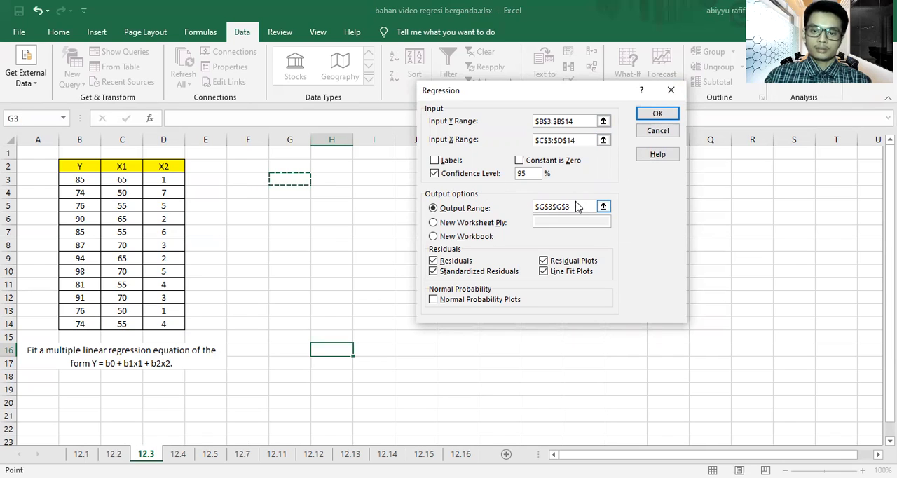
click(564, 207)
drag(574, 207, 529, 207)
key(BackSpace)
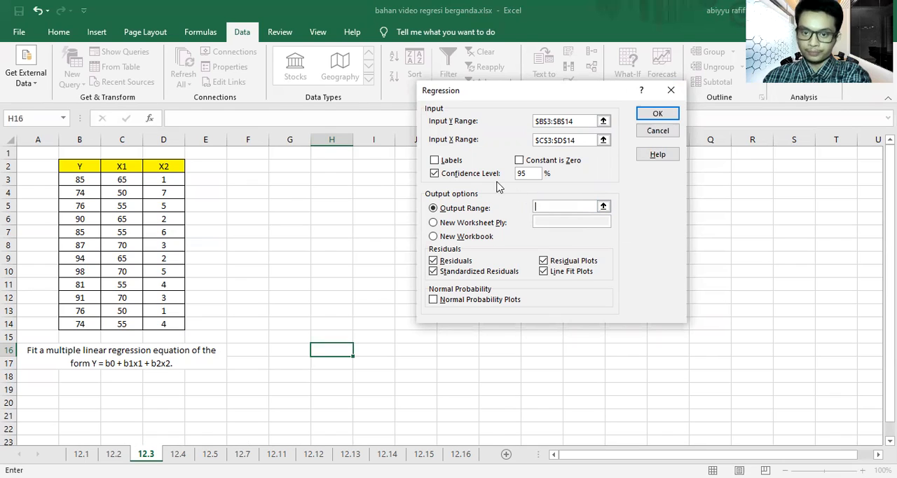
click(291, 181)
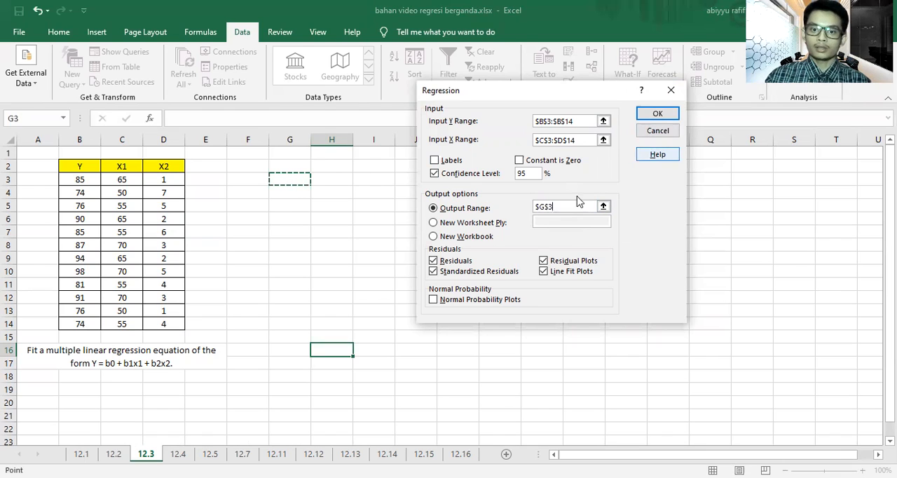
click(657, 113)
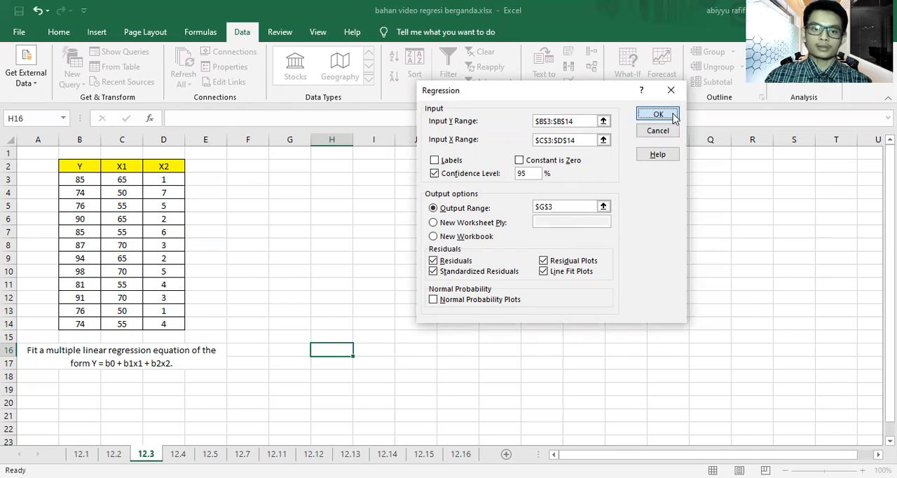
Step: Widen columns G to I so the labels and values of the regression output fit
drag(309, 139, 493, 139)
scroll(329, 265, down, 2)
click(244, 310)
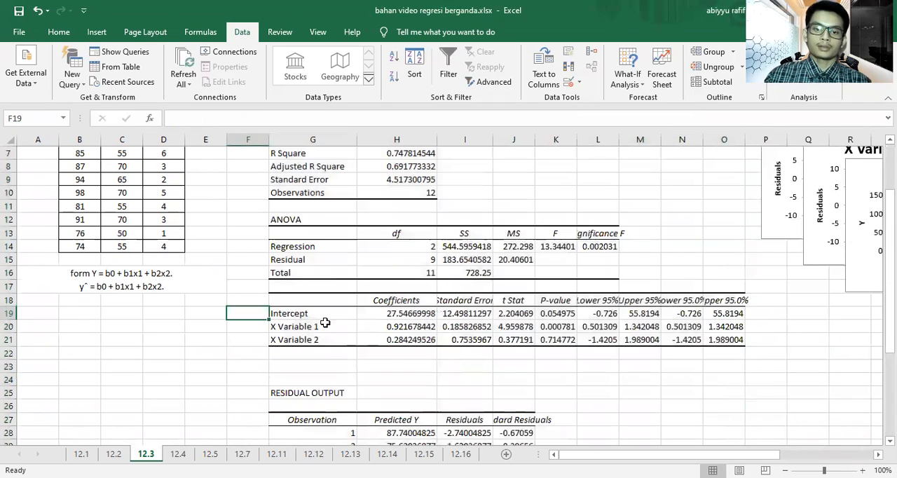
Step: Format the intercept and X variable coefficients in H19:H21 with two decimal places
click(861, 470)
click(862, 471)
click(862, 470)
click(862, 470)
click(862, 470)
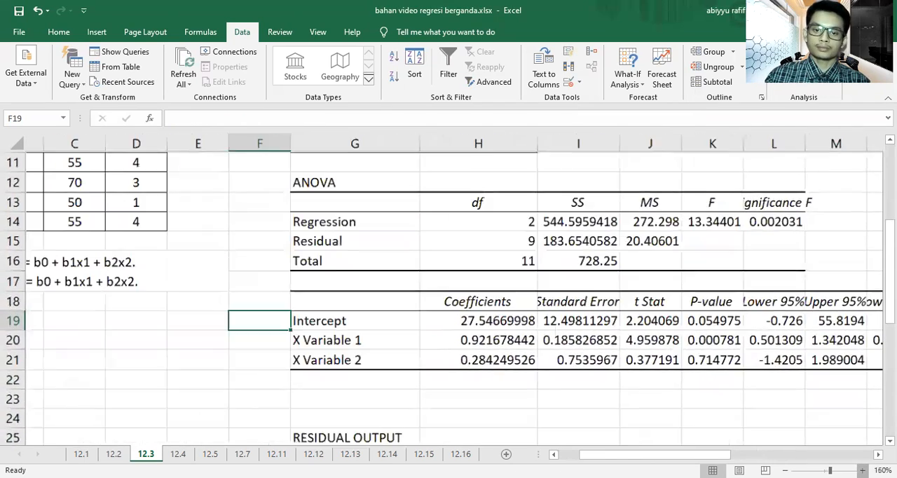
click(862, 470)
click(862, 470)
click(862, 470)
scroll(491, 294, left, 3)
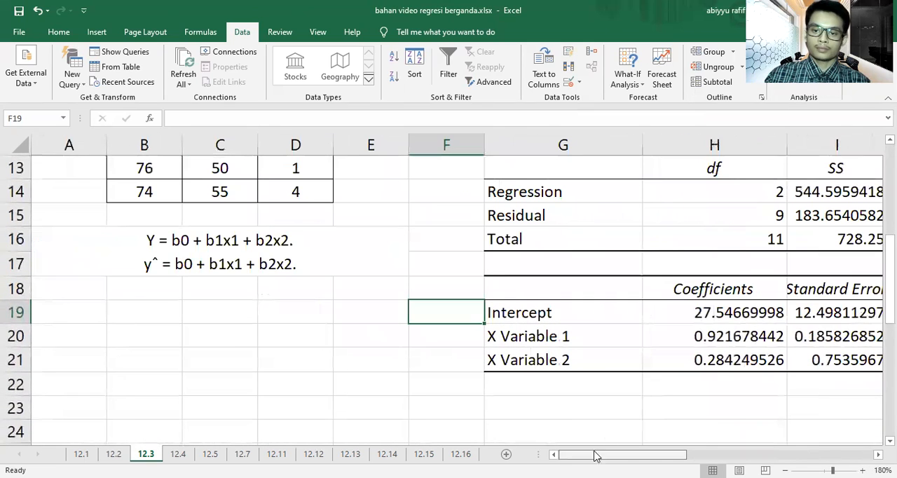
drag(705, 312, 702, 359)
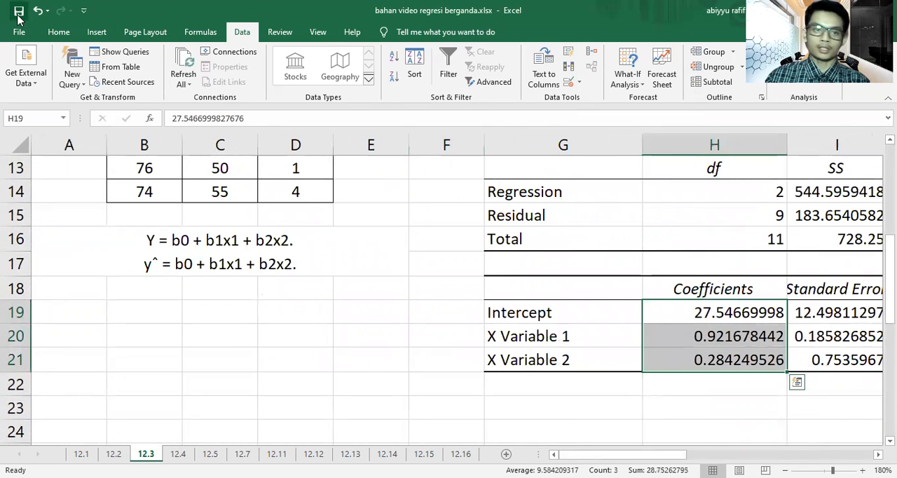
click(48, 32)
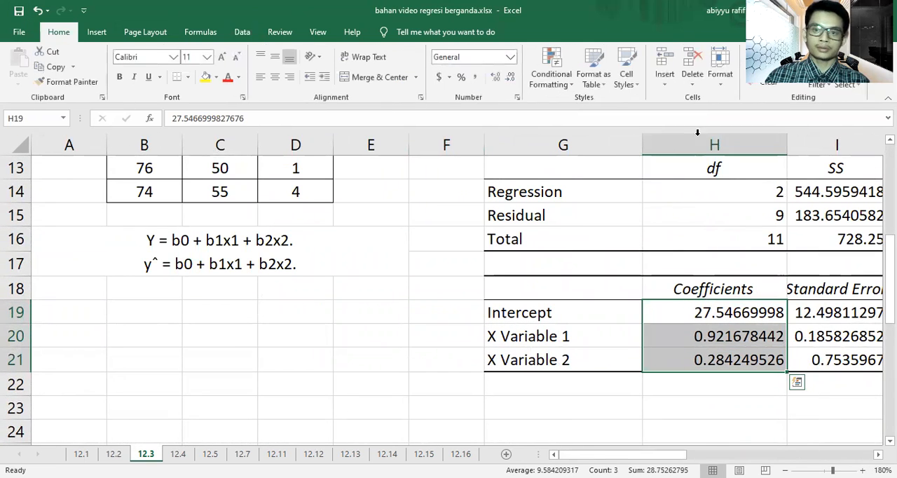
click(512, 77)
click(512, 77)
click(512, 77)
click(512, 77)
click(511, 77)
click(512, 77)
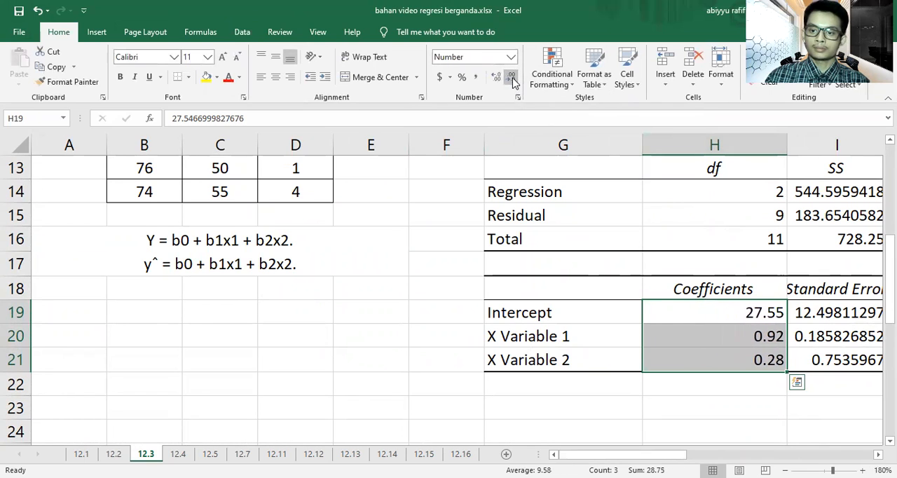
click(429, 305)
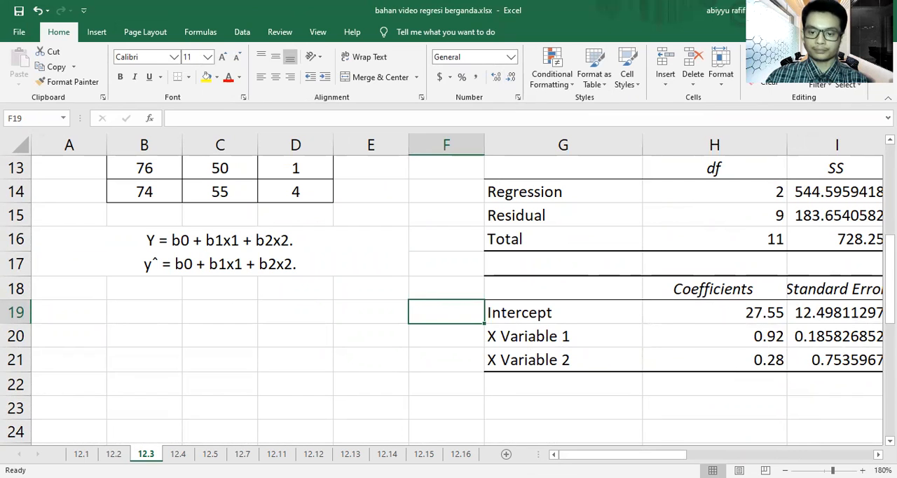
click(192, 306)
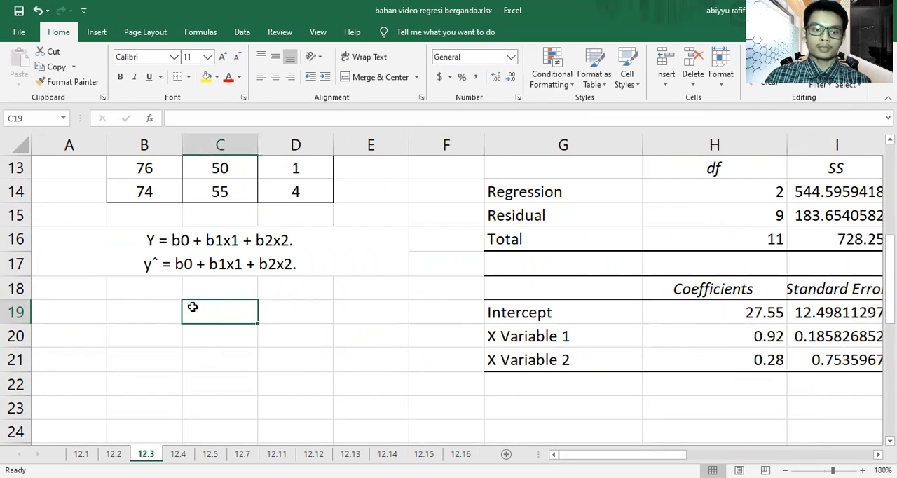
scroll(343, 371, up, 4)
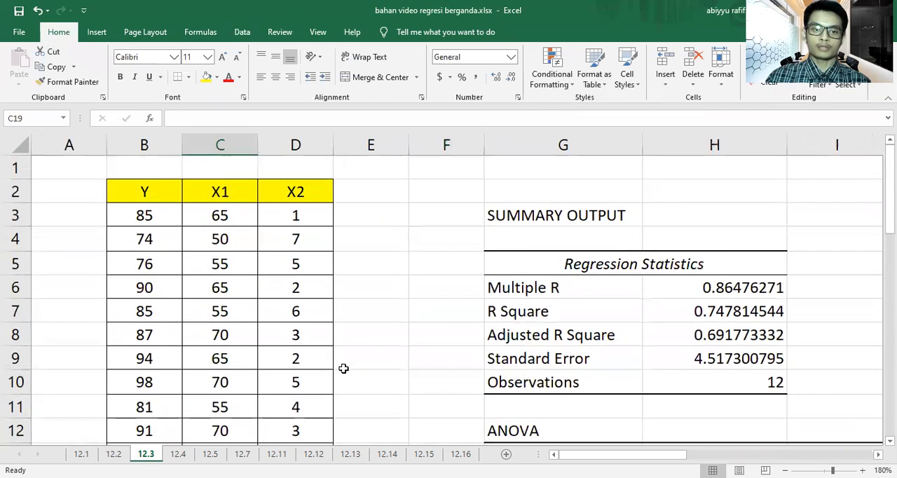
scroll(344, 368, down, 4)
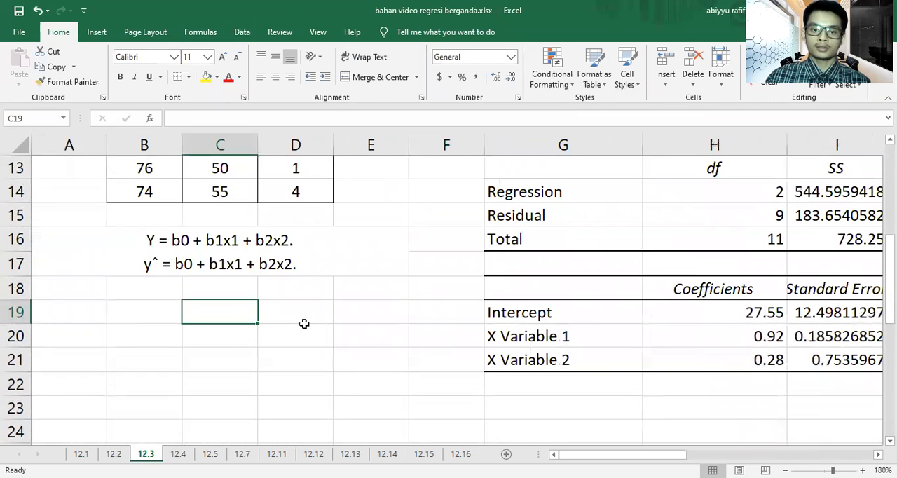
click(241, 250)
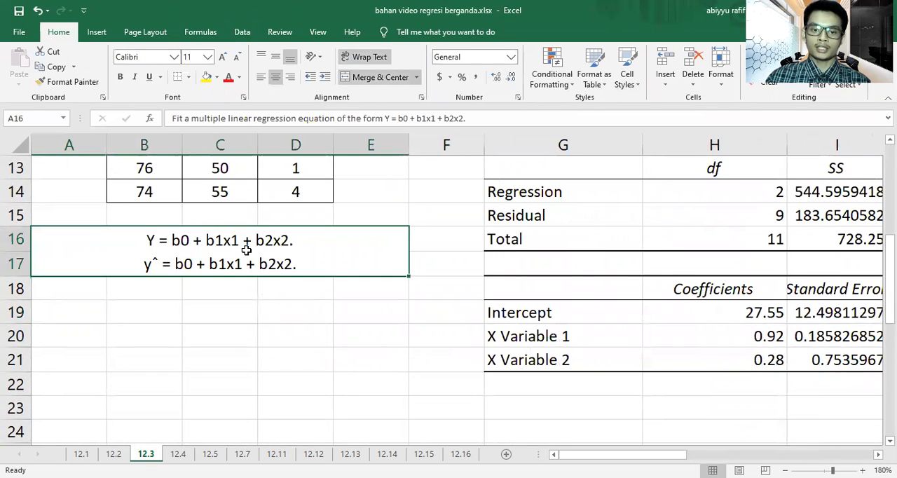
click(314, 332)
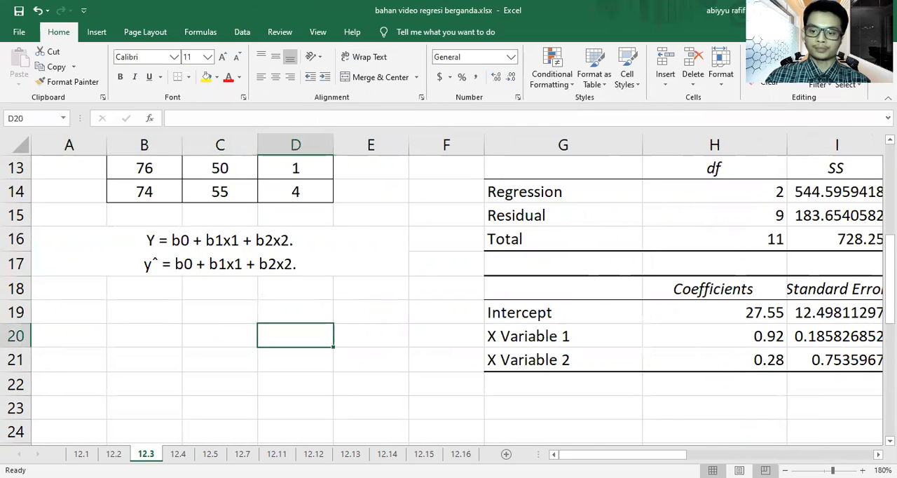
Step: Merge and center cells B20:E20 below the exercise 12.3 question
click(785, 470)
click(785, 470)
click(785, 470)
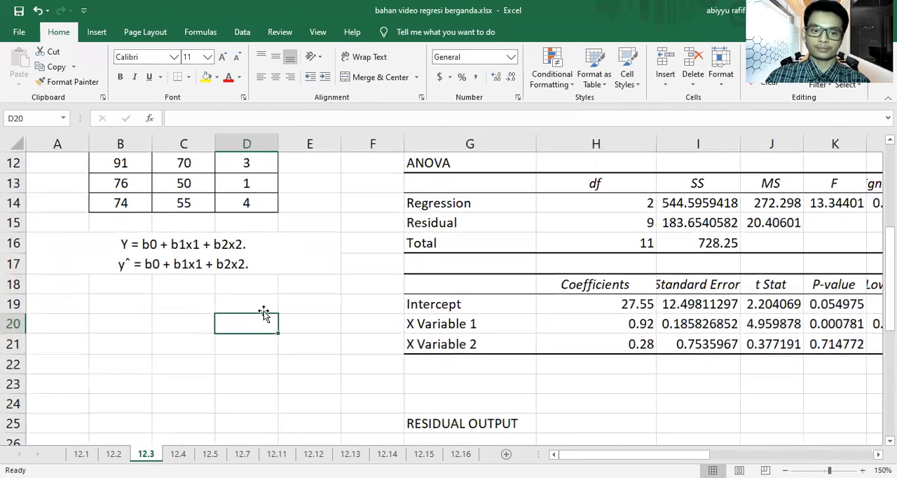
click(131, 303)
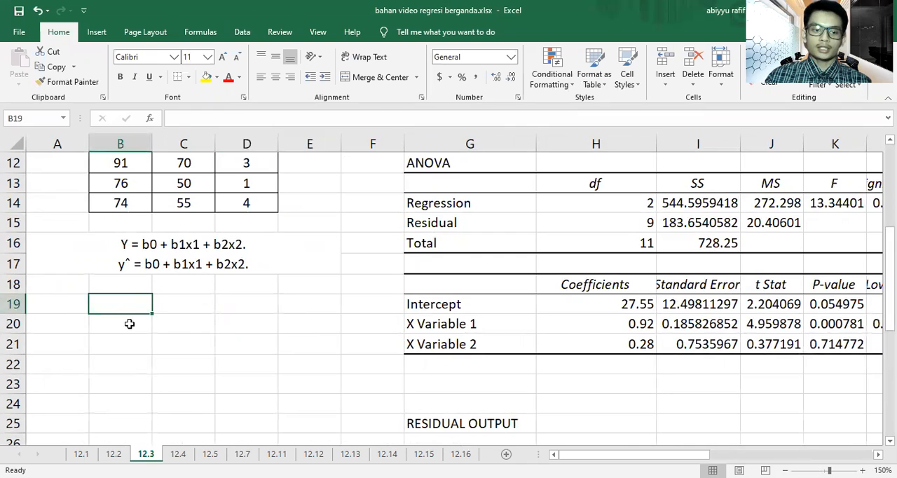
drag(140, 333, 283, 324)
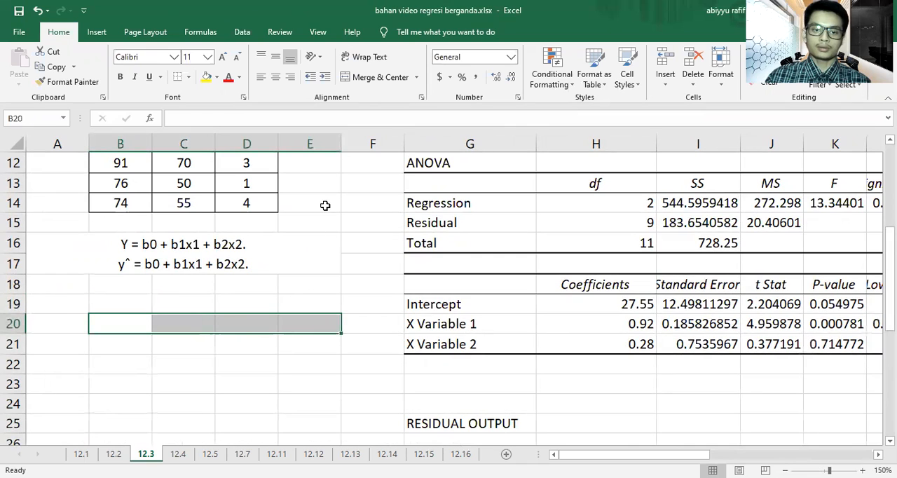
click(373, 77)
Step: Enter the equation Y = 27.55 + 0.92 X1 + 0.28 X2 in merged cell B20 and fill it yellow
text(Y = )
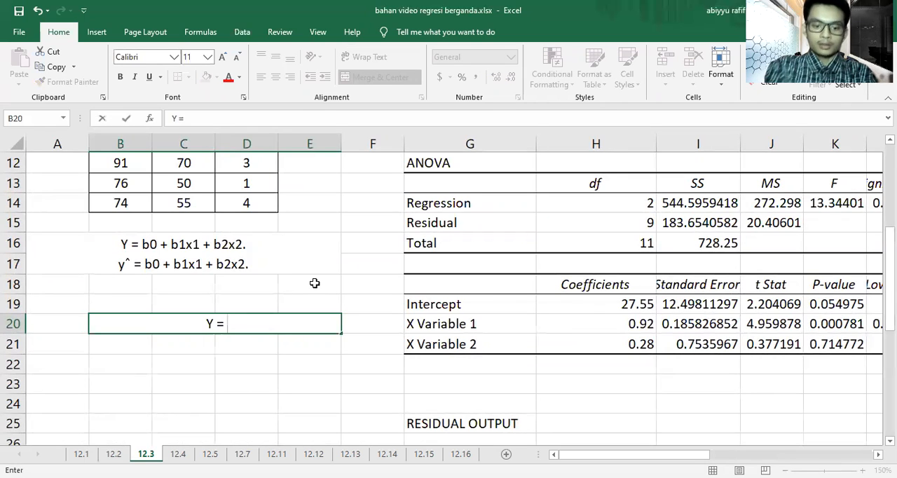
text(27.55)
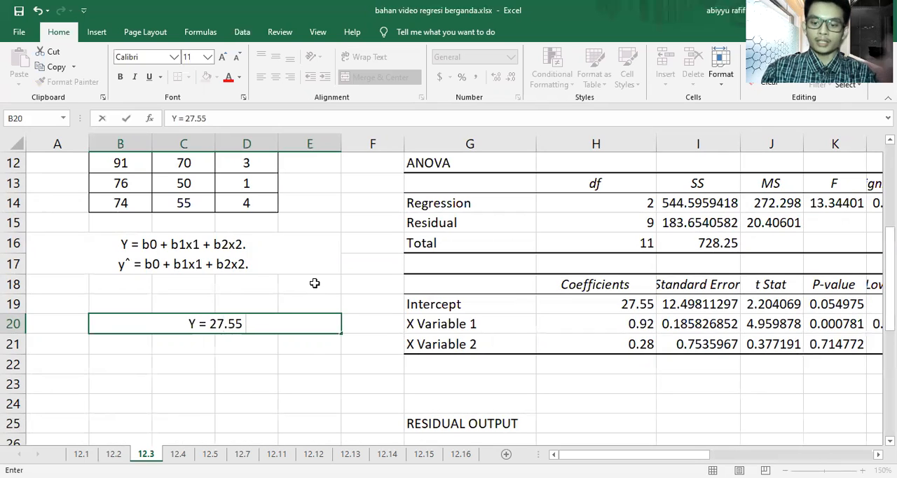
text( +)
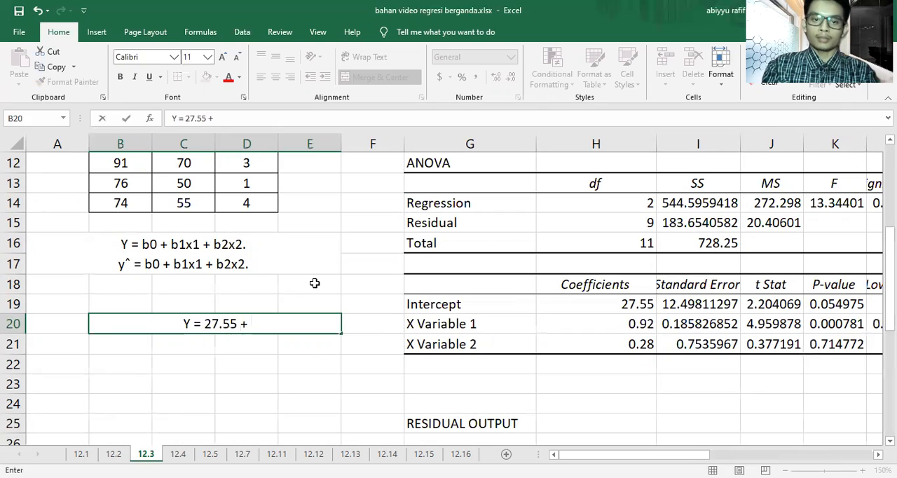
text( 0.92)
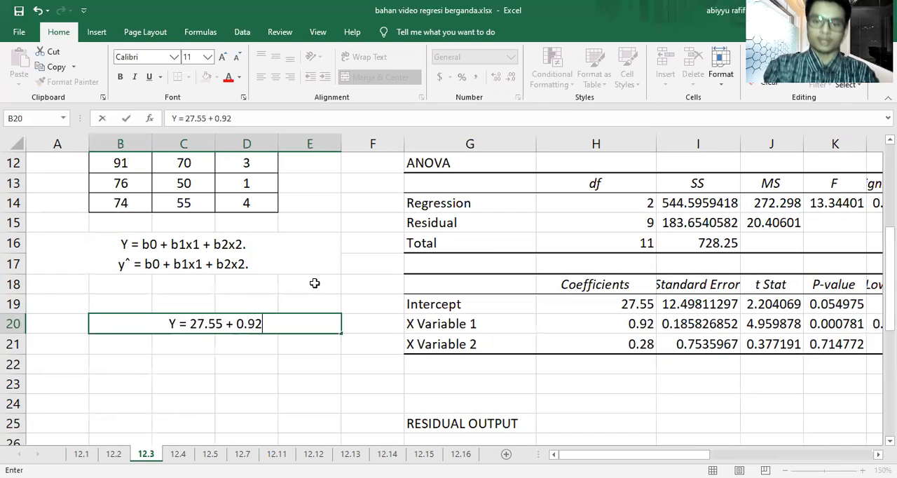
text( X)
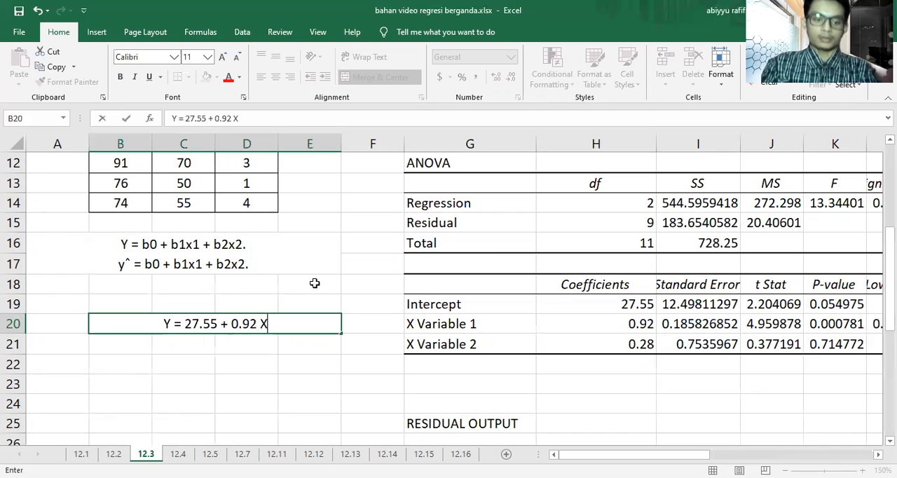
text(1 +)
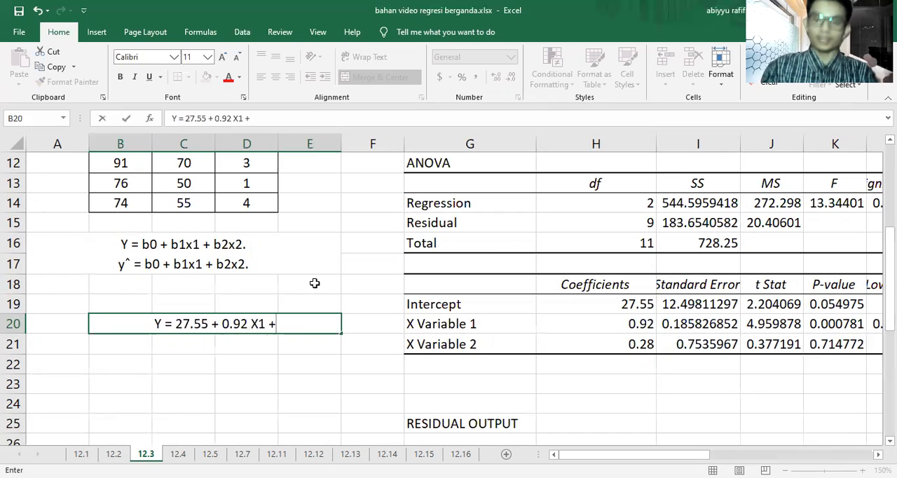
text( 0.2)
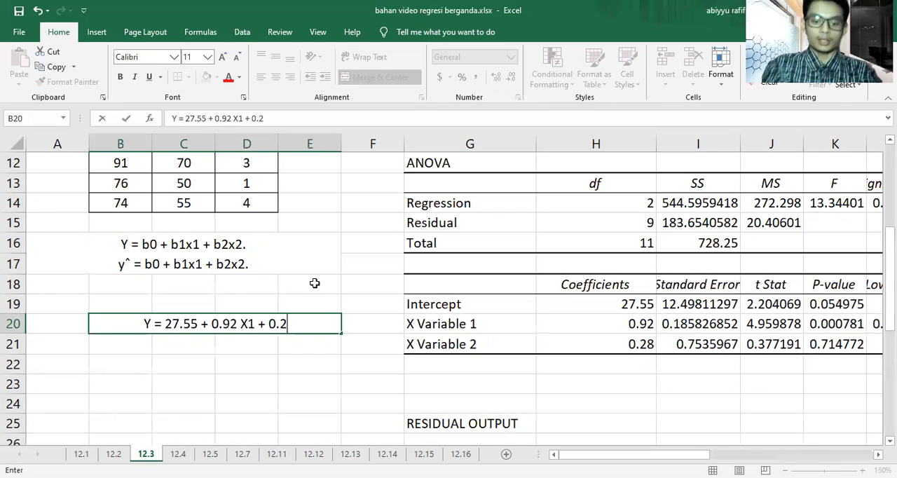
text(8 X2)
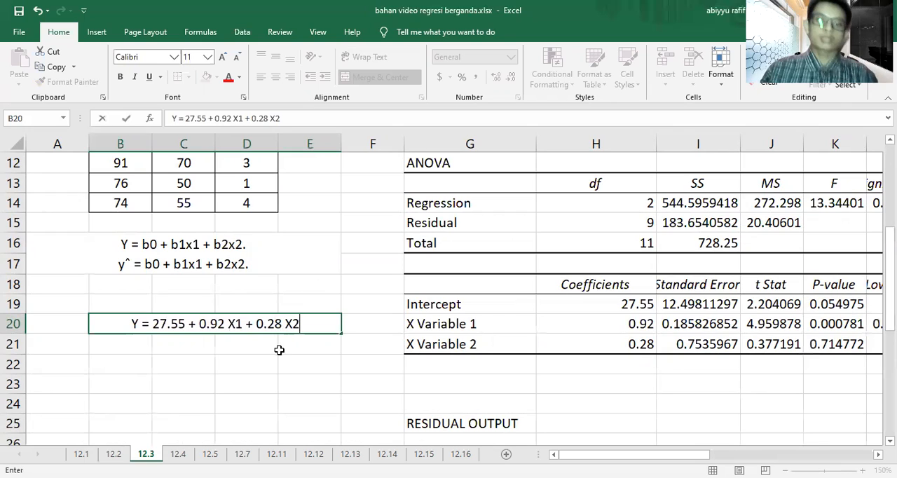
click(279, 348)
click(287, 324)
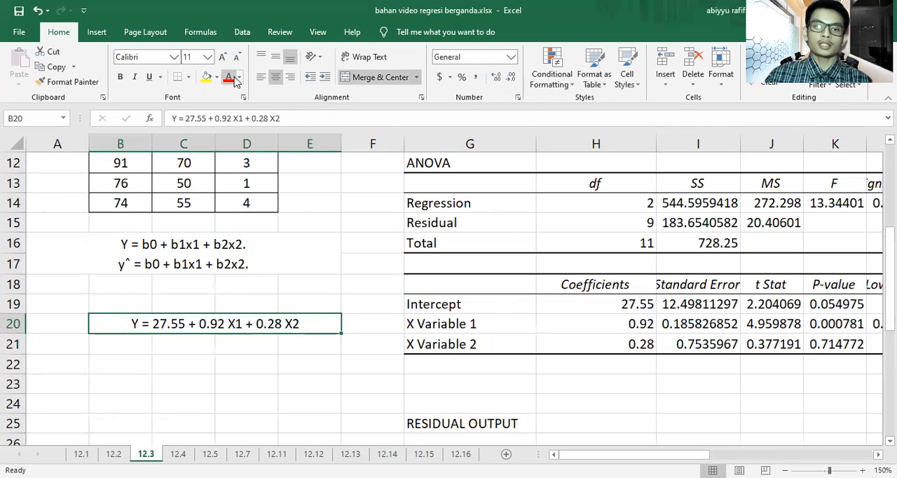
click(205, 77)
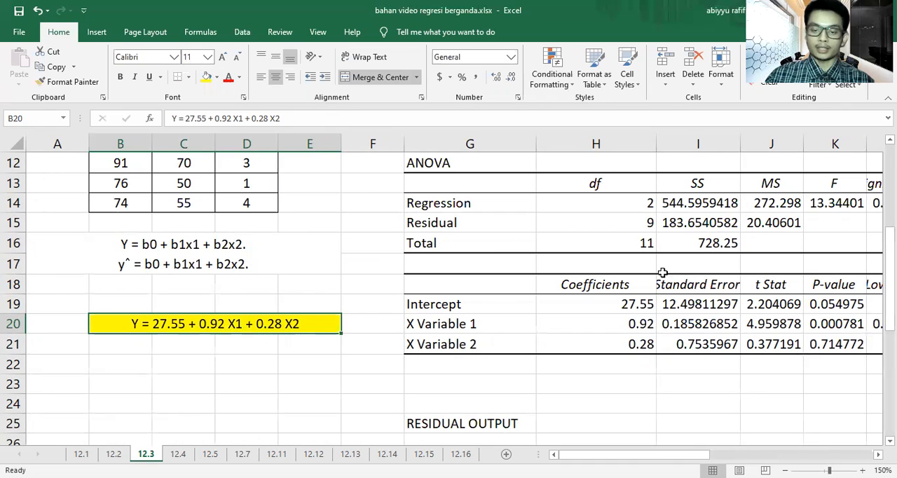
Step: Examine the predicted values and residuals in the exercise 12.3 residual output, then return to the coefficients
scroll(683, 368, down, 2)
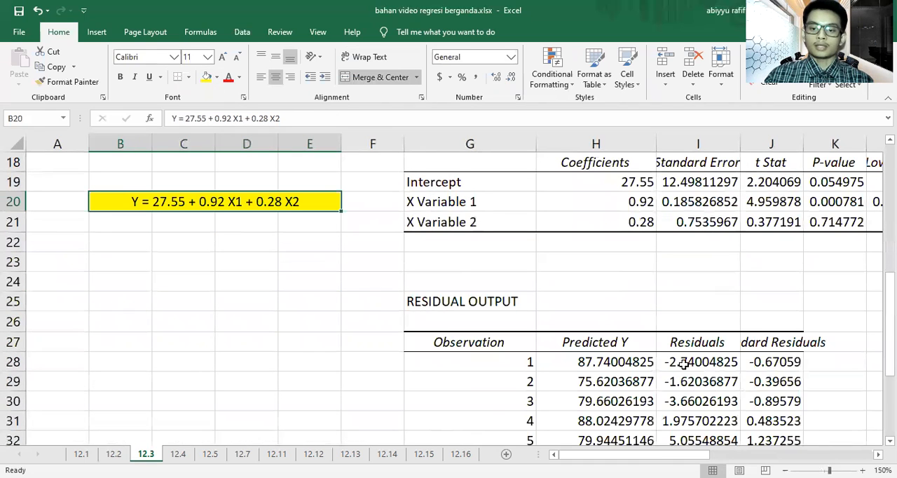
scroll(649, 359, down, 4)
scroll(626, 247, up, 3)
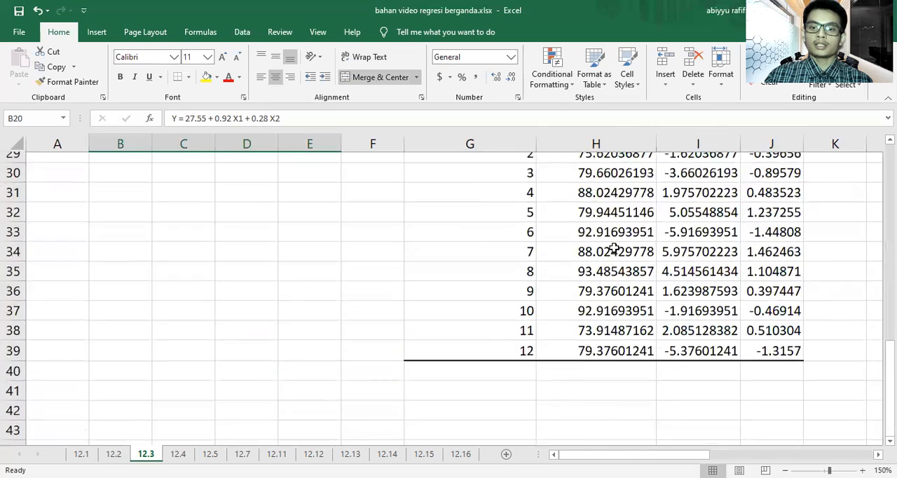
scroll(623, 310, up, 4)
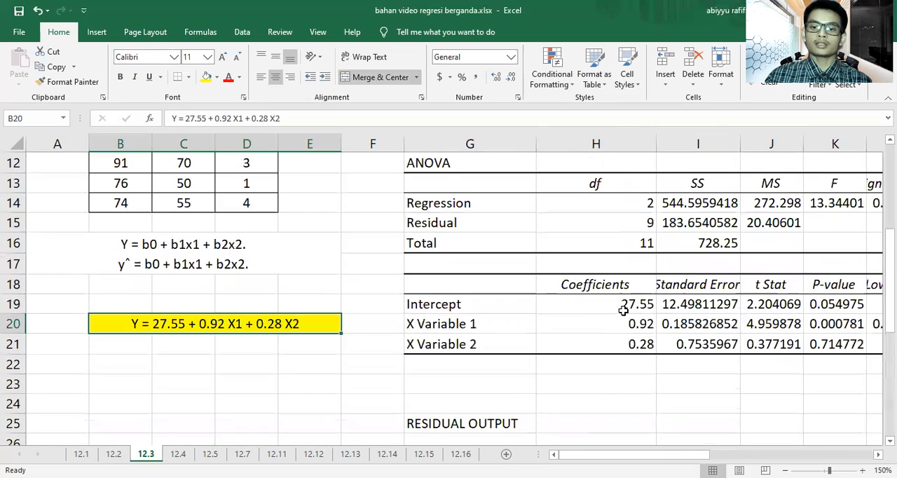
Step: Review the exercise 12.3 data and residual output, and compare the intercept and X variable coefficients with the equation in B20
scroll(258, 280, up, 3)
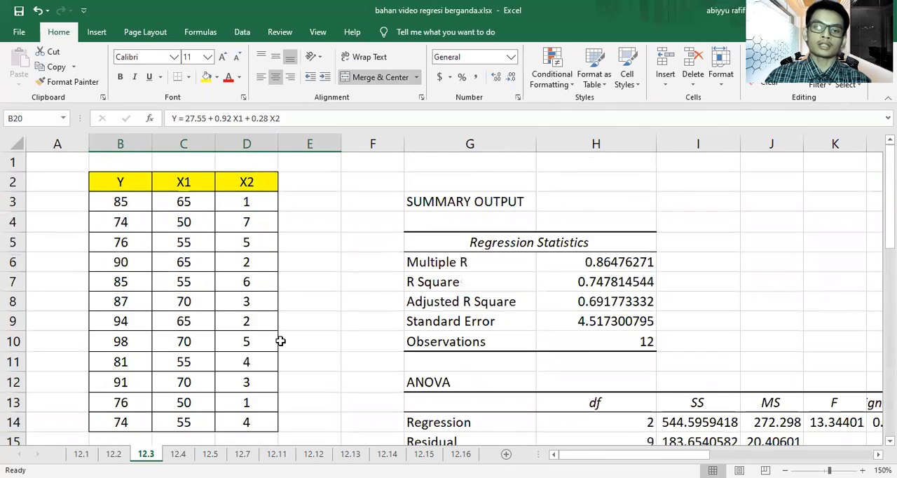
scroll(283, 350, down, 3)
scroll(564, 323, down, 4)
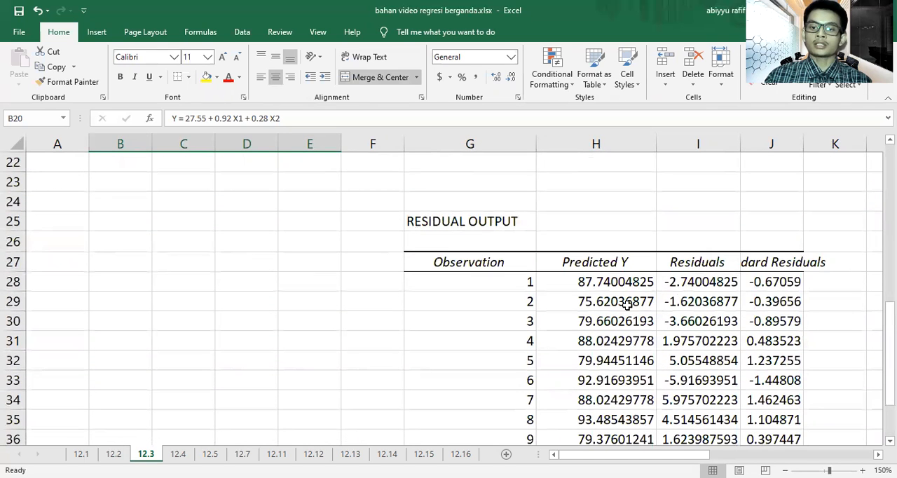
scroll(628, 302, up, 1)
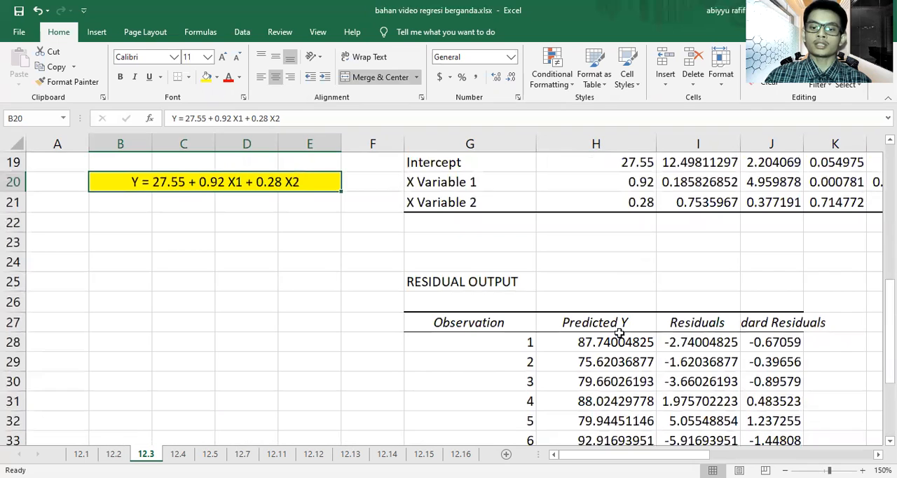
scroll(620, 344, up, 2)
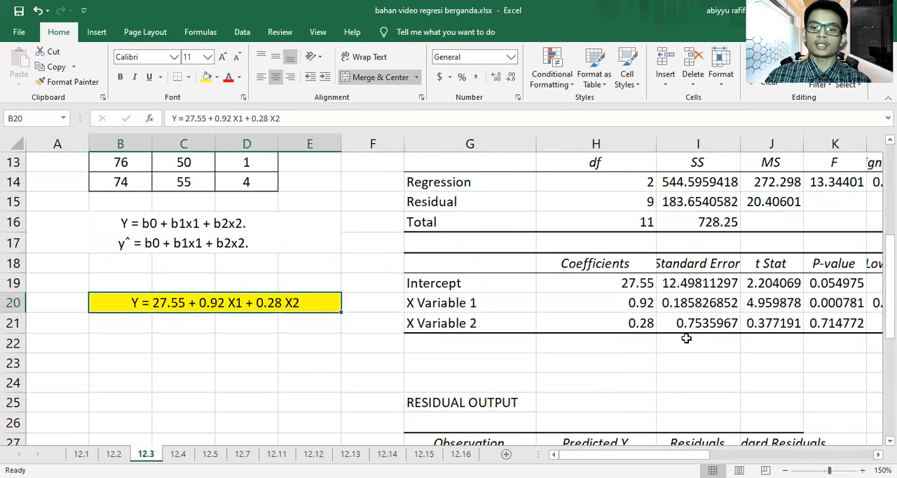
click(246, 326)
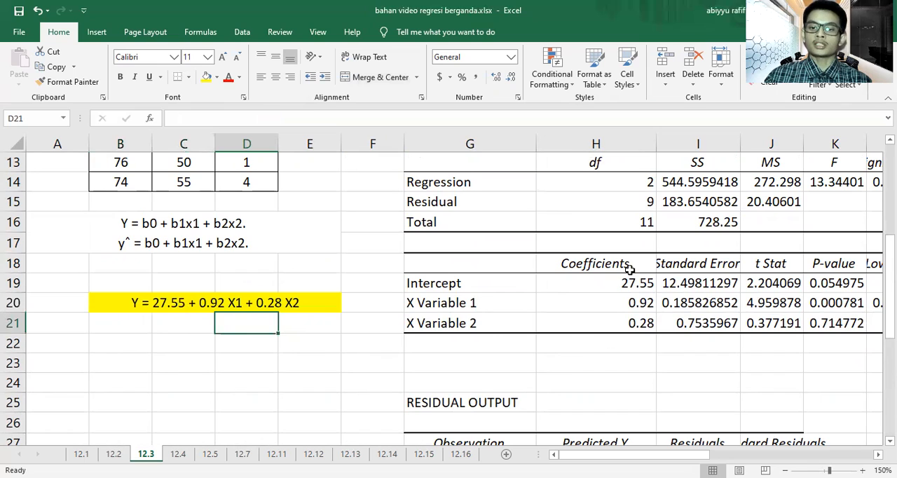
drag(615, 282, 617, 324)
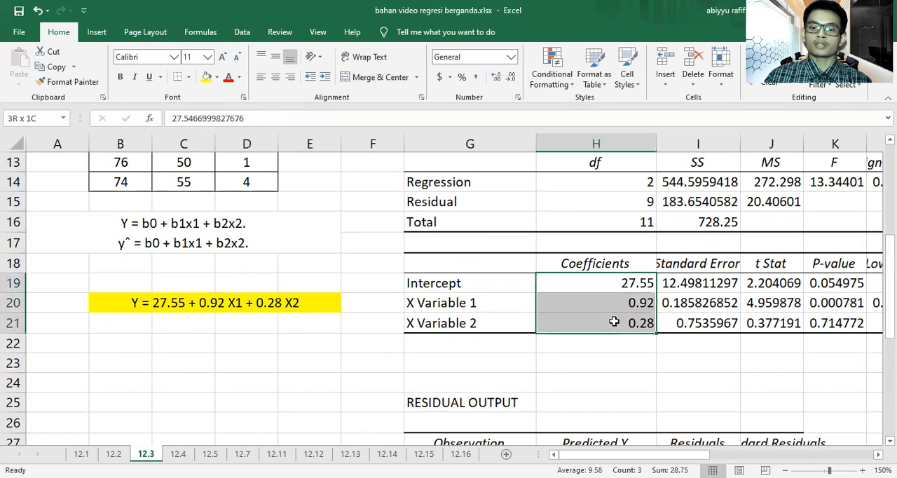
click(492, 283)
click(561, 284)
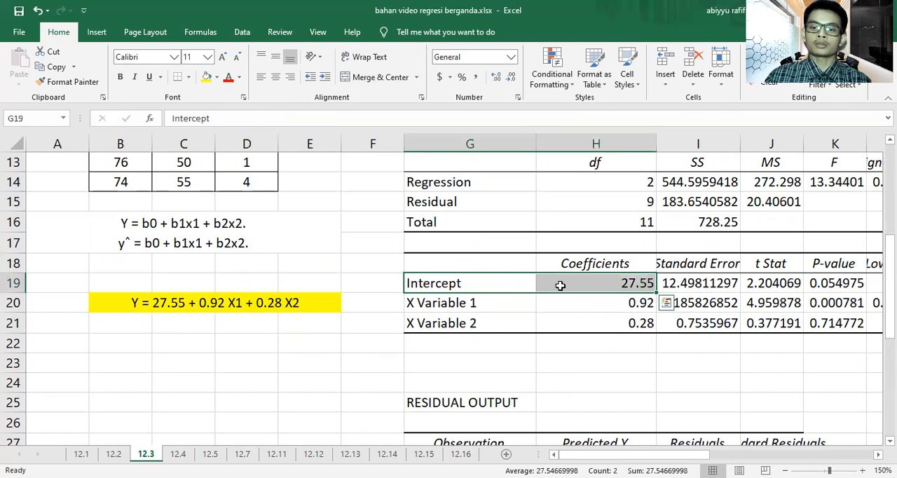
click(522, 305)
drag(522, 305, 583, 299)
drag(519, 325, 571, 314)
click(374, 357)
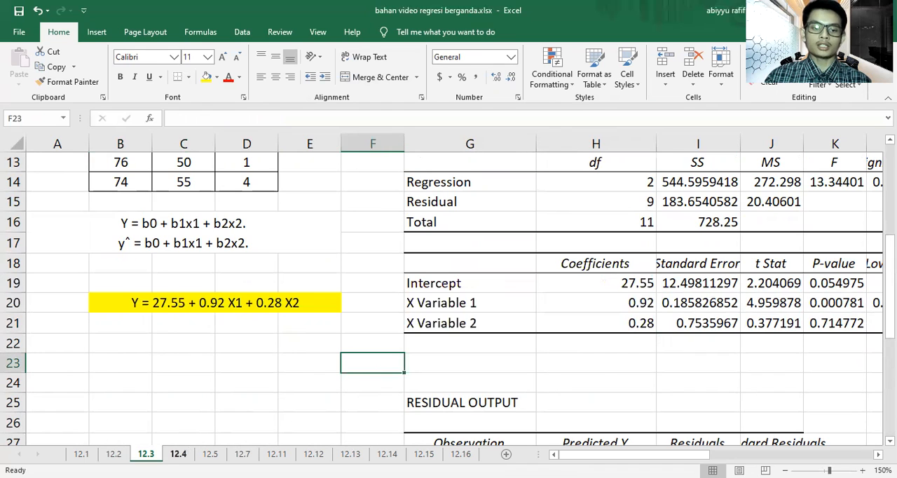
Step: Switch to worksheet 12.4 and enlarge its view to 130% to read the data and question
click(178, 453)
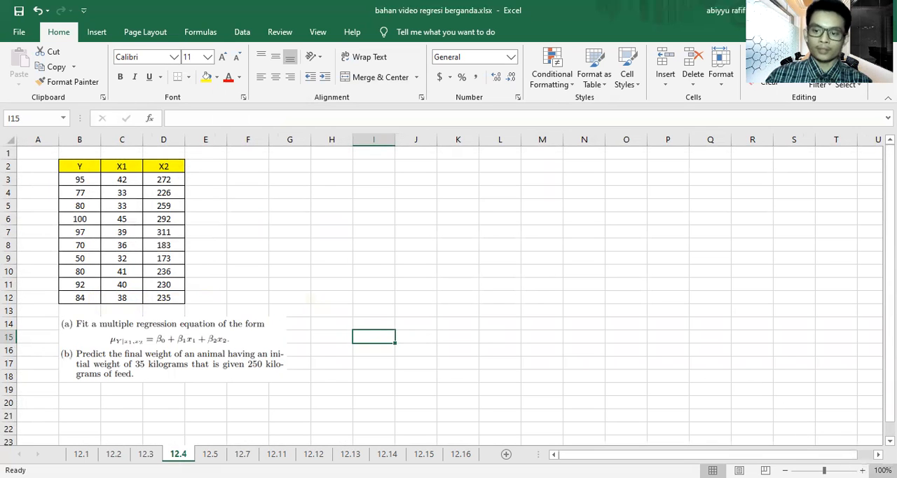
click(862, 470)
click(862, 471)
click(863, 470)
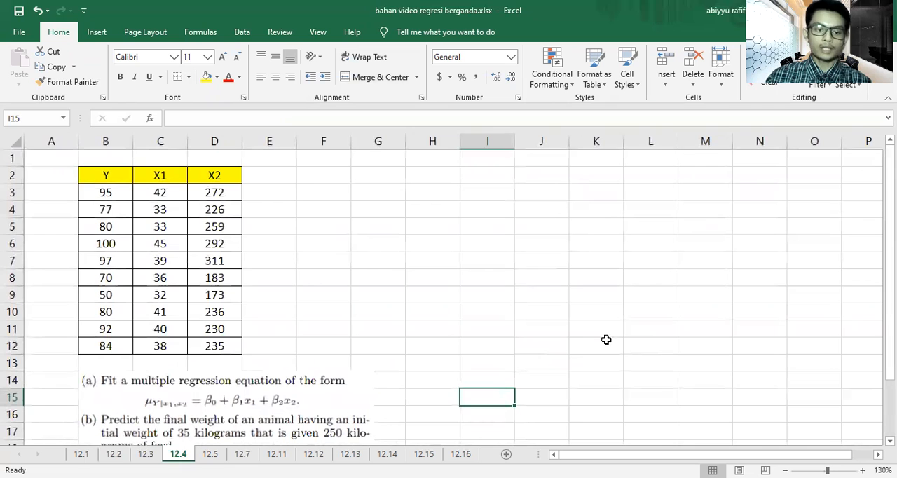
scroll(350, 306, down, 1)
scroll(348, 307, up, 1)
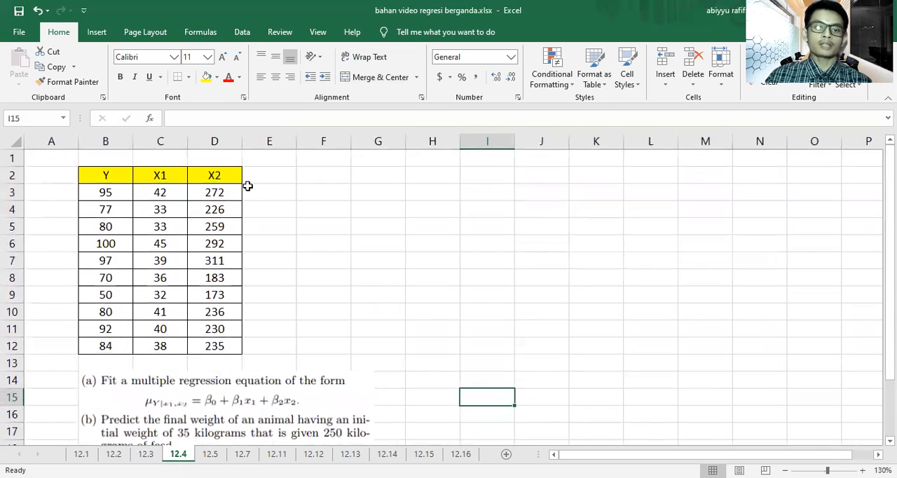
Step: Start the Regression analysis tool and set the input Y range to B3:B12
click(242, 32)
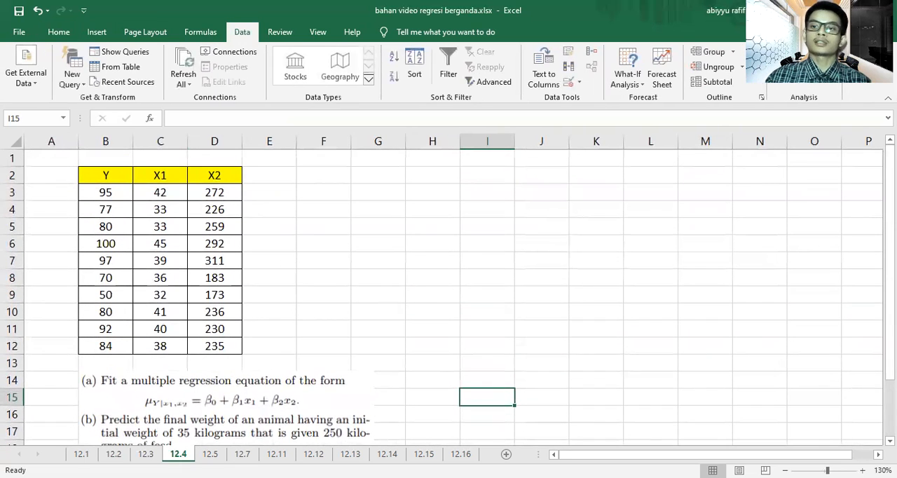
click(804, 52)
click(647, 171)
click(577, 123)
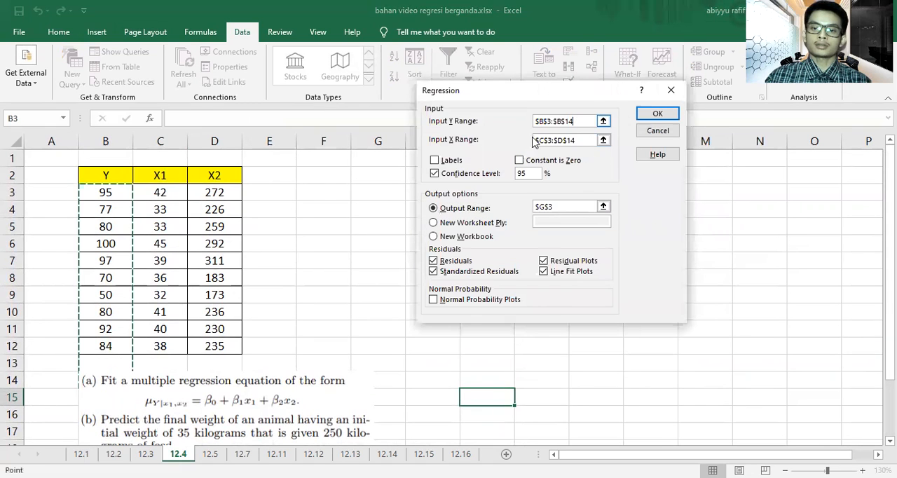
click(108, 193)
drag(111, 324, 107, 347)
click(582, 142)
drag(576, 123, 486, 132)
key(BackSpace)
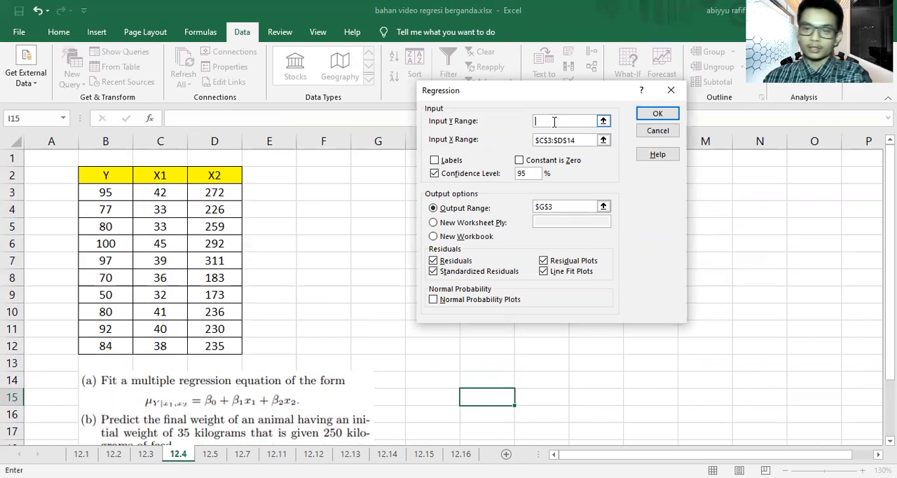
drag(105, 192, 97, 343)
shift+click(96, 344)
Step: Set the input X range to C3:D12 and the output range to H3, and run the regression
click(602, 140)
drag(177, 192, 213, 345)
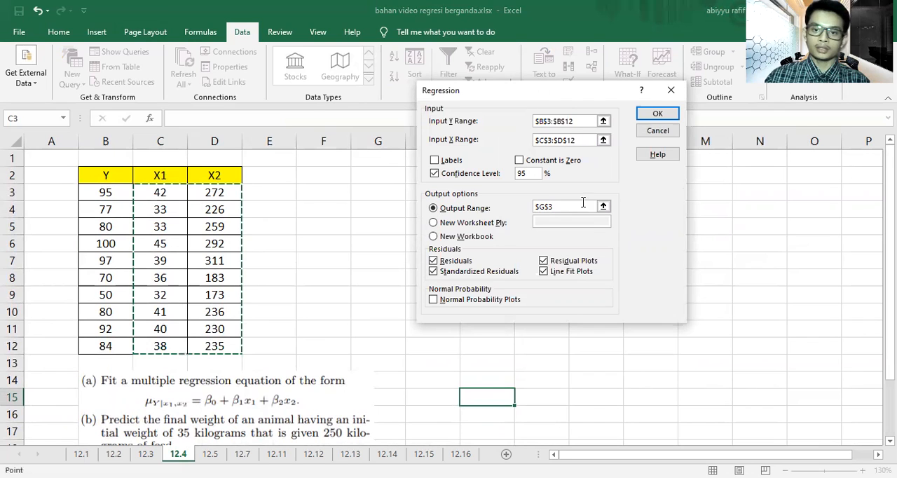
click(570, 207)
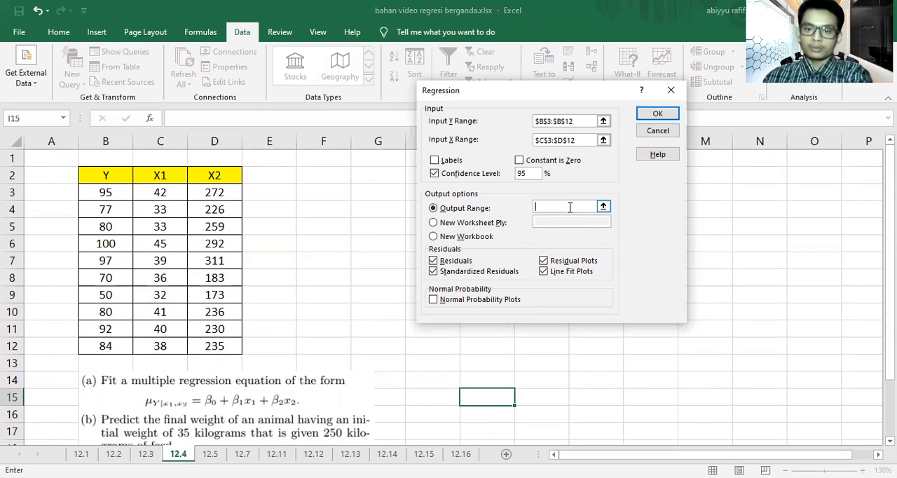
click(410, 191)
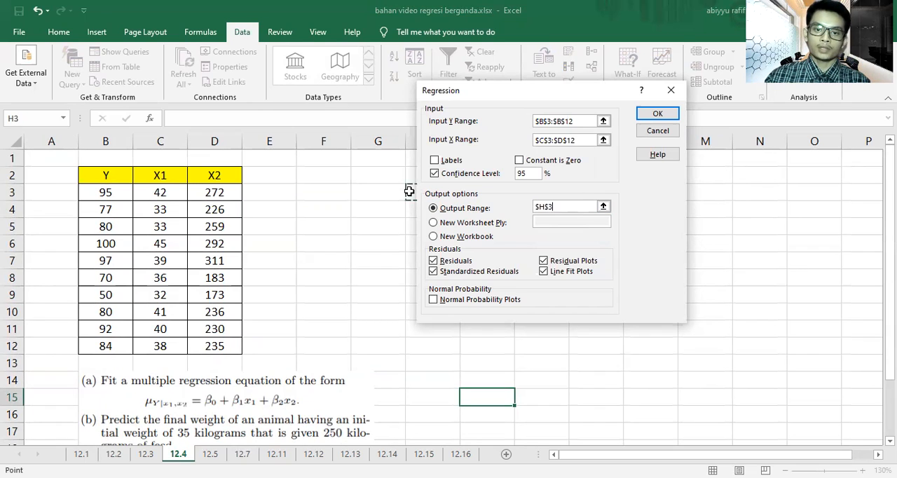
click(671, 113)
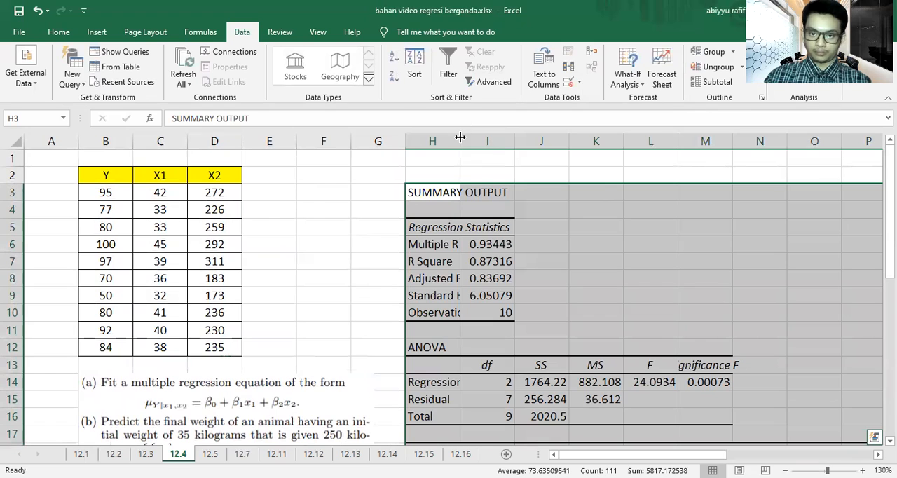
Step: Widen columns H and I so the regression output's labels and values are readable
drag(460, 137, 491, 146)
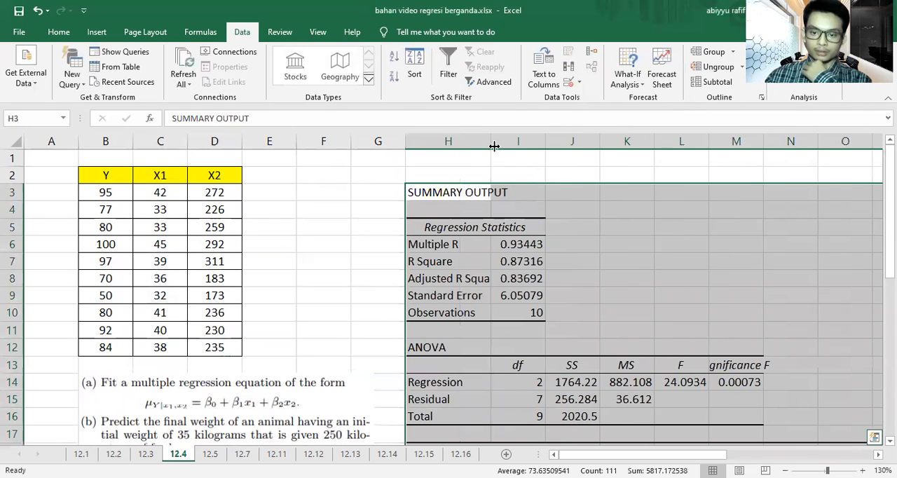
scroll(494, 146, down, 2)
drag(545, 137, 667, 147)
scroll(623, 256, down, 2)
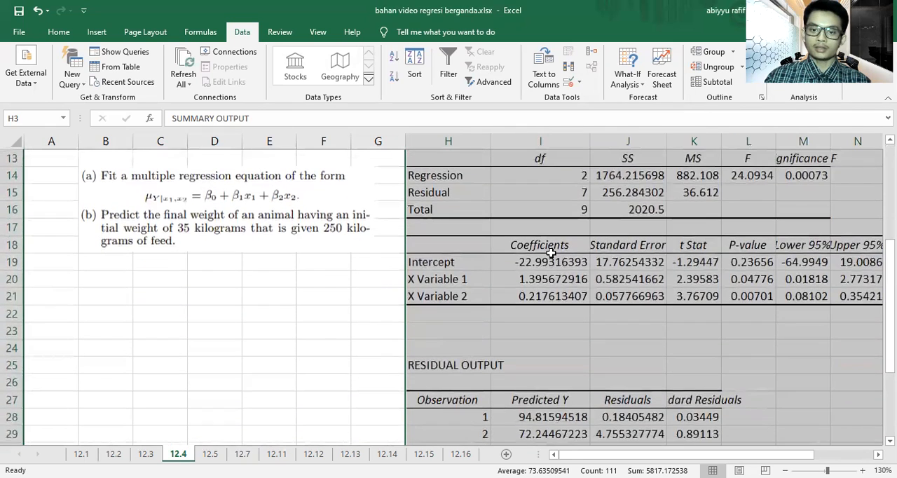
Step: Format the intercept and X variable coefficients in I19:I21 with two decimal places
click(552, 261)
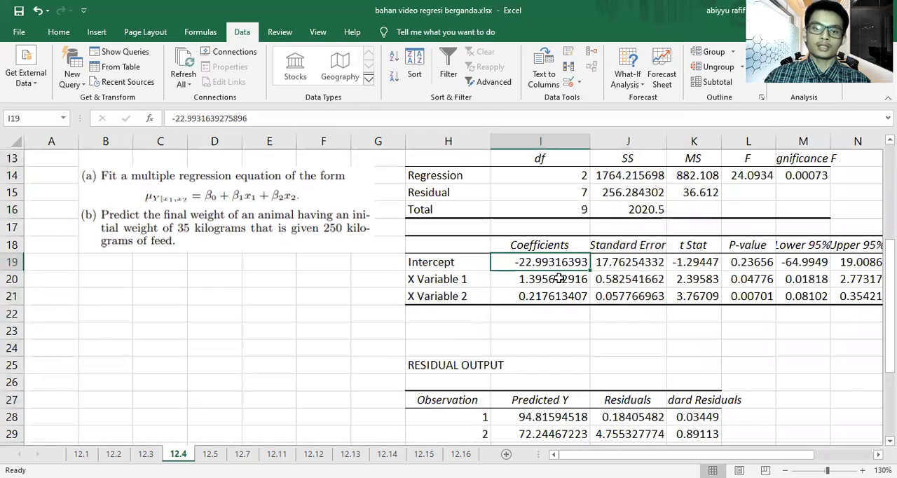
click(556, 282)
click(550, 263)
click(548, 282)
click(545, 297)
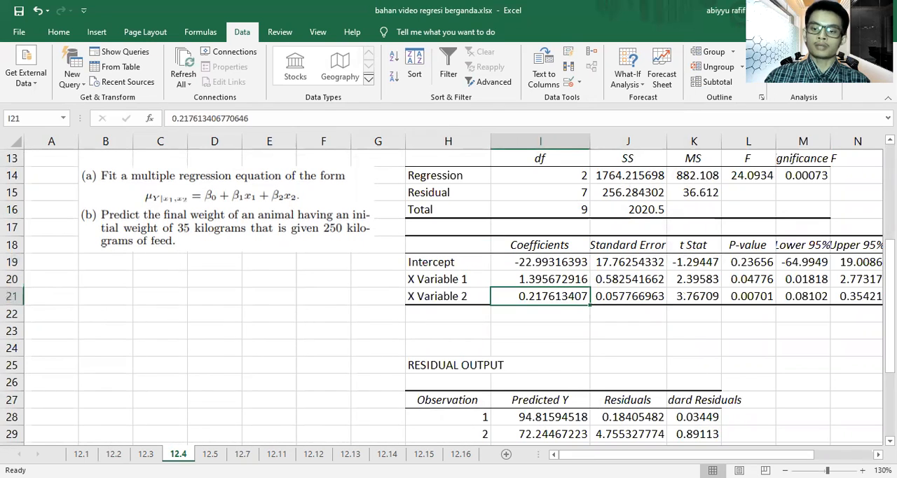
drag(537, 269, 542, 296)
click(59, 32)
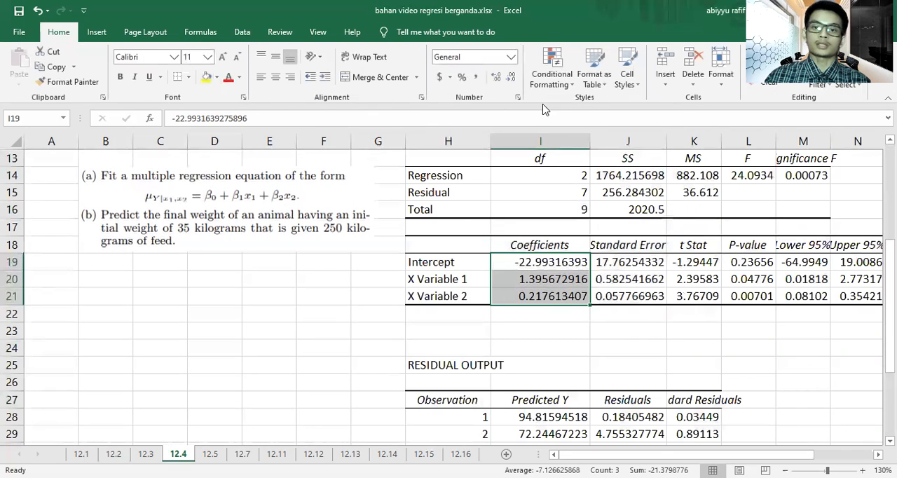
click(514, 80)
click(513, 81)
click(514, 80)
click(513, 81)
click(514, 80)
click(514, 81)
click(646, 379)
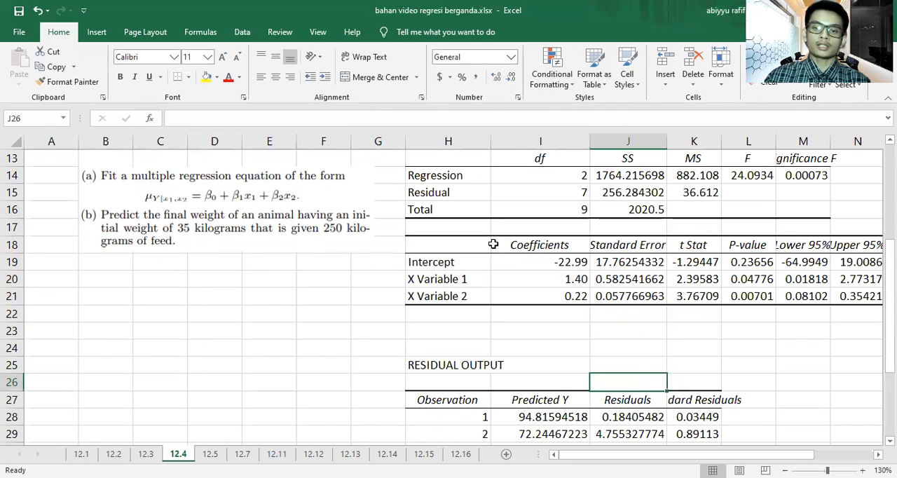
Step: Merge and center cells B21:F21 below the exercise 12.4 question
drag(126, 294, 321, 300)
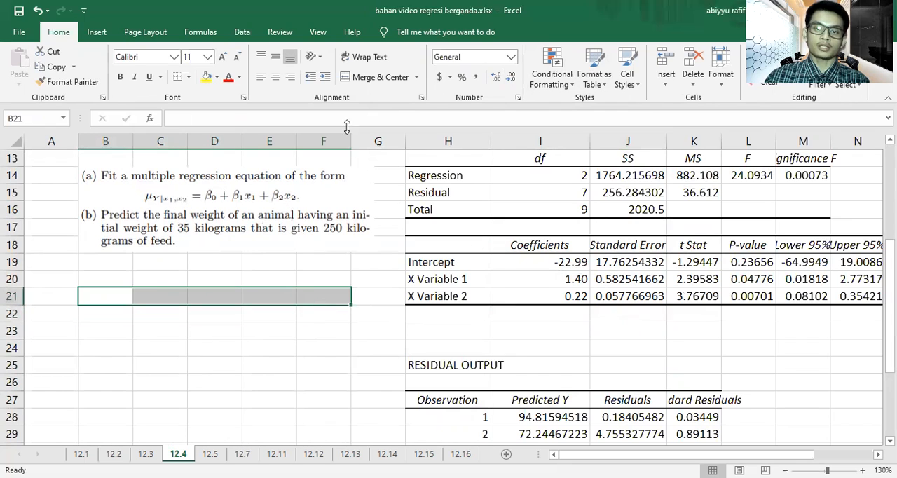
click(379, 77)
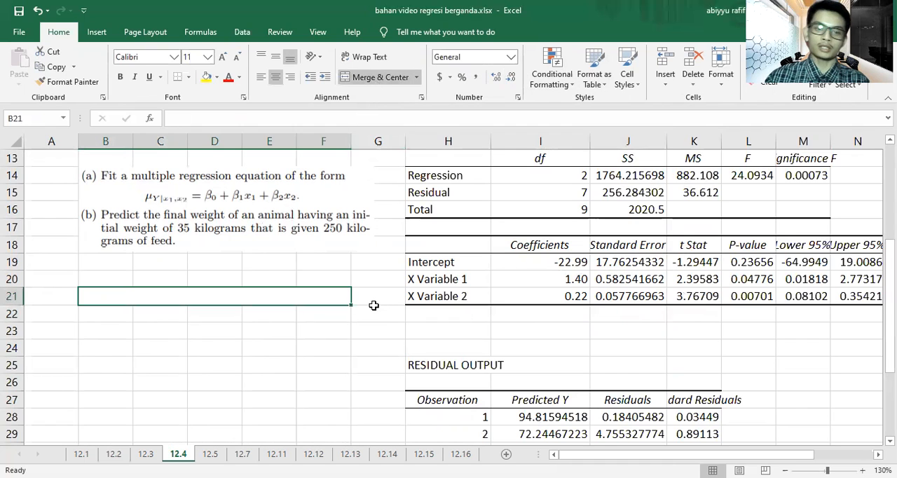
Step: Enter the equation Y = -22.99 + 1.4 X1 + 0.22 X2 in merged cell B21 and fill it yellow
text(Y = )
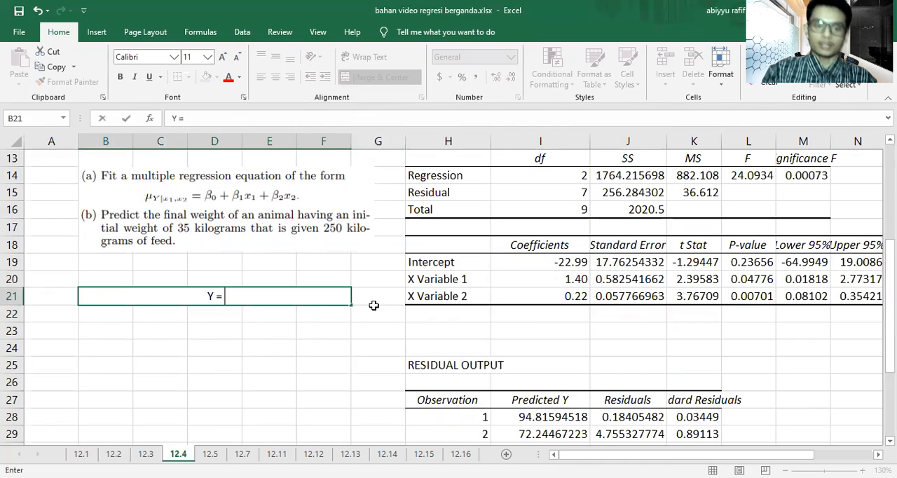
text(-22.)
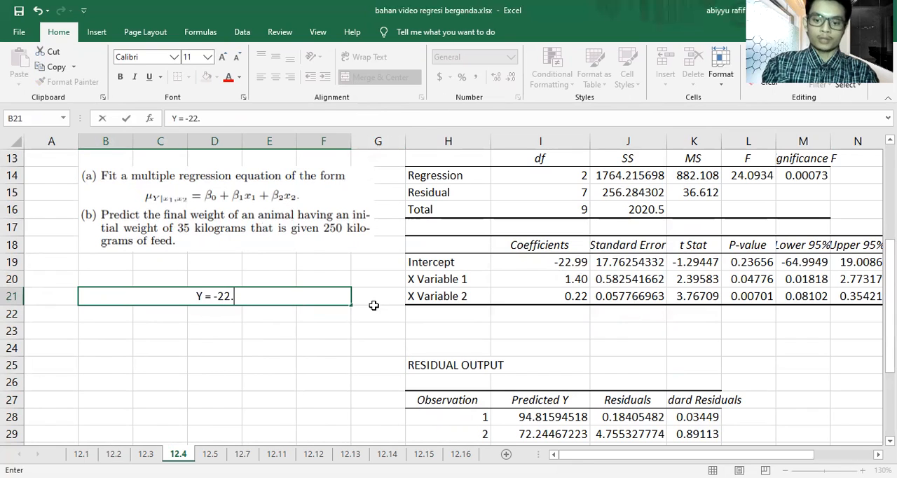
text(99 +)
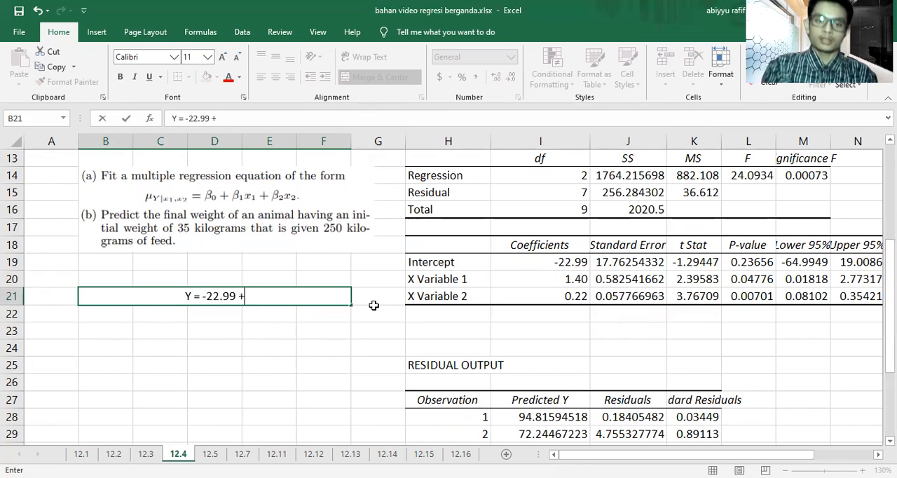
text( 1.4)
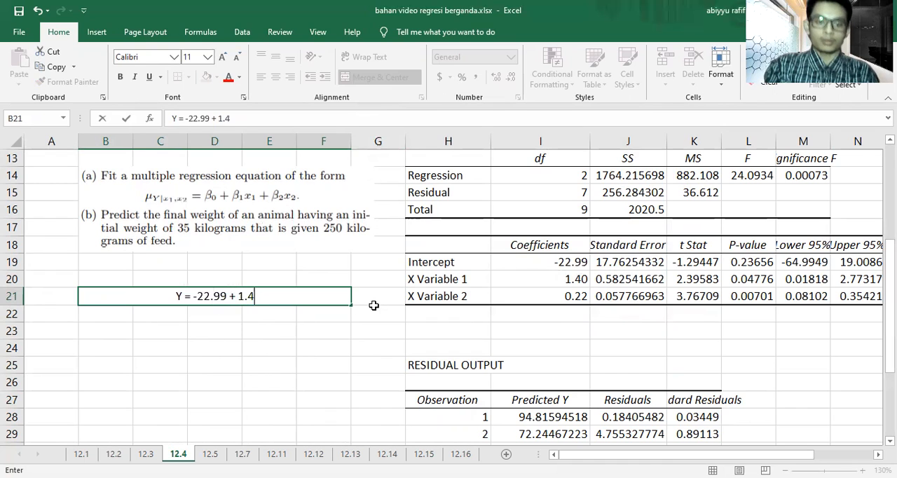
text( X1)
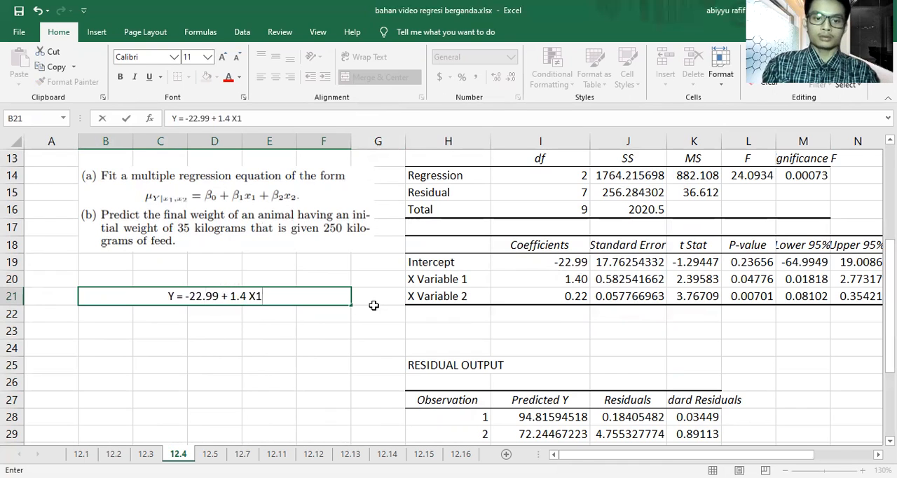
text( + 0.22)
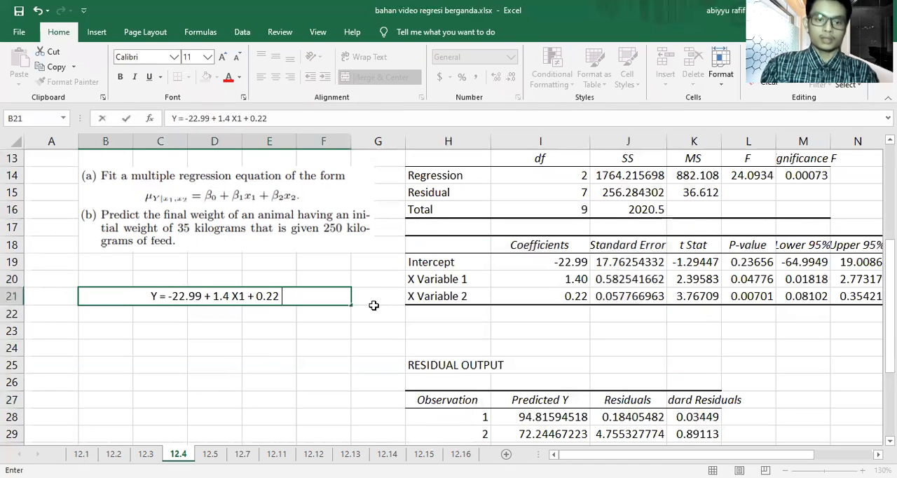
text( C)
text(2)
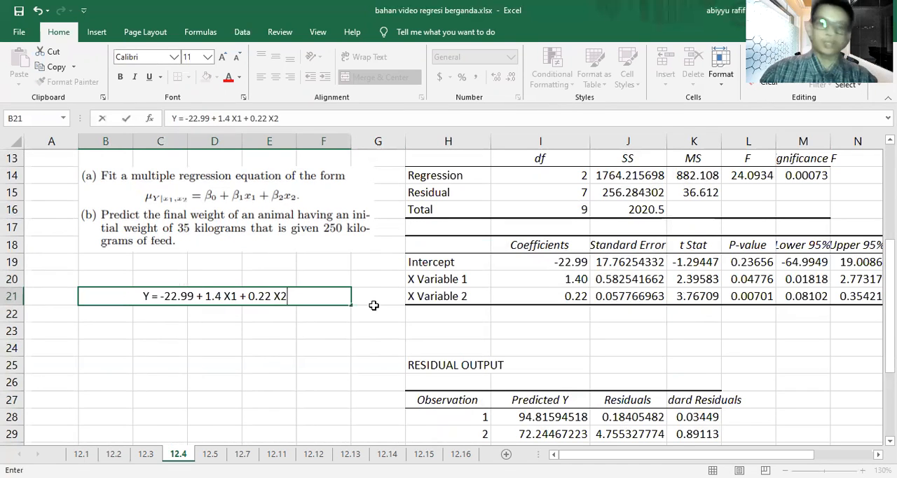
click(342, 328)
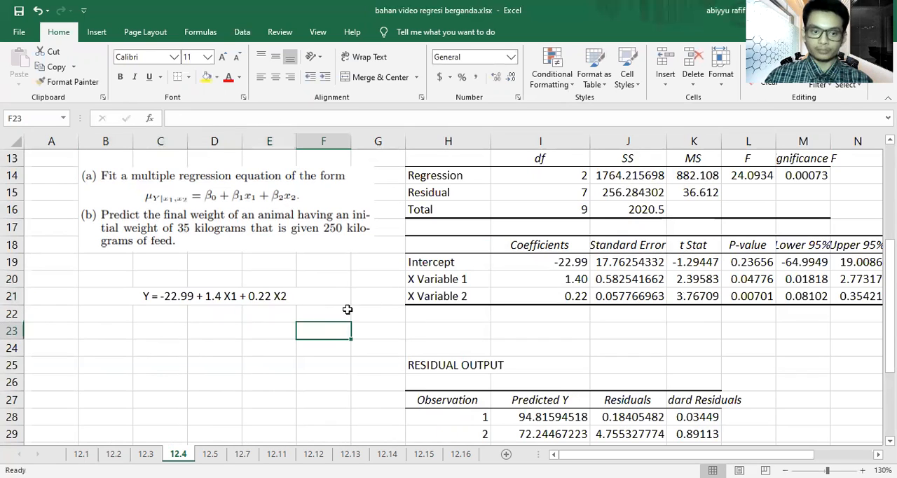
click(324, 292)
click(206, 77)
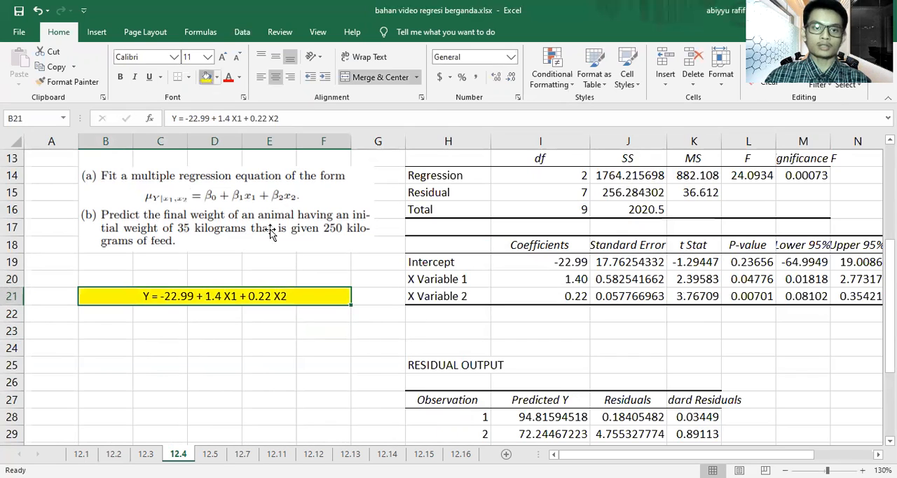
Step: Merge and center cells C23:D23 below the exercise 12.4 regression equation
click(295, 377)
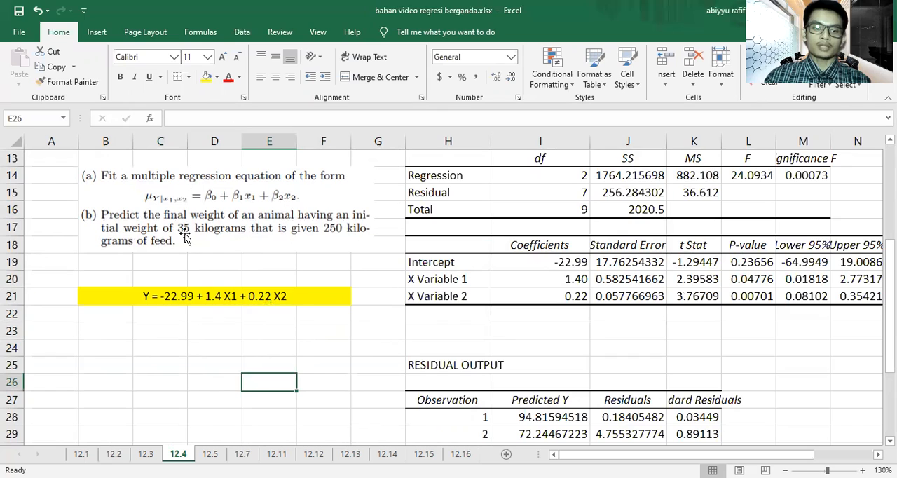
click(173, 332)
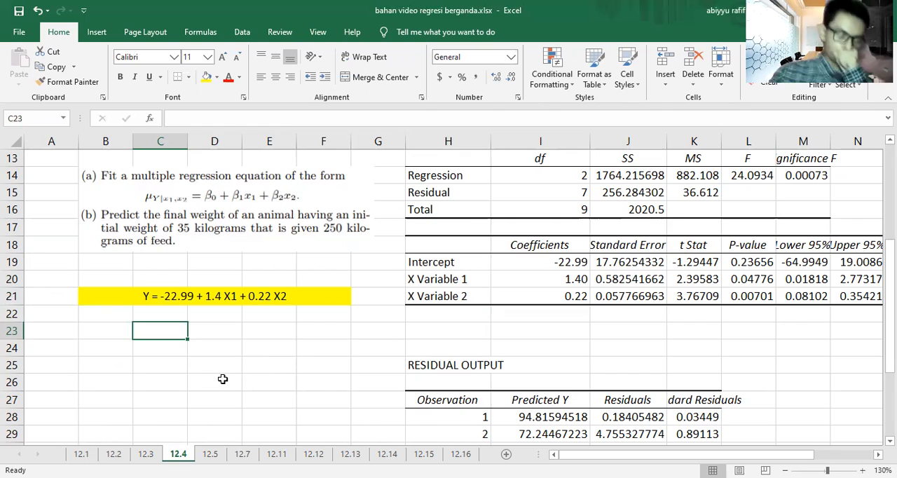
click(207, 345)
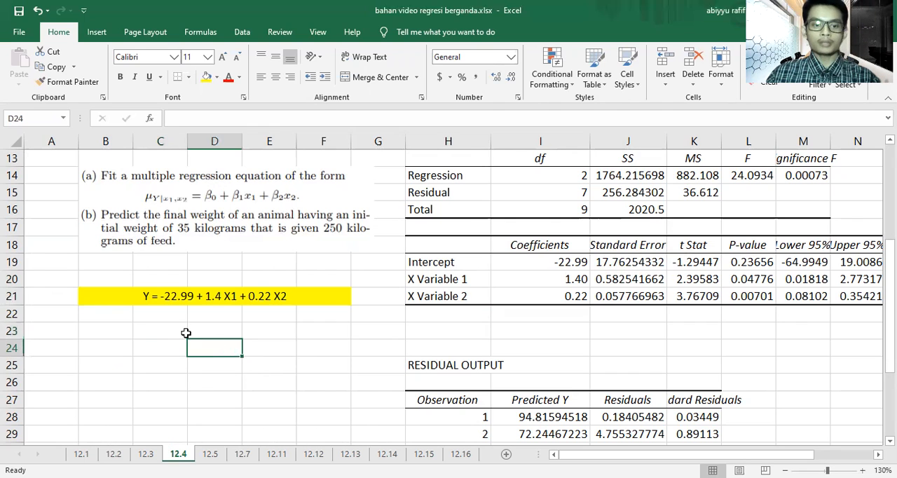
click(185, 333)
drag(186, 334, 226, 332)
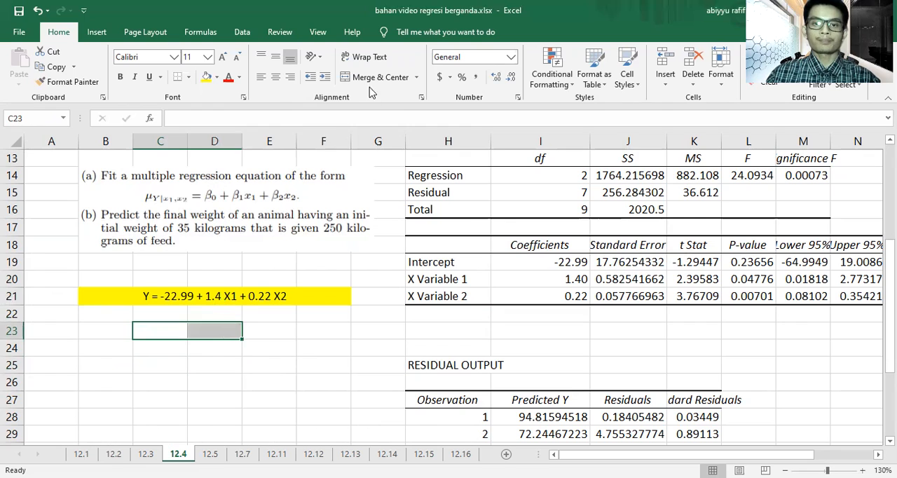
click(389, 77)
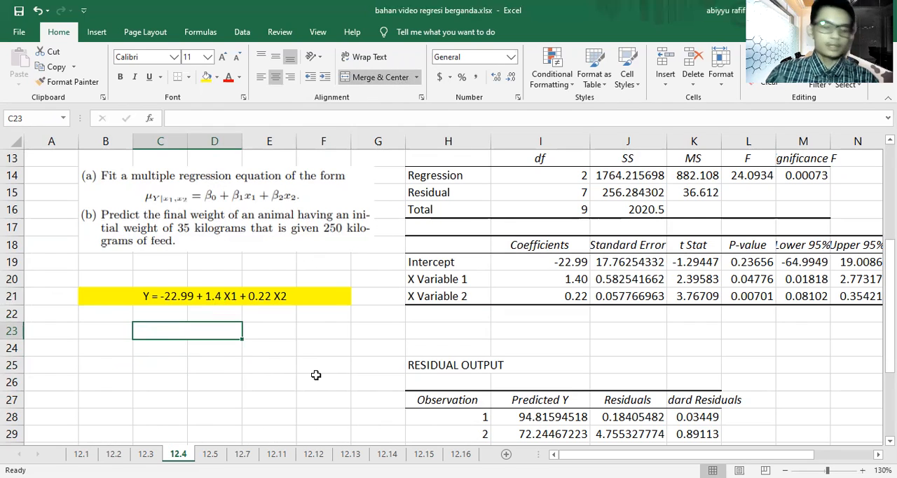
Step: Enter the predicted final weight Y = 81.01 in merged cell C23 and fill it yellow
text(y)
text(Y)
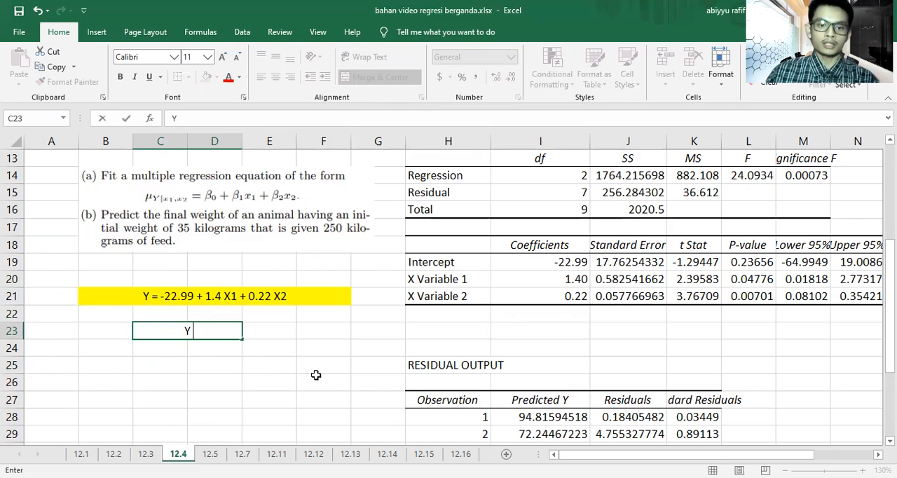
text( = )
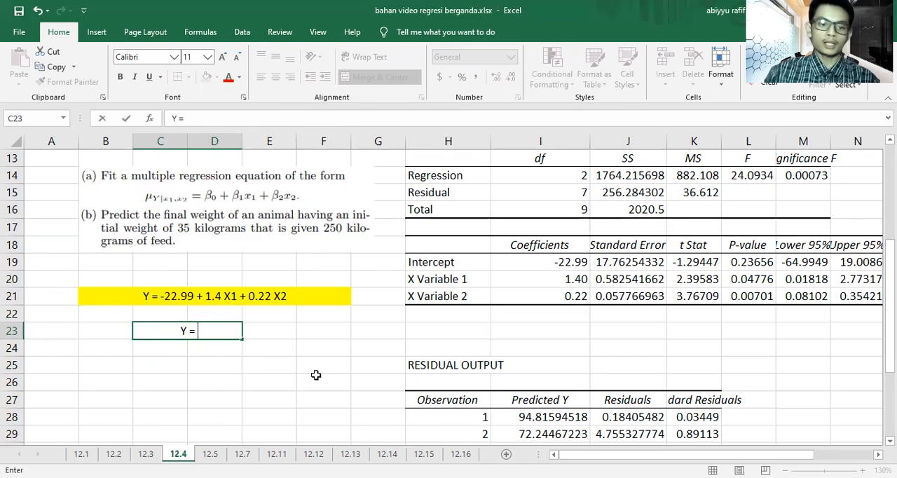
text(8)
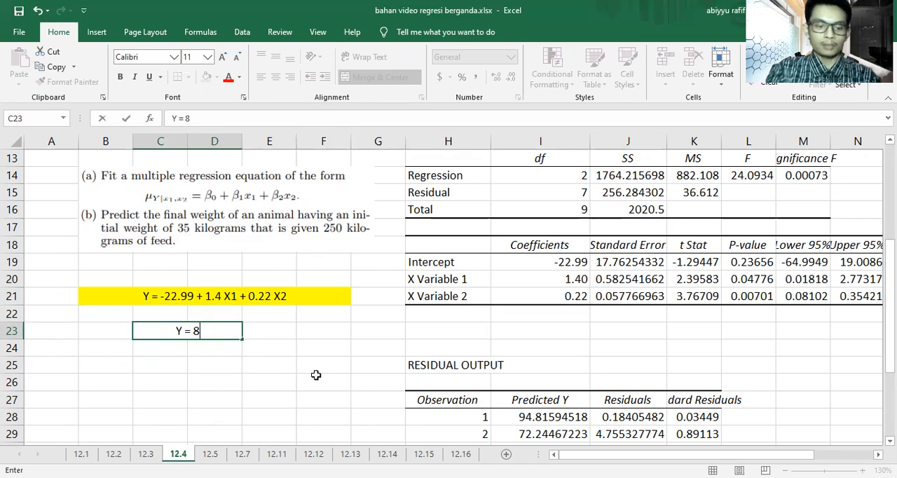
text(1.01)
click(314, 367)
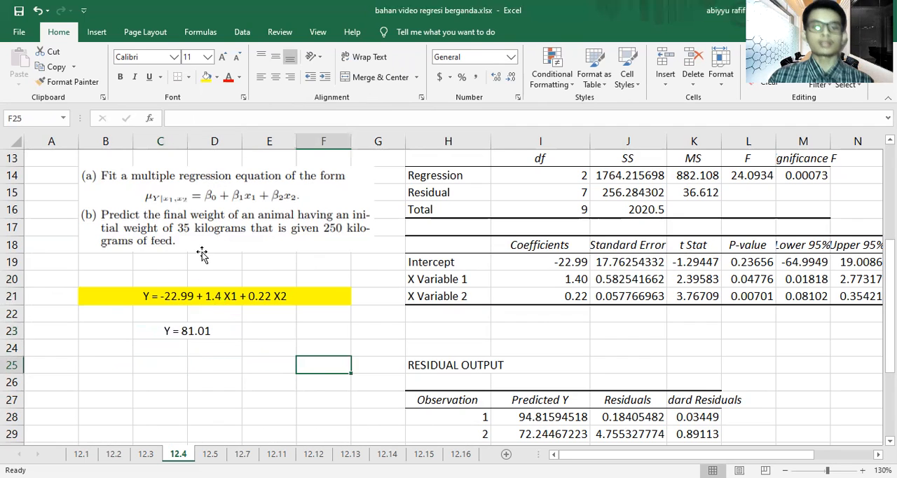
click(188, 330)
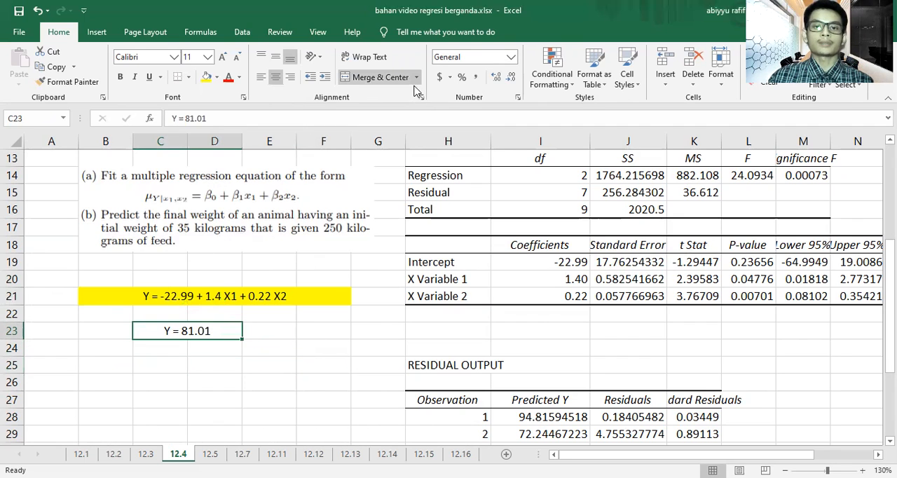
click(206, 77)
click(300, 312)
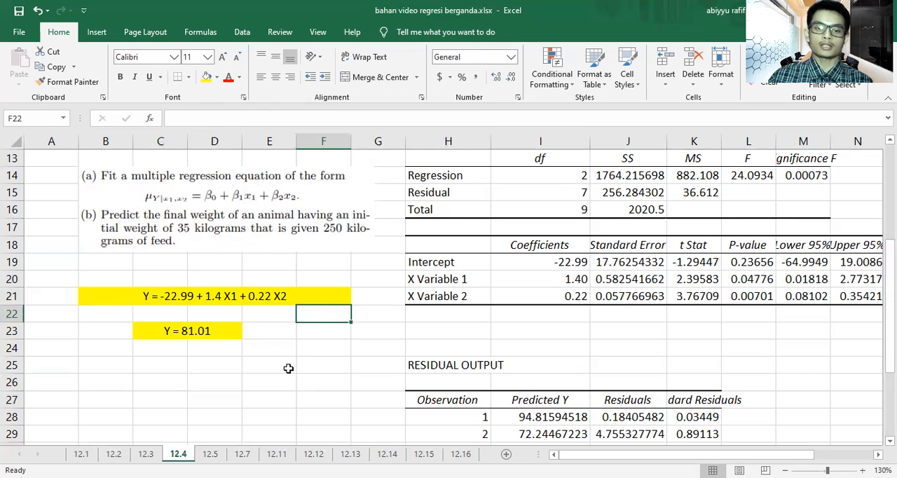
scroll(437, 376, down, 3)
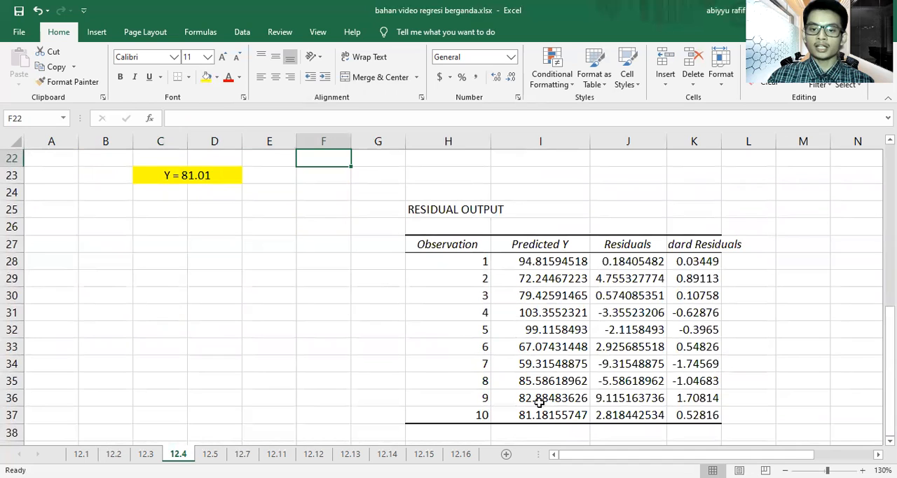
scroll(257, 290, up, 1)
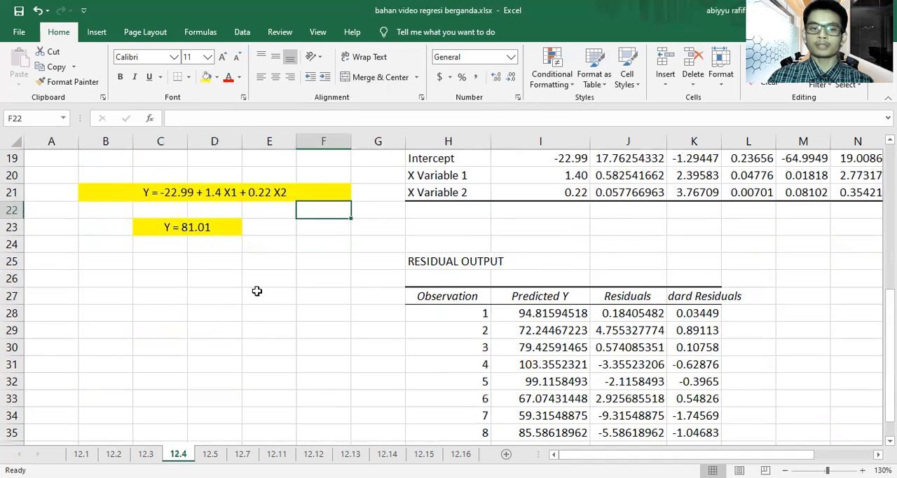
scroll(257, 291, up, 6)
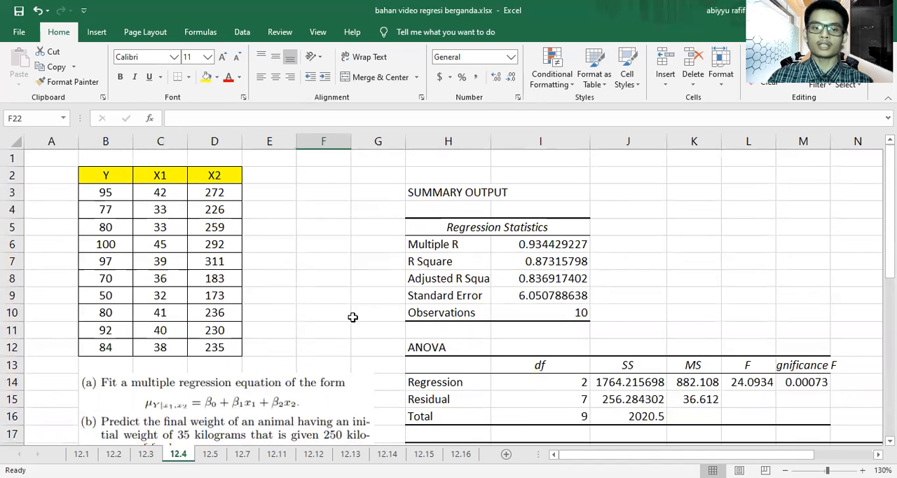
scroll(354, 315, down, 4)
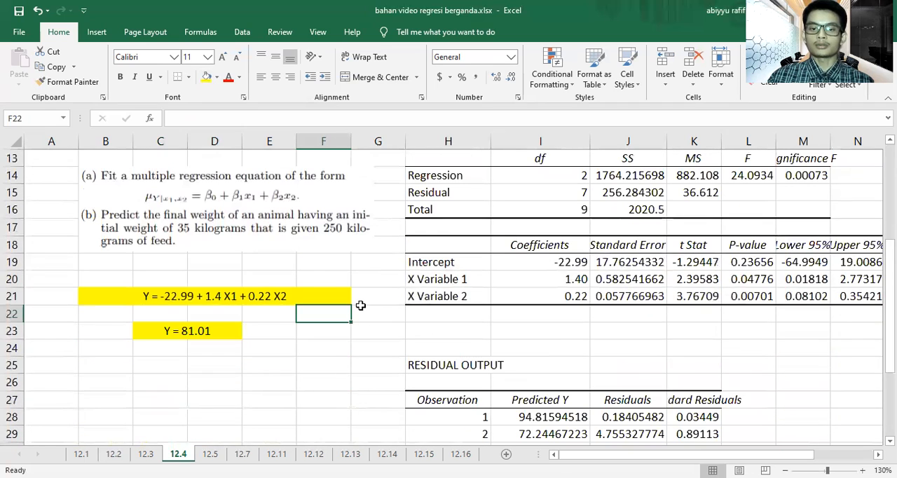
Step: On sheet 12.5, start a Regression analysis with Y range B3:B14 and X range C3:F14
click(210, 454)
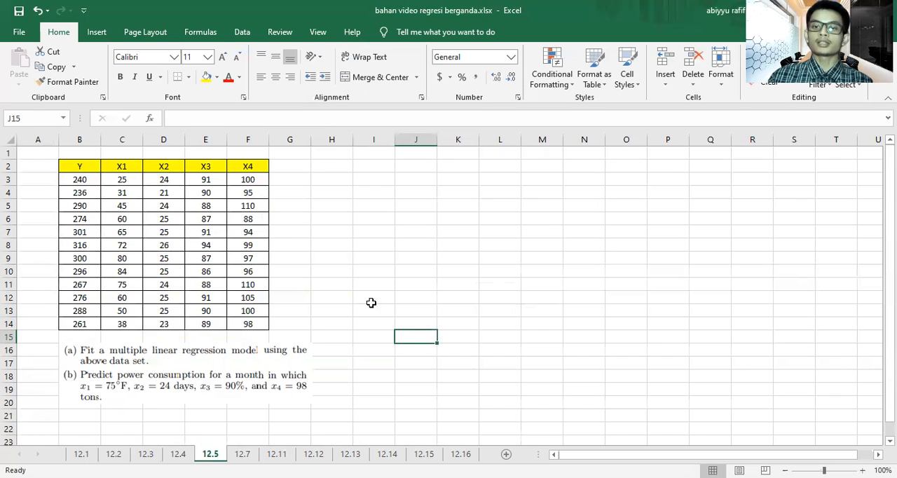
click(96, 32)
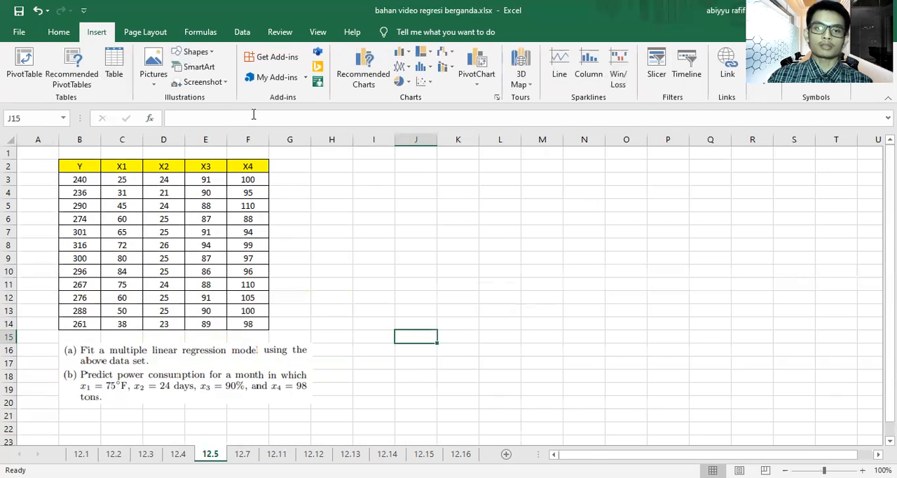
click(242, 32)
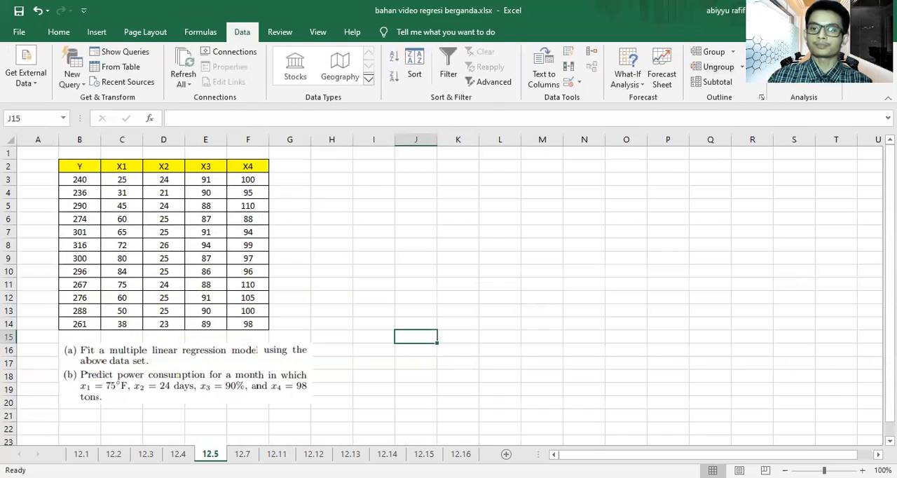
click(661, 173)
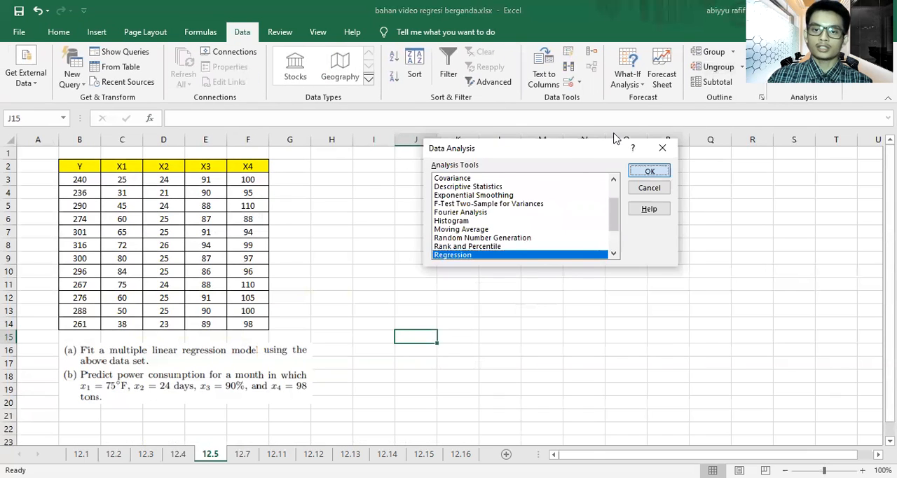
click(580, 121)
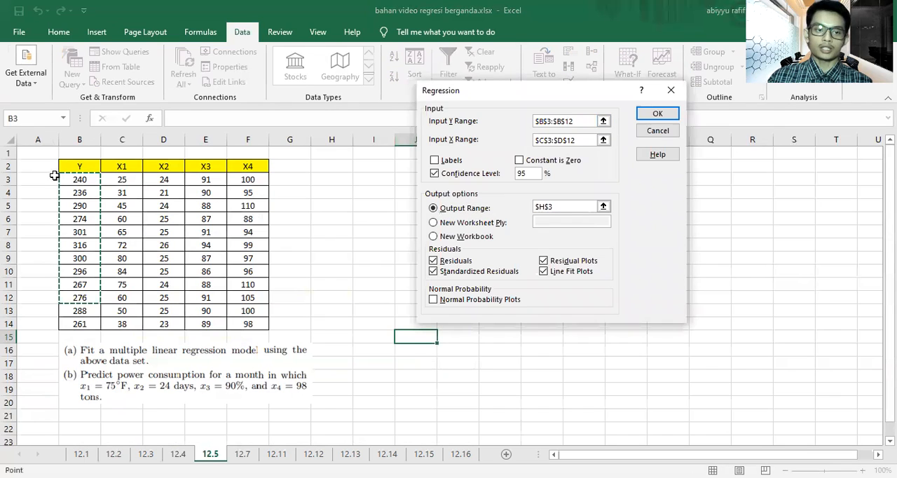
click(79, 180)
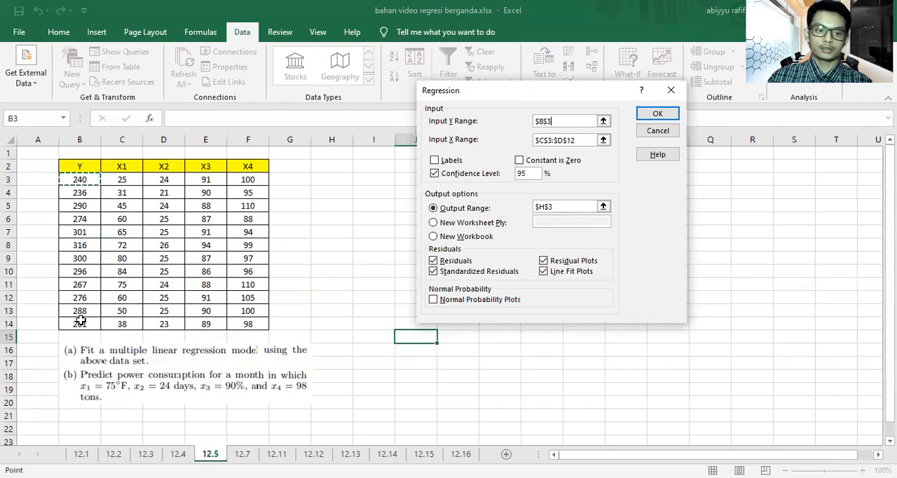
key(ctrl+shift+Down)
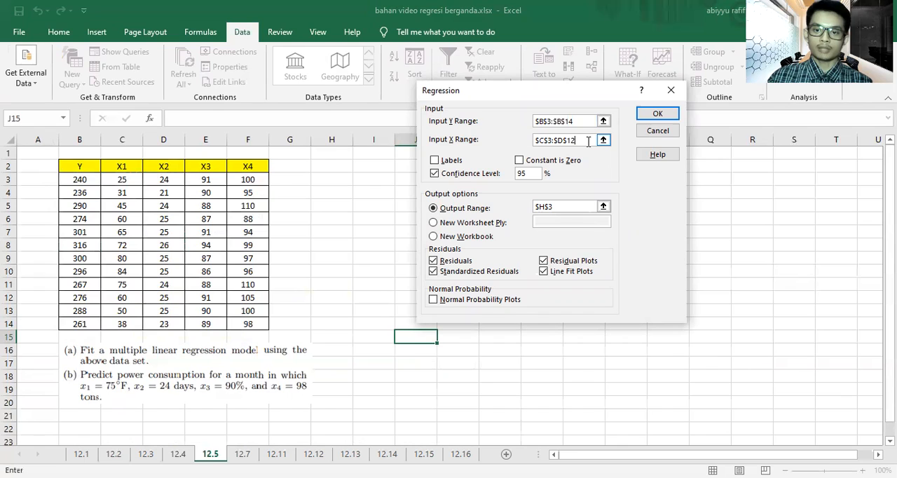
click(117, 182)
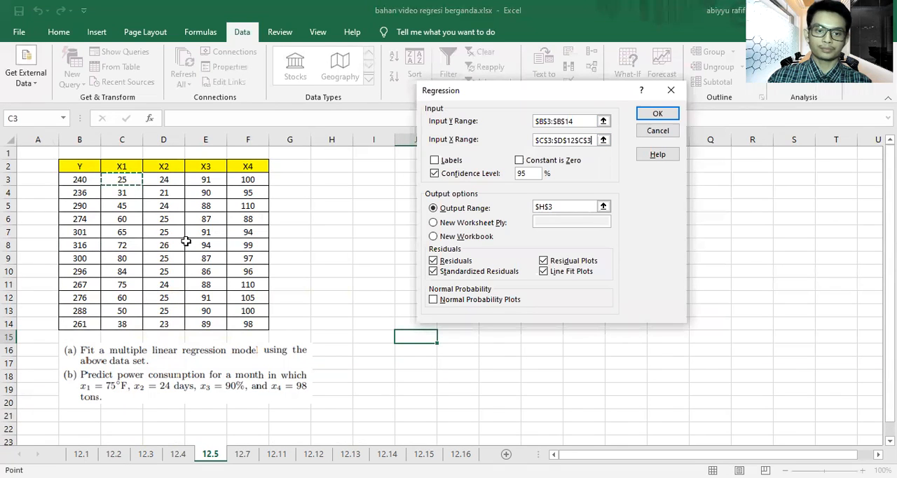
shift+click(246, 320)
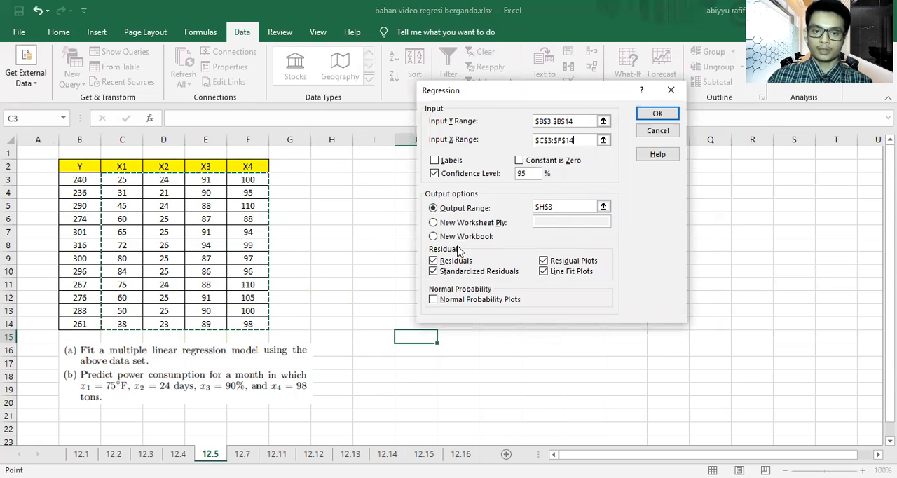
Step: Set the regression output range to cell I4 and run the analysis
click(561, 206)
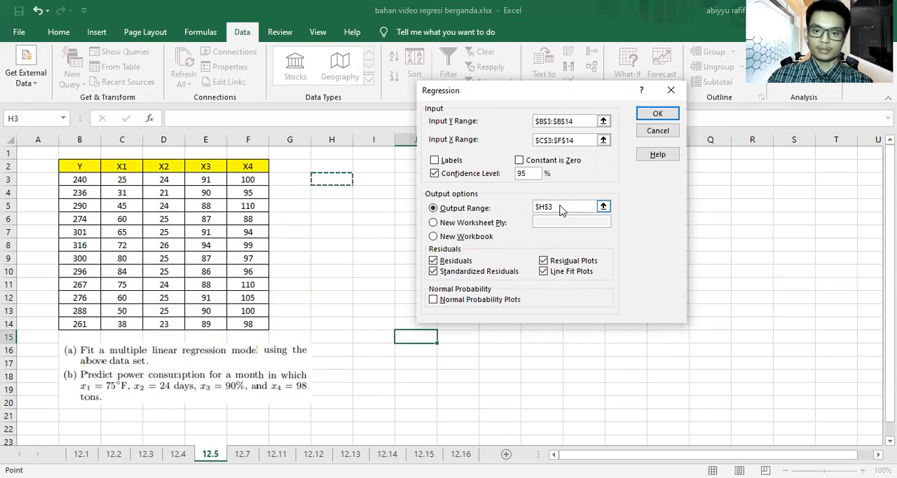
drag(560, 207, 527, 207)
key(BackSpace)
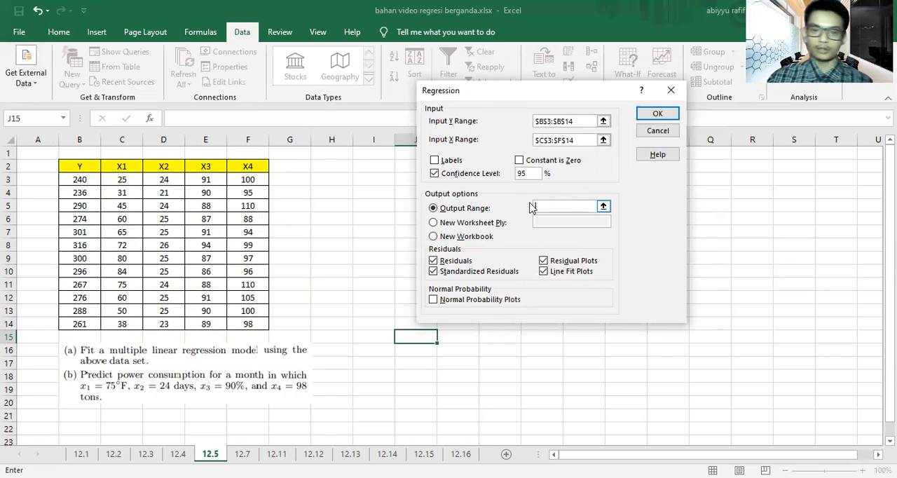
click(384, 192)
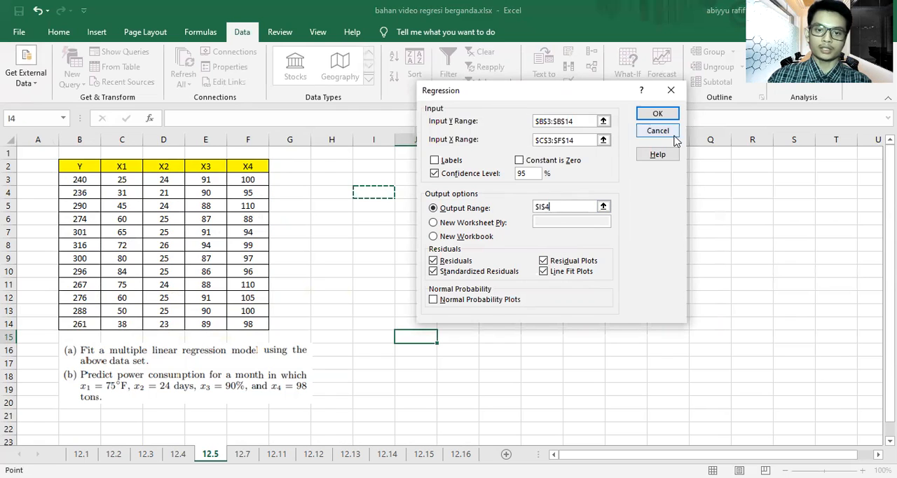
click(658, 114)
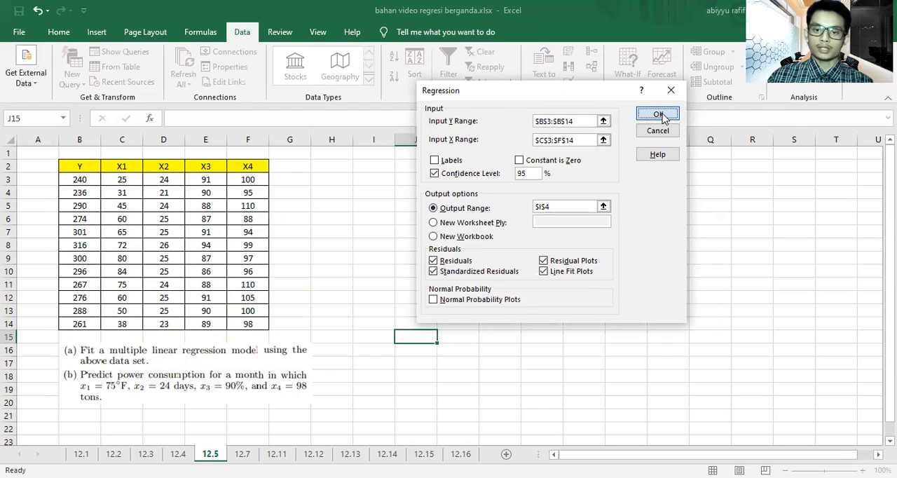
Step: Widen columns I, J and K so the regression output's labels and values are readable
drag(398, 139, 431, 140)
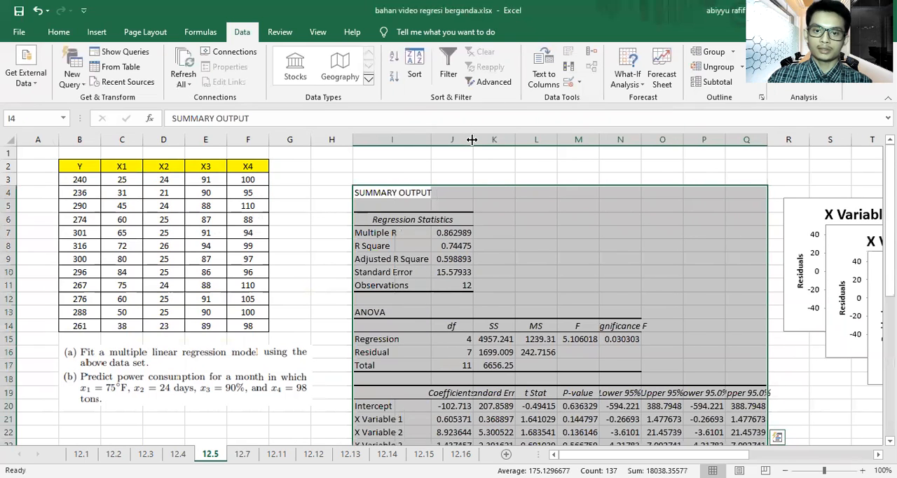
scroll(495, 210, down, 4)
drag(495, 146, 560, 144)
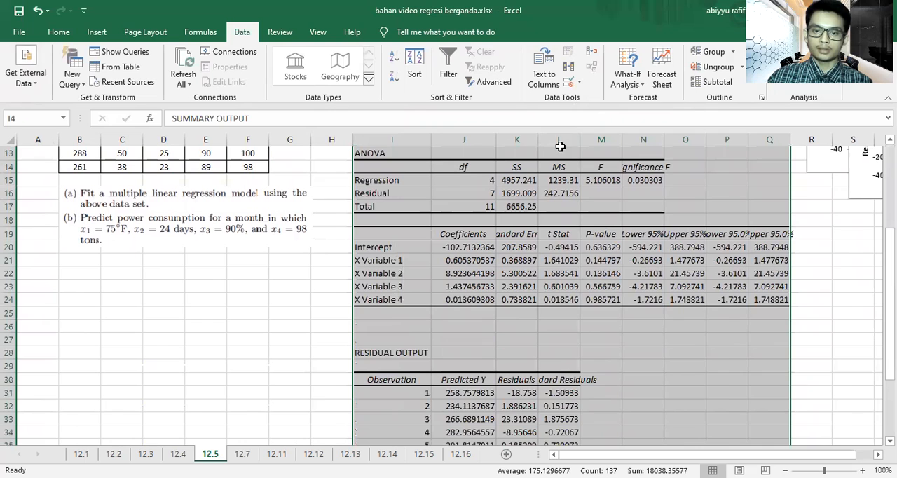
click(791, 312)
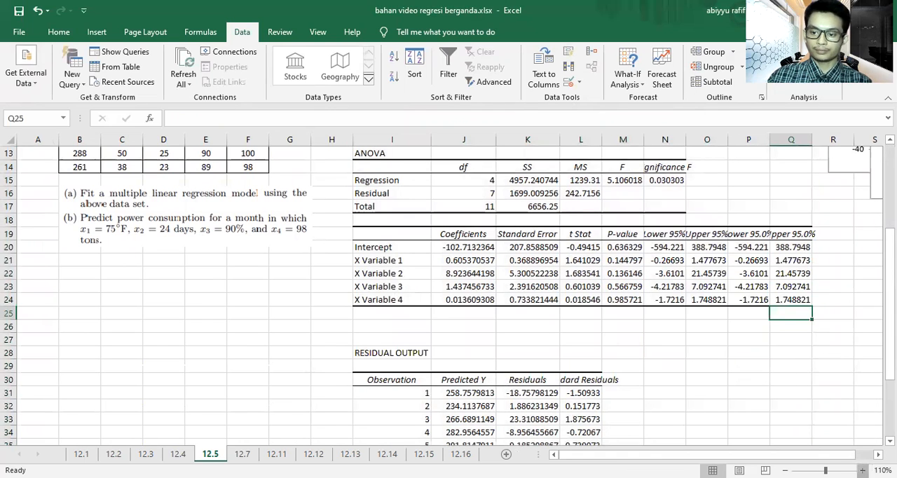
Step: Format the intercept and X variable coefficients in J20:J24 with two decimal places
click(862, 471)
click(862, 470)
click(862, 470)
click(862, 471)
click(862, 470)
click(862, 471)
click(862, 470)
drag(820, 454, 710, 454)
drag(664, 213, 663, 303)
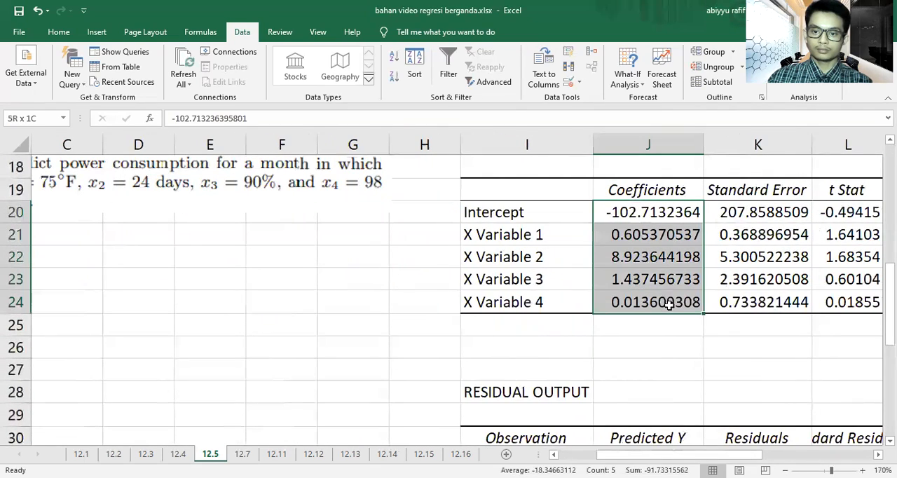
click(59, 33)
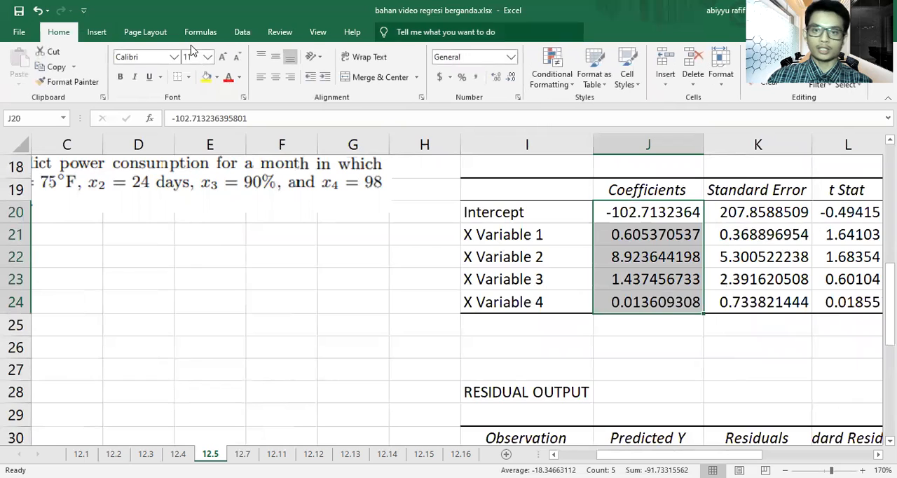
click(510, 77)
click(510, 78)
click(511, 77)
click(510, 78)
click(510, 78)
click(392, 306)
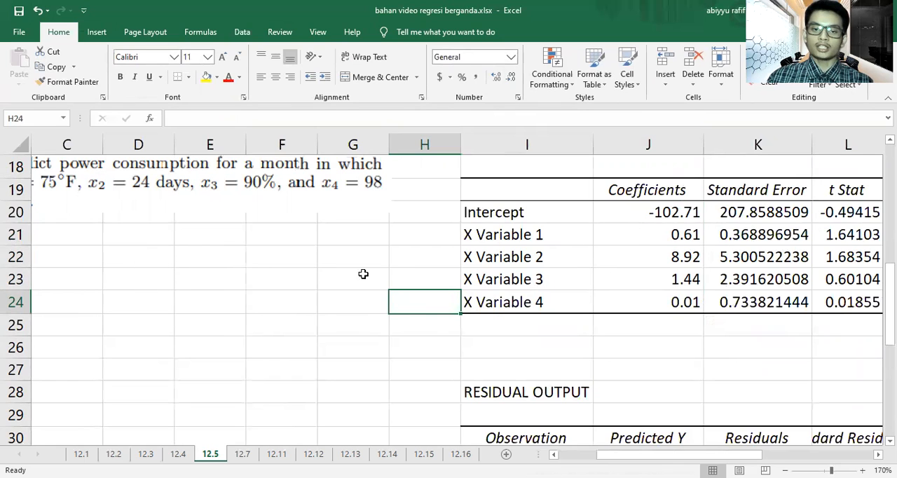
Step: Merge and center D22:G22 and enter the regression equation "Y = -102.71 + 0.61 X1 + 8.92 X2 + 1.44 X3 + 0.01 X4"
drag(167, 254, 337, 252)
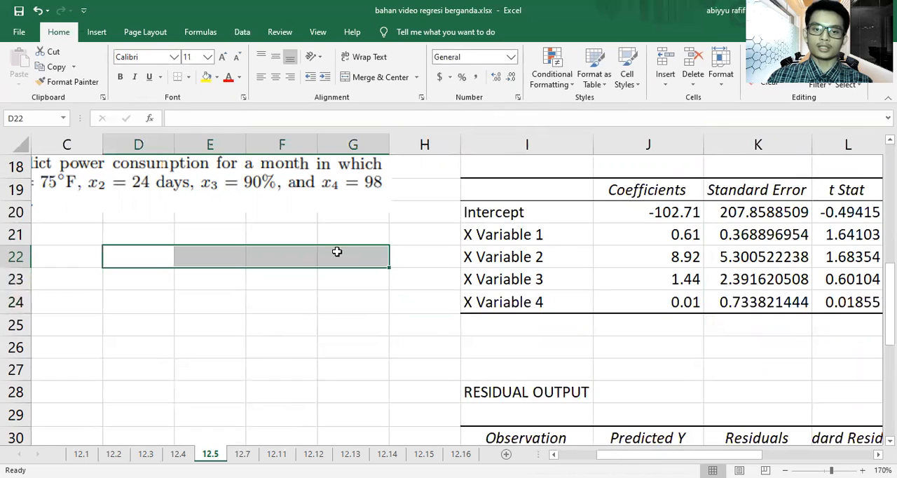
click(379, 77)
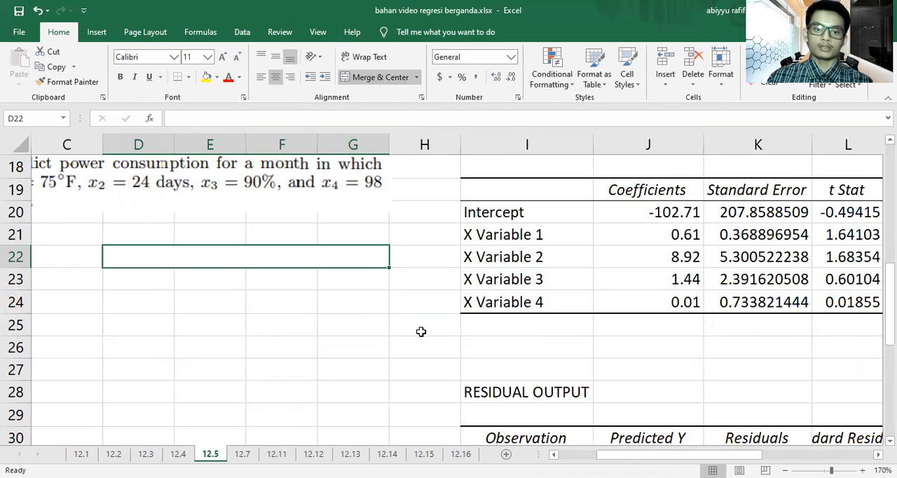
text(Y =)
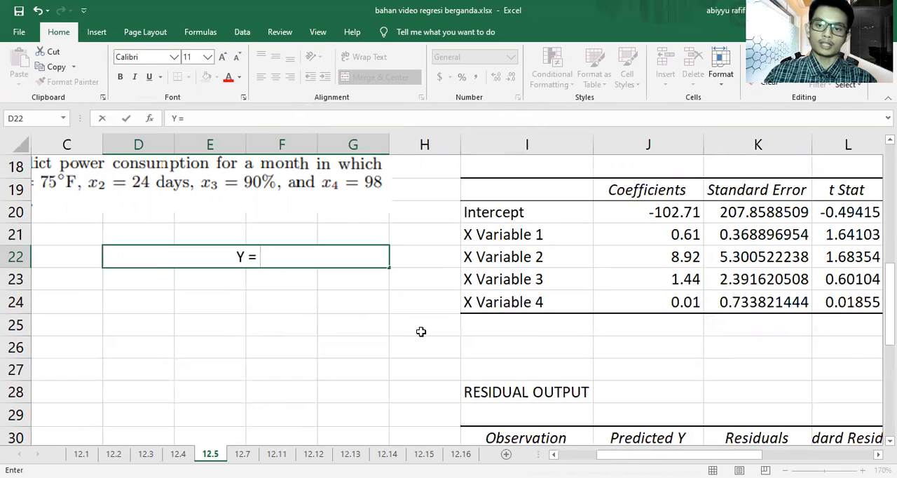
text( -1)
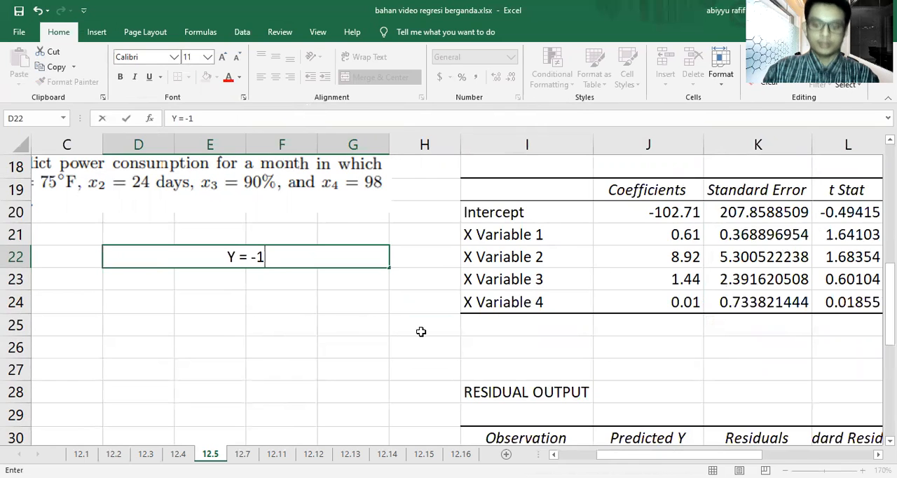
text(02.70)
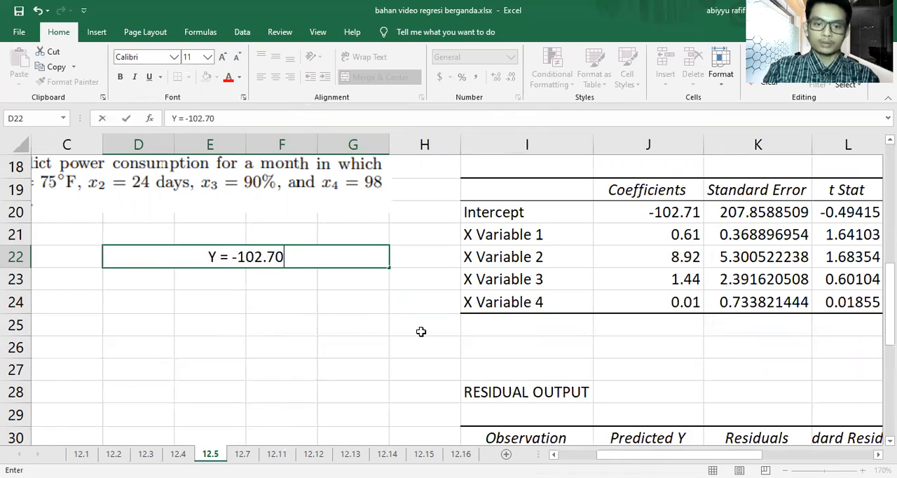
key(BackSpace)
text(1)
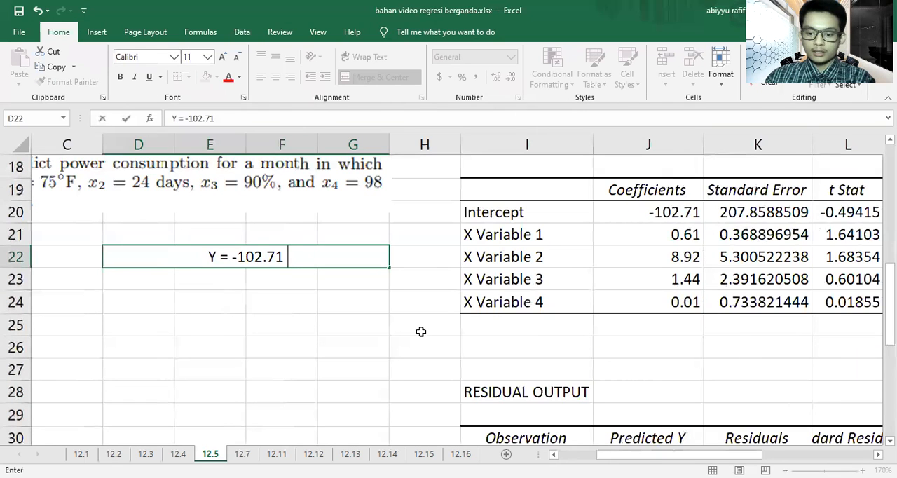
text( +)
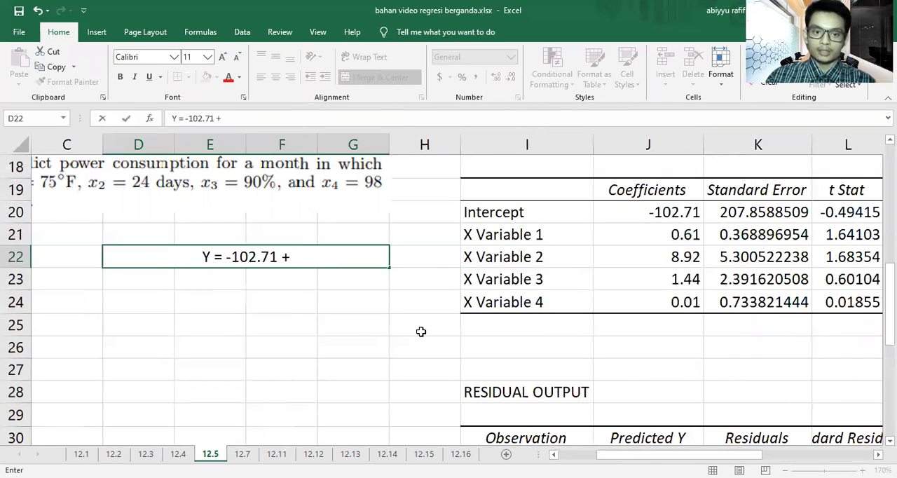
text( 0.61)
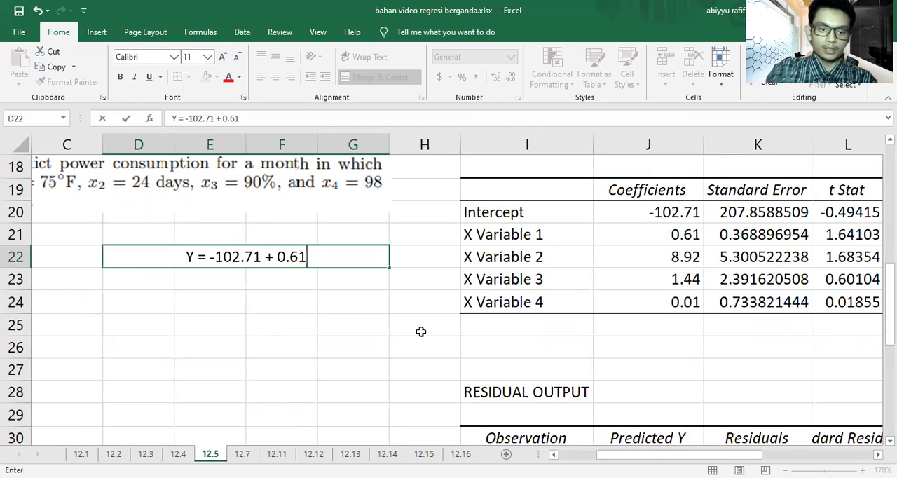
text( X1)
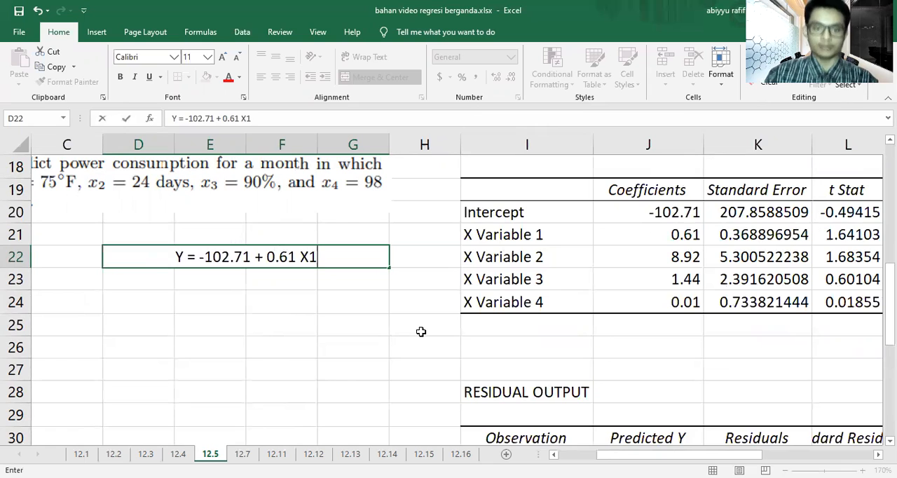
text( +)
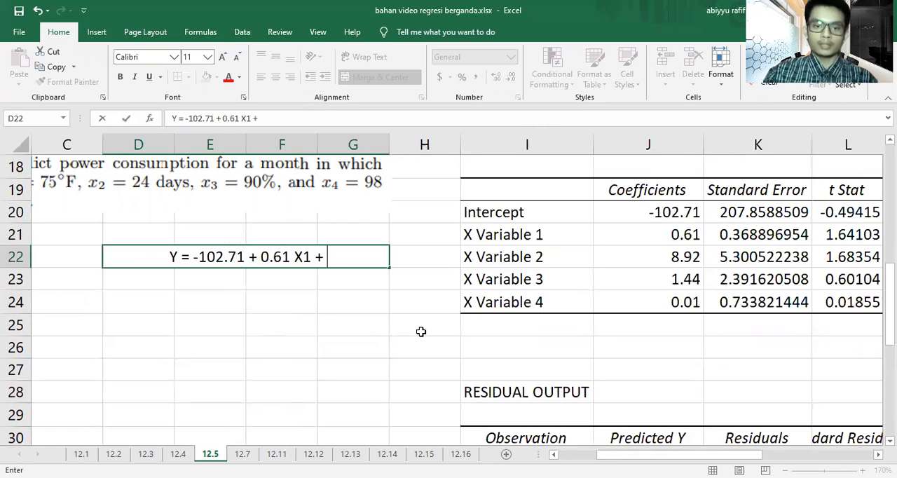
text( 8.92)
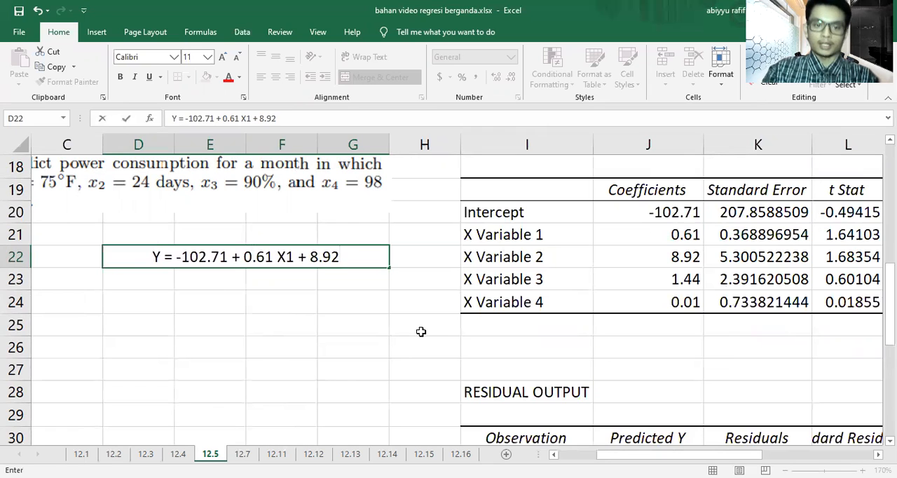
text( X2 +)
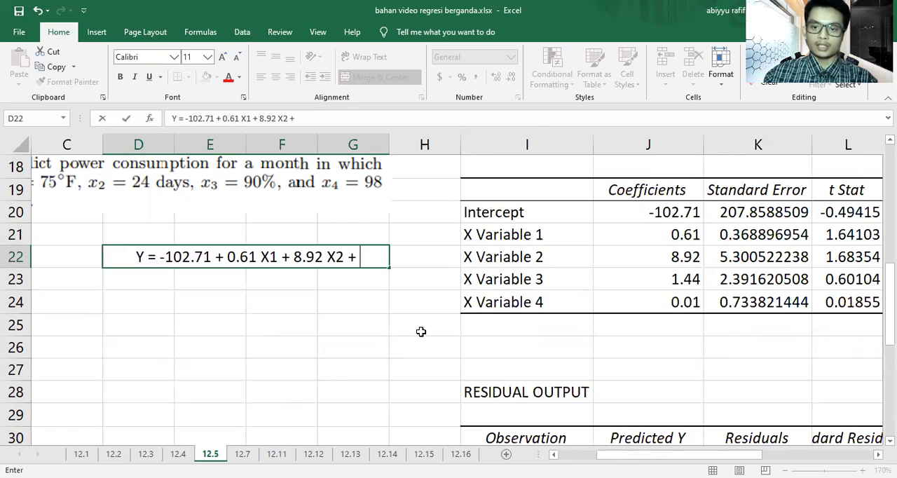
text( 1)
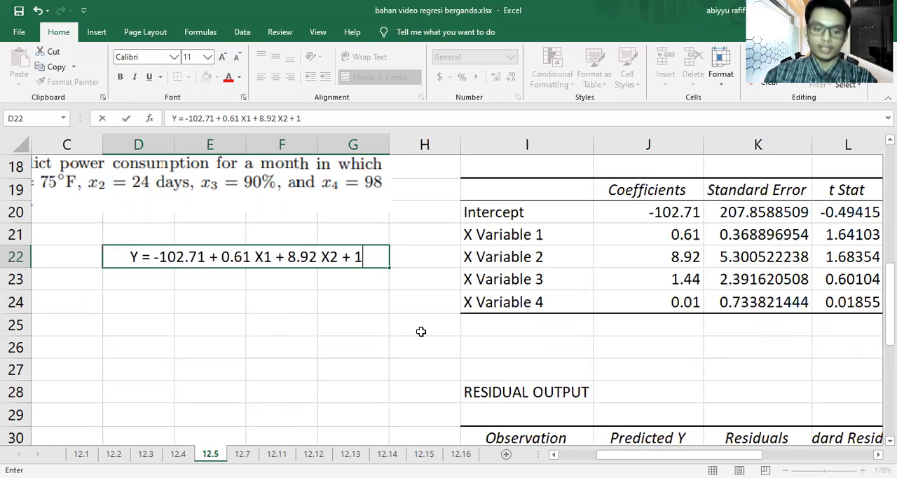
text(.44 X3)
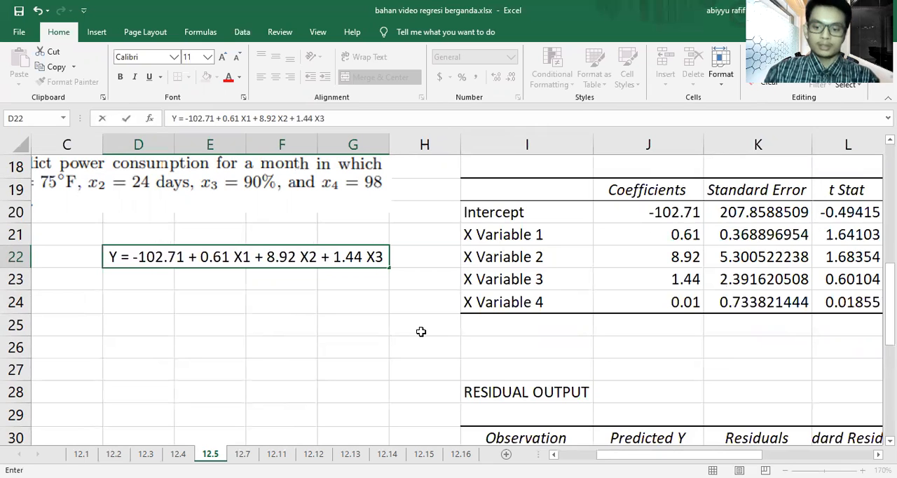
text( +)
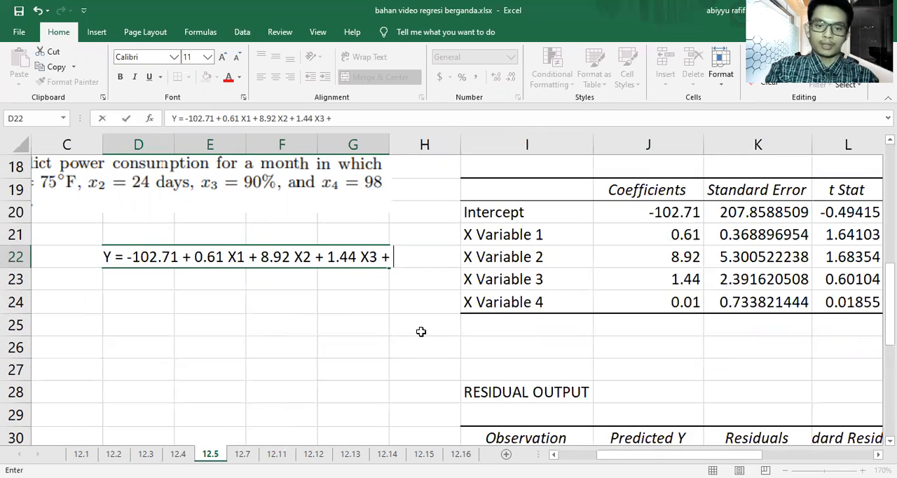
text( 0.0)
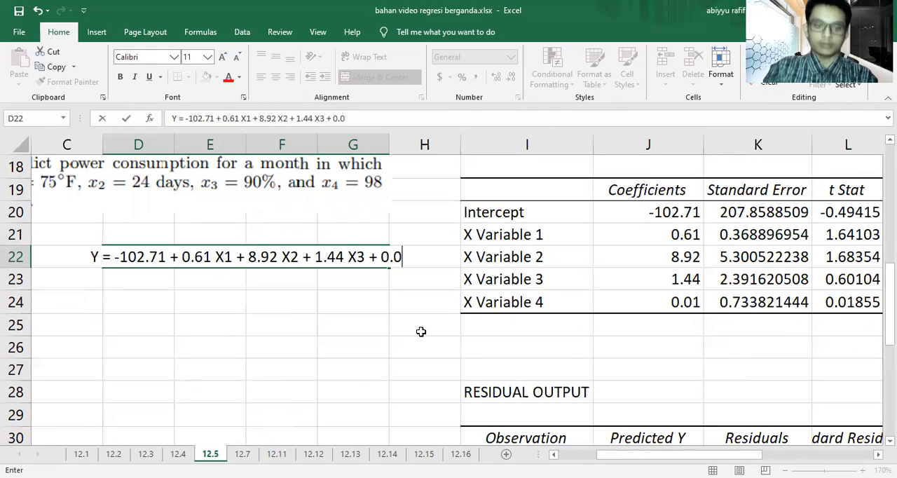
text(1 X)
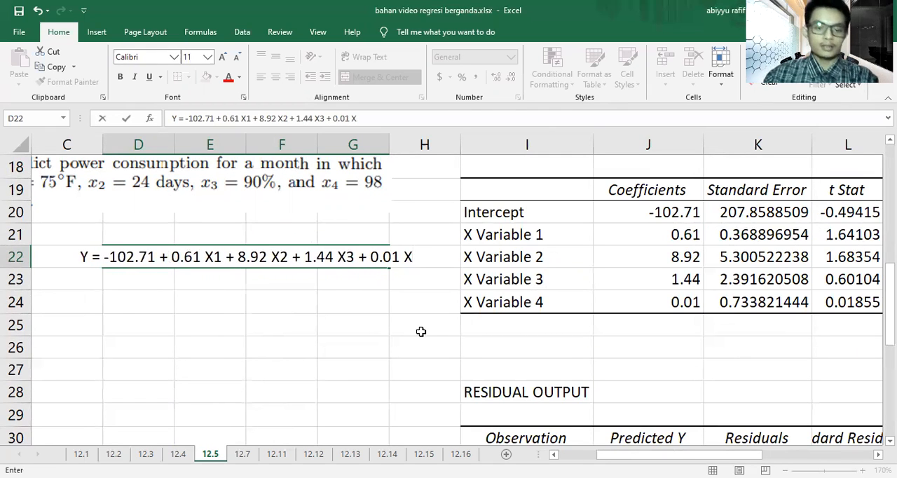
text(4)
click(421, 331)
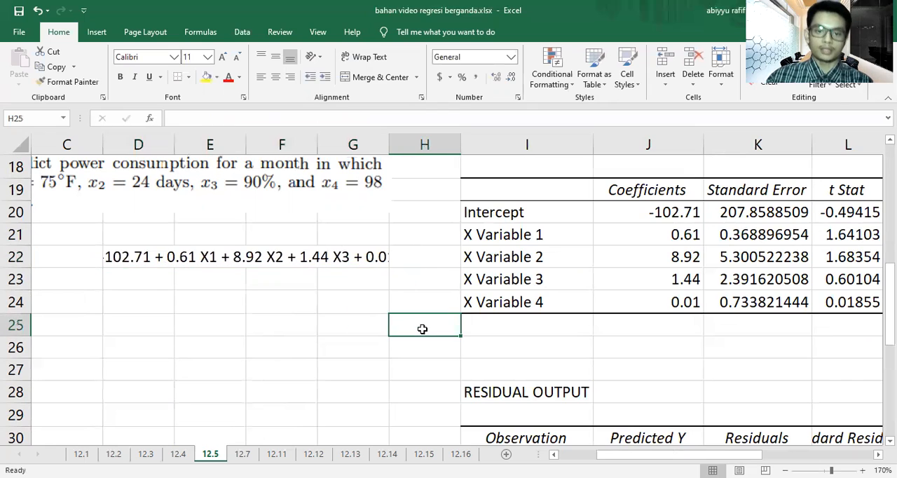
Step: Extend the equation's merged, centered cell to C22:G22 so the whole equation fits
click(339, 259)
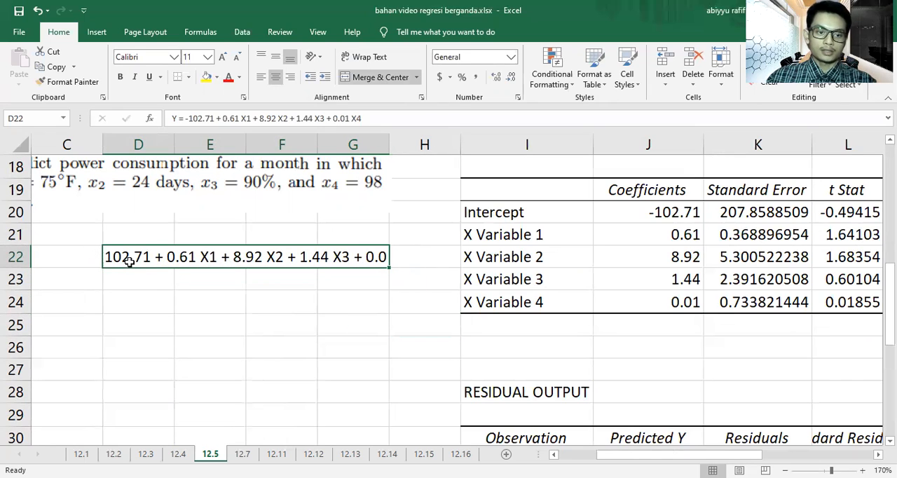
drag(103, 260, 106, 258)
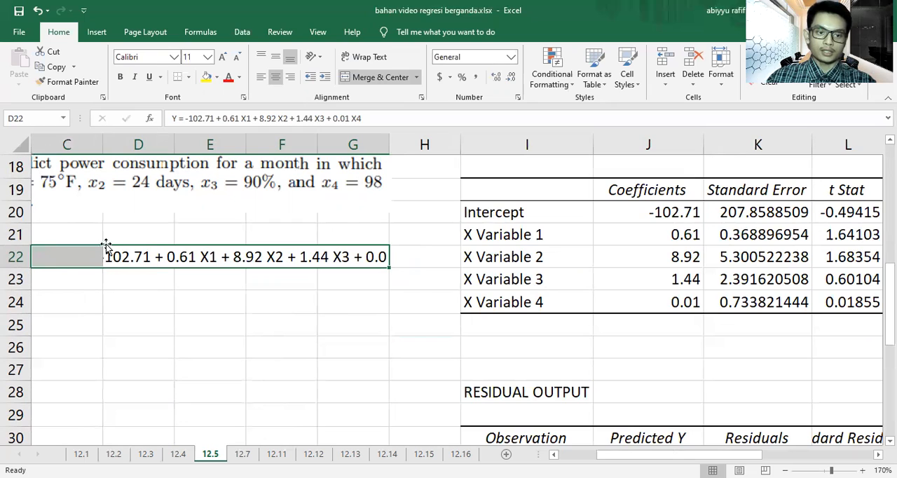
click(393, 81)
click(393, 81)
click(314, 322)
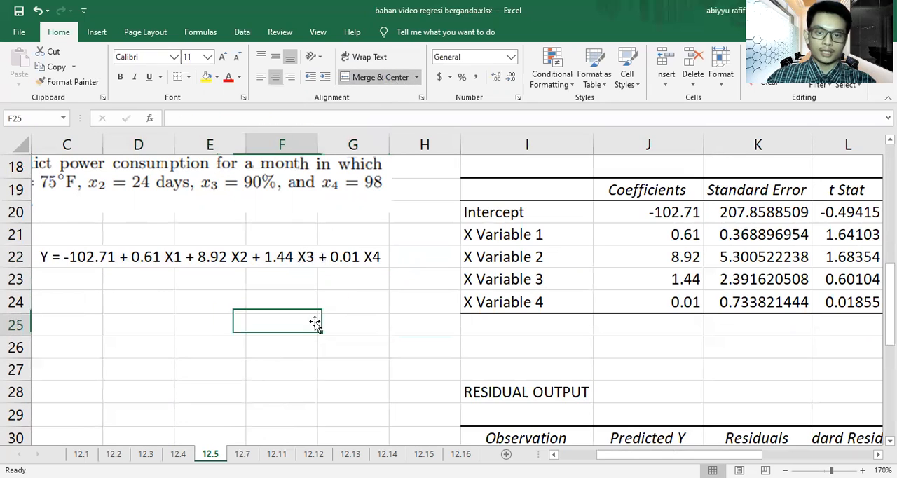
Step: Highlight the regression equation in row 22 with a yellow fill
click(333, 257)
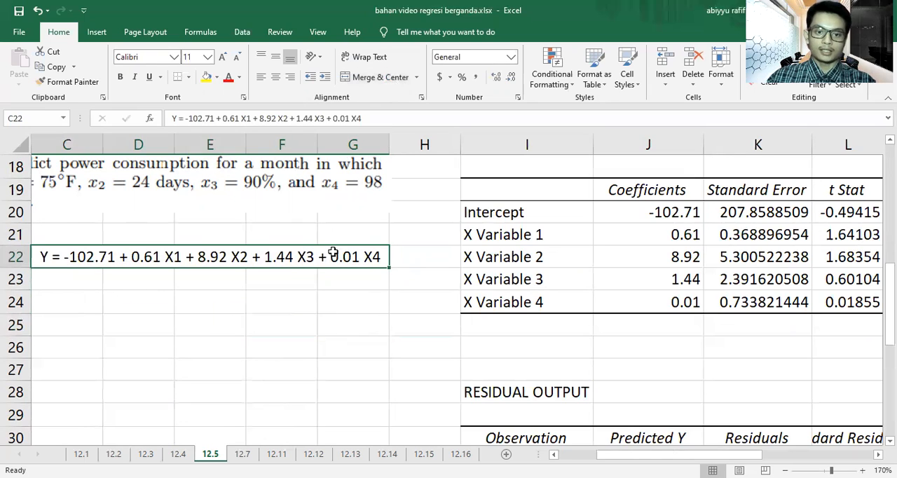
click(206, 78)
click(289, 314)
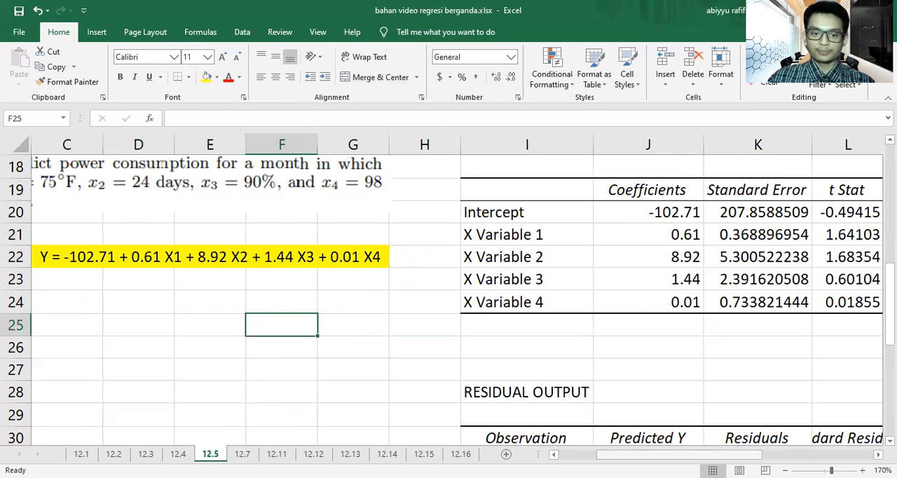
scroll(390, 330, left, 2)
scroll(386, 331, up, 2)
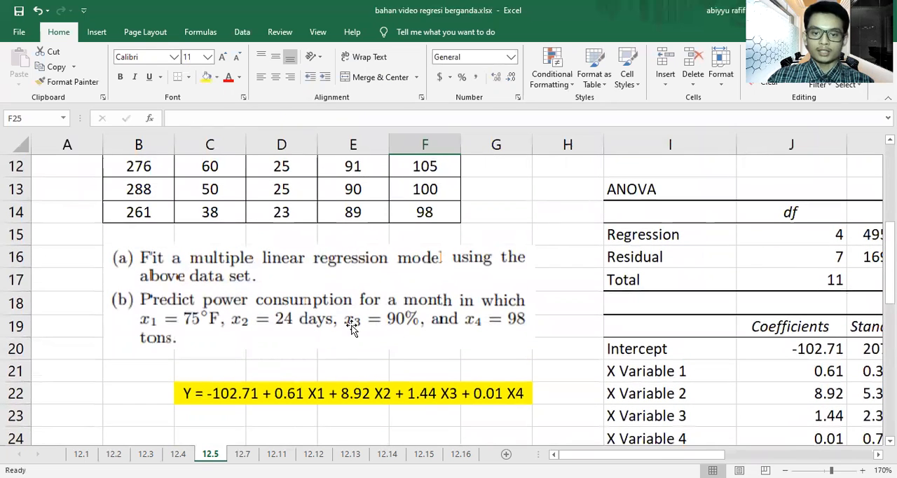
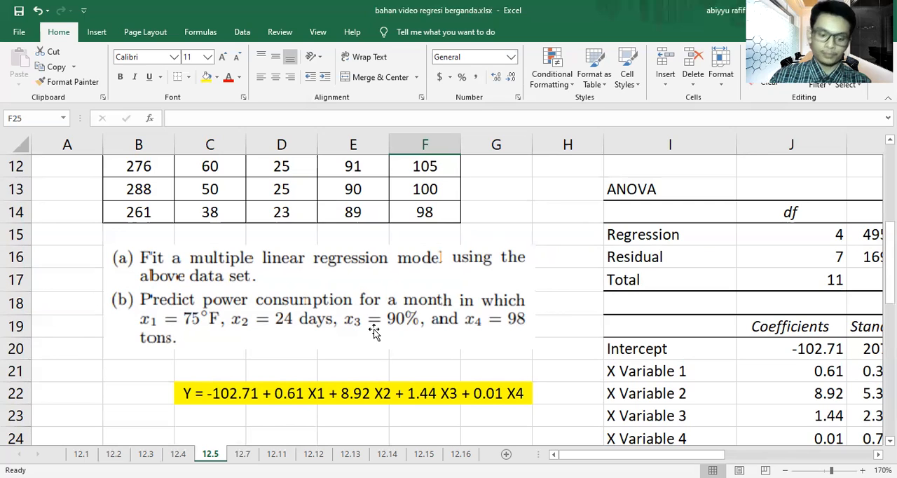
Step: Merge and center C24:D24 below the regression equation and enter the predicted power consumption "Y = 287.7"
scroll(372, 331, down, 2)
drag(230, 302, 276, 299)
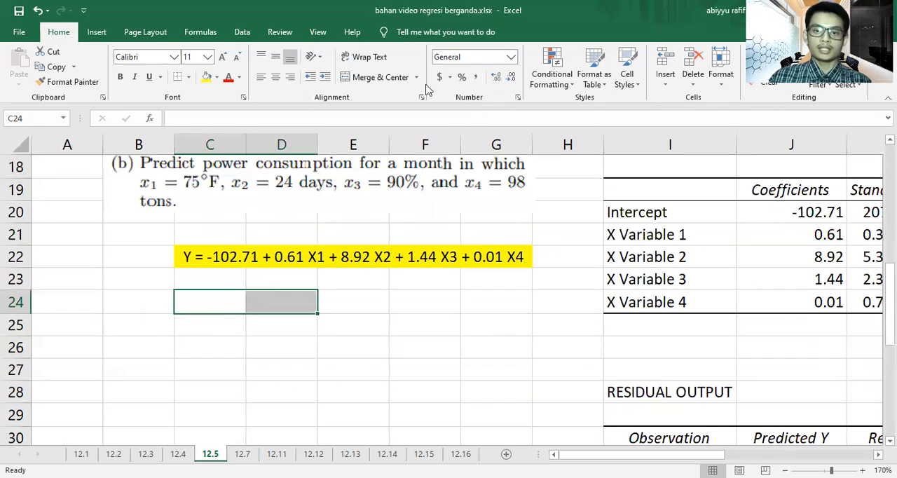
click(378, 77)
text(Y)
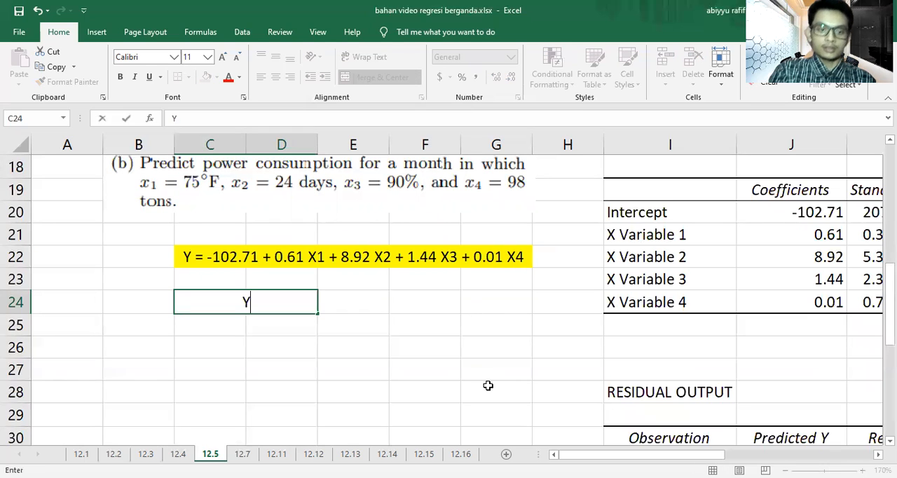
text( = )
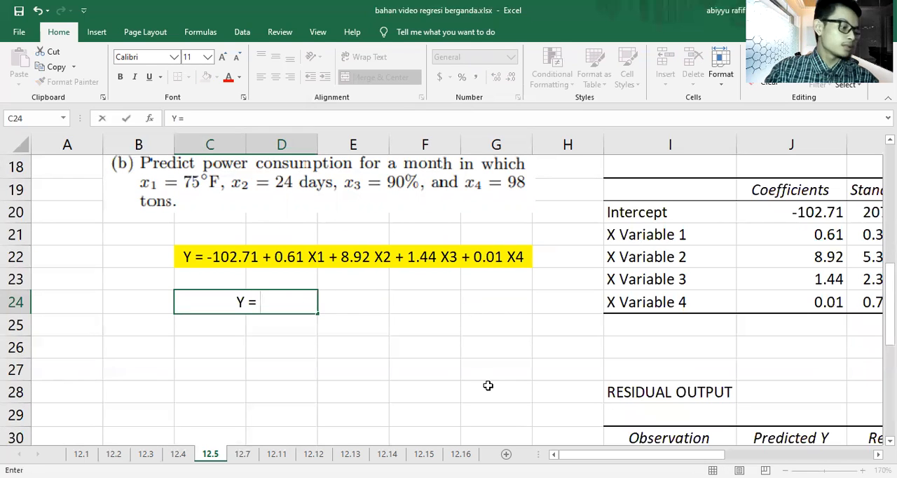
text(287)
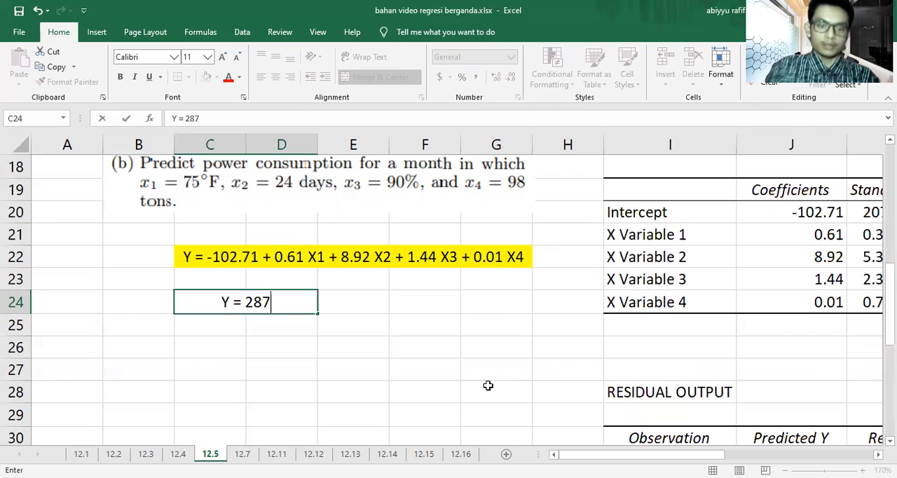
text(.7)
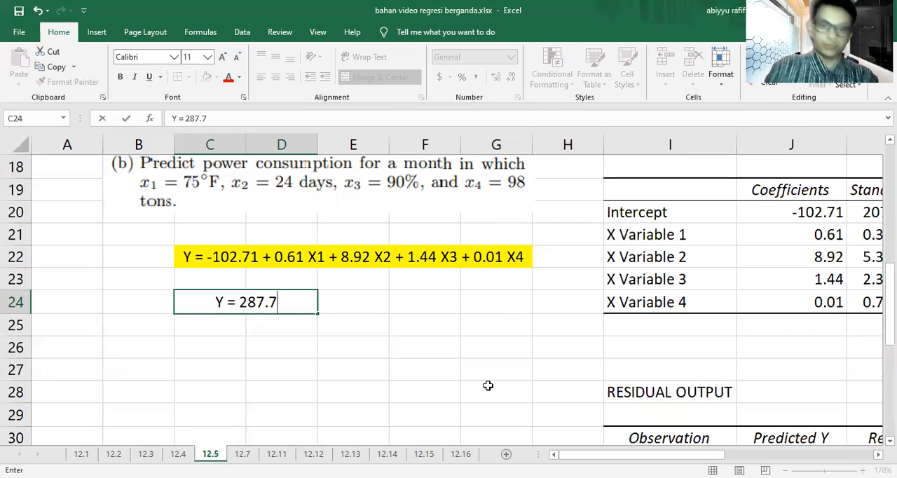
click(488, 385)
Step: Highlight the prediction in the merged cell C24:D24 with a yellow fill
click(280, 300)
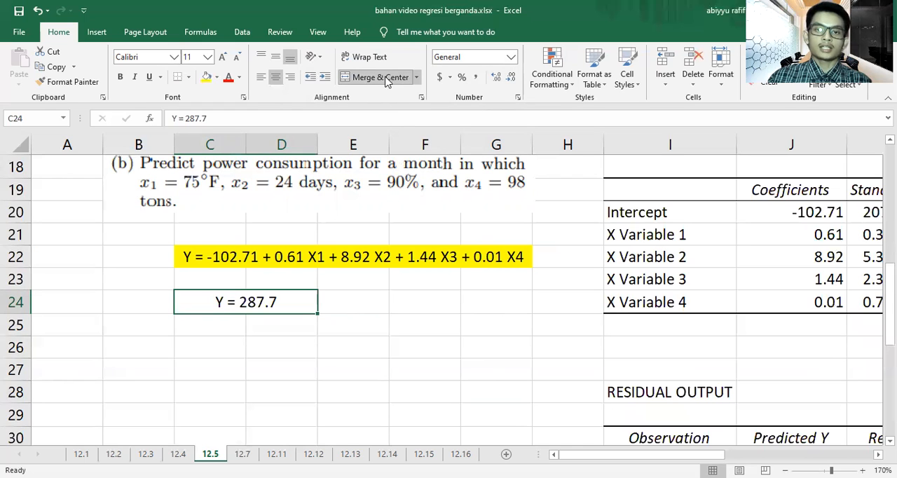
click(206, 78)
scroll(290, 287, up, 1)
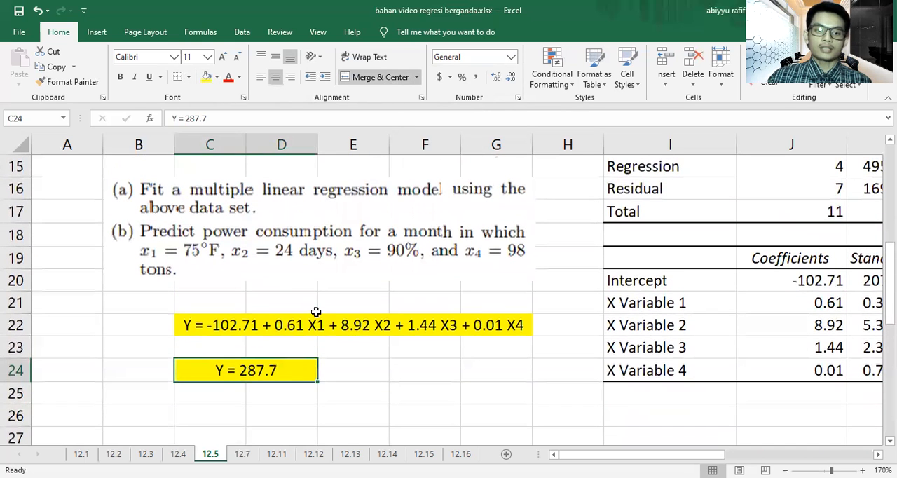
click(162, 278)
click(122, 329)
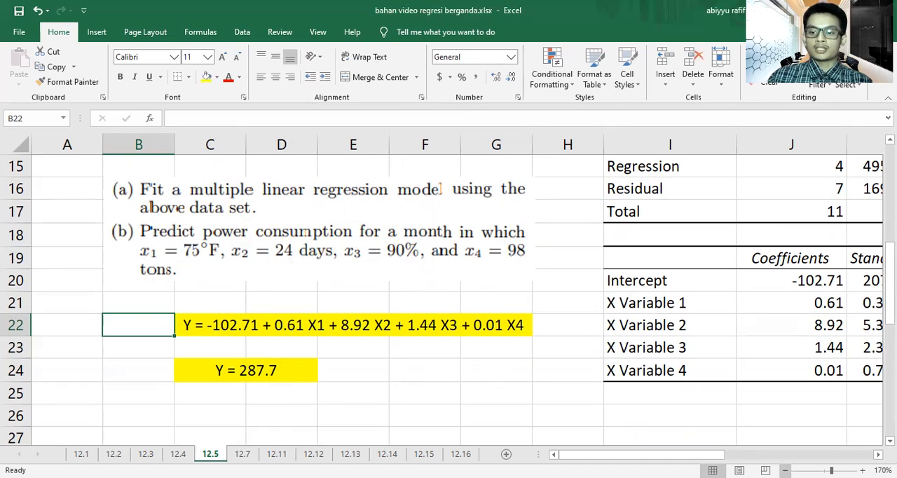
ctrl+scroll(667, 368, down, 5)
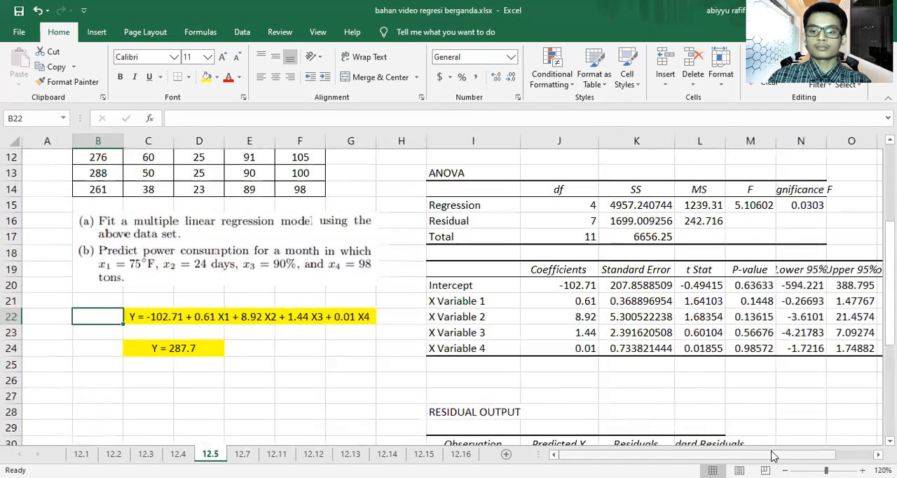
Step: On sheet 12.7, start a Regression analysis with Y range B3:B17 and X range C3:D17
click(243, 454)
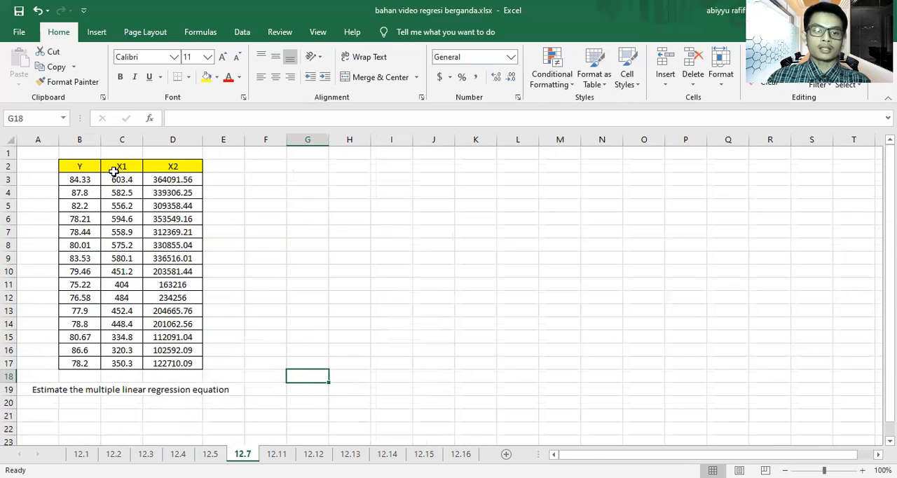
click(97, 33)
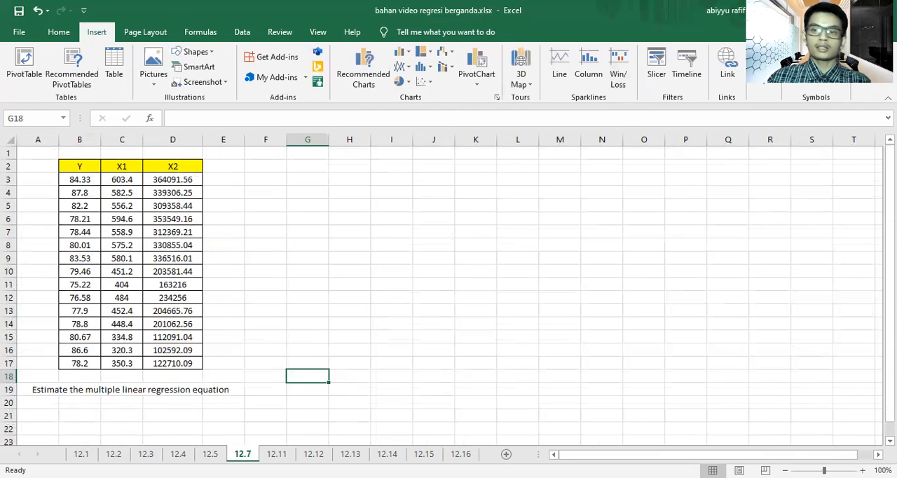
click(242, 32)
click(803, 52)
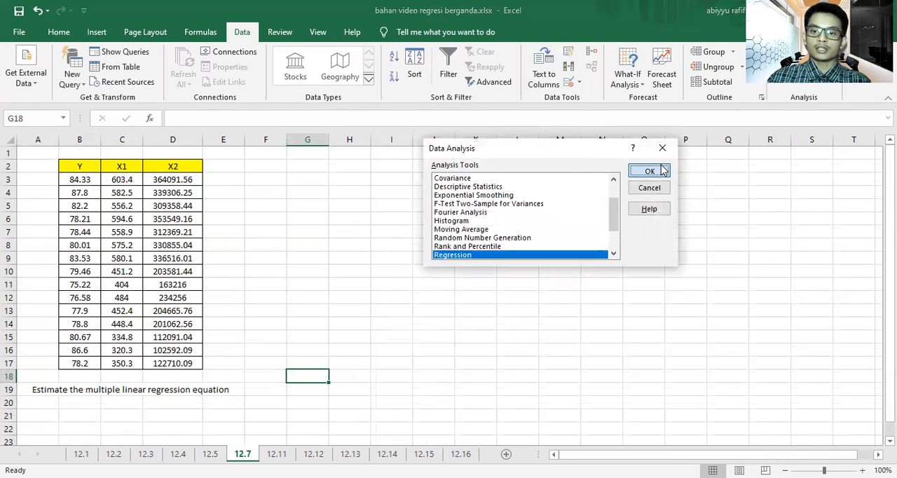
key(Return)
click(90, 179)
drag(90, 179, 80, 362)
key(Tab)
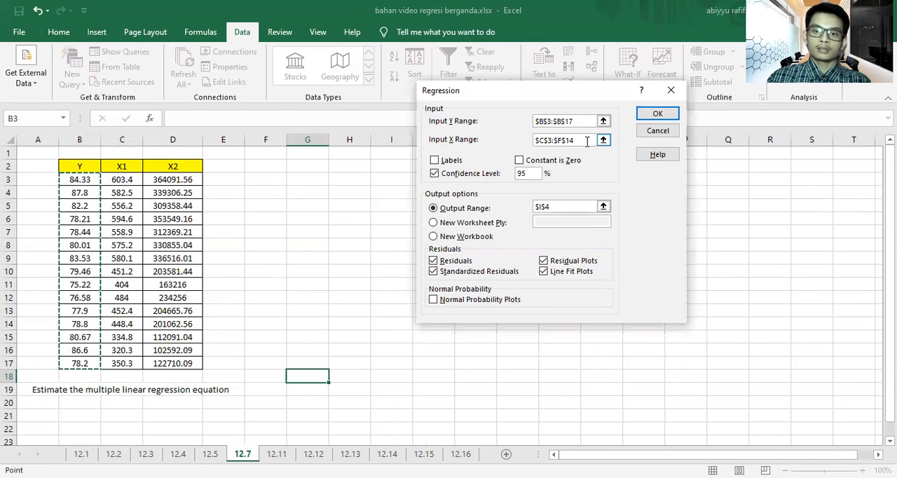
click(134, 176)
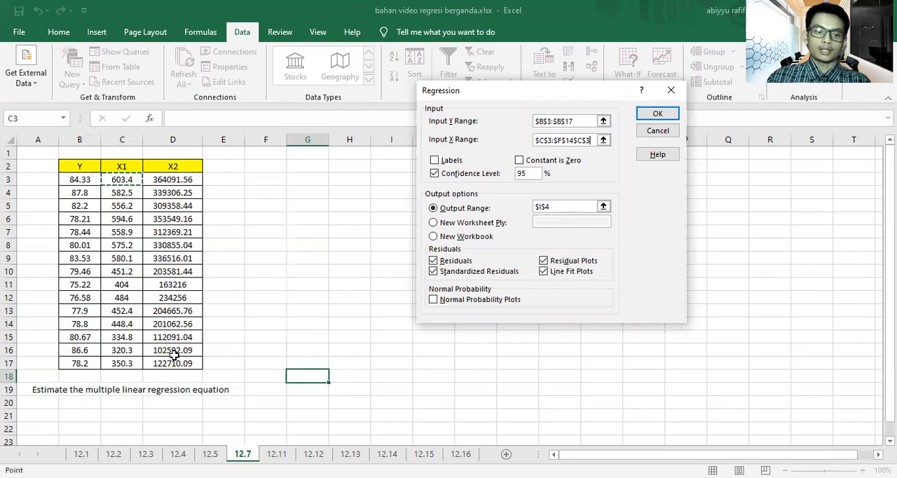
drag(173, 360, 173, 362)
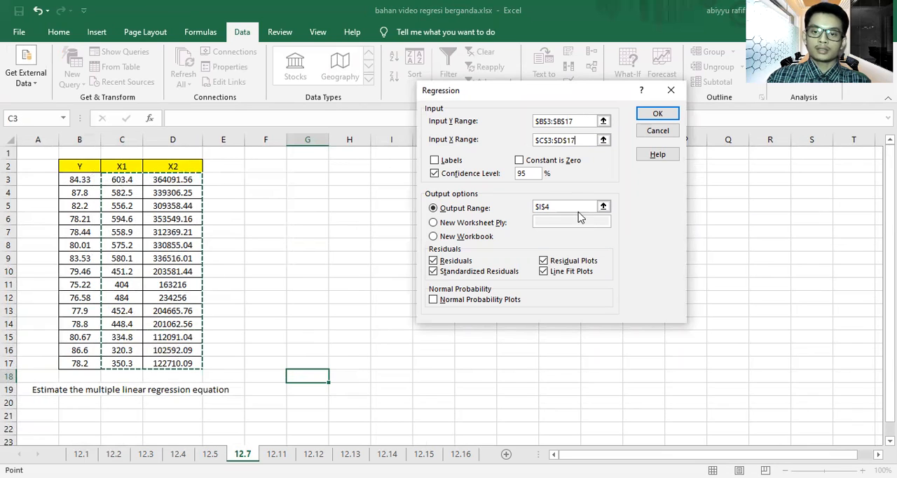
Step: Set the regression output range to G3, run the analysis, and widen columns G and H to fit their contents
click(569, 206)
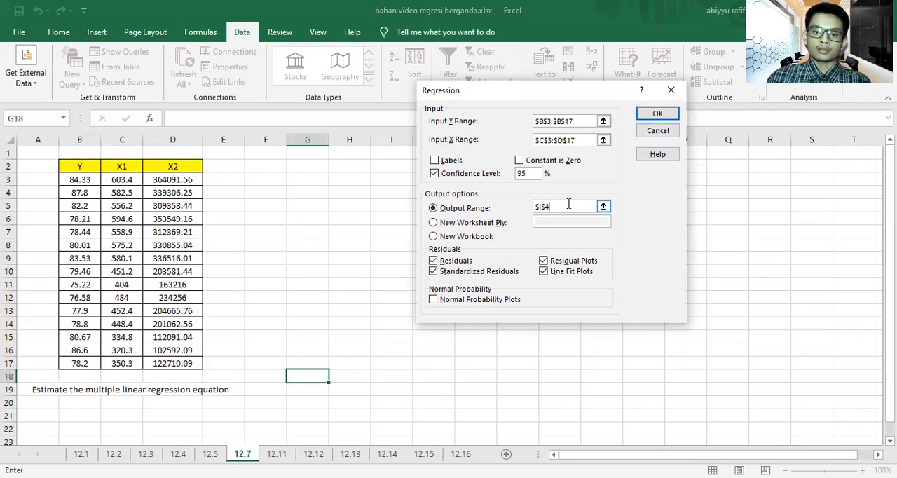
drag(555, 206, 534, 206)
key(BackSpace)
click(306, 185)
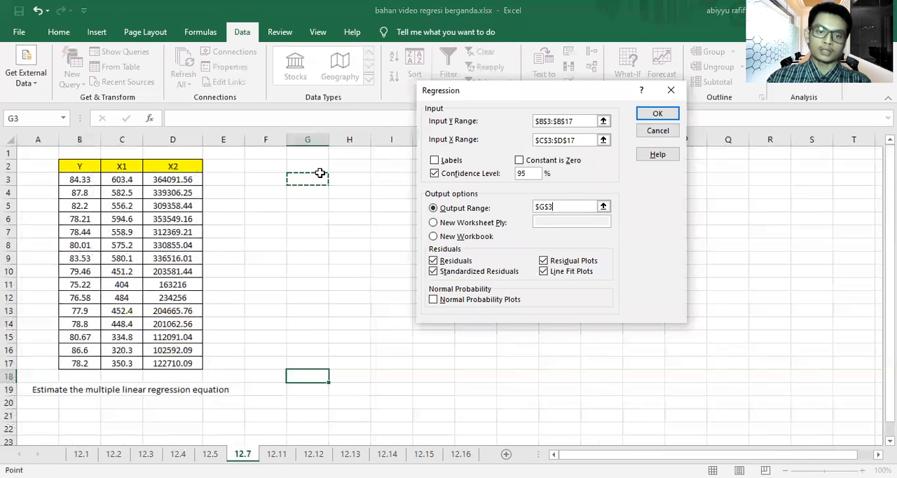
click(659, 114)
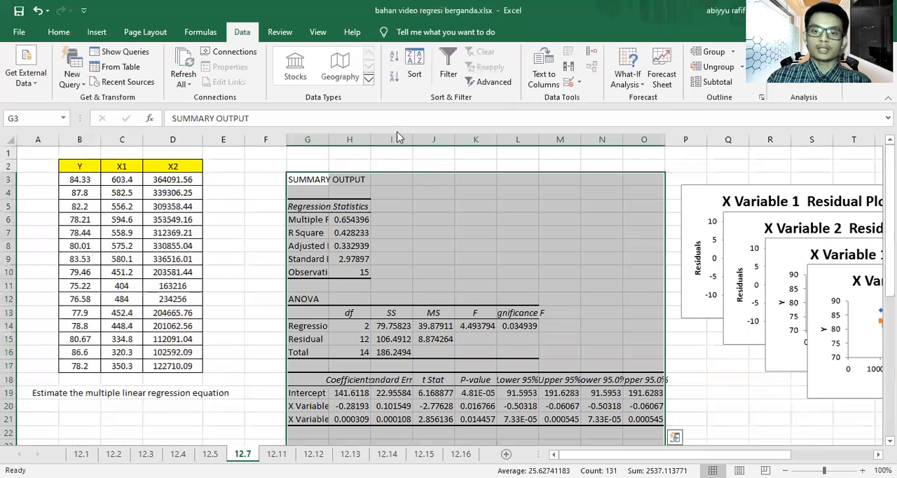
drag(365, 150, 435, 150)
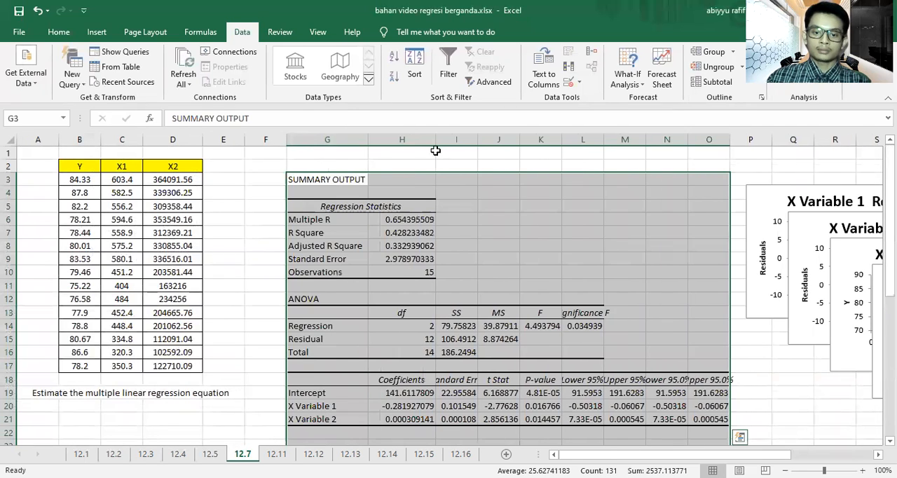
Step: Format the intercept and X variable coefficients in H19:H21 with two decimal places
click(446, 394)
drag(424, 393, 429, 419)
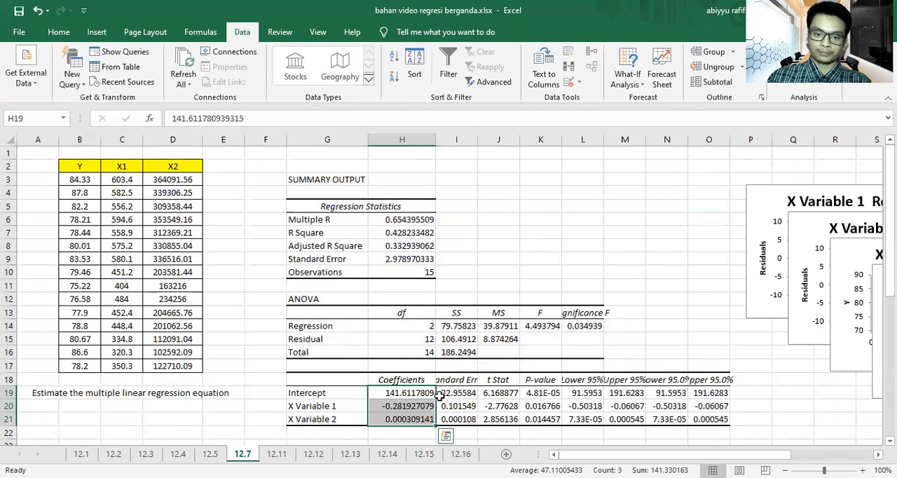
click(63, 33)
click(511, 78)
click(511, 78)
click(512, 79)
click(512, 78)
click(511, 79)
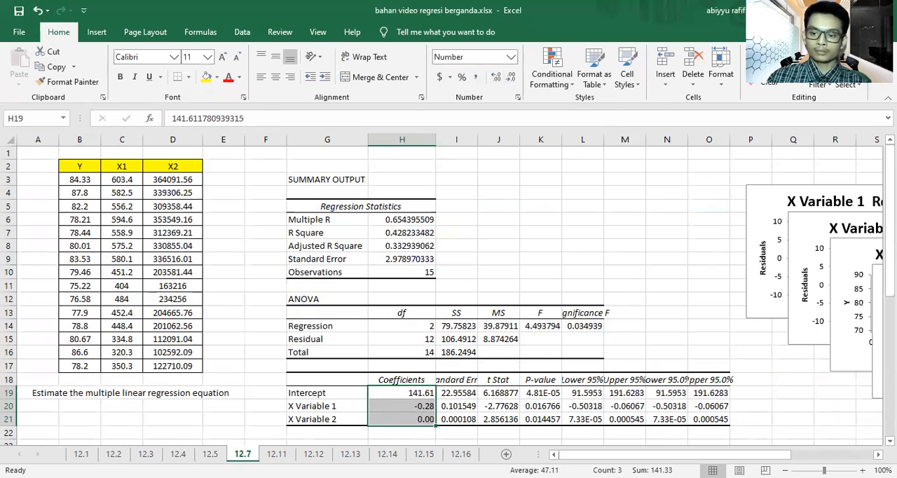
Step: Merge and center B21:E21 below the exercise question as the cell for the regression equation
click(862, 471)
click(863, 471)
click(863, 471)
click(863, 471)
click(863, 471)
click(863, 471)
click(862, 471)
click(863, 471)
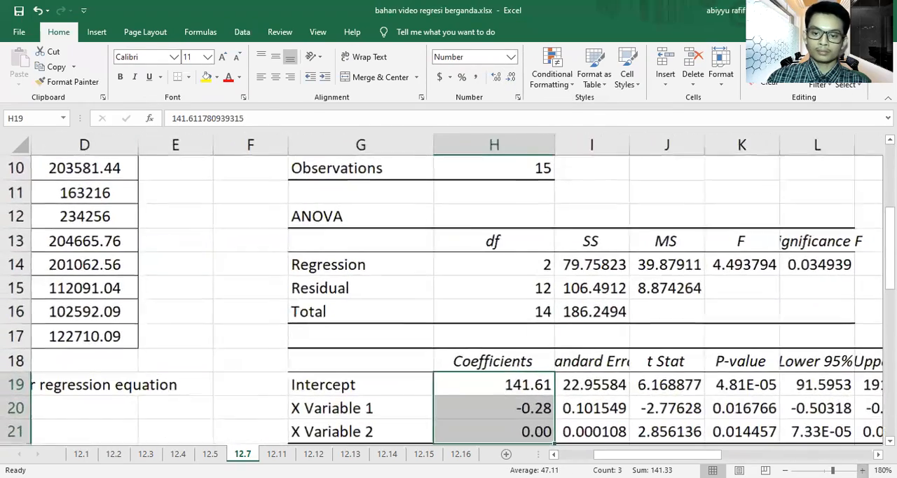
scroll(681, 409, down, 4)
scroll(684, 414, up, 1)
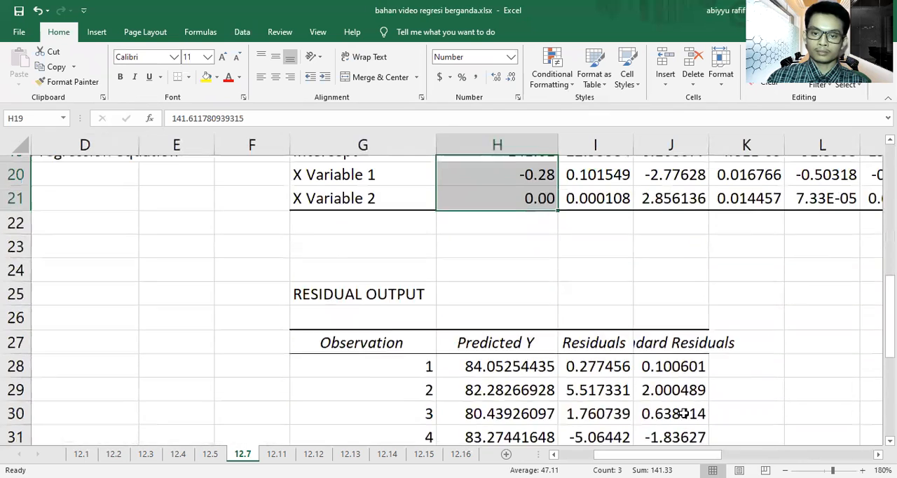
scroll(683, 414, up, 3)
scroll(601, 420, left, 3)
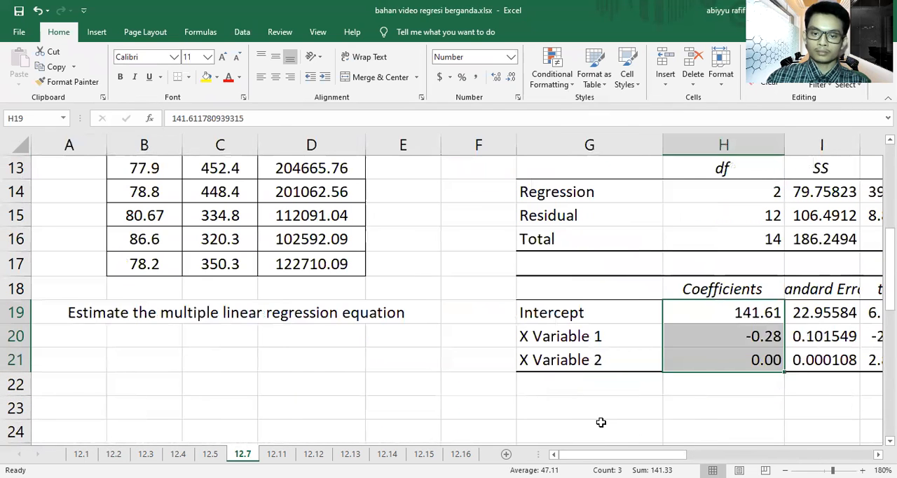
click(602, 424)
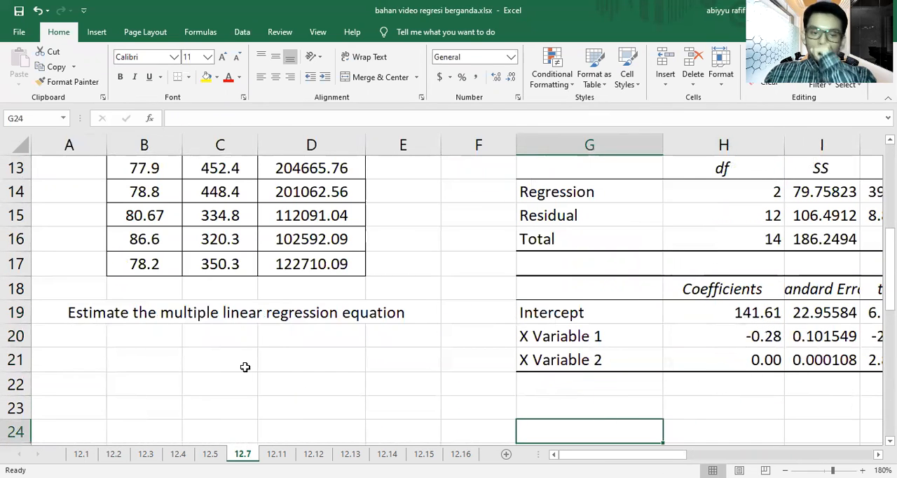
drag(147, 366, 370, 369)
click(379, 79)
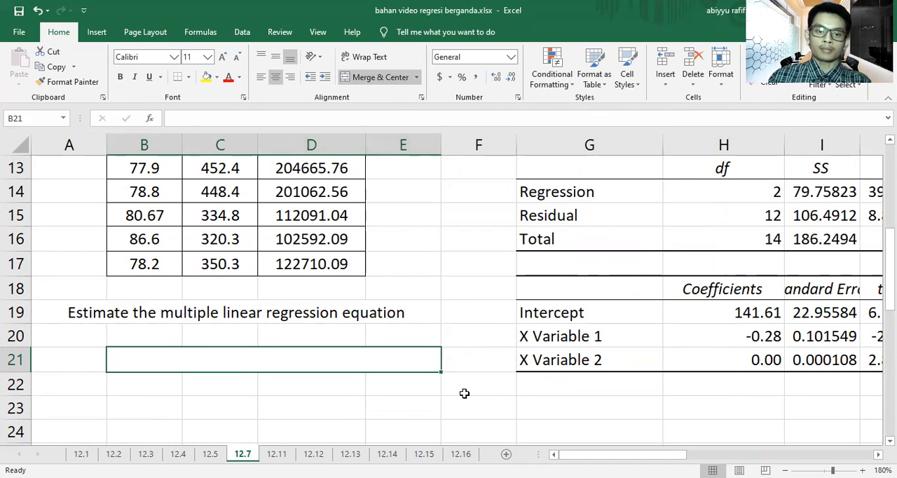
Step: Enter the regression equation "Y = 141.61 - 0.28 X1 + 0 X2" in merged cell B21 and fill the cell yellow
text(y)
key(BackSpace)
text(Y =)
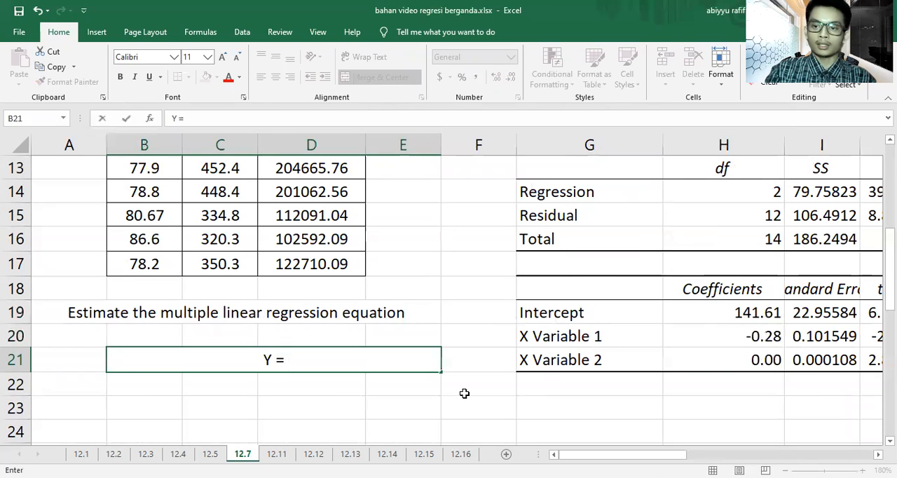
text( 141.)
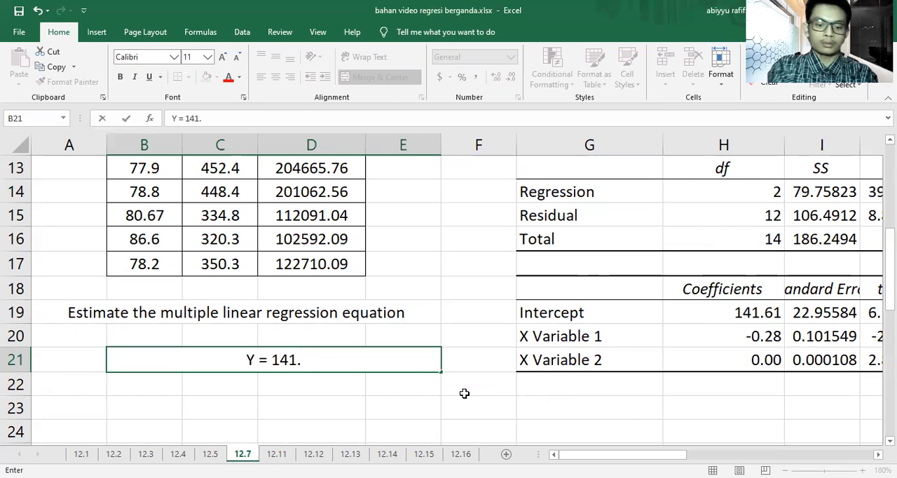
text(61 +)
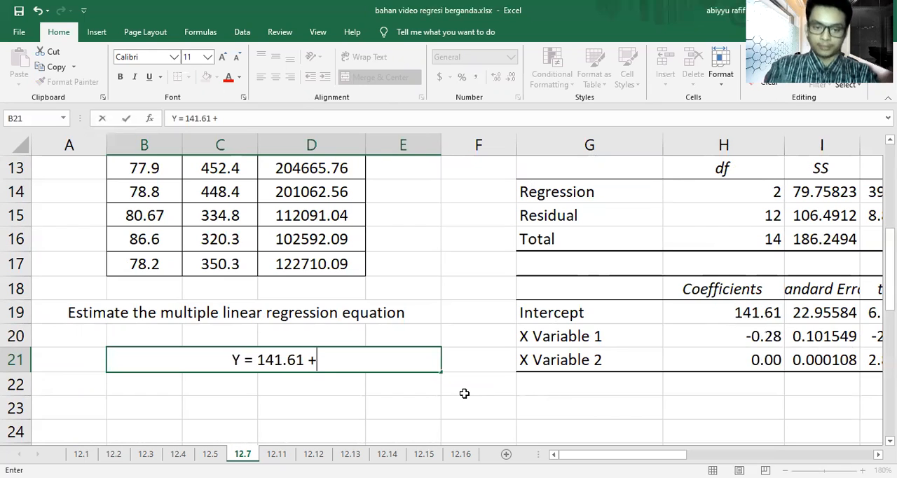
key(BackSpace)
key(BackSpace)
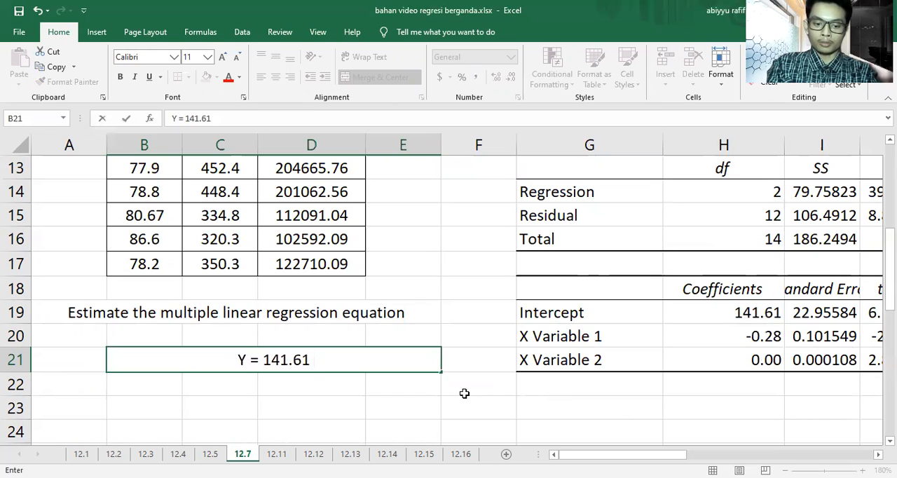
text(-)
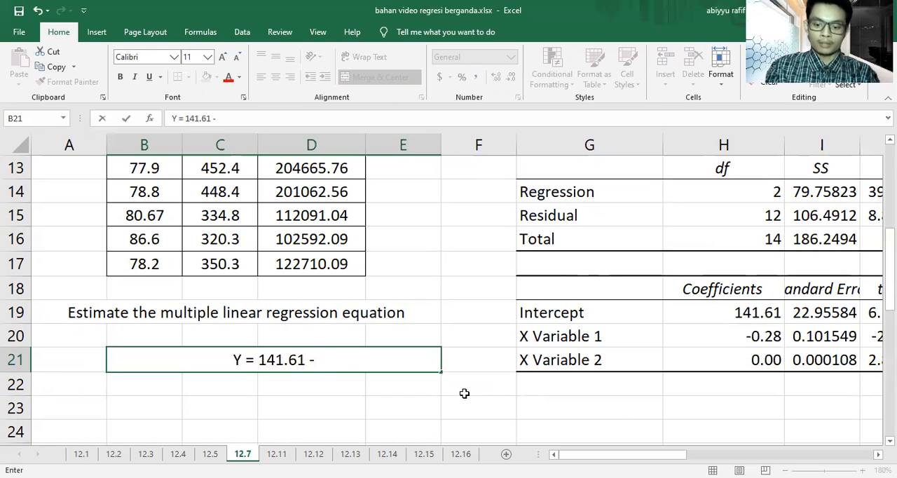
text( 0)
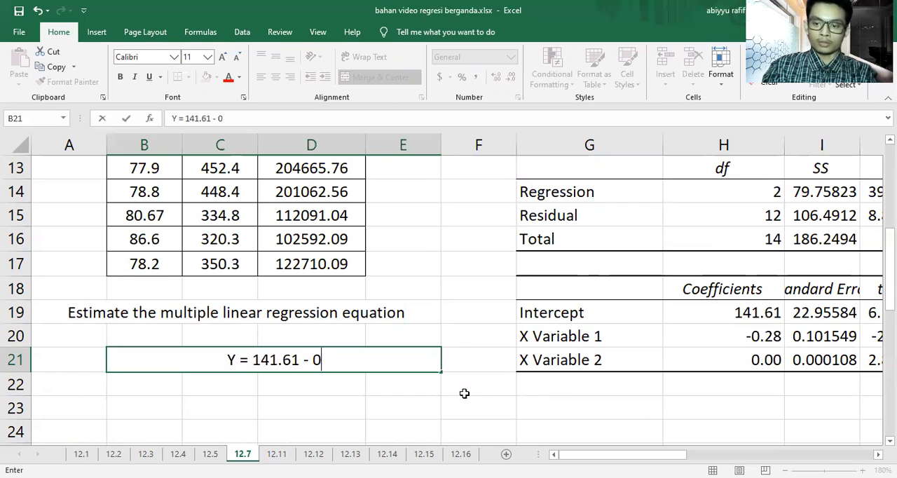
text(.28 )
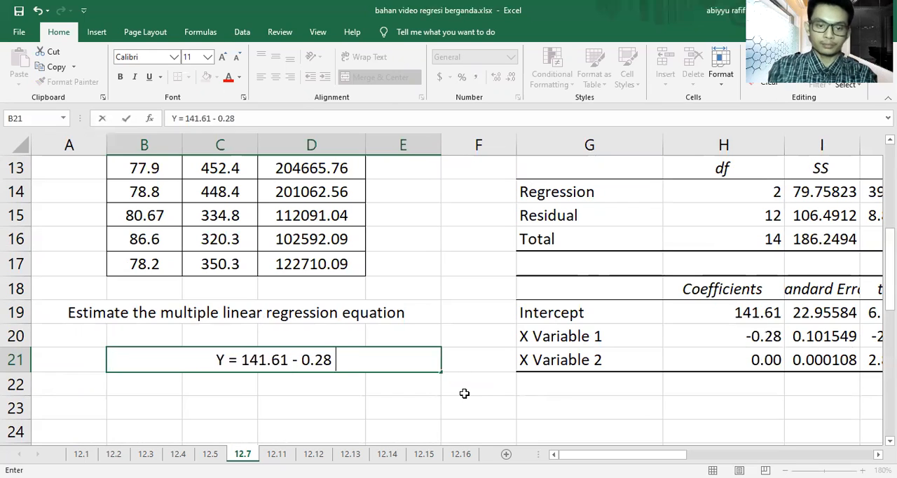
text(X1 )
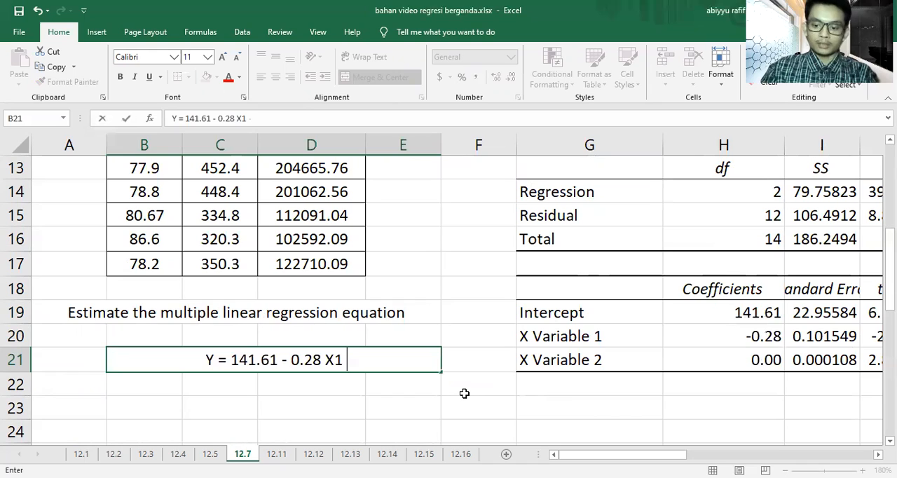
text(+ )
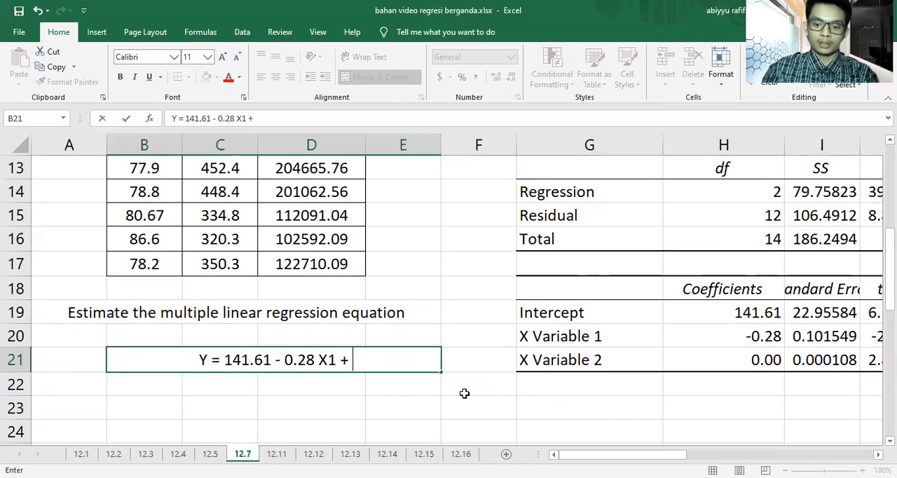
text(0 X2)
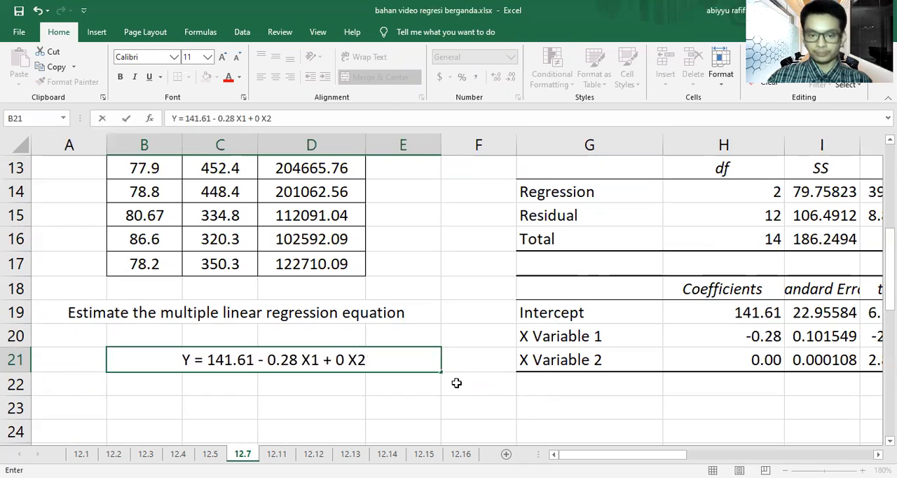
click(457, 384)
click(386, 351)
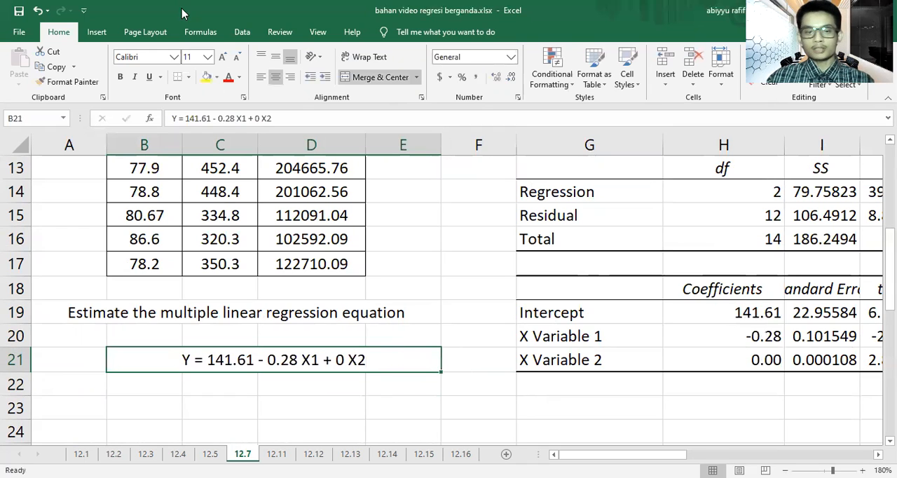
click(209, 78)
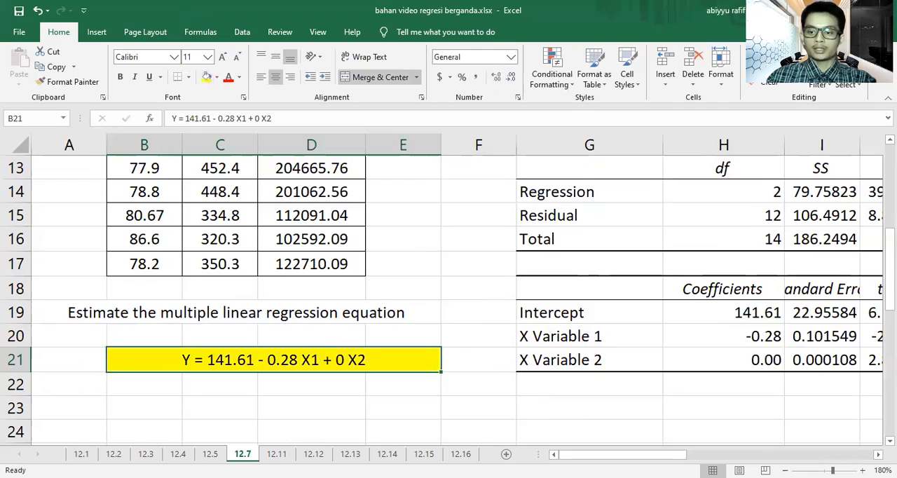
Step: Open sheet 12.11 and review its Y and X1 to X5 data table and the exercise question below it
click(862, 471)
click(863, 471)
click(863, 471)
click(785, 471)
click(785, 471)
click(785, 471)
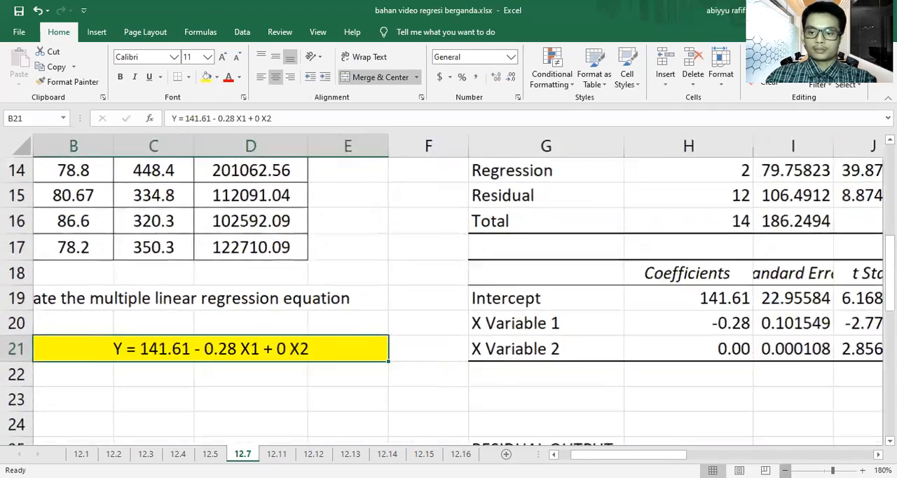
click(785, 471)
click(785, 471)
click(784, 471)
click(785, 471)
click(785, 471)
click(785, 471)
double_click(785, 471)
click(785, 471)
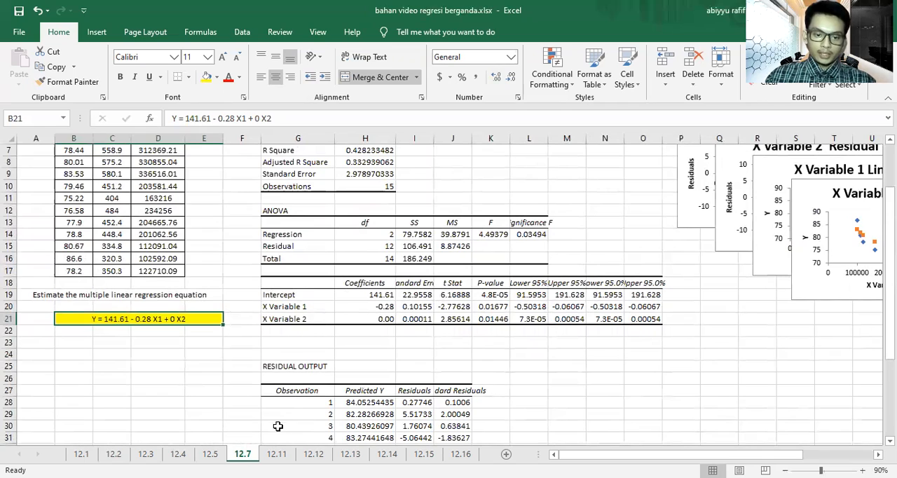
click(276, 453)
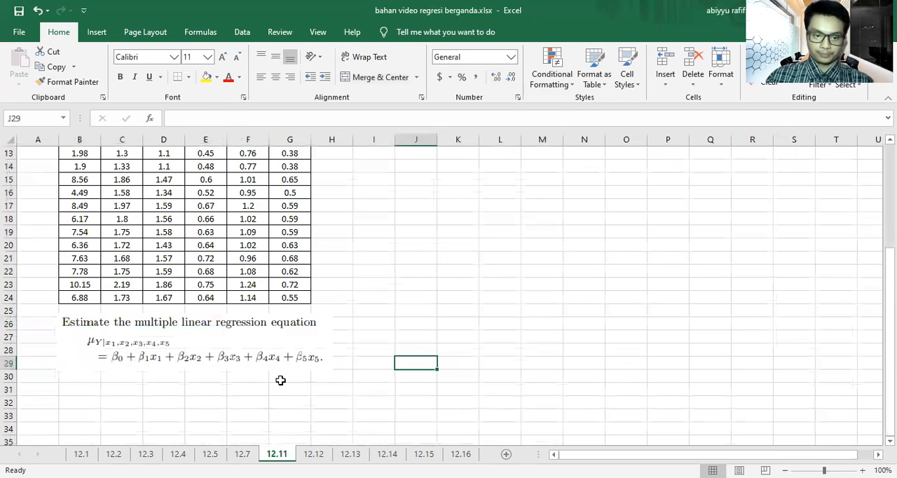
scroll(281, 380, up, 4)
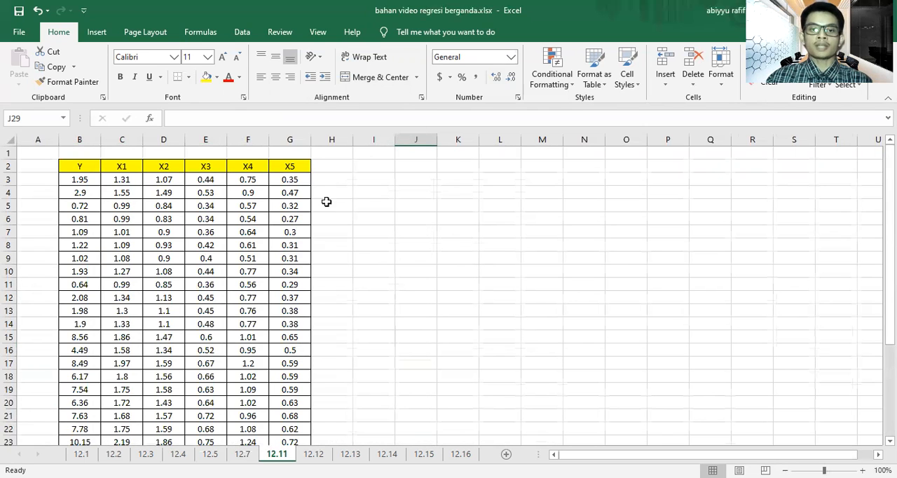
scroll(381, 254, down, 3)
scroll(338, 319, down, 3)
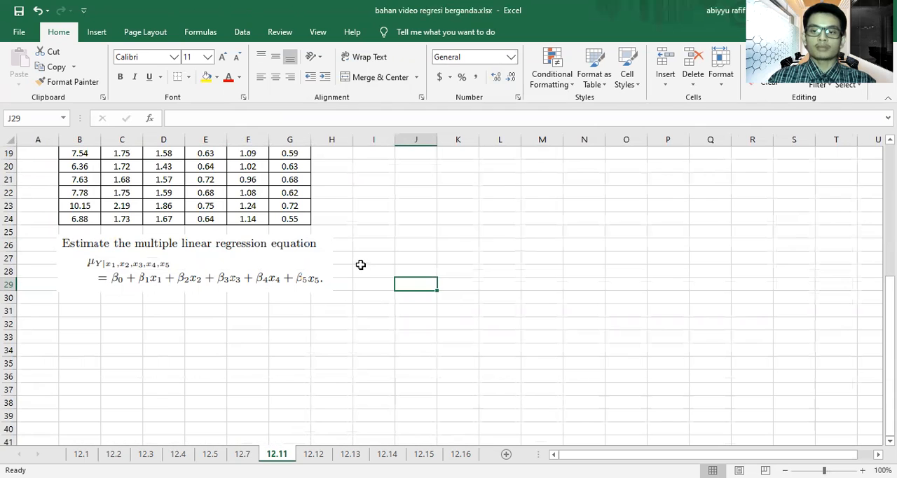
click(241, 32)
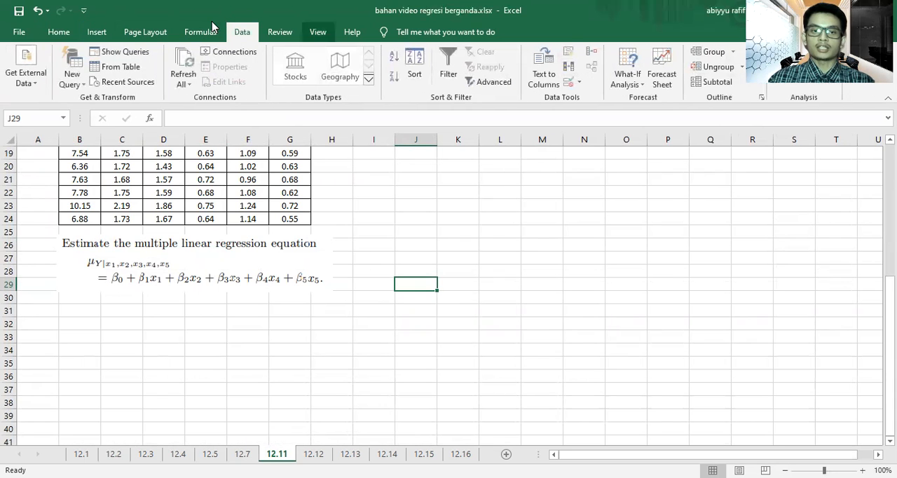
click(804, 52)
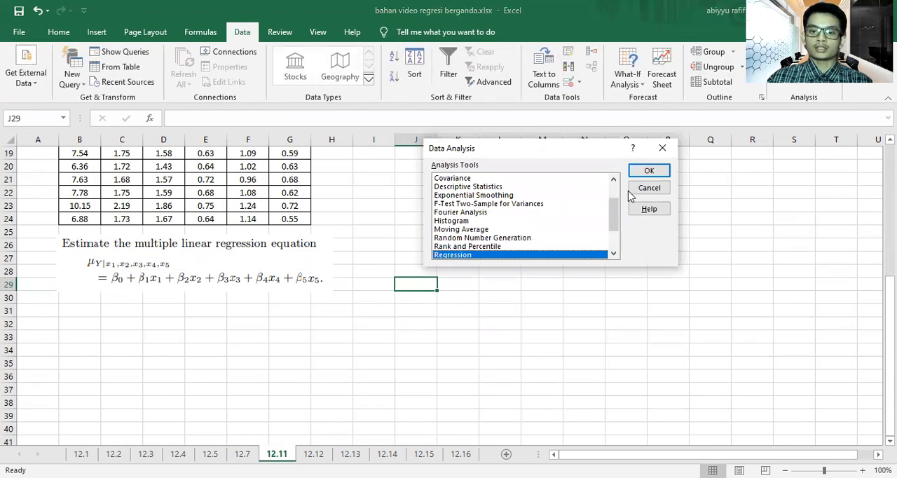
click(646, 171)
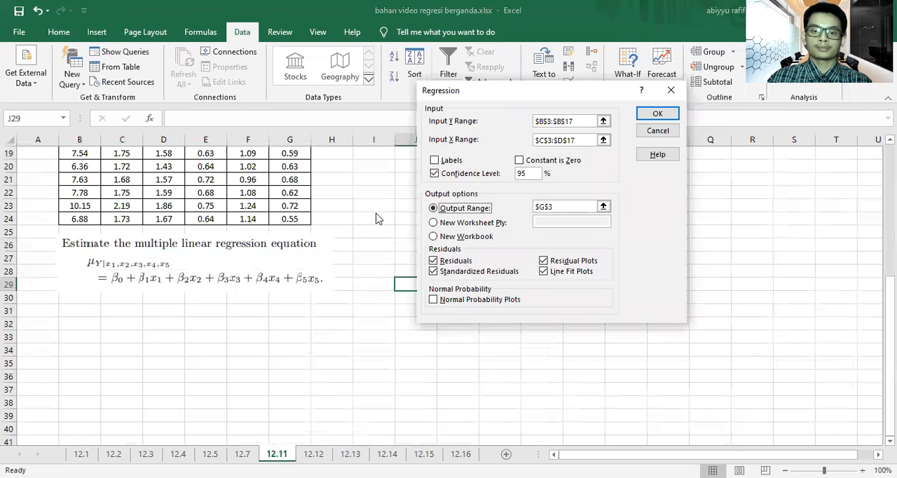
click(672, 91)
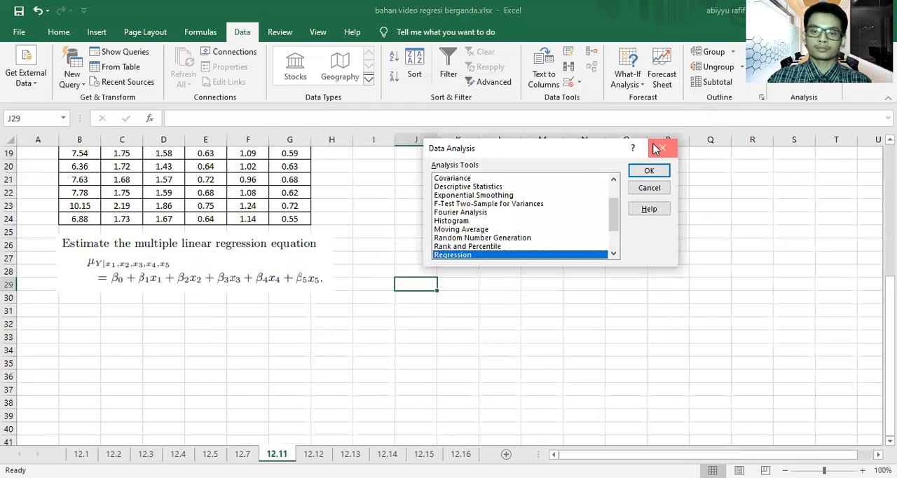
click(661, 147)
Step: Start a Regression analysis on sheet 12.11 with Y range B3:B24 and X range C3:G24
scroll(206, 336, up, 6)
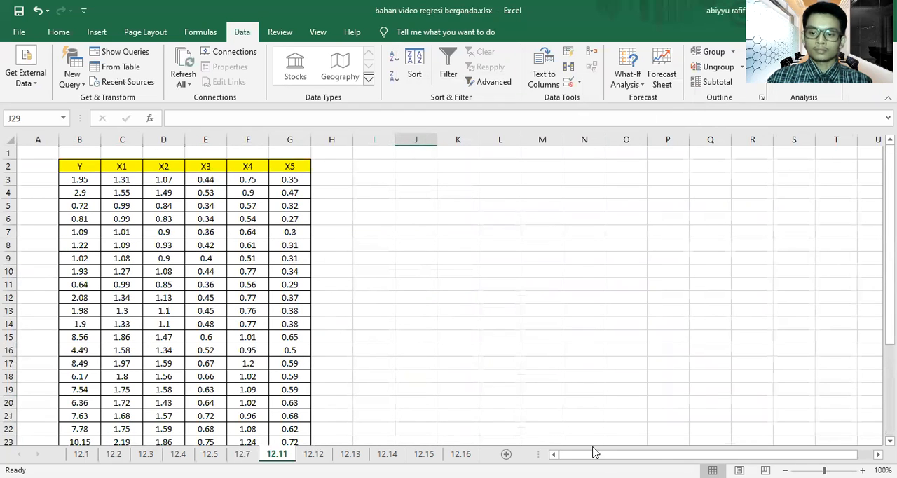
click(785, 471)
click(785, 470)
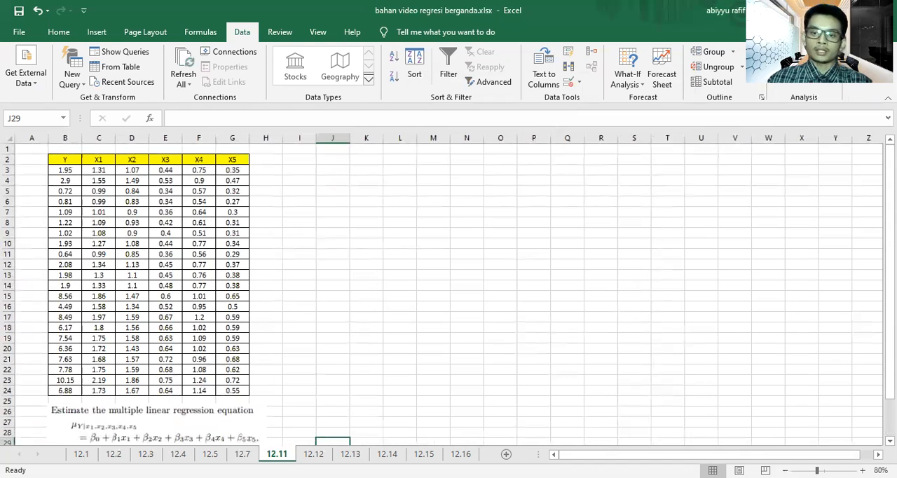
click(657, 175)
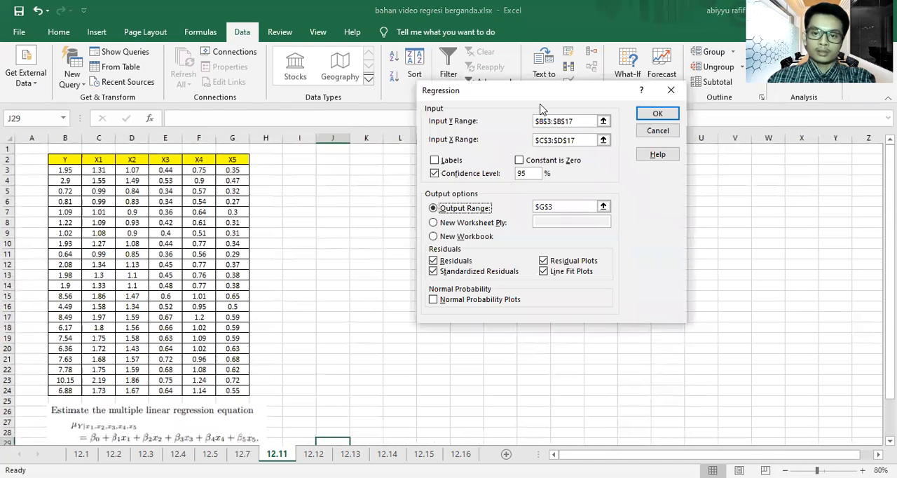
drag(63, 170, 61, 394)
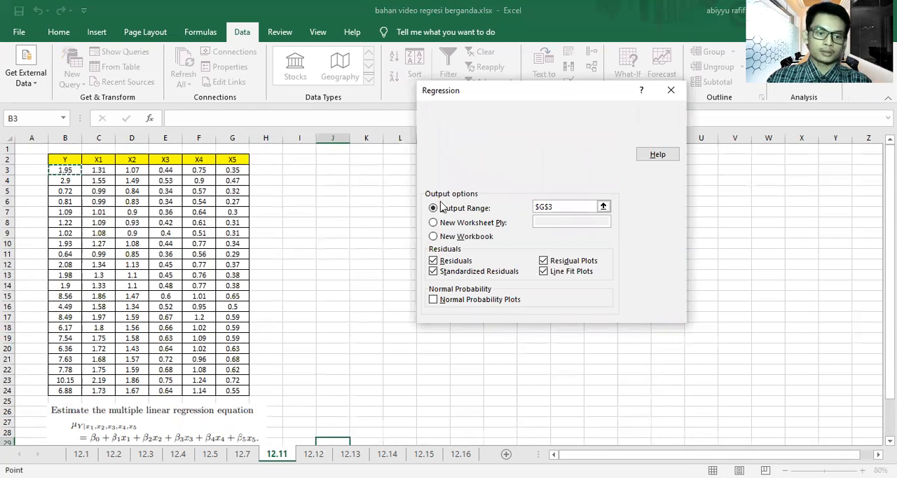
click(580, 144)
click(98, 171)
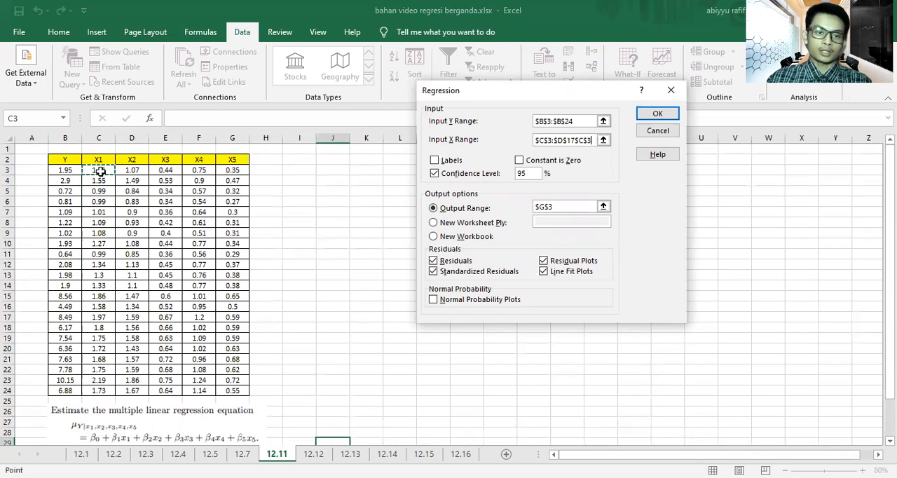
shift+click(232, 387)
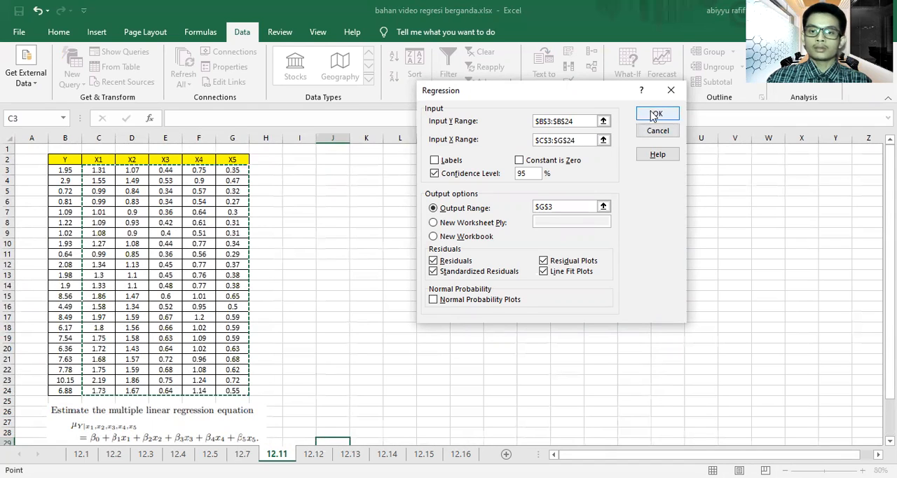
Step: Set the regression output range to K5 in place of the old one and run the analysis
click(577, 206)
drag(574, 206, 518, 214)
key(Delete)
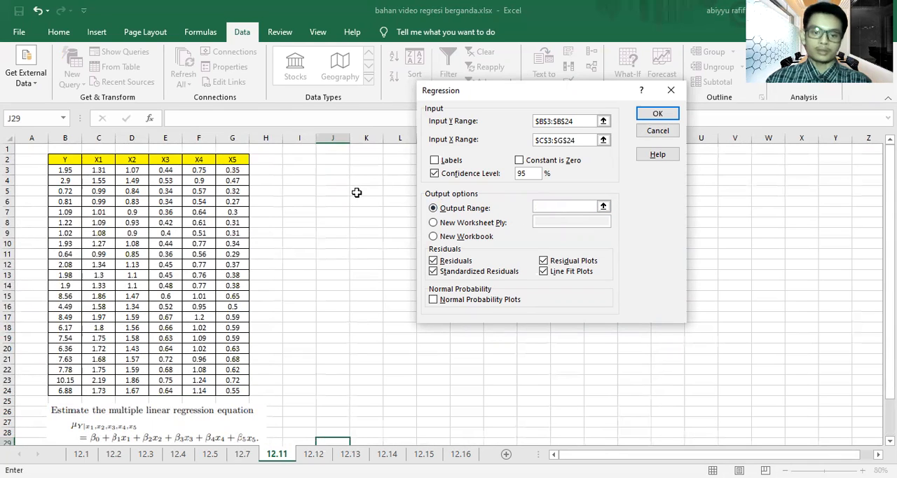
click(355, 192)
click(643, 115)
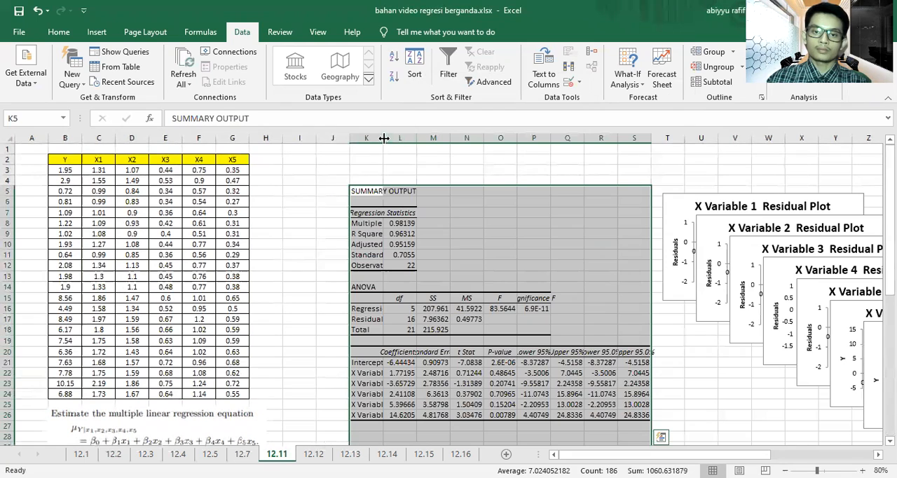
Step: Widen columns K, L and M so the labels and values of the regression output fit
drag(379, 143, 483, 289)
scroll(483, 289, down, 2)
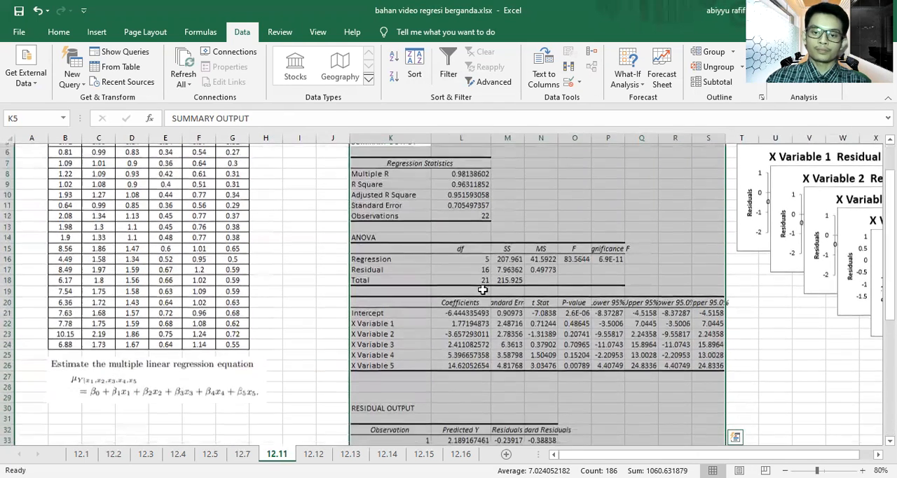
scroll(483, 289, down, 1)
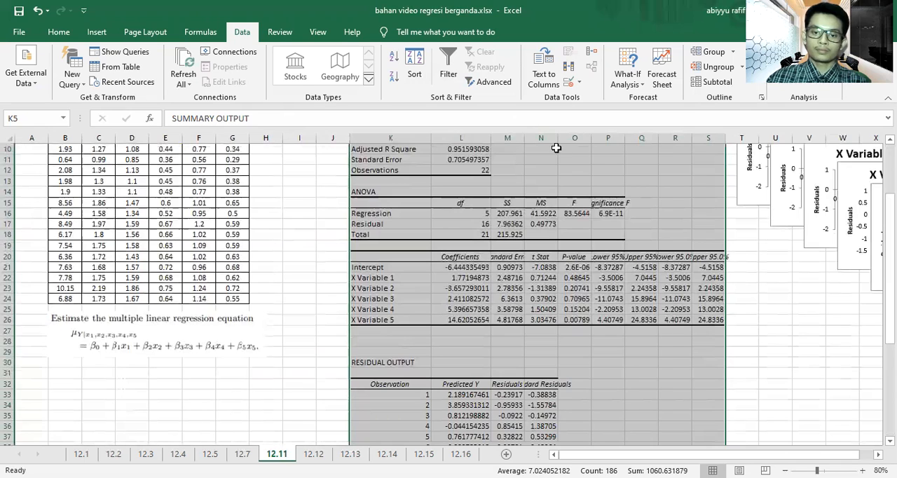
drag(524, 138, 556, 148)
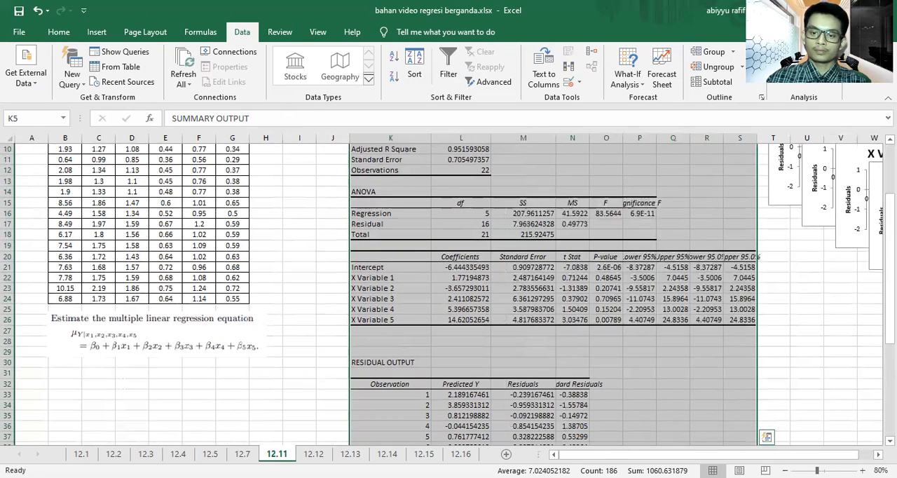
Step: Format the intercept and X variable coefficients in L21:L26 with two decimal places
scroll(560, 281, up, 6)
click(711, 406)
drag(662, 244, 672, 346)
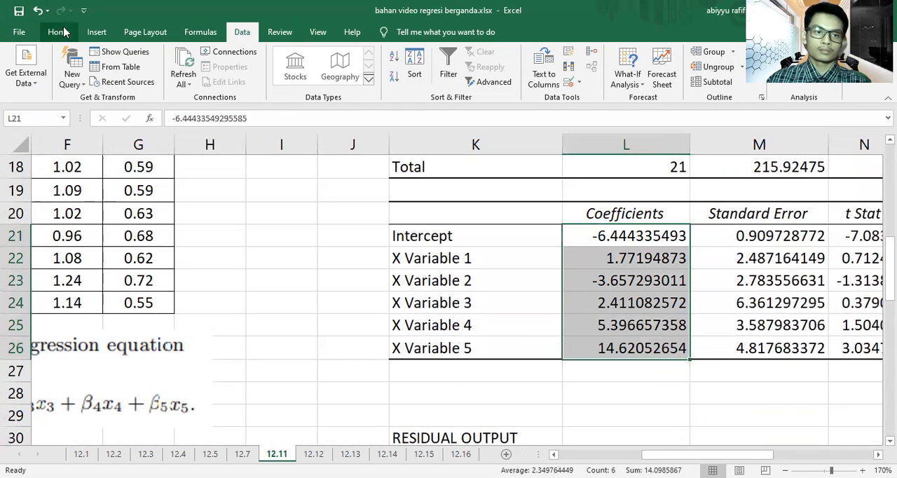
click(59, 32)
click(511, 78)
click(510, 78)
click(510, 77)
click(511, 77)
click(510, 78)
click(510, 78)
click(511, 78)
click(510, 78)
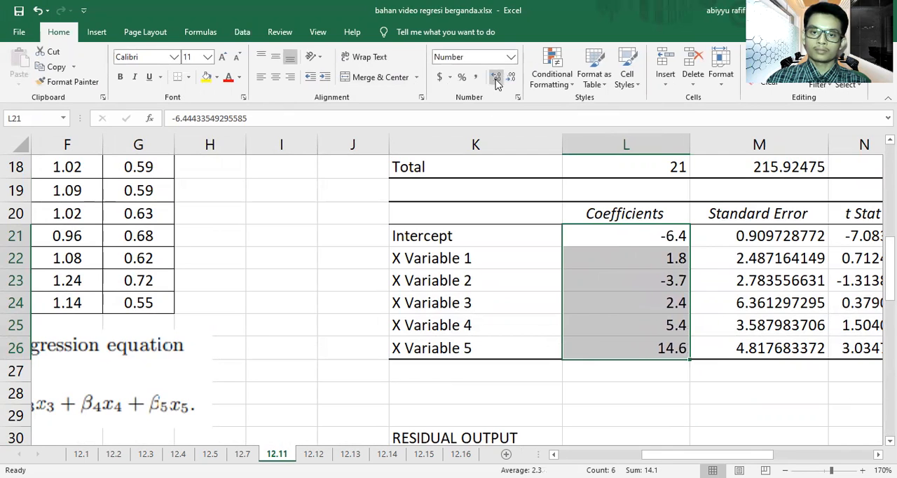
click(496, 78)
click(634, 389)
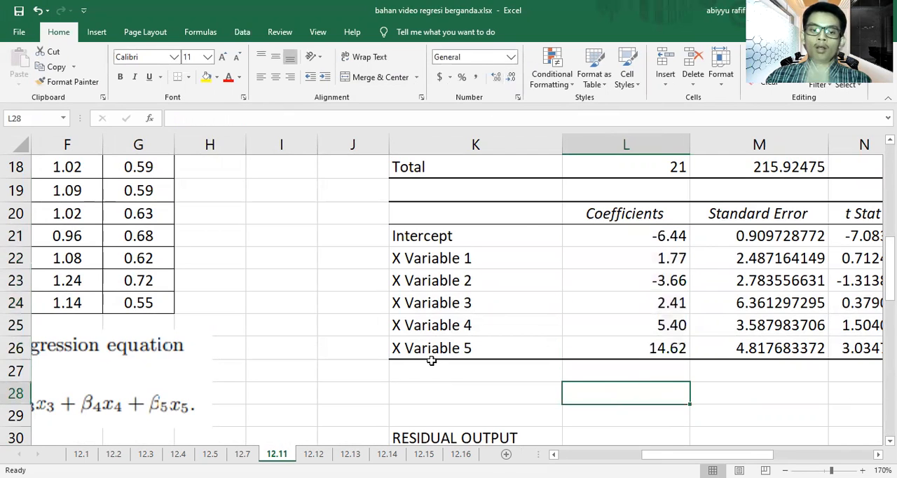
Step: Merge and center cells K28:M28 below the coefficients table to hold the regression equation
scroll(432, 360, down, 1)
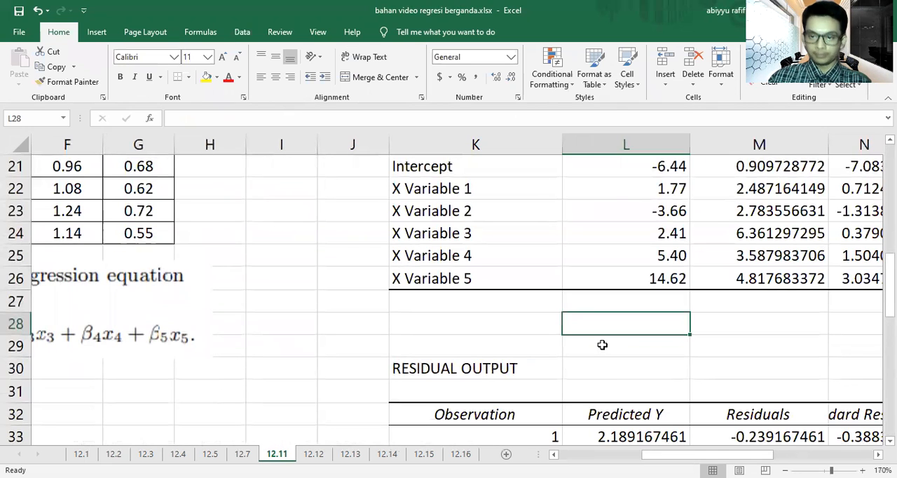
scroll(602, 344, up, 2)
scroll(601, 344, down, 1)
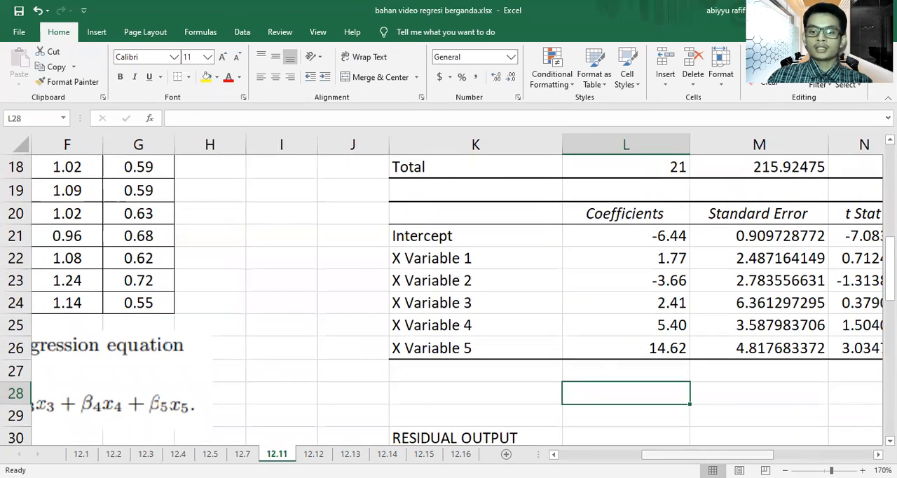
scroll(548, 354, left, 4)
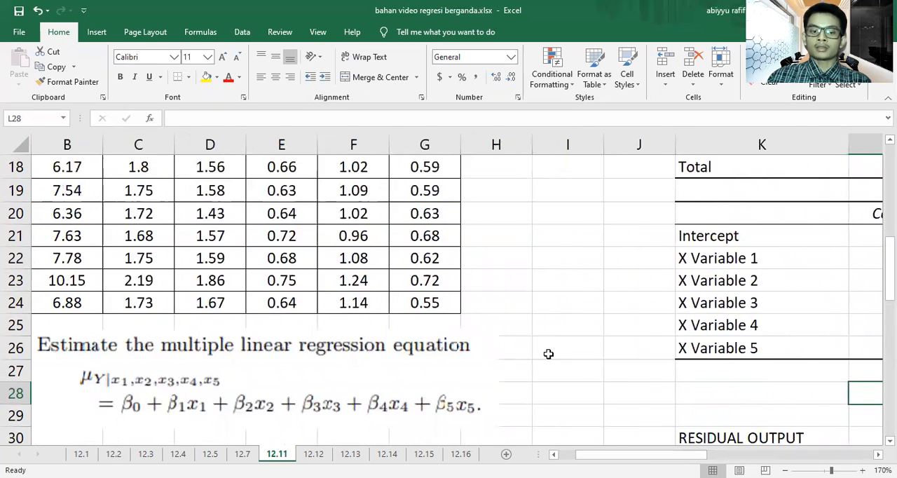
scroll(548, 354, down, 1)
scroll(548, 354, down, 1)
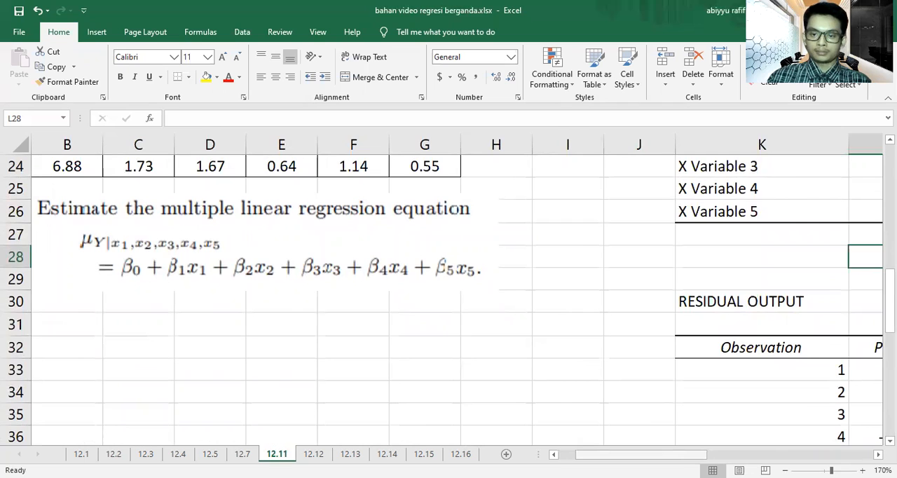
drag(640, 454, 730, 454)
scroll(562, 352, up, 2)
drag(463, 391, 687, 397)
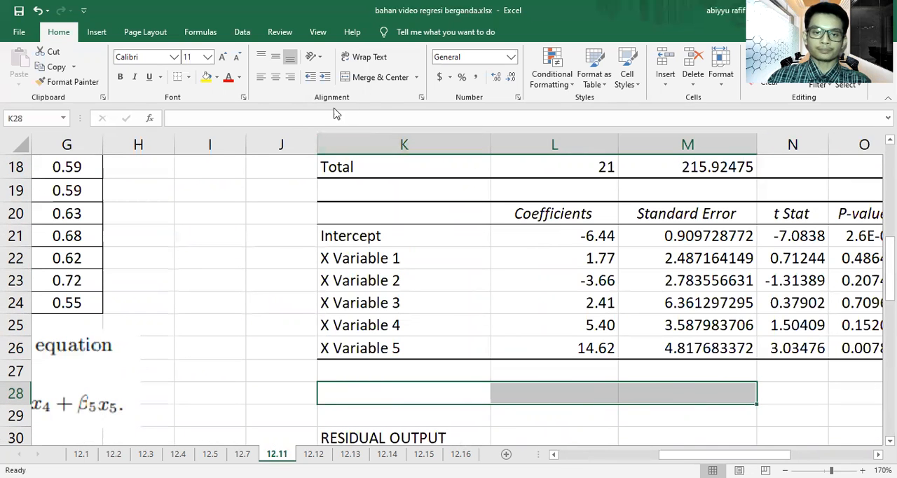
click(372, 77)
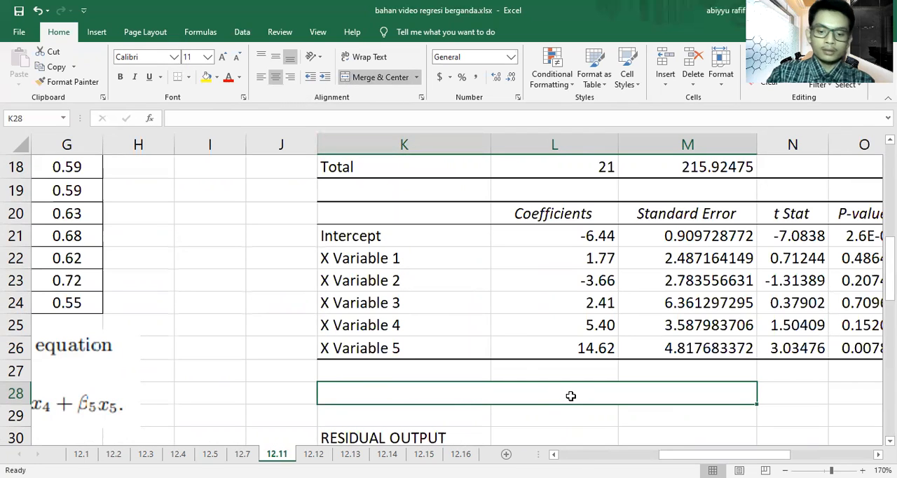
Step: Enter the estimated equation "Y = -6.44 + 1.77 X1 - 3.66 X2 + 2.41 X3 + 5.4 X4 + 14.62 X5" in merged cell K28
text(Y =)
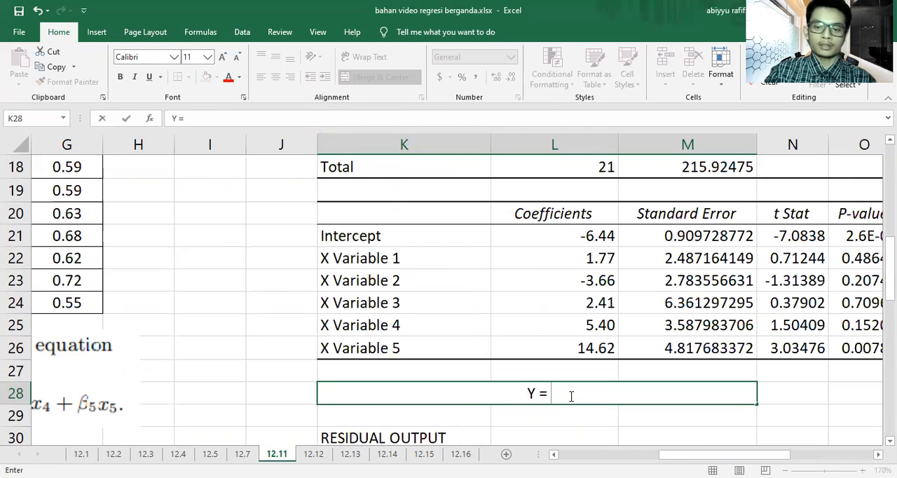
text( -6.44)
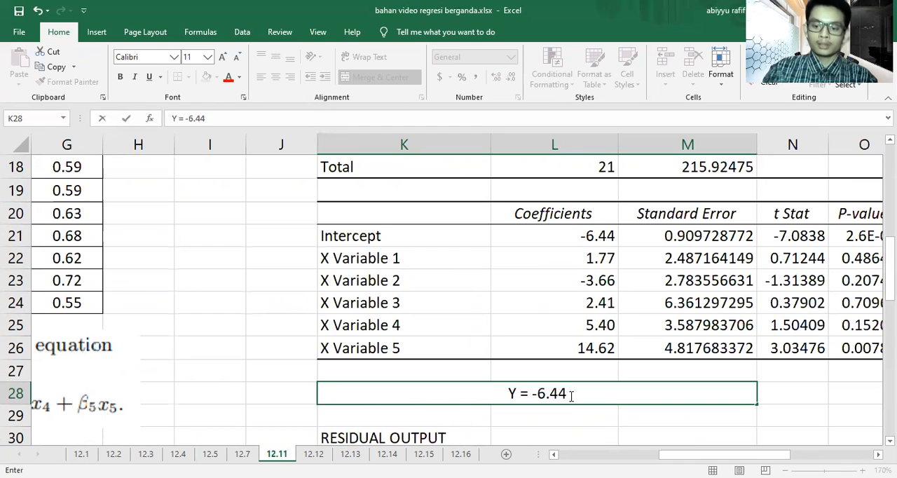
text( + 1)
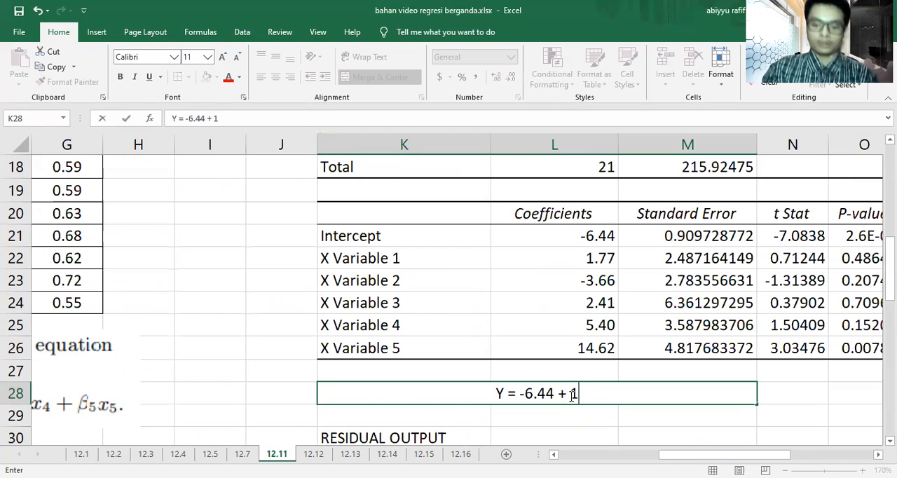
text(.77 X1)
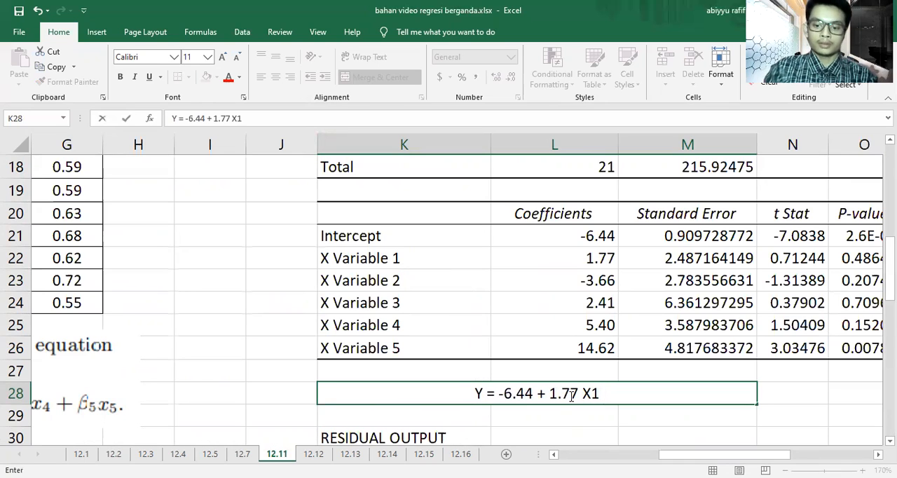
text( +)
key(BackSpace)
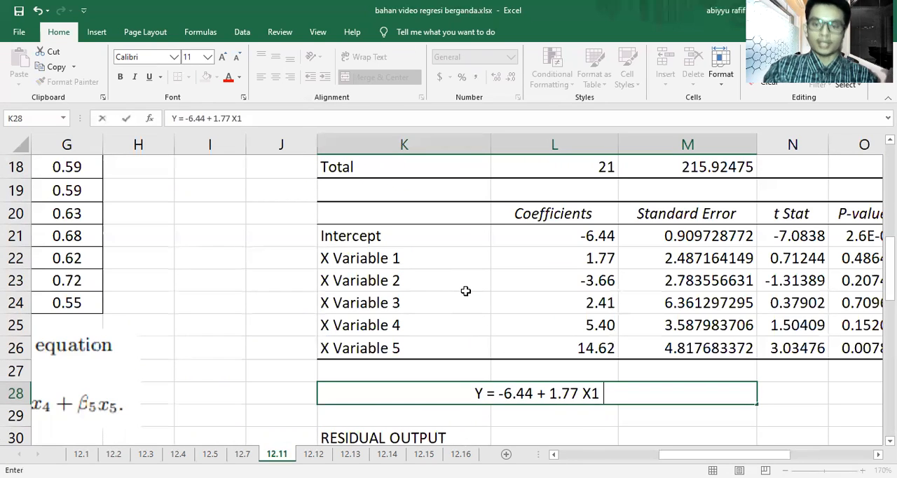
text(-)
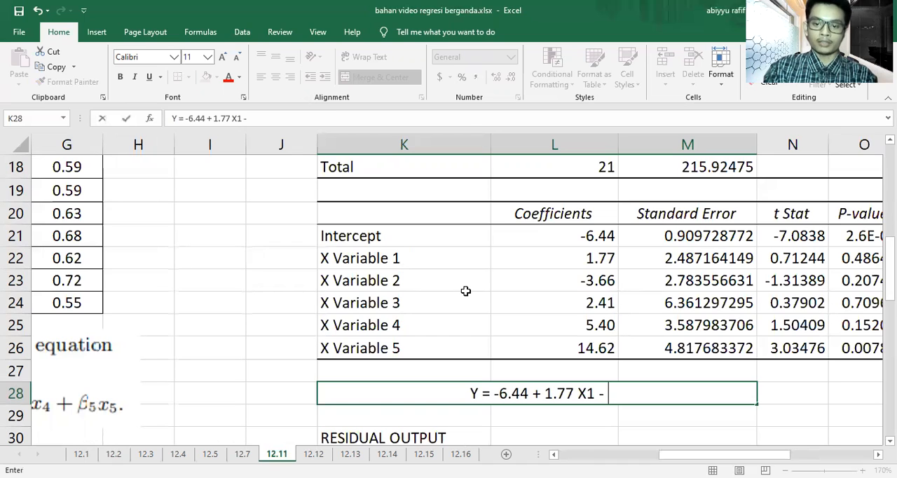
text( 3.)
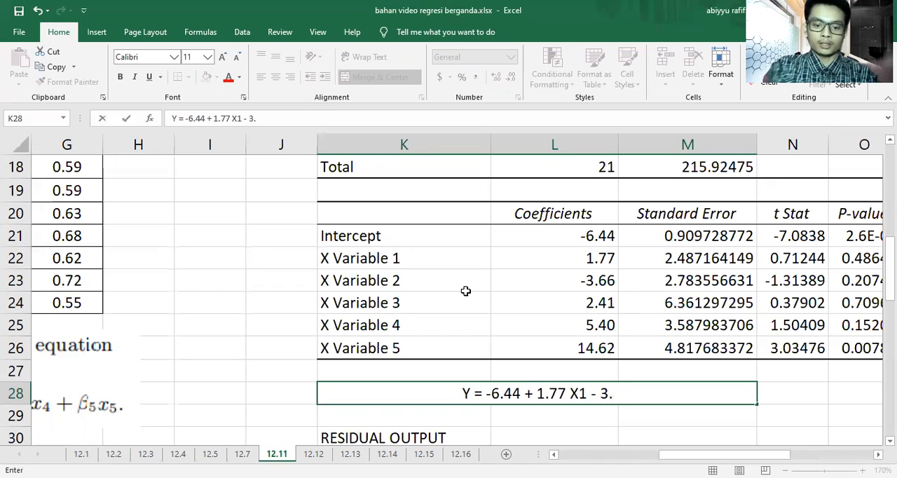
text(66 X)
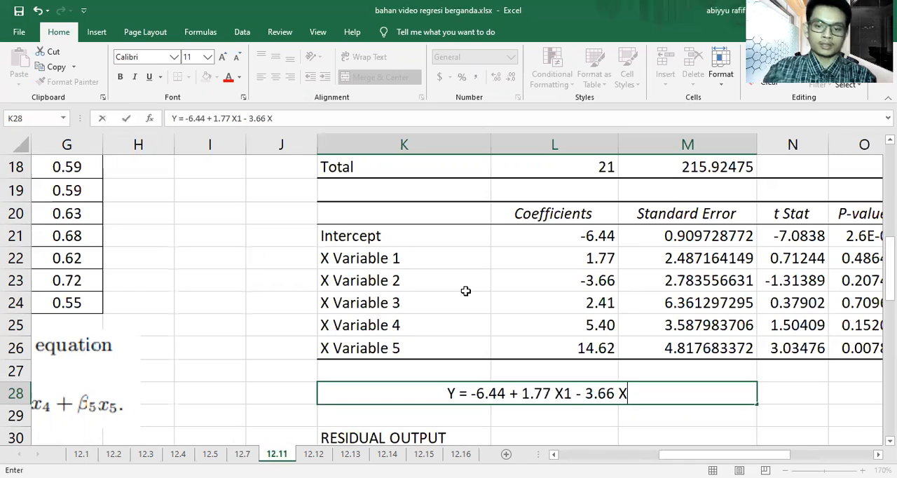
text(2 +)
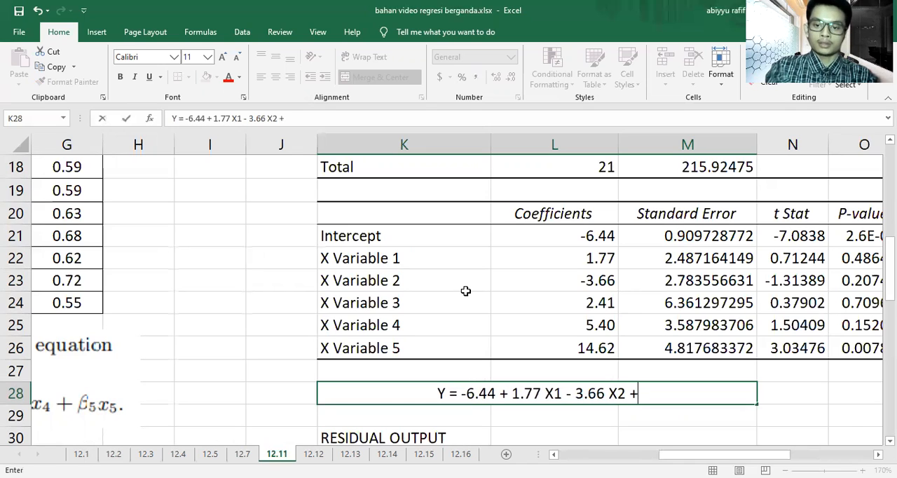
text( 2.41)
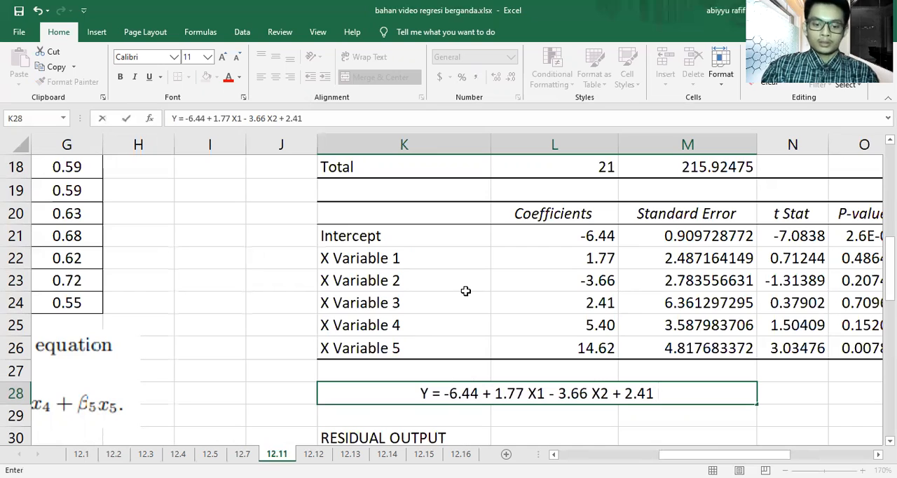
text( X3 )
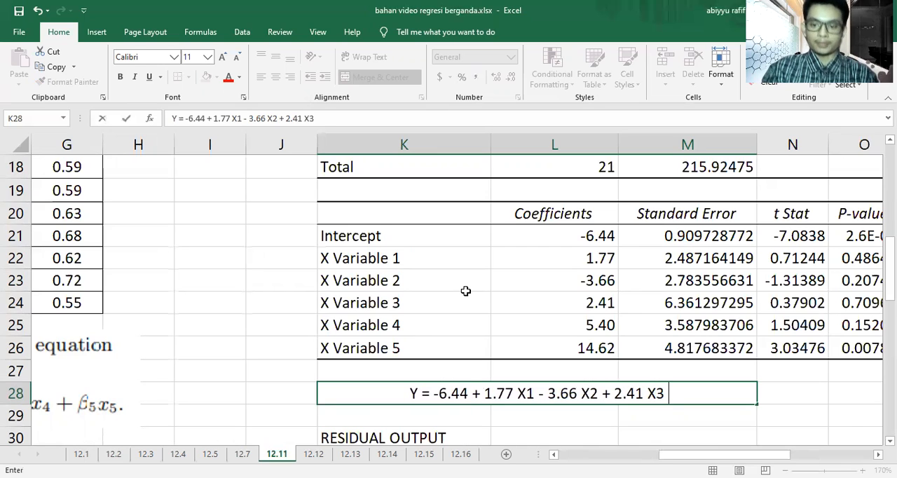
text(+)
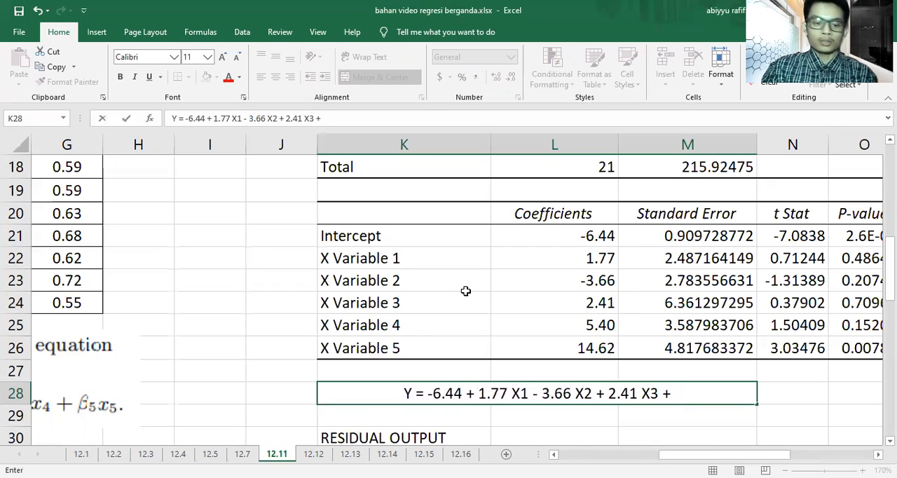
text( 5.4)
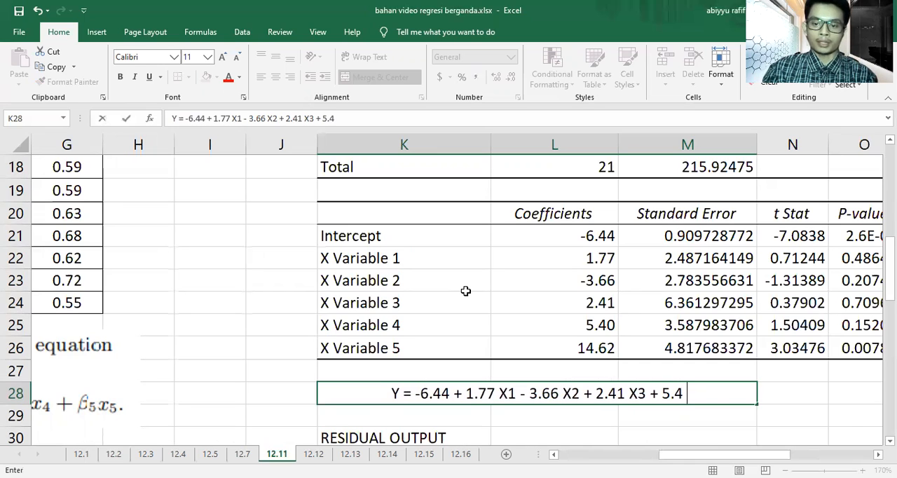
text( X4)
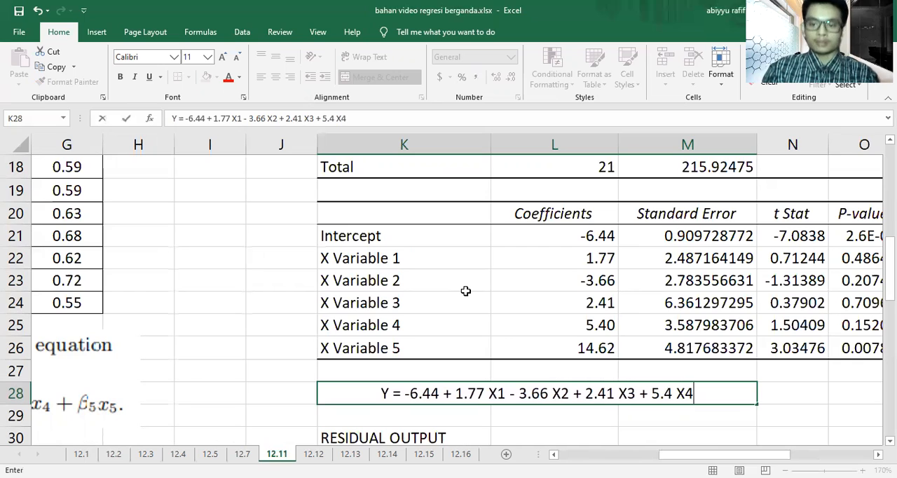
text( +)
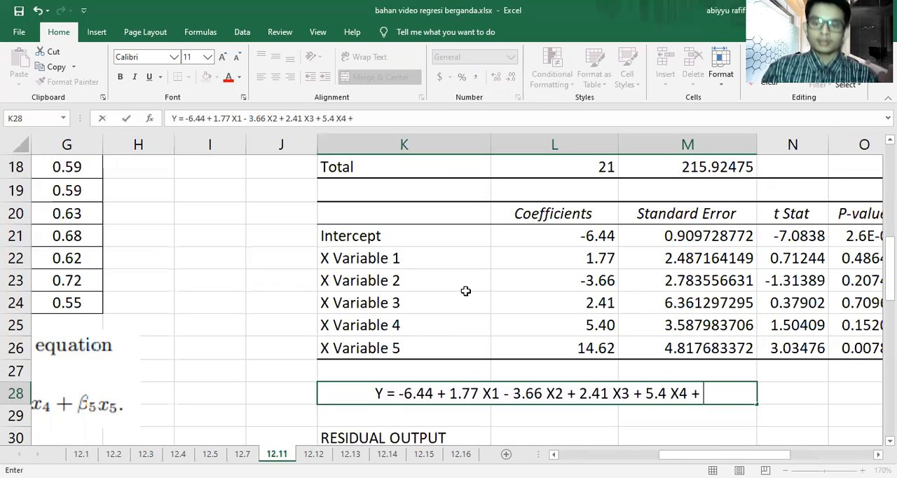
text( 14.)
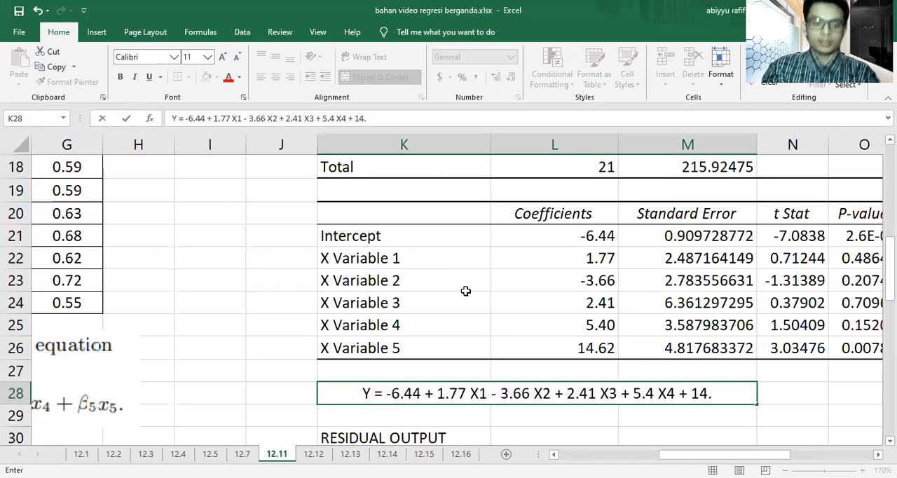
text(62)
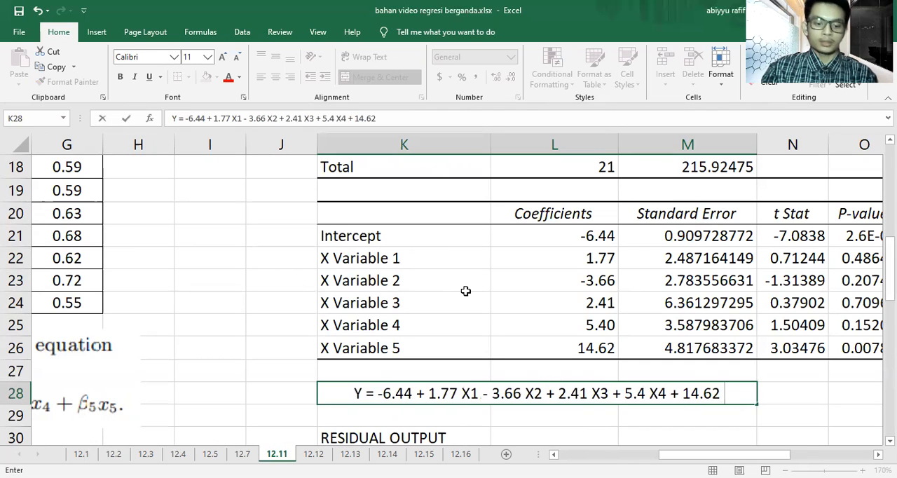
text( X5)
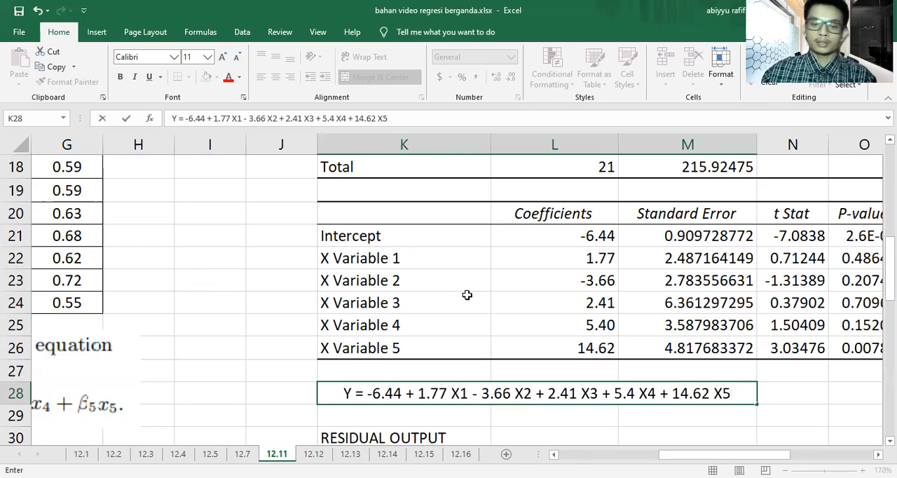
click(531, 411)
Step: Highlight the regression equation in K28 with a yellow fill
click(528, 394)
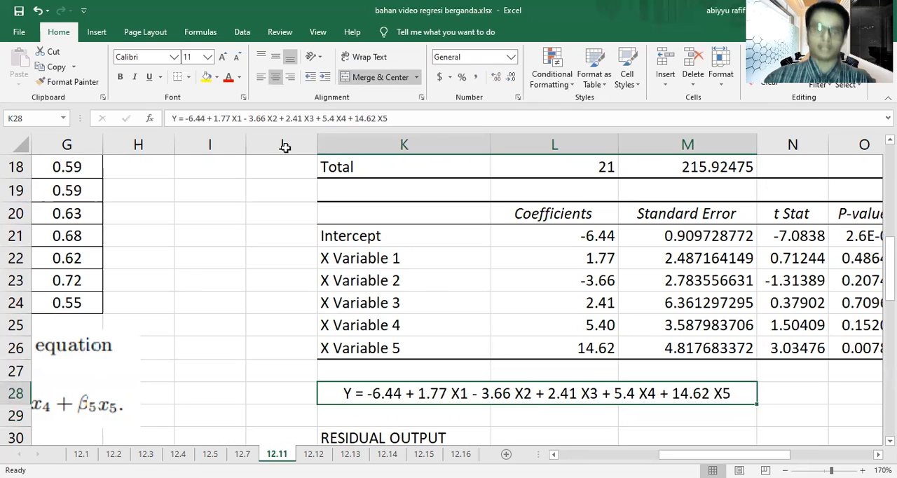
click(206, 77)
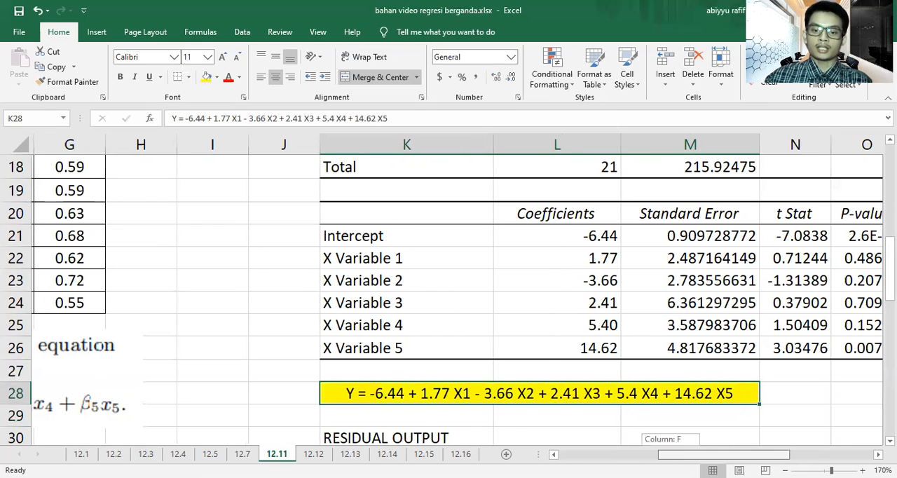
click(764, 412)
Step: Review the residual output and check the equation in K28 against the coefficients in L21:L26
scroll(761, 410, down, 3)
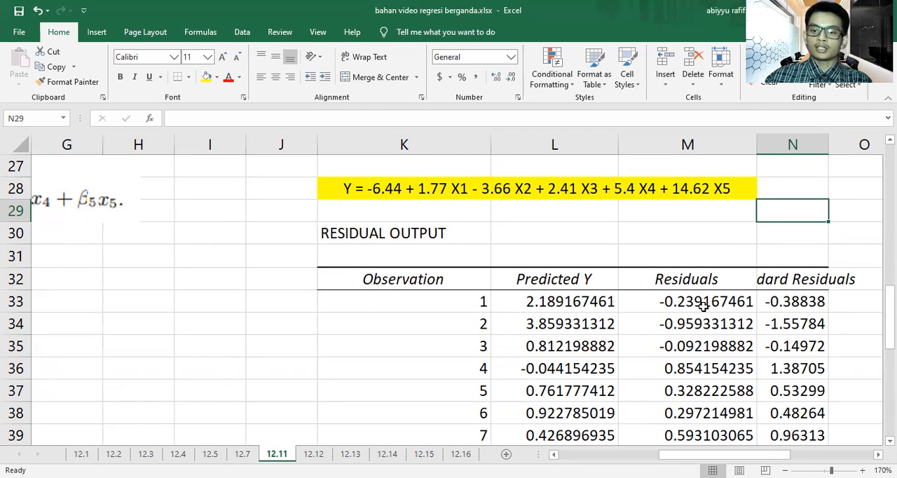
scroll(696, 387, down, 1)
scroll(692, 382, up, 2)
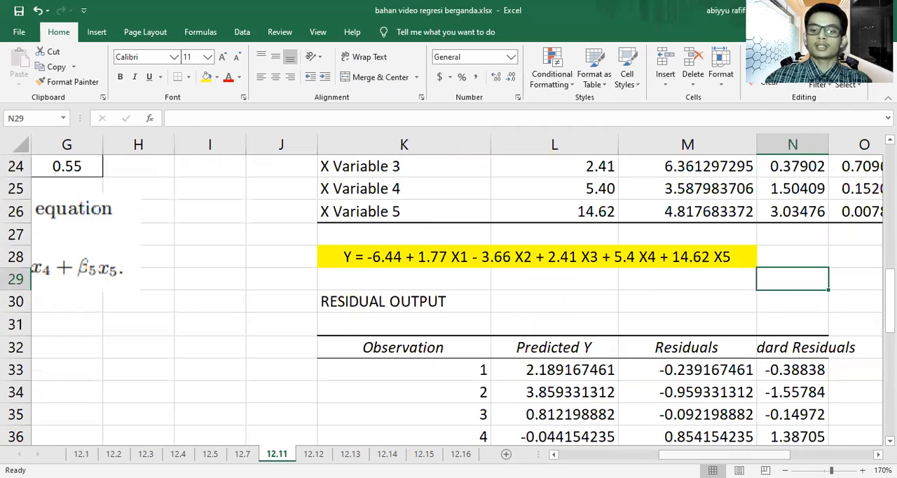
click(785, 471)
click(785, 471)
click(785, 471)
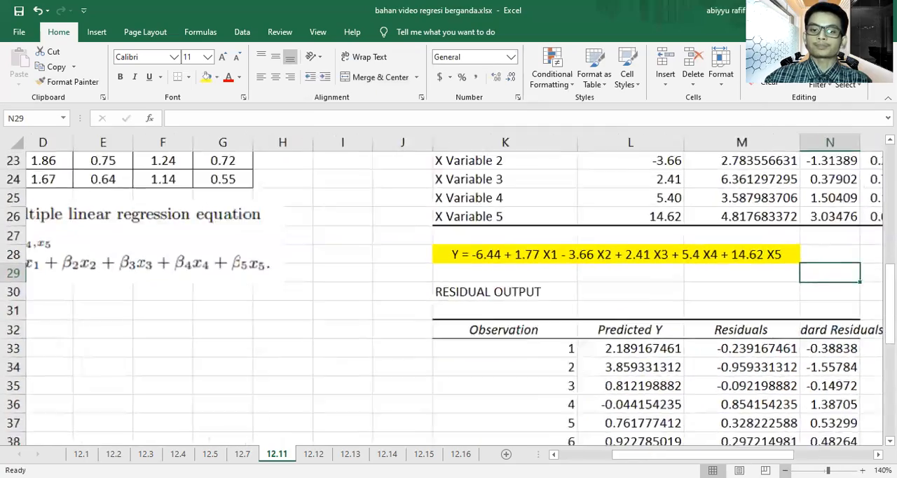
ctrl+scroll(659, 360, down, 5)
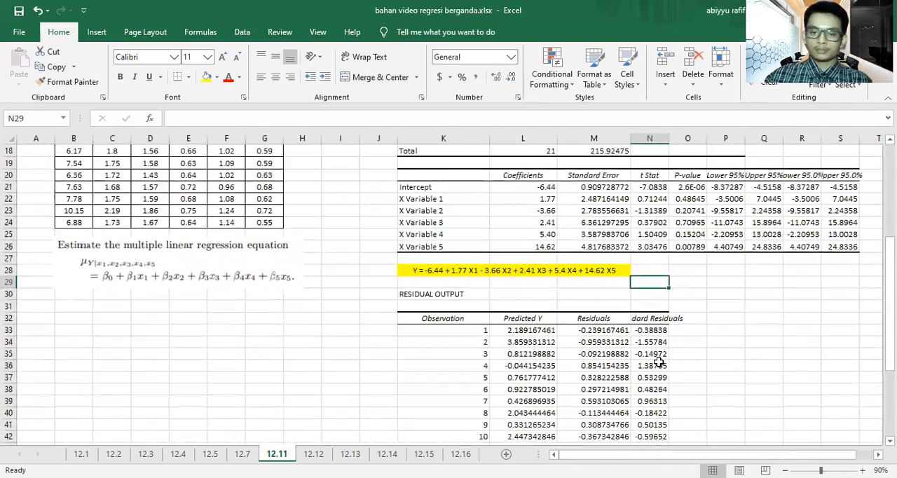
scroll(659, 361, up, 4)
scroll(659, 360, up, 2)
scroll(659, 361, down, 2)
scroll(659, 361, down, 3)
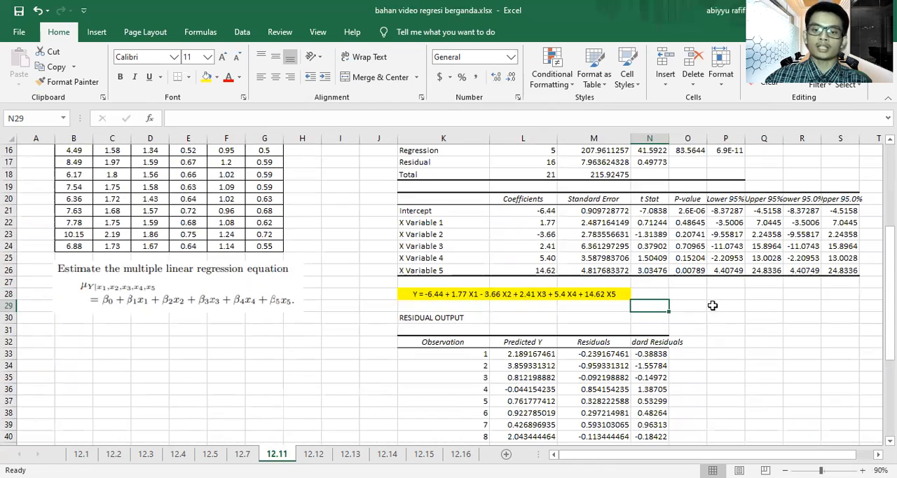
click(584, 307)
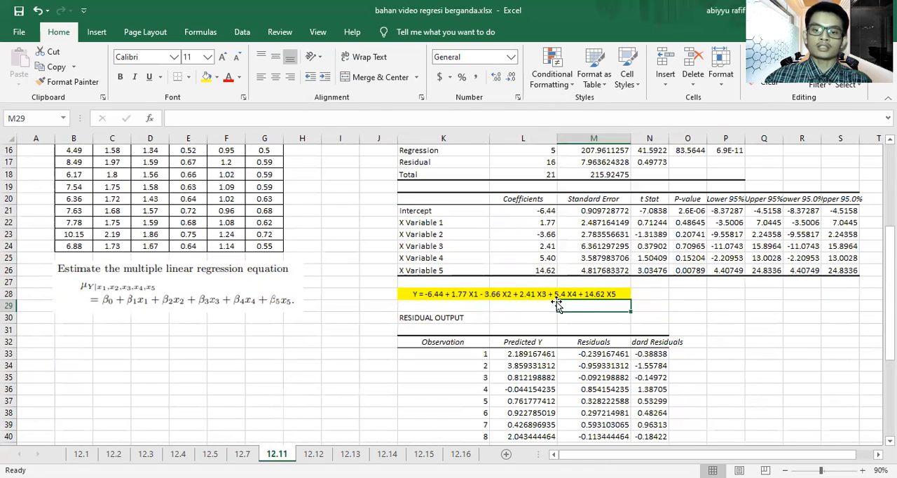
click(541, 295)
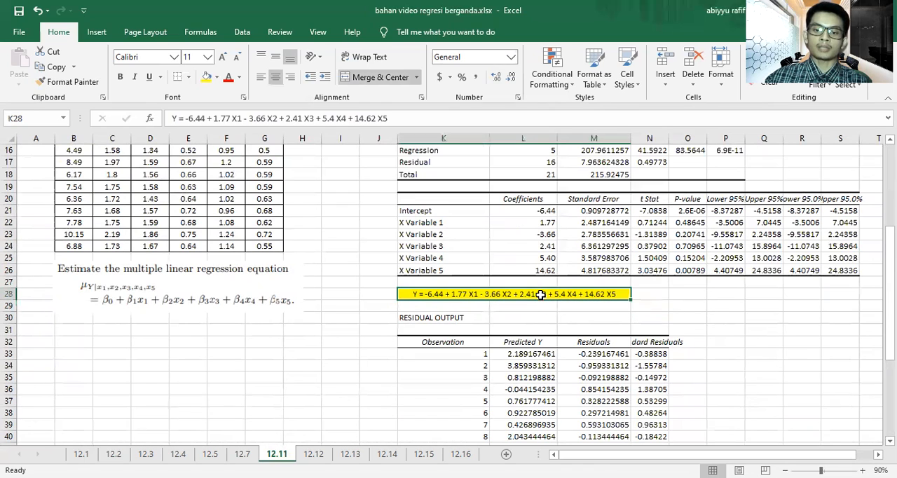
click(576, 326)
drag(526, 210, 533, 270)
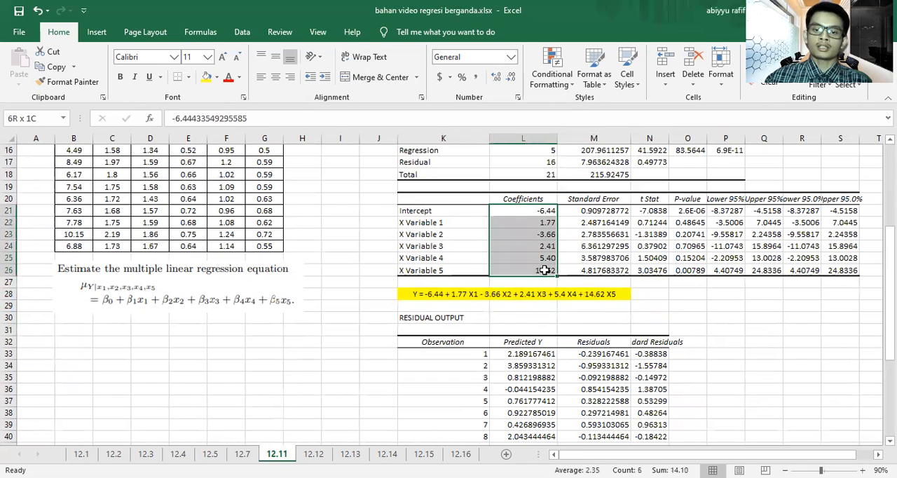
click(715, 334)
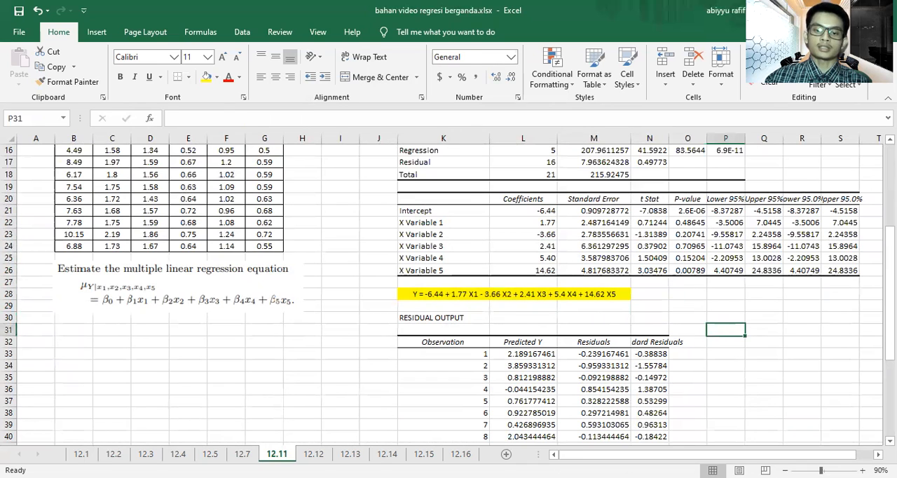
Step: Go to sheet 12.12 and read the Naval hospital personnel exercise below the data table
click(313, 453)
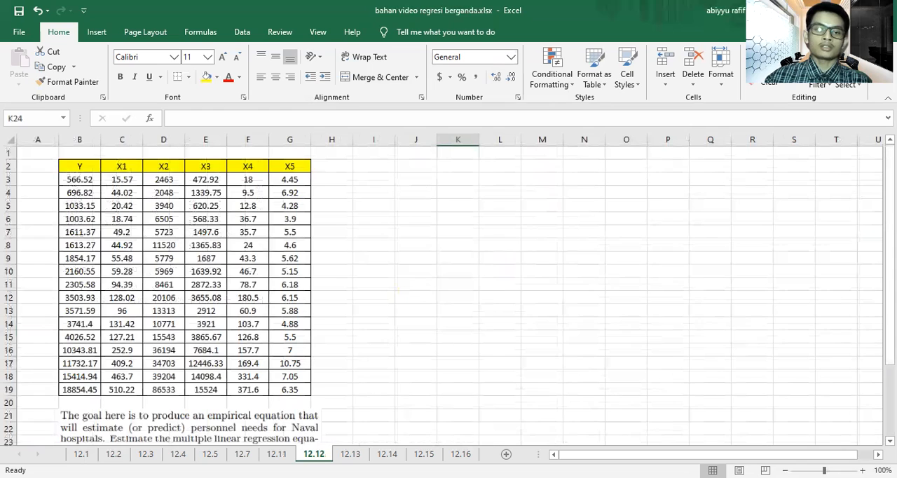
scroll(379, 278, down, 2)
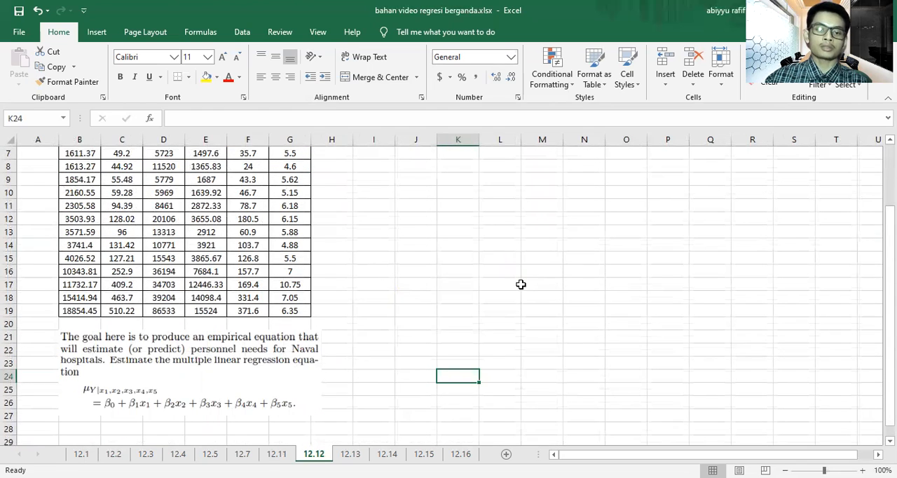
scroll(520, 283, up, 2)
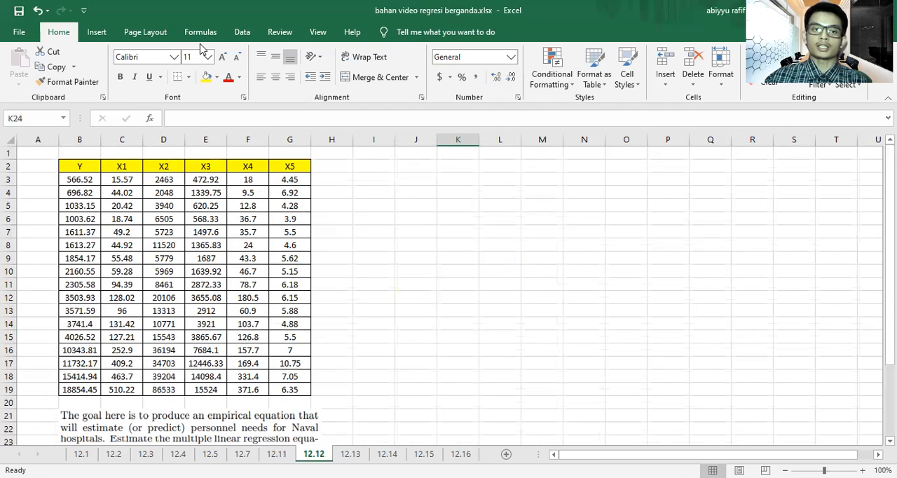
Step: Start a Regression data analysis and set the Input Y Range to B3:B19
click(241, 31)
click(769, 80)
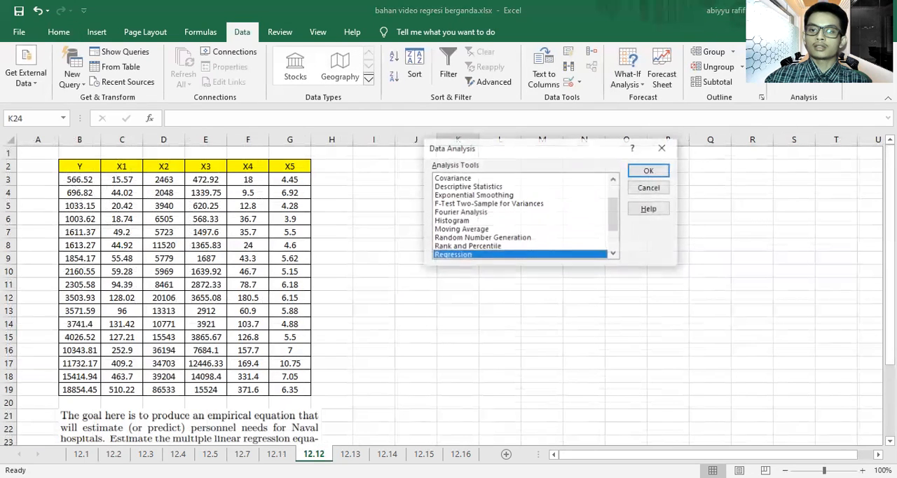
click(650, 172)
click(586, 122)
scroll(133, 238, up, 1)
scroll(133, 238, down, 1)
scroll(110, 197, up, 1)
click(83, 179)
drag(83, 179, 84, 386)
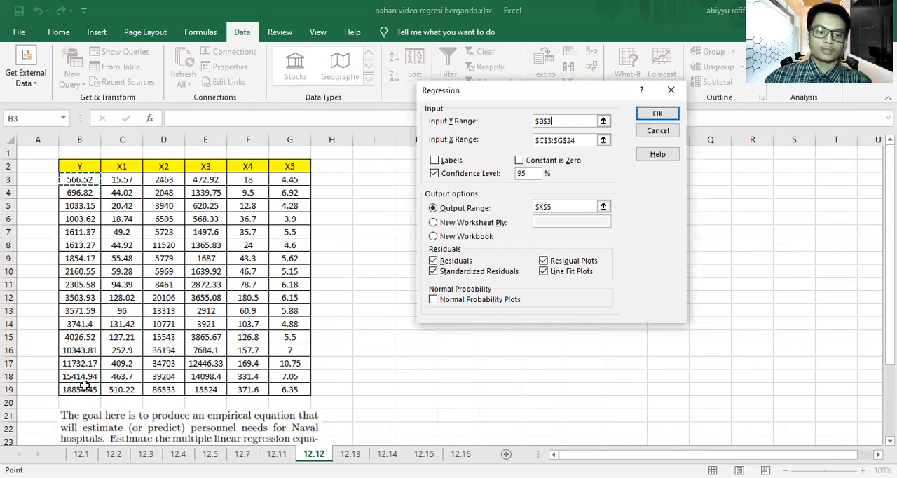
Step: Set the Input X Range of the regression to C3:G19, covering X1 to X5
click(587, 140)
scroll(216, 203, up, 1)
click(133, 180)
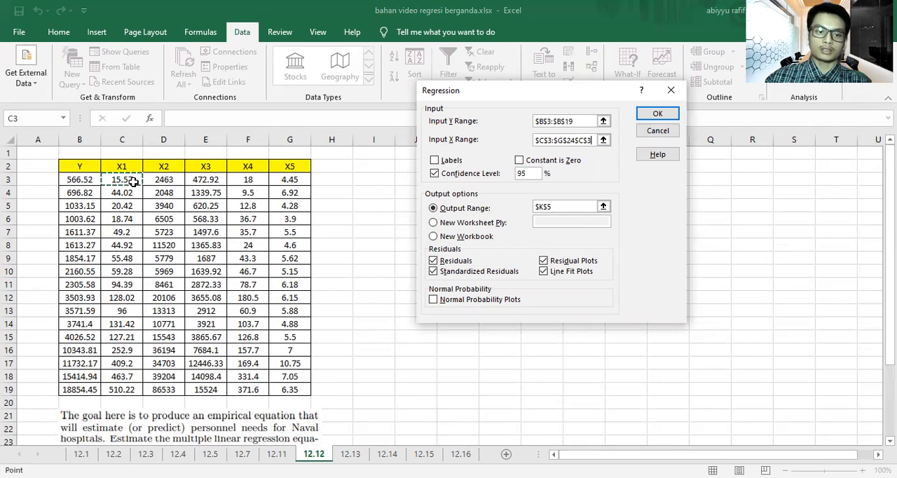
drag(138, 185, 283, 386)
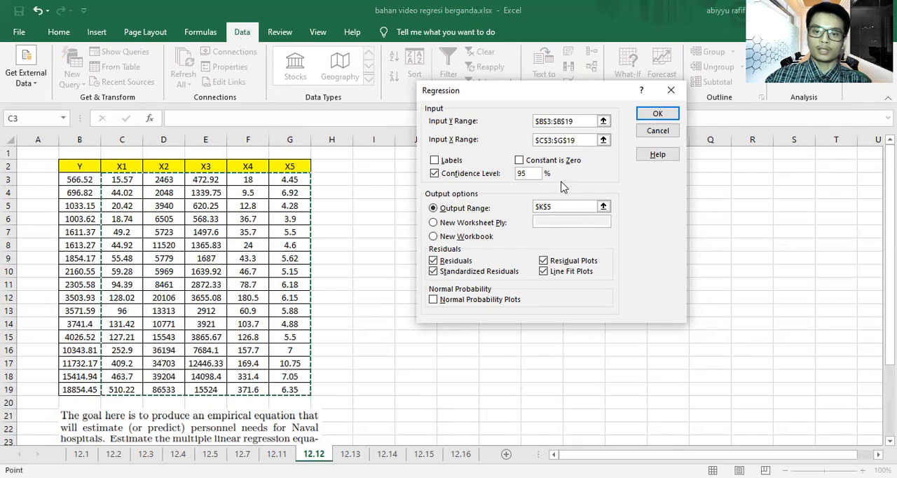
Step: Run the regression with its output starting at I4 and widen output columns I to K to fit their contents
click(576, 208)
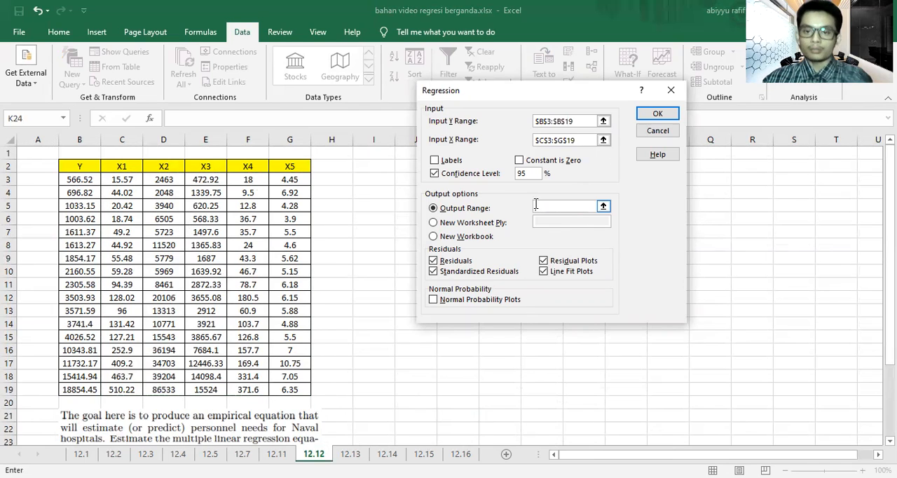
click(382, 194)
click(658, 114)
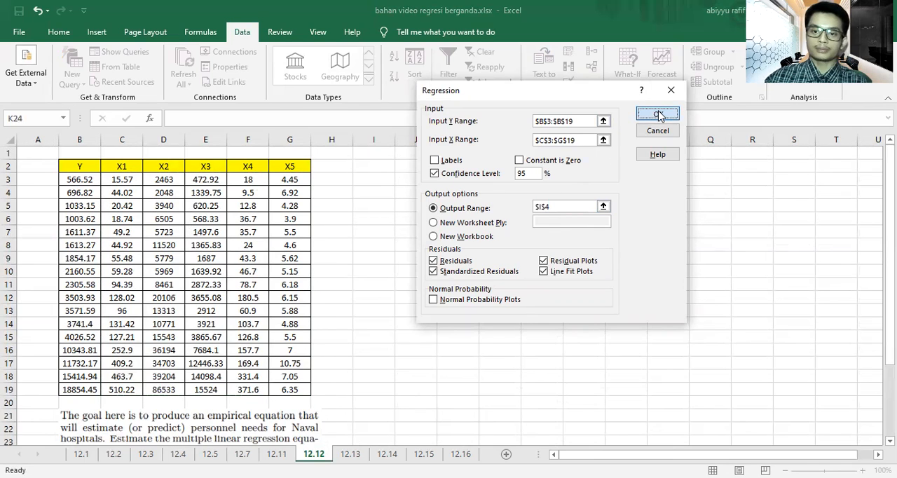
drag(396, 140, 604, 140)
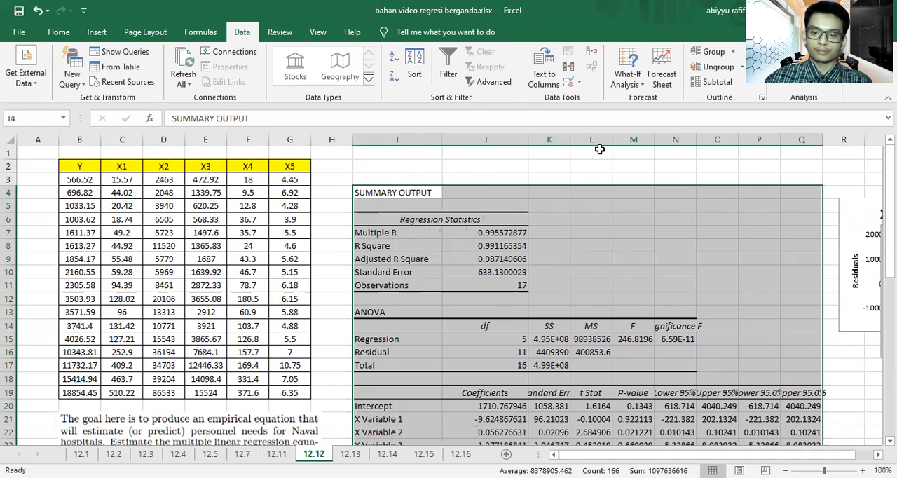
Step: Format the regression coefficients in J20:J25 to two decimal places
scroll(599, 148, down, 4)
click(522, 260)
drag(491, 247, 522, 312)
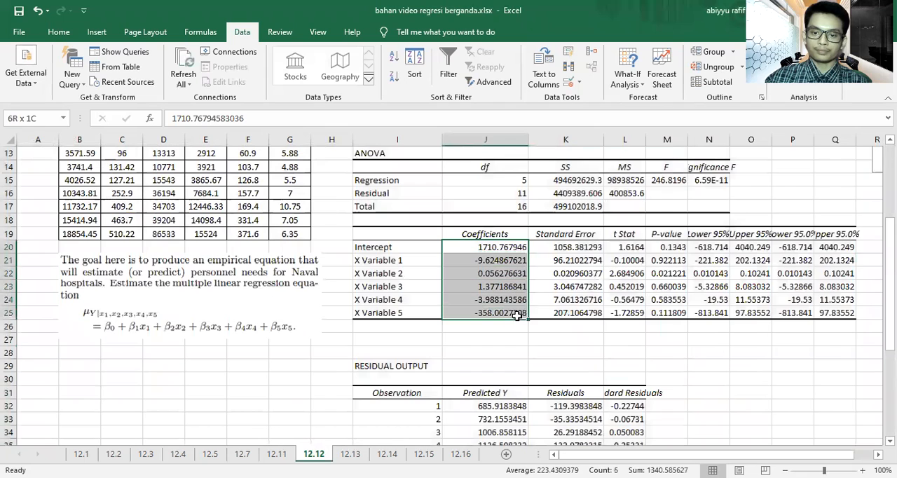
click(60, 32)
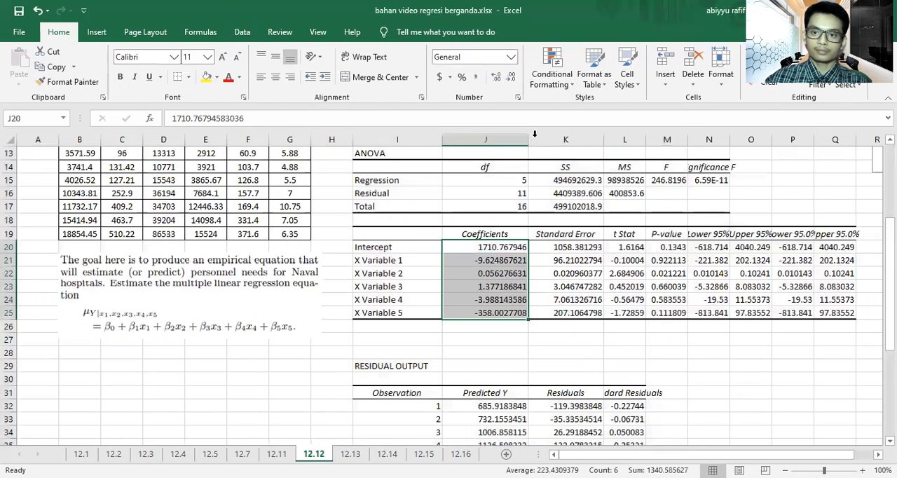
click(511, 77)
click(510, 77)
click(511, 77)
click(751, 381)
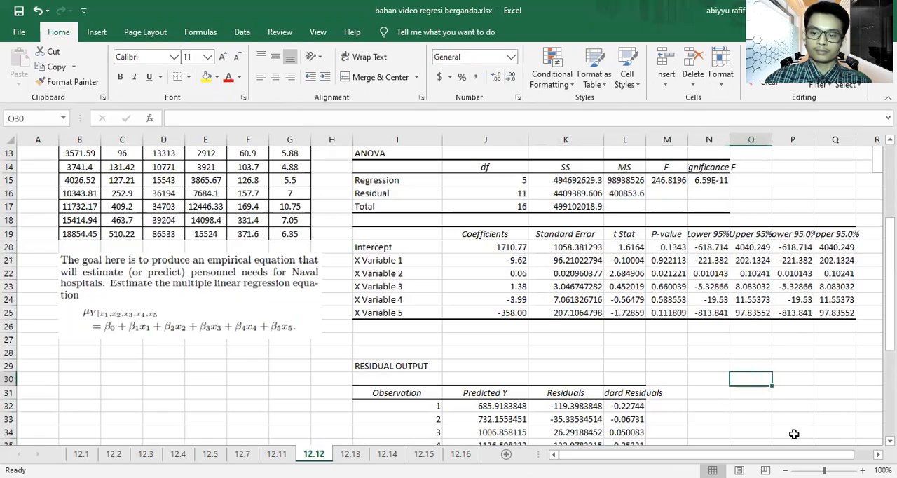
Step: Merge and center cells I27:K27 below the coefficients table to hold the regression equation
click(863, 471)
click(863, 471)
click(863, 471)
click(863, 471)
click(862, 471)
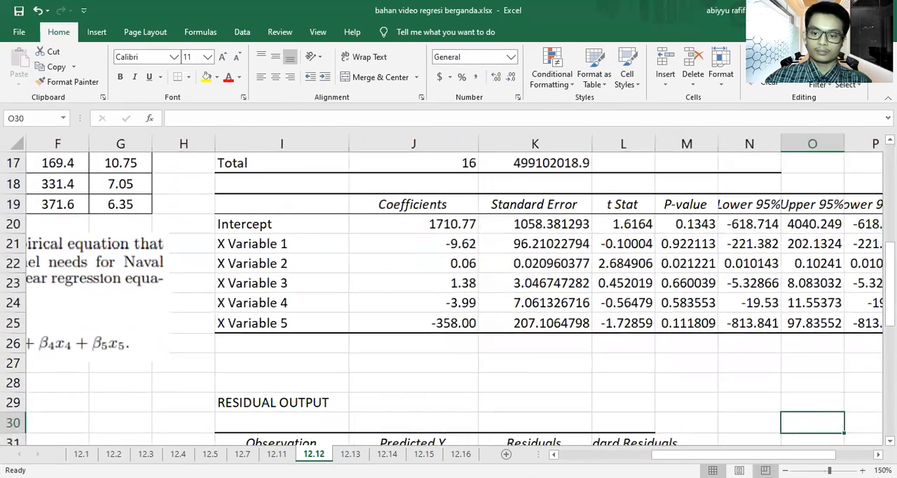
scroll(455, 297, left, 3)
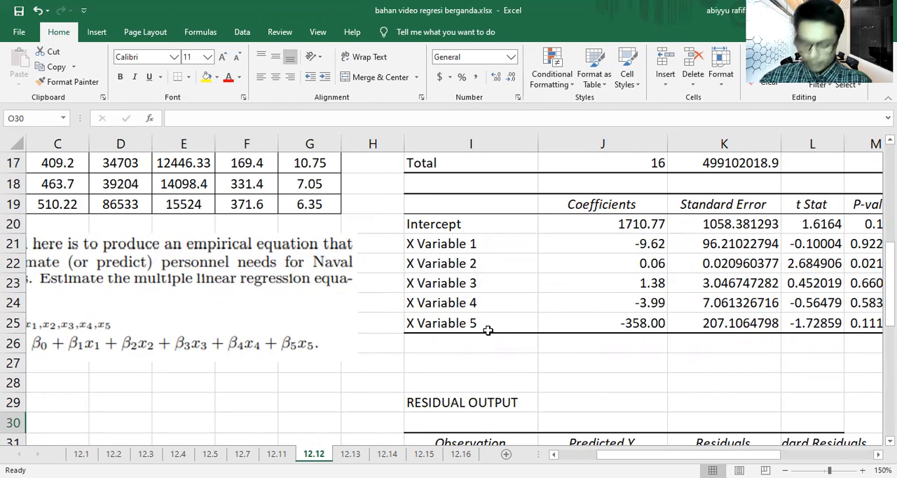
drag(503, 358, 729, 356)
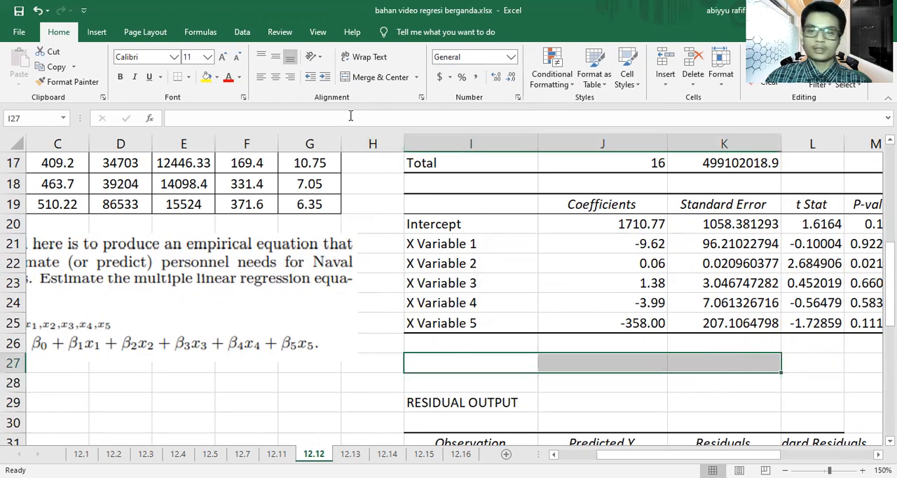
click(350, 78)
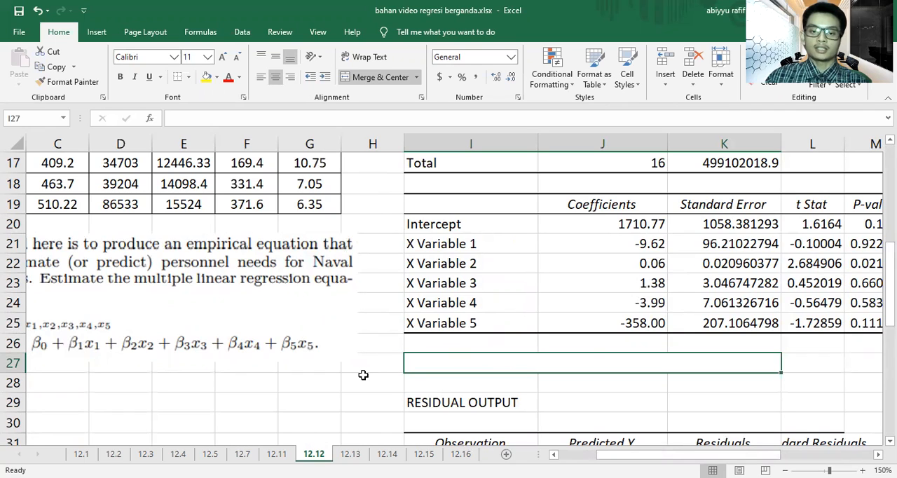
Step: Enter the regression equation Y = 1710.77 - 9.62 X1 + 0.06 X2 + 1.38 X3 - 3.99 X4 -358 X5 in merged cell I27
text(Y =)
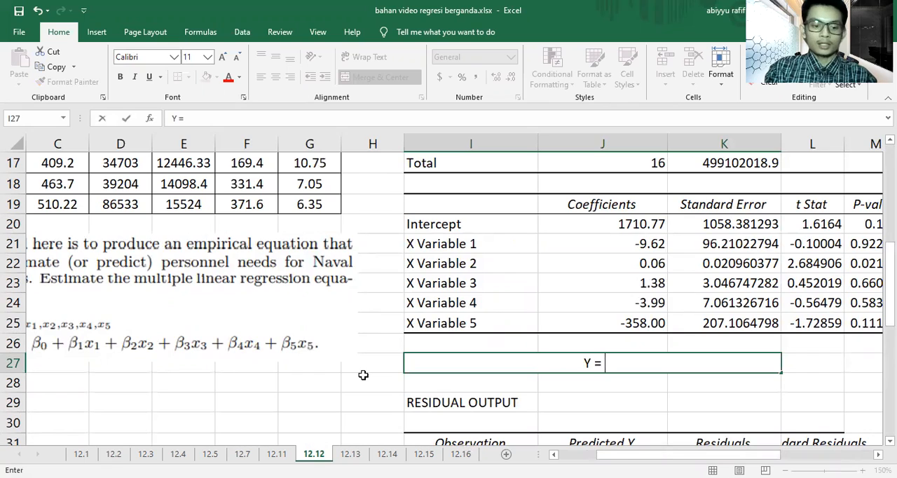
text( 1710.)
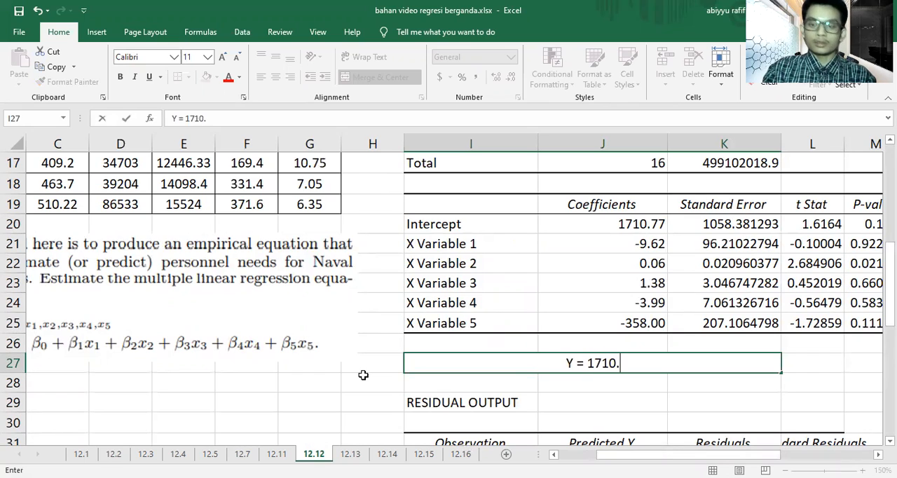
text(77 +)
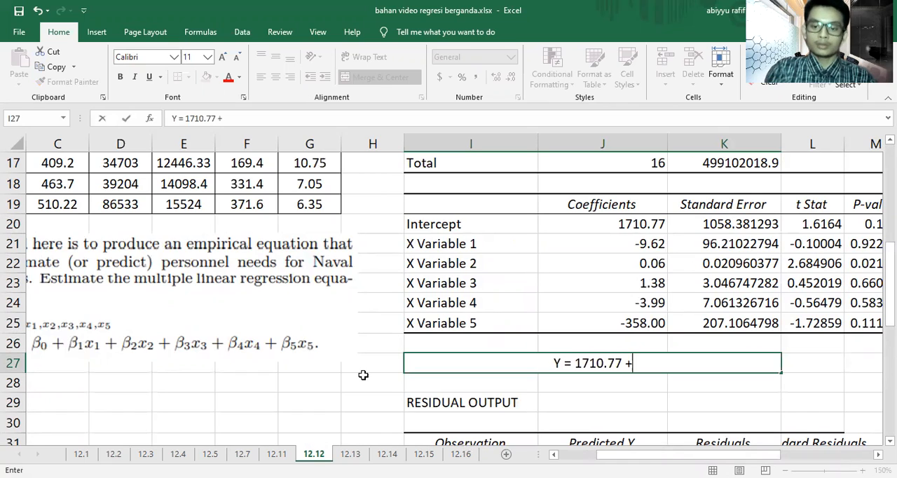
key(BackSpace)
key(BackSpace)
text(- 9.)
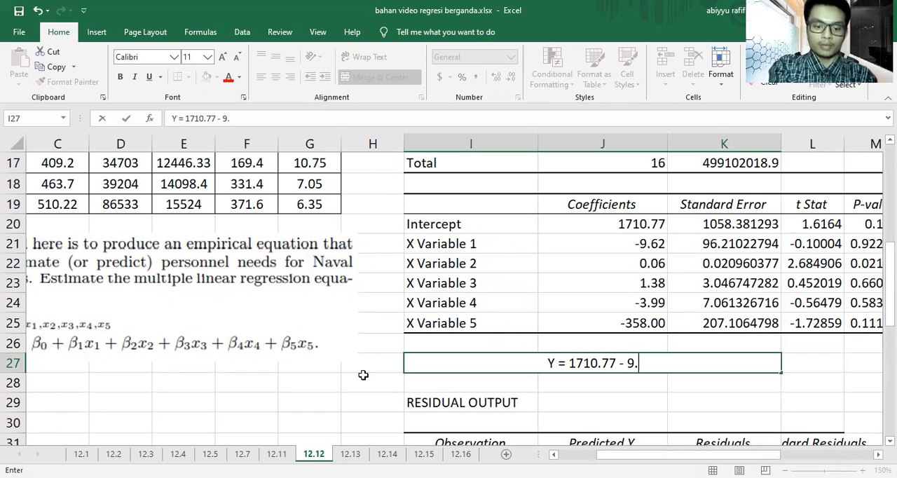
text(62 X1)
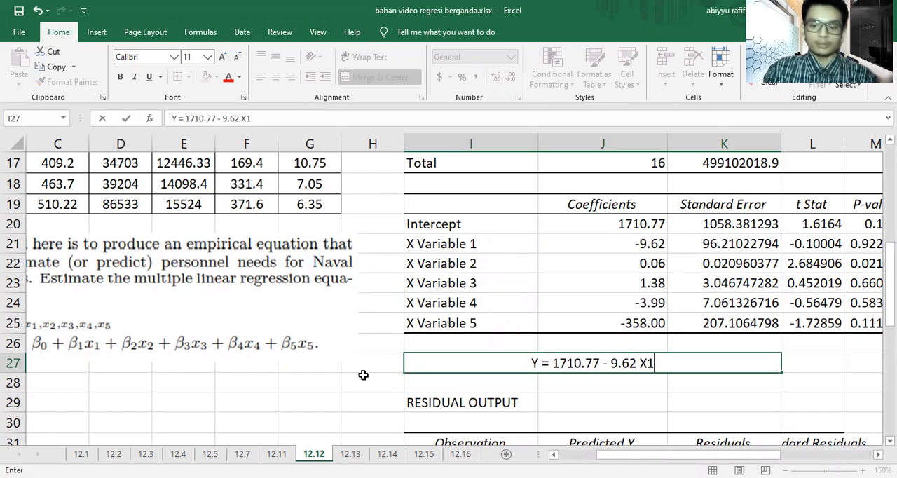
text( +)
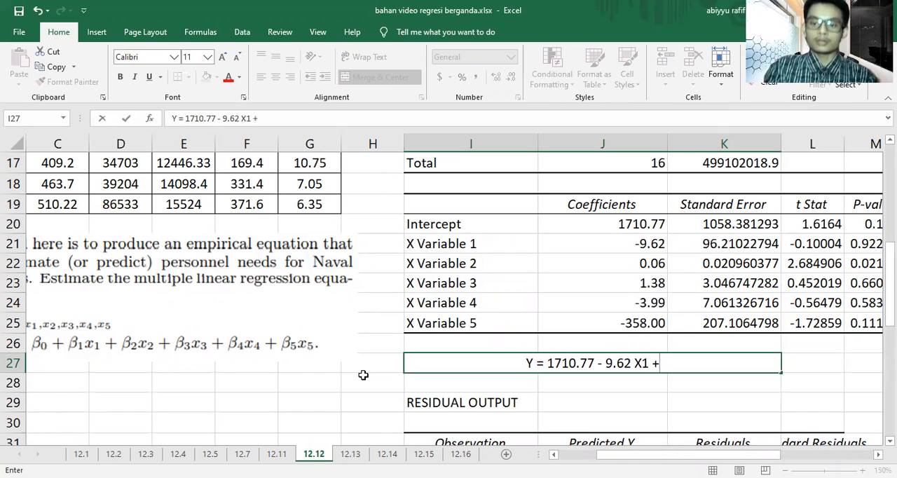
text( 0.06)
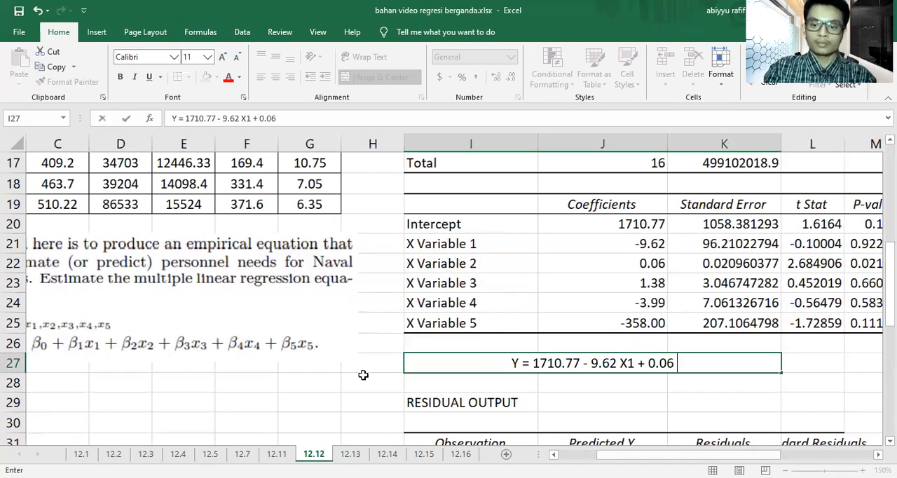
text( X2)
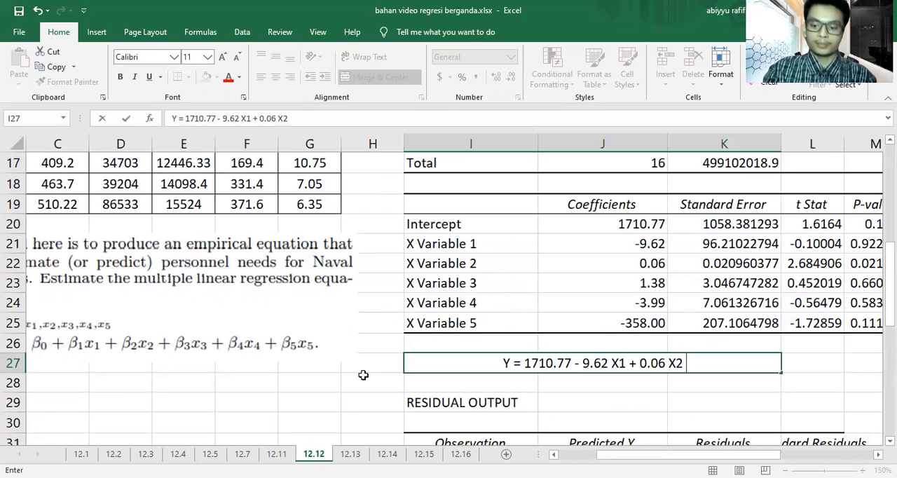
text( +)
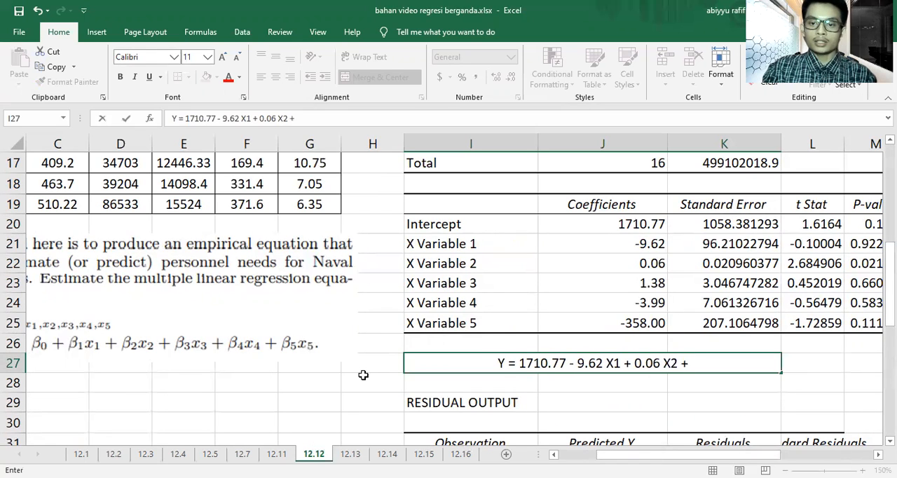
text( 1.38)
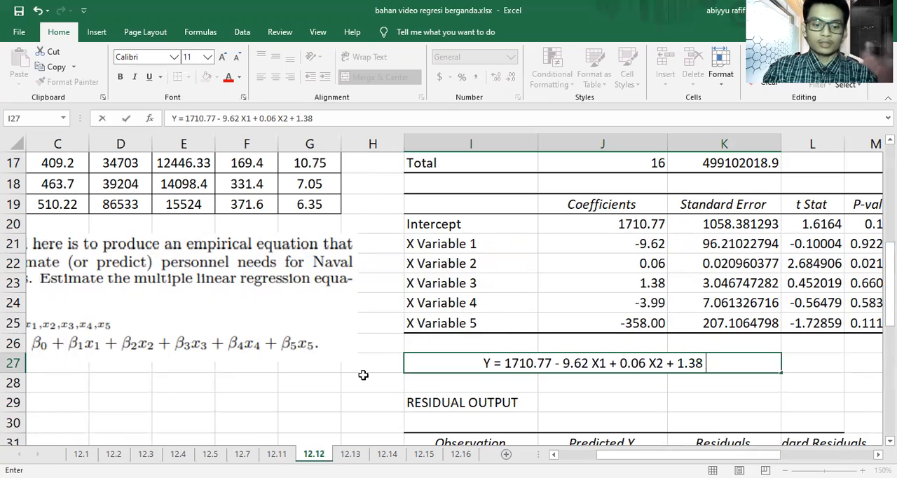
text( X3)
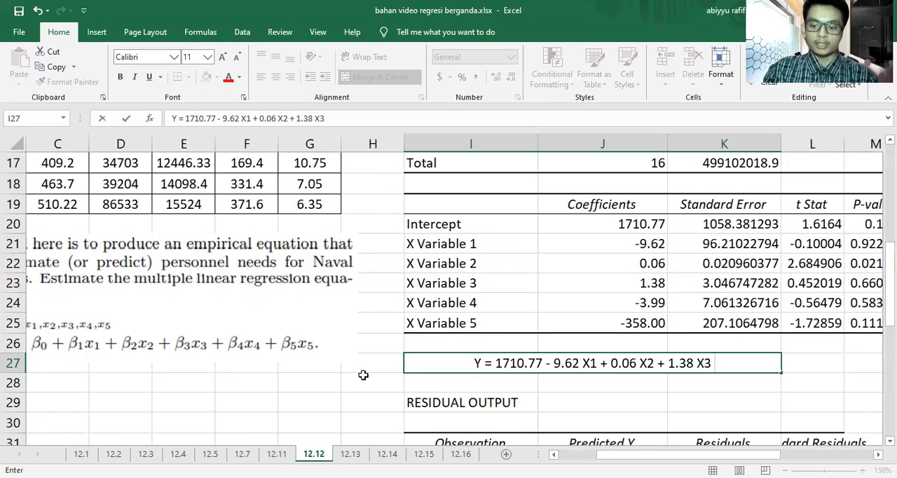
text( +)
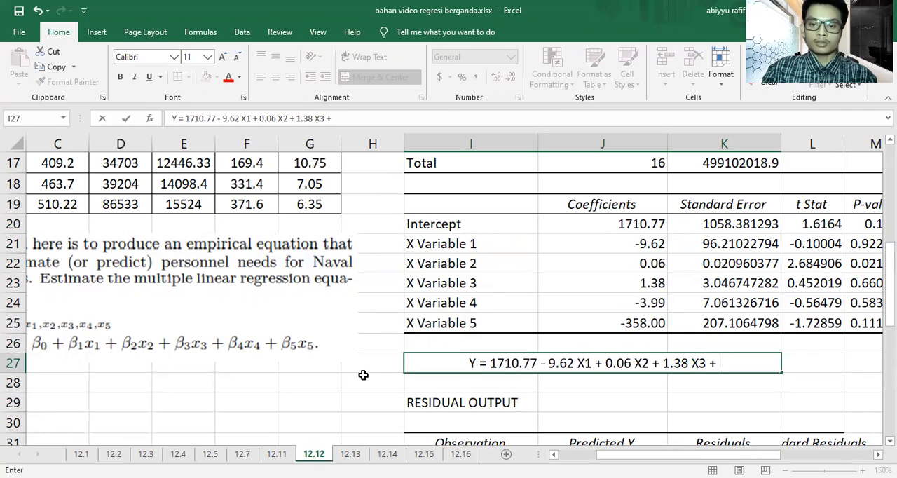
key(BackSpace)
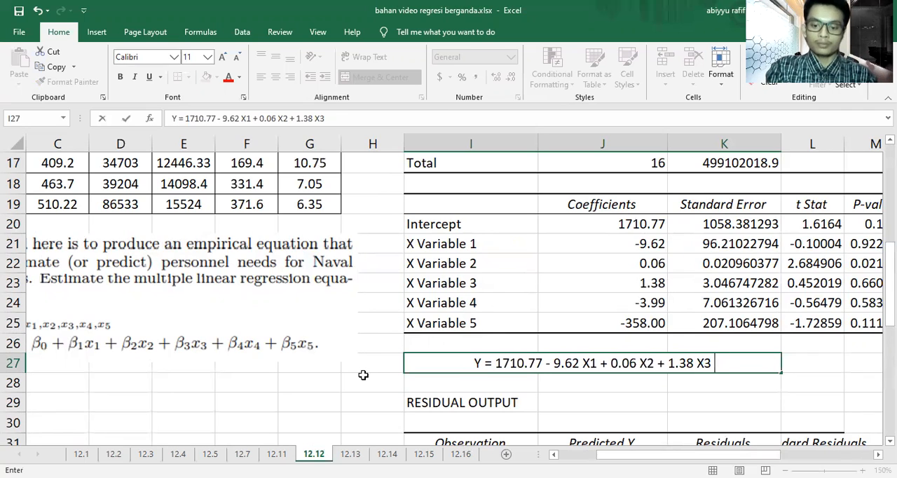
text(- 3.99)
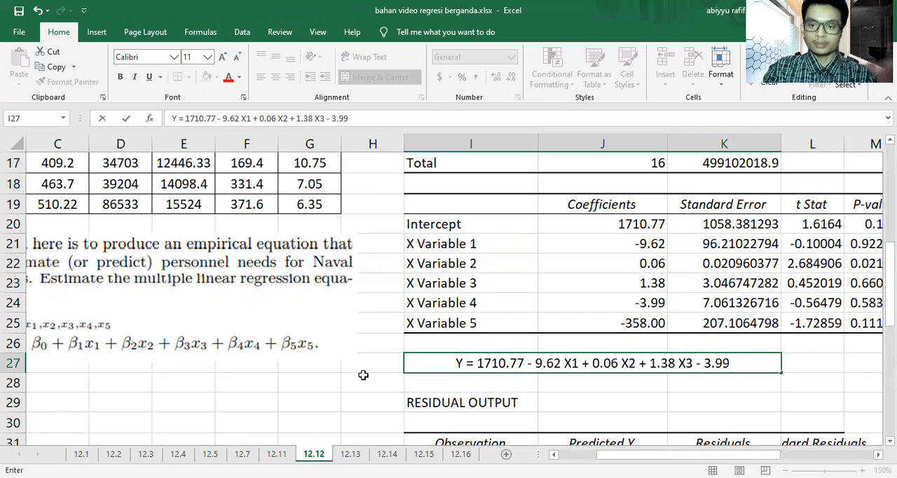
text( X)
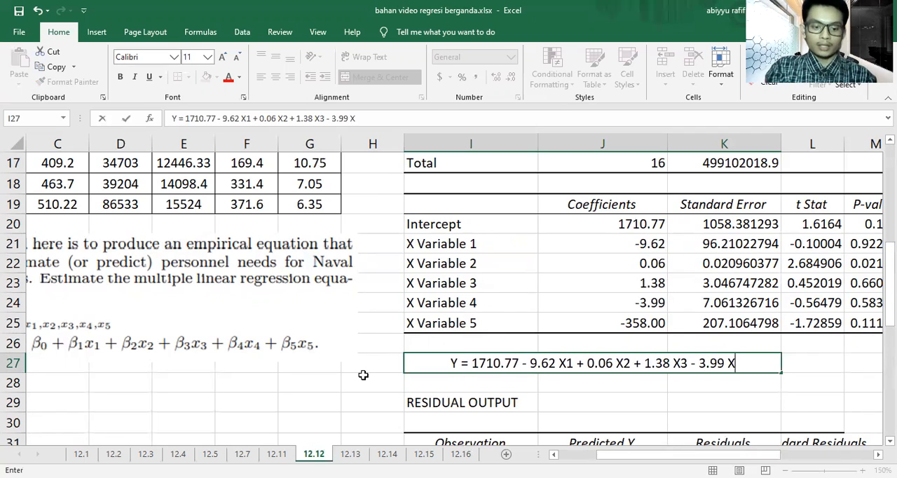
text(4)
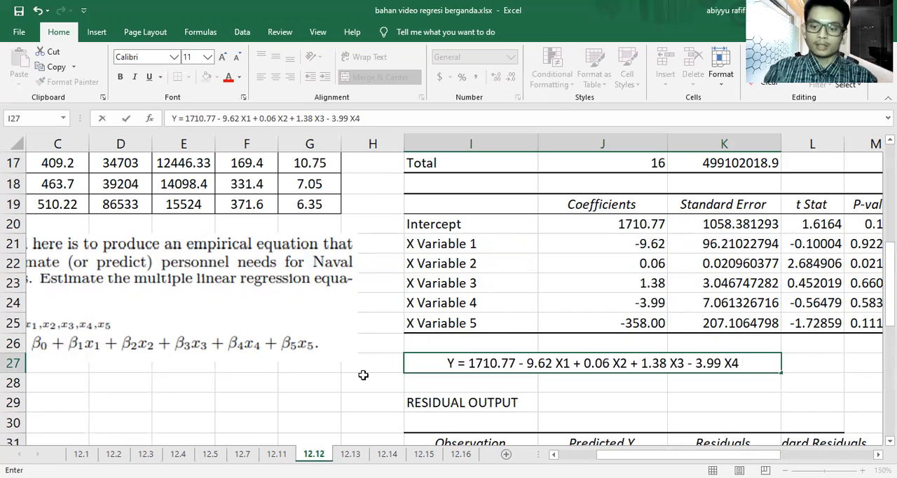
text( +)
key(BackSpace)
text(-)
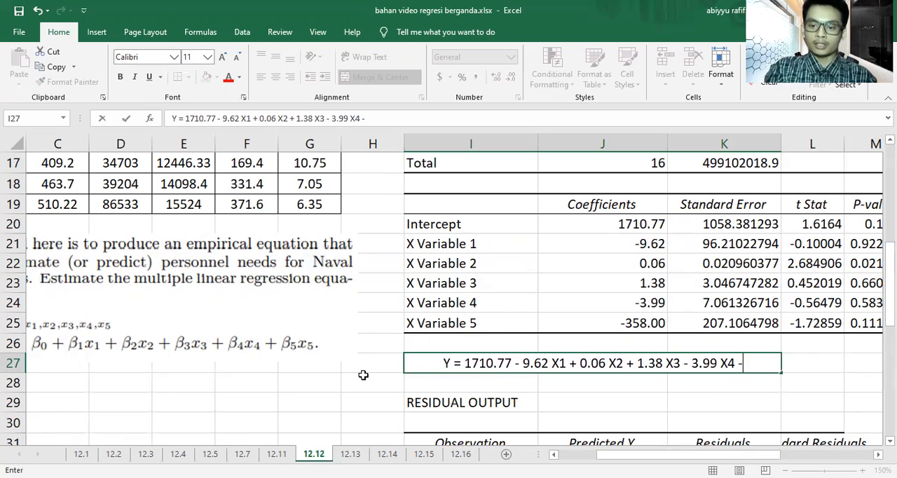
text(3)
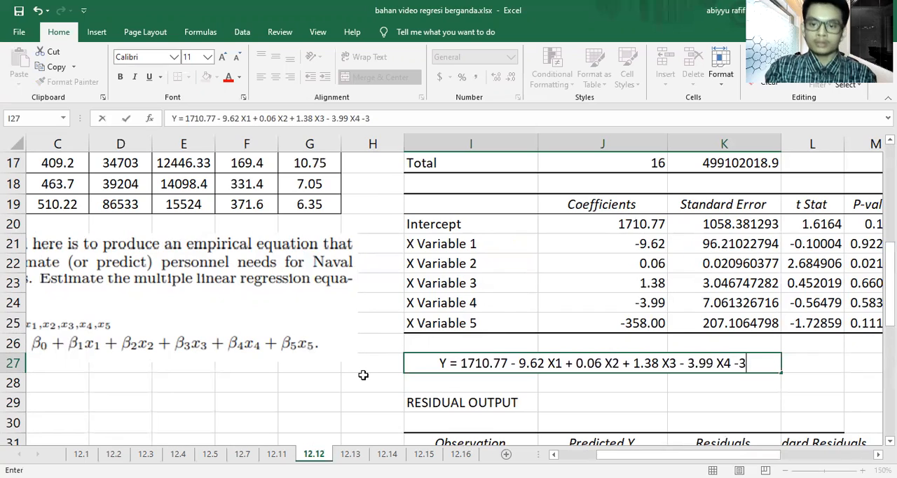
text(58)
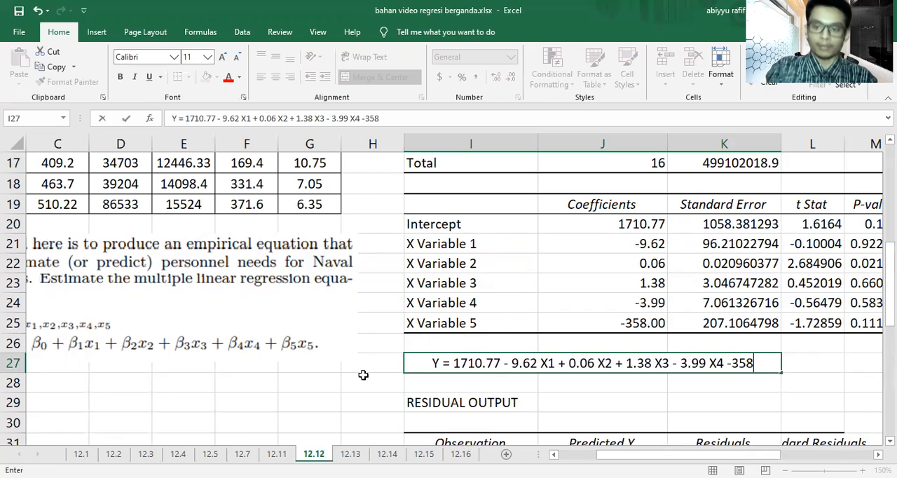
text( X)
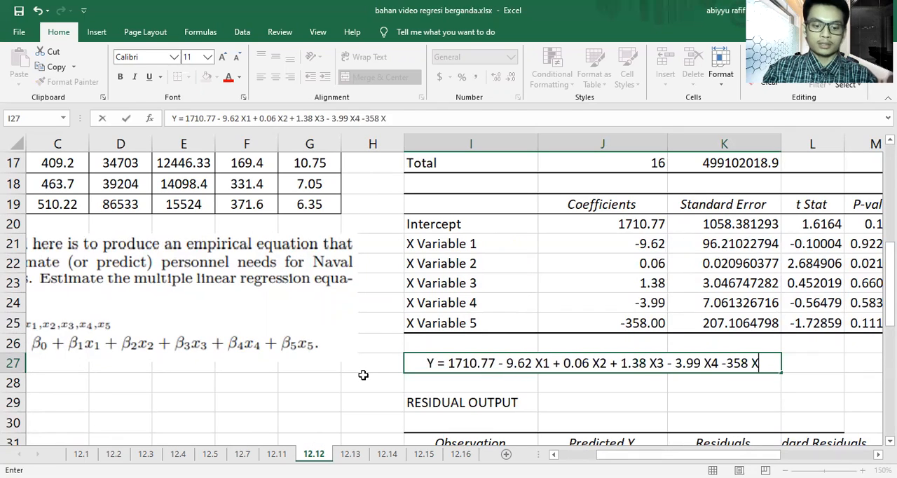
text(5)
key(Left)
key(Left)
key(Left)
key(Left)
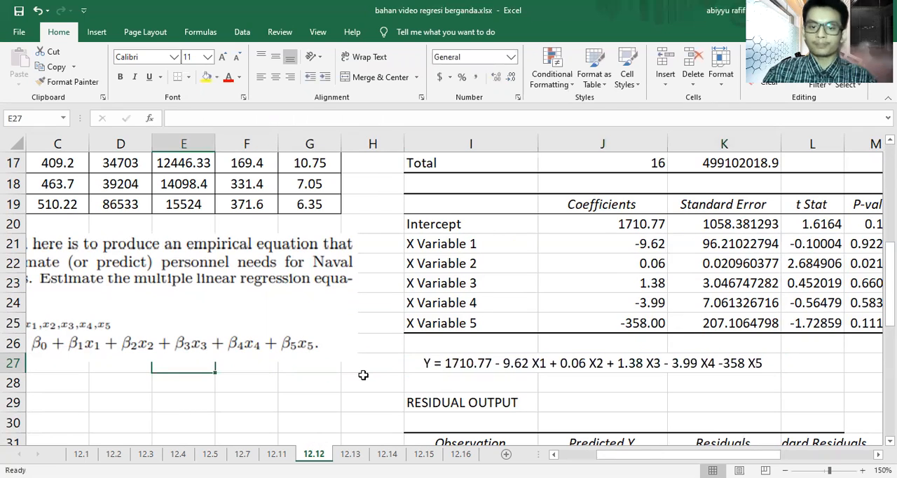
Step: Insert the missing space before 358 in the I27 equation and fill the cell with yellow
click(686, 368)
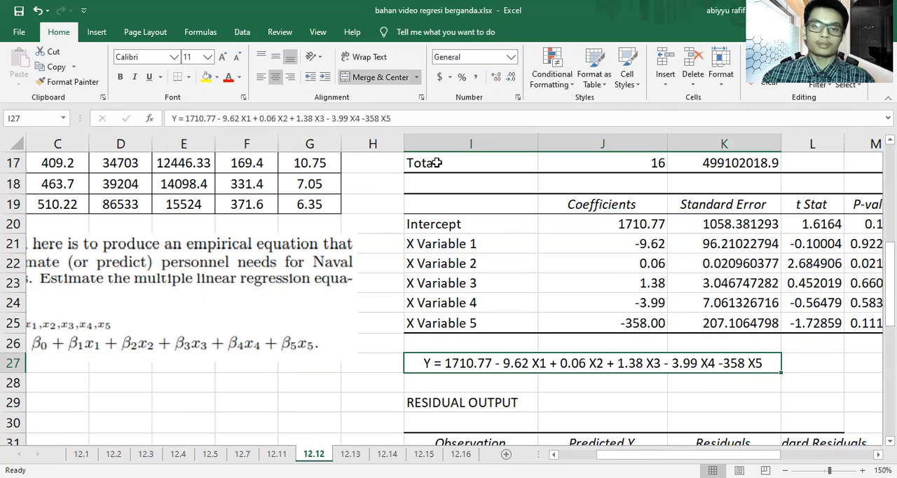
click(369, 119)
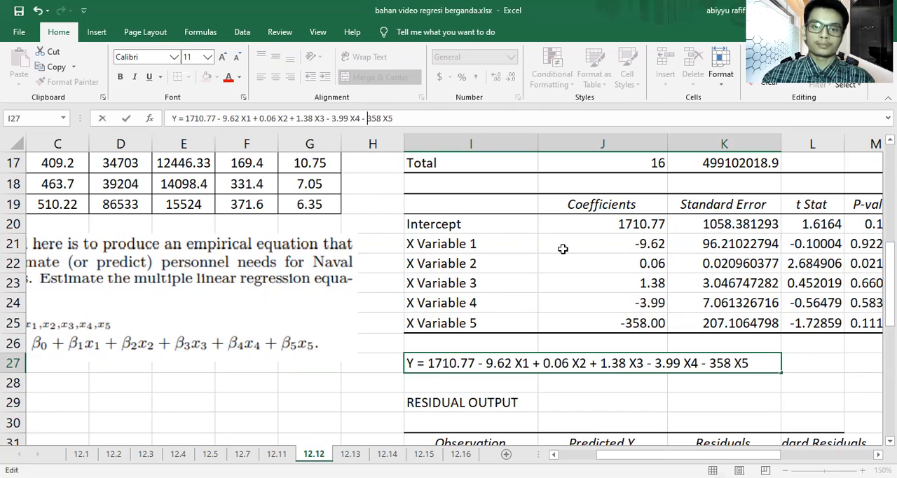
click(660, 408)
click(667, 362)
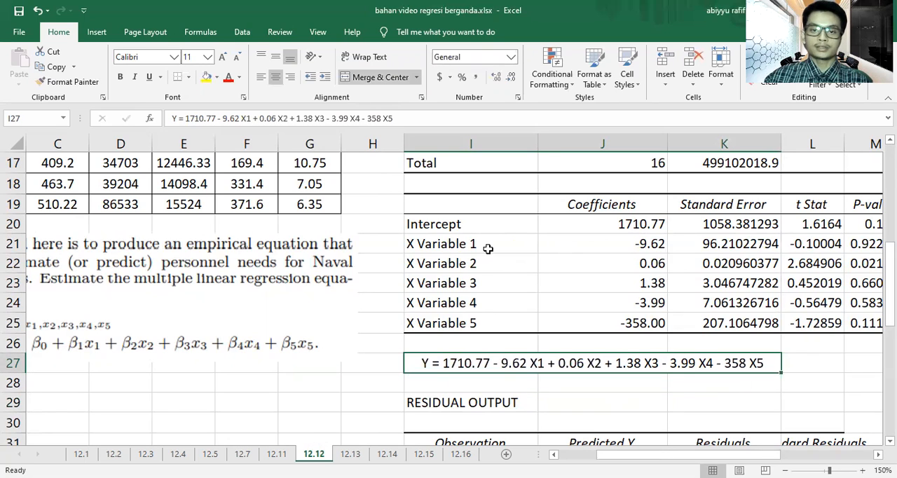
click(207, 77)
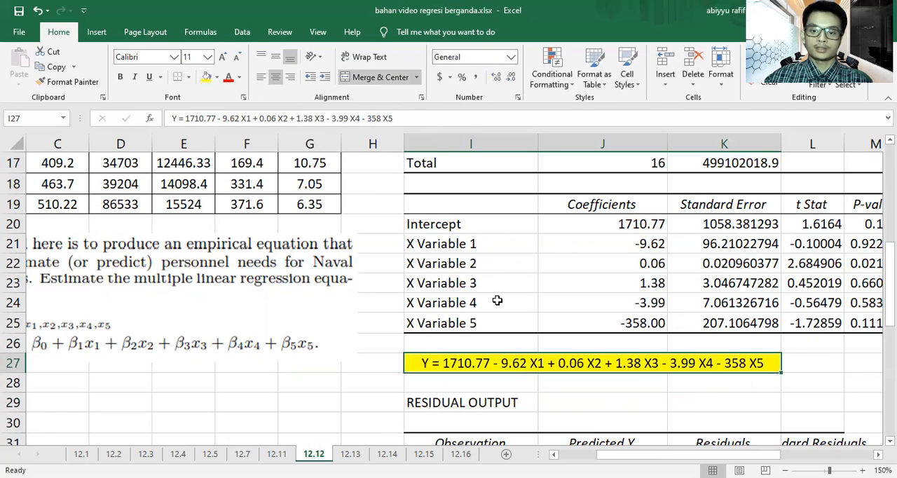
click(667, 386)
Step: Review the residual output, the coefficients and the equation on sheet 12.12 against the exercise's requested regression equation
scroll(666, 386, down, 3)
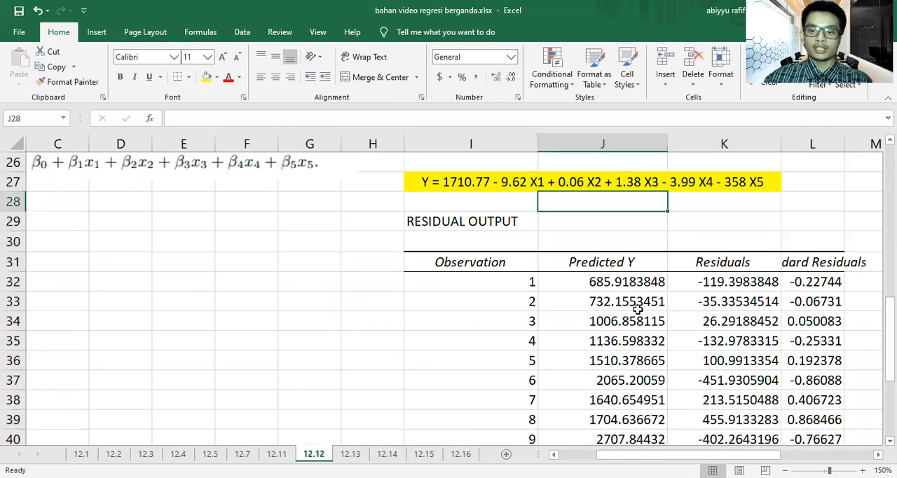
scroll(631, 298, up, 1)
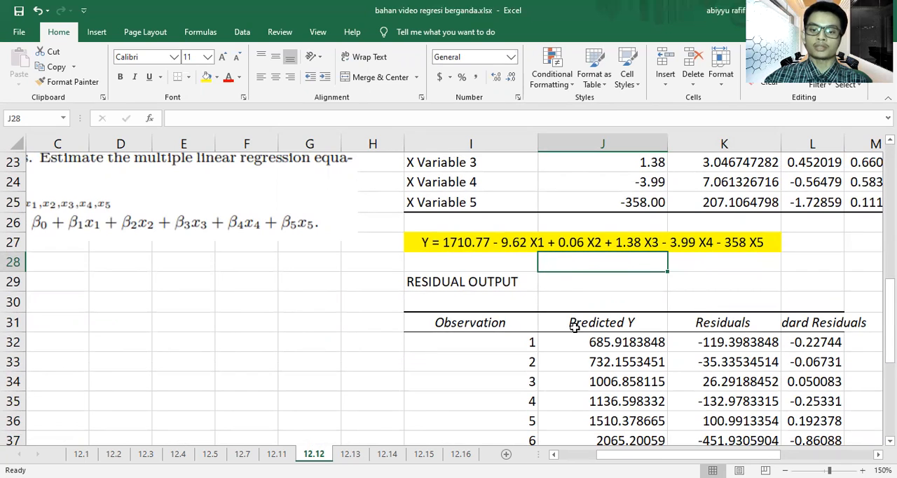
scroll(509, 295, up, 1)
scroll(491, 309, down, 1)
scroll(476, 300, up, 2)
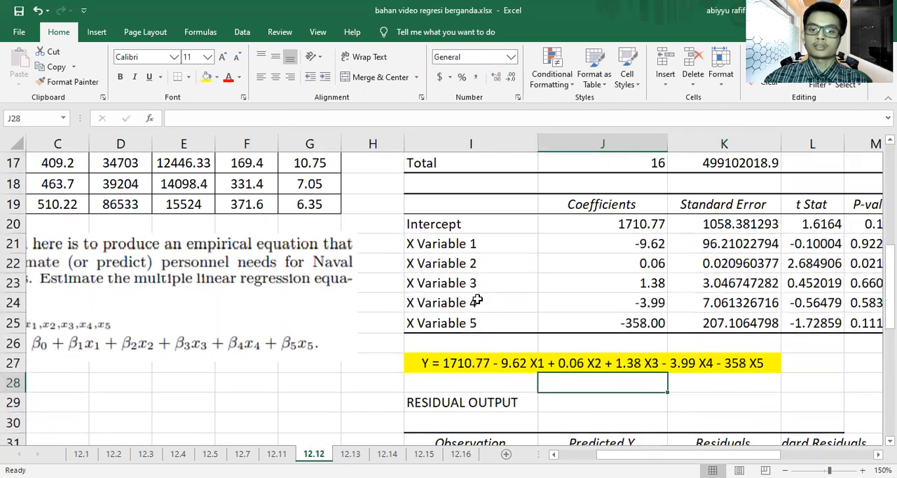
drag(611, 221, 678, 343)
click(511, 361)
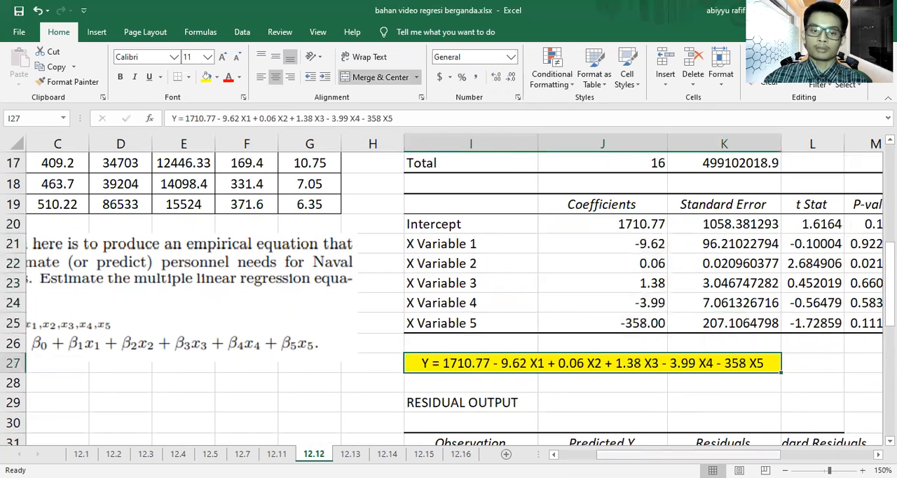
drag(649, 455, 604, 454)
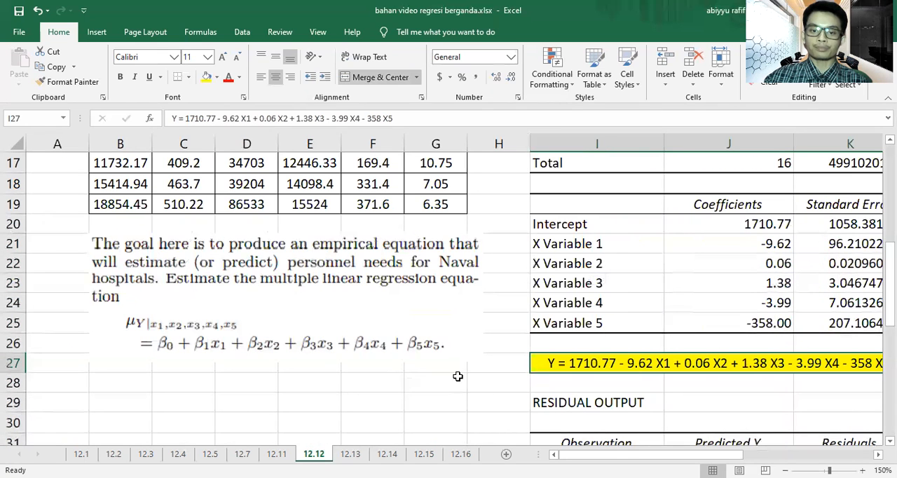
click(784, 471)
click(785, 471)
click(785, 471)
click(784, 471)
click(785, 471)
click(785, 471)
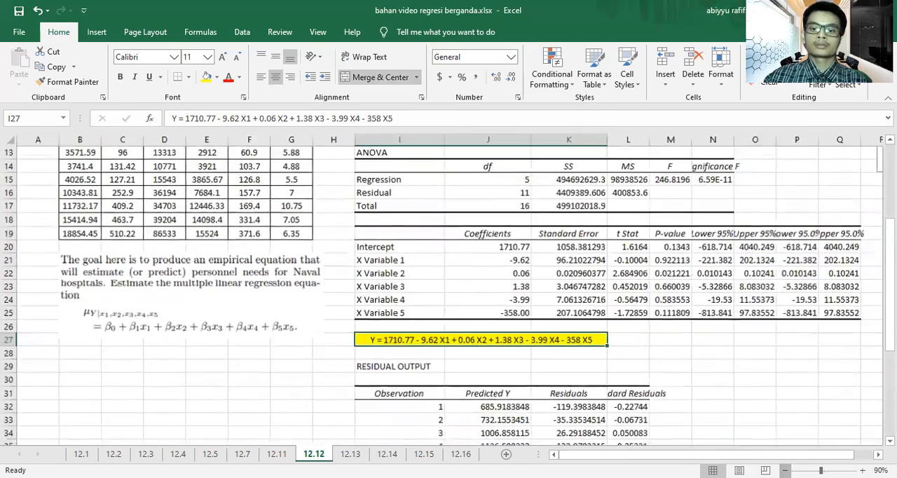
click(785, 471)
scroll(584, 359, up, 2)
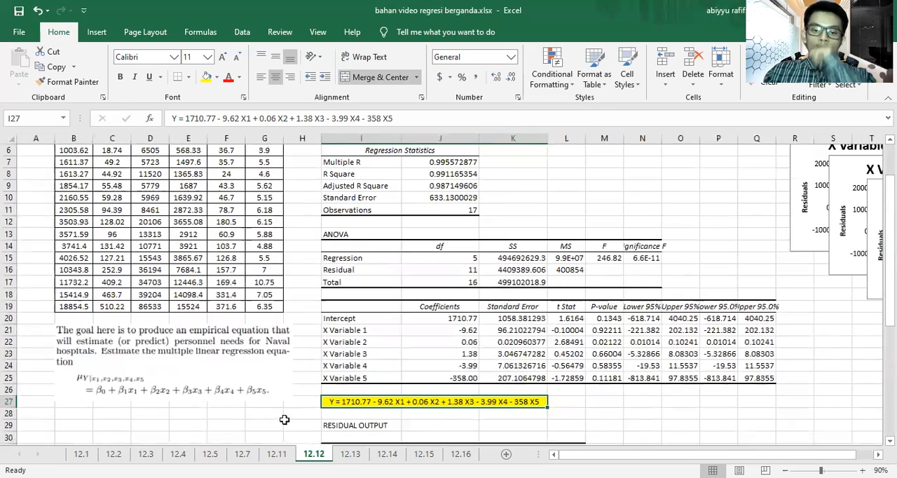
Step: On sheet 12.13, set up a Regression analysis with Y range B3:B8 and X range C3:D8
click(350, 454)
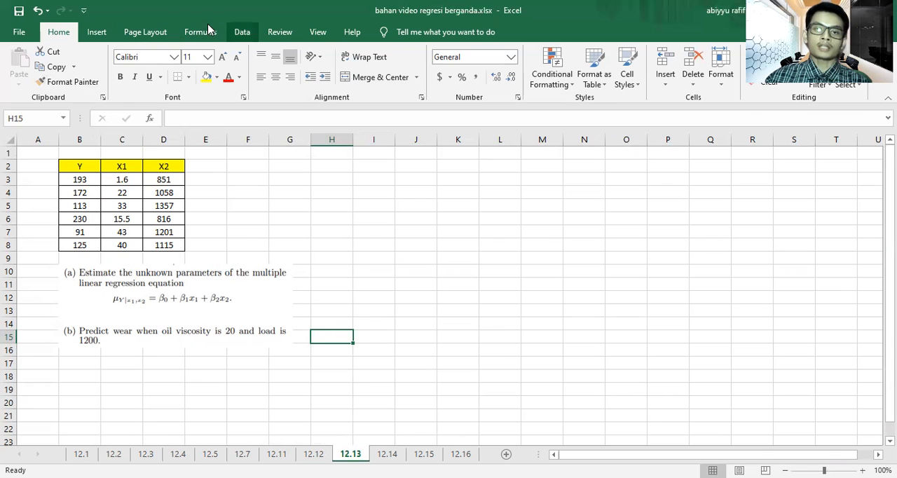
click(242, 31)
click(789, 84)
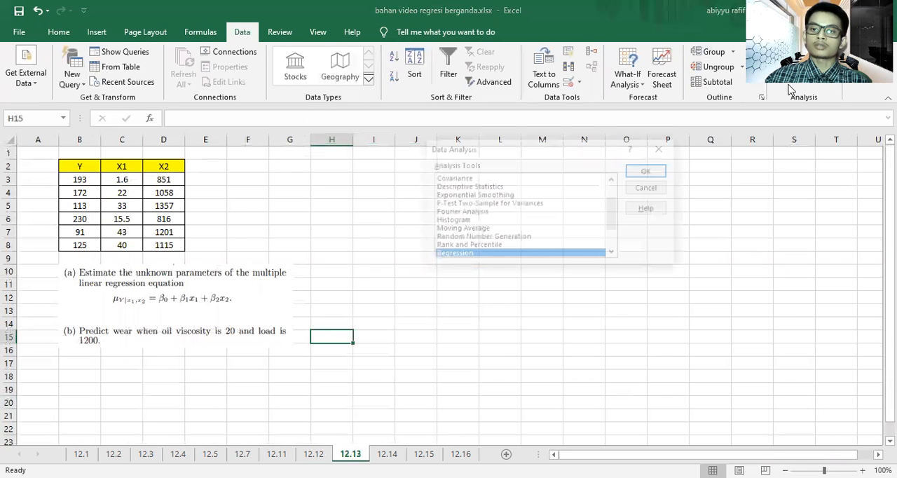
click(646, 171)
click(574, 120)
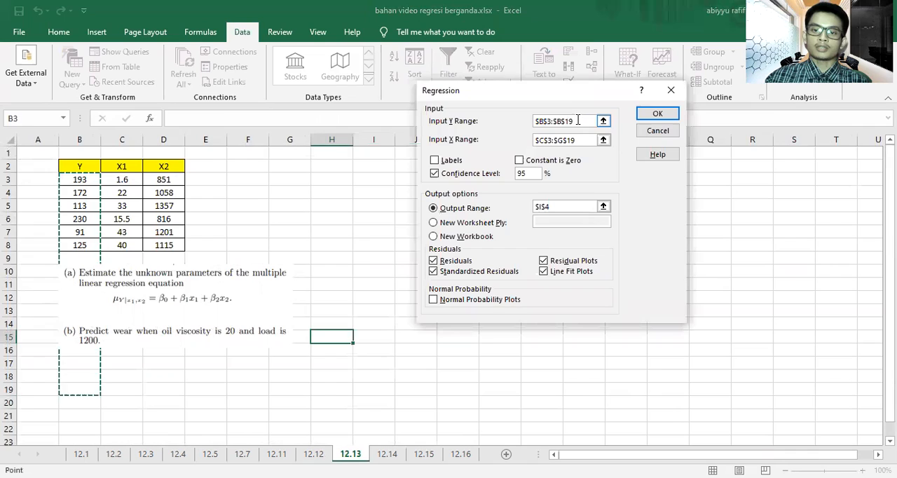
click(86, 180)
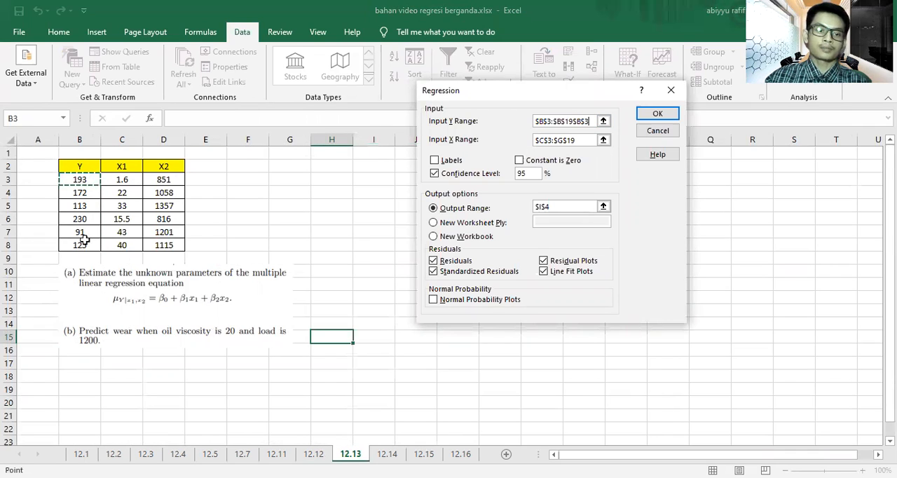
click(585, 142)
click(122, 183)
drag(122, 183, 164, 243)
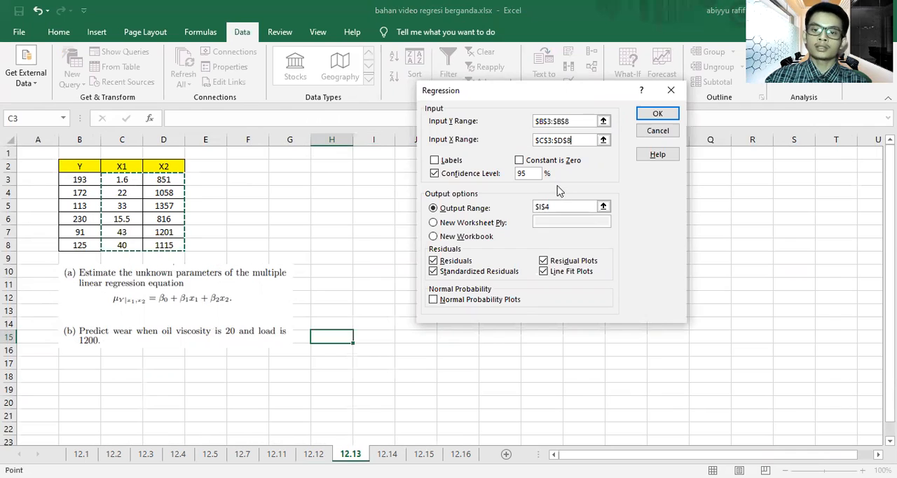
Step: Run the regression with its output starting at cell I3, and widen columns I to K to fit their contents
click(565, 205)
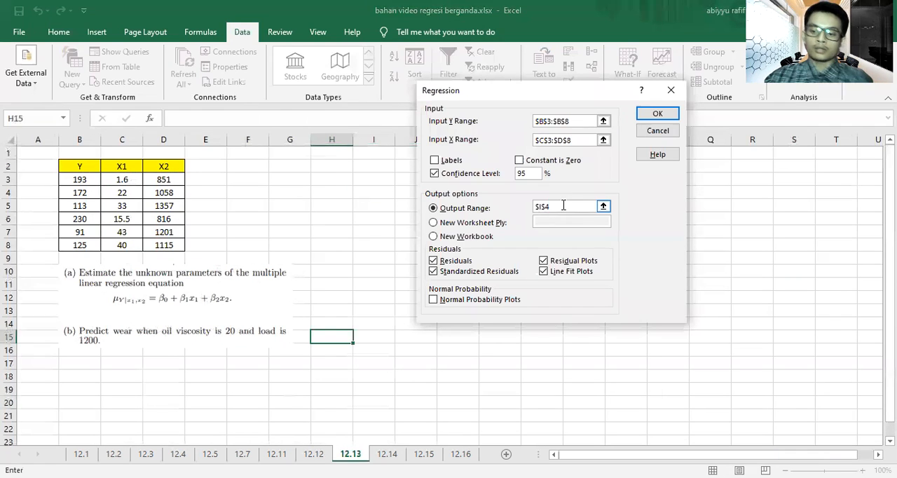
click(368, 180)
click(657, 113)
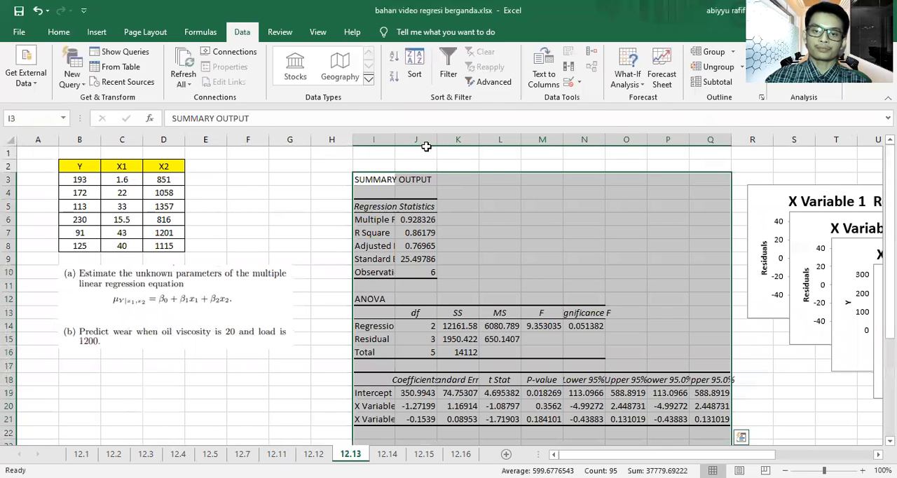
drag(394, 142, 584, 140)
scroll(632, 315, down, 3)
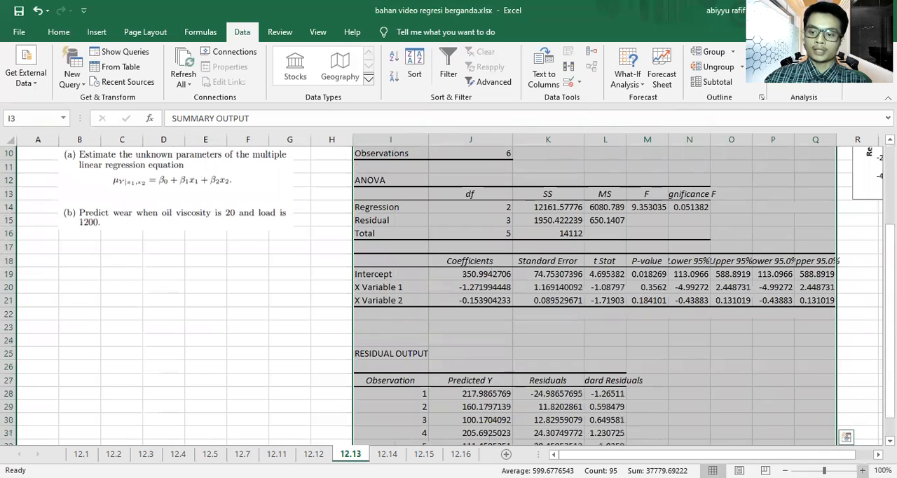
click(775, 378)
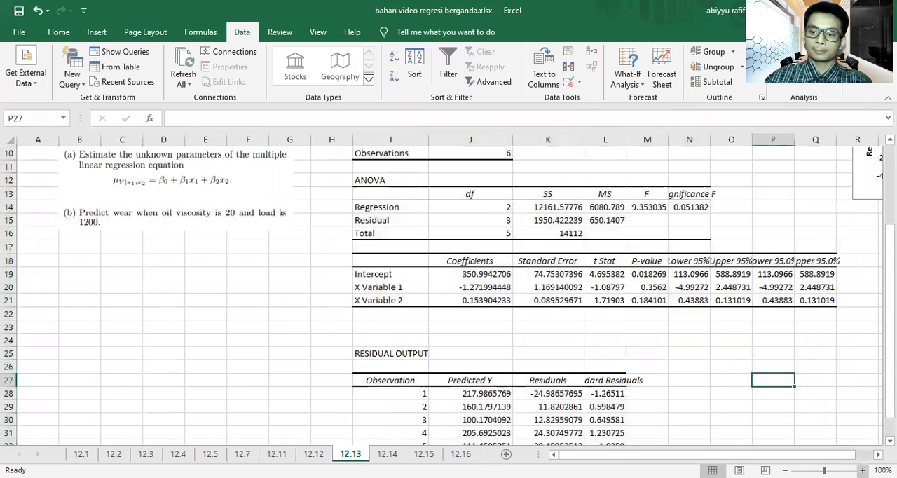
Step: Format the intercept and X variable coefficients in J19:J21 to show two decimal places
click(862, 470)
click(862, 470)
click(862, 470)
click(862, 470)
click(861, 470)
click(862, 470)
click(862, 470)
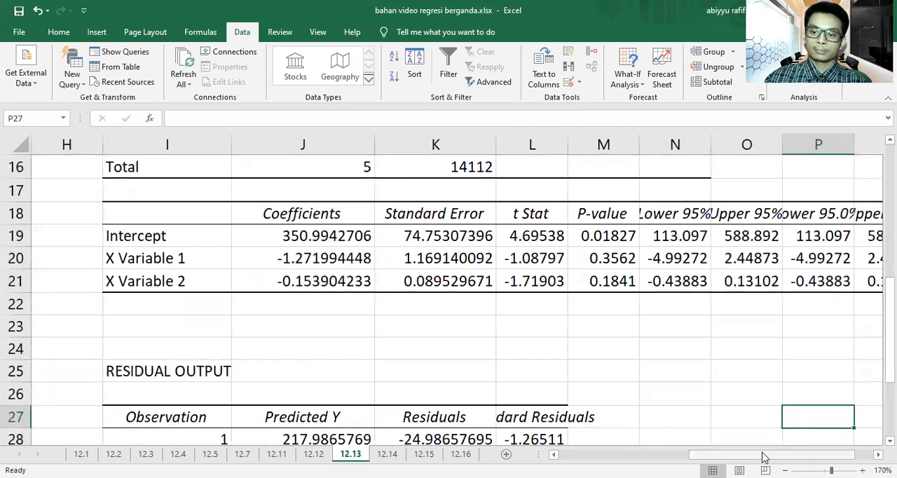
drag(763, 456, 663, 456)
drag(733, 454, 762, 454)
drag(607, 238, 602, 282)
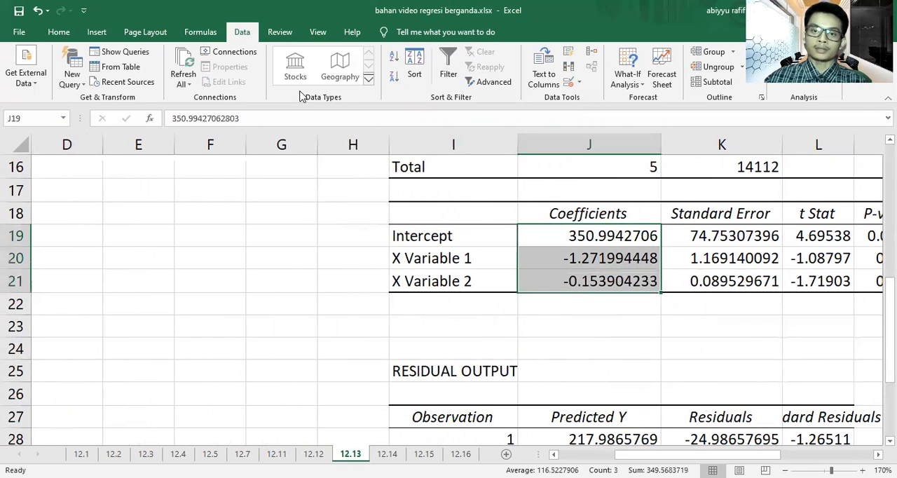
click(59, 32)
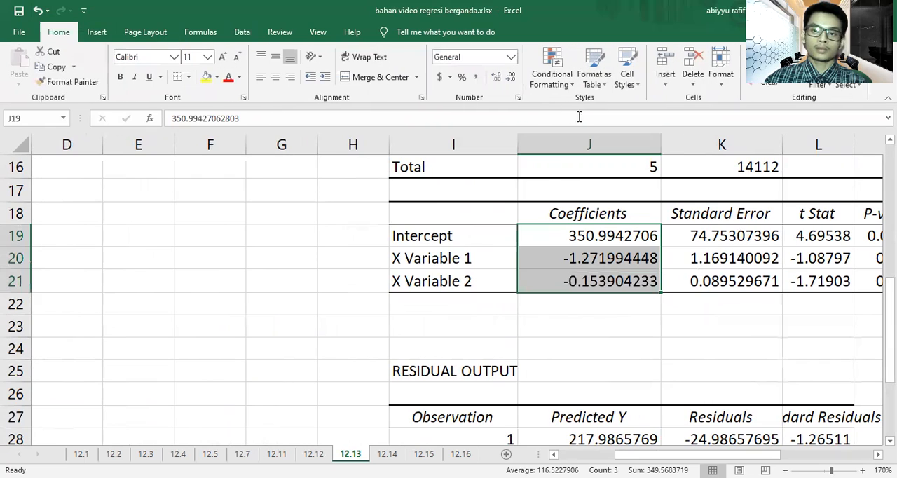
click(511, 77)
click(512, 77)
click(512, 76)
click(511, 77)
click(512, 76)
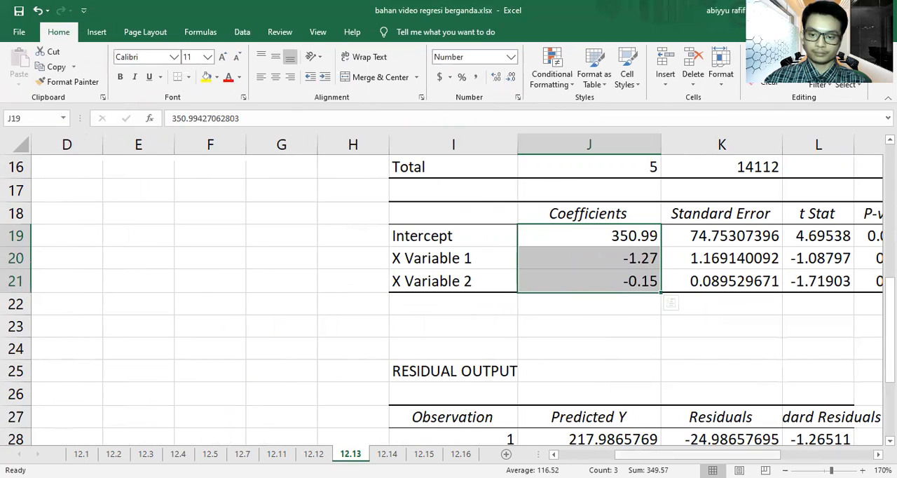
Step: Merge and center cells D18:G18 below the exercise text to hold the regression equation
scroll(459, 364, up, 1)
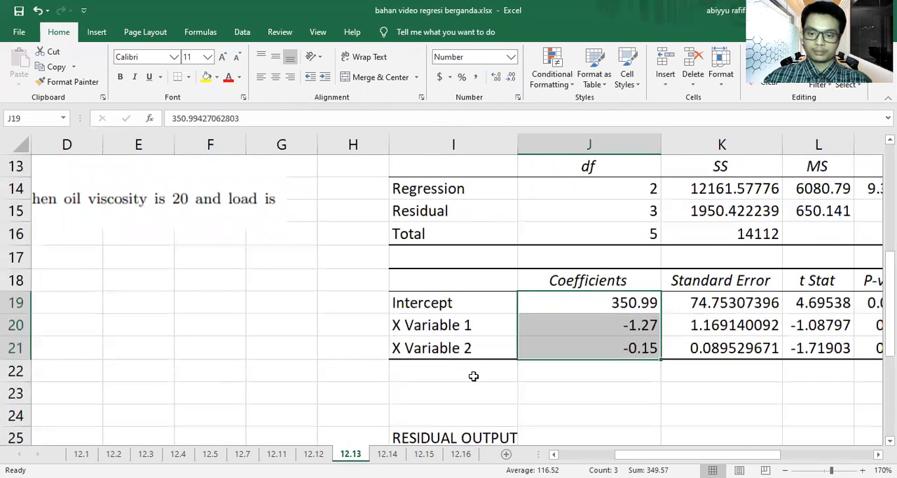
drag(90, 283, 254, 280)
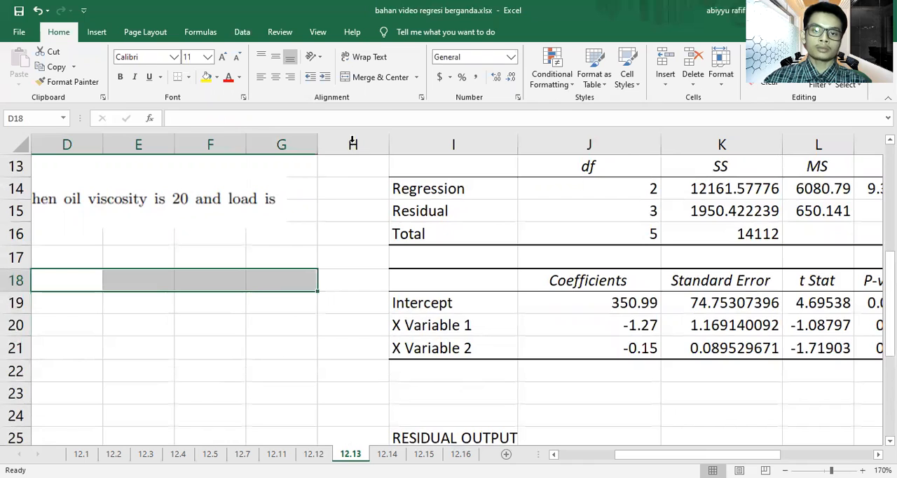
click(386, 82)
Step: Enter the regression equation Y = 350.99 - 1.27 X1 - 0.15 X2 in merged cell D18
text(Y = )
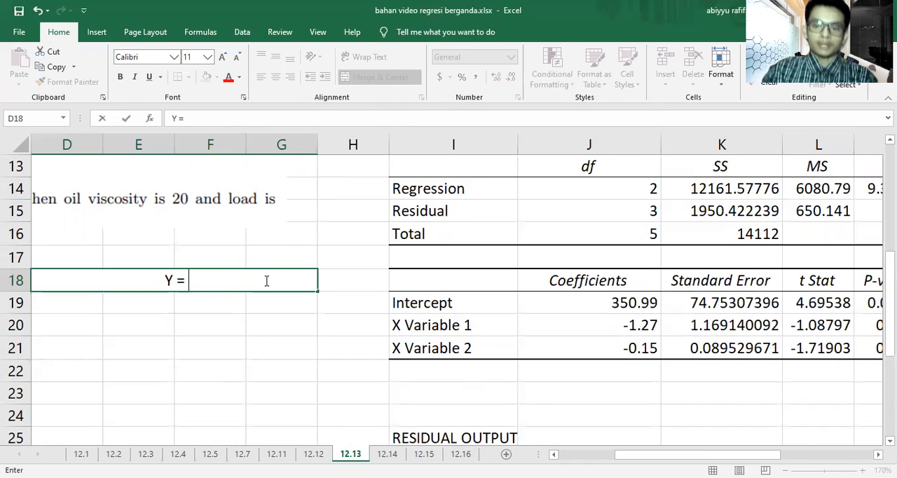
text(350.)
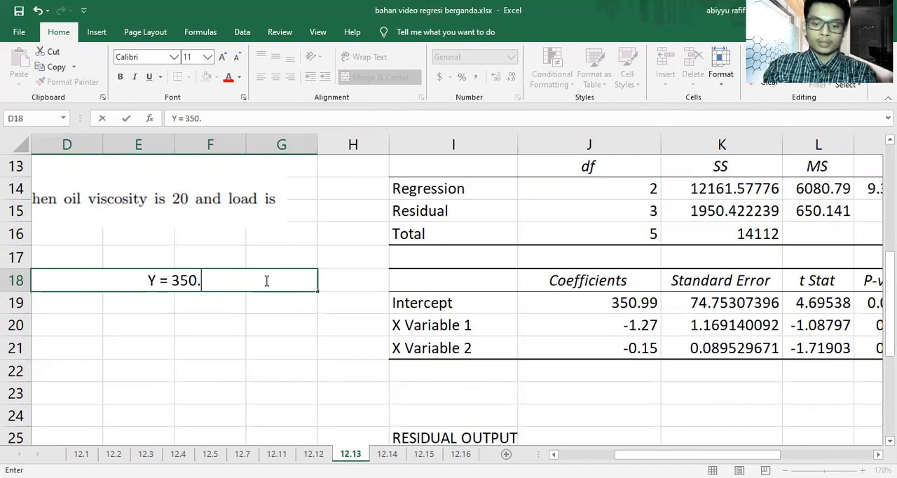
text(99)
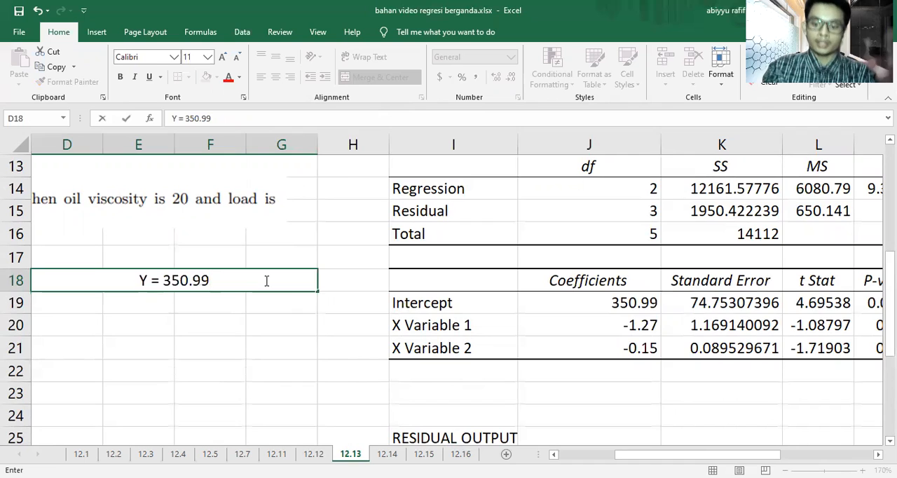
text( +)
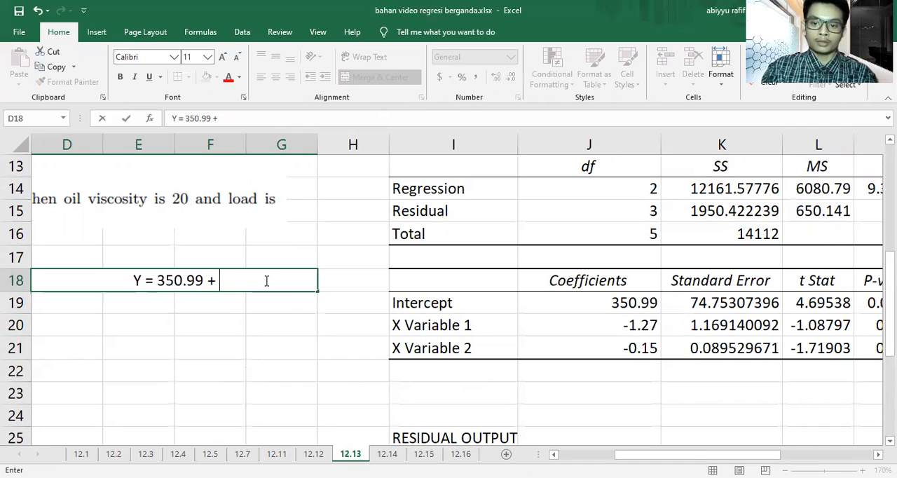
key(BackSpace)
text(-1.)
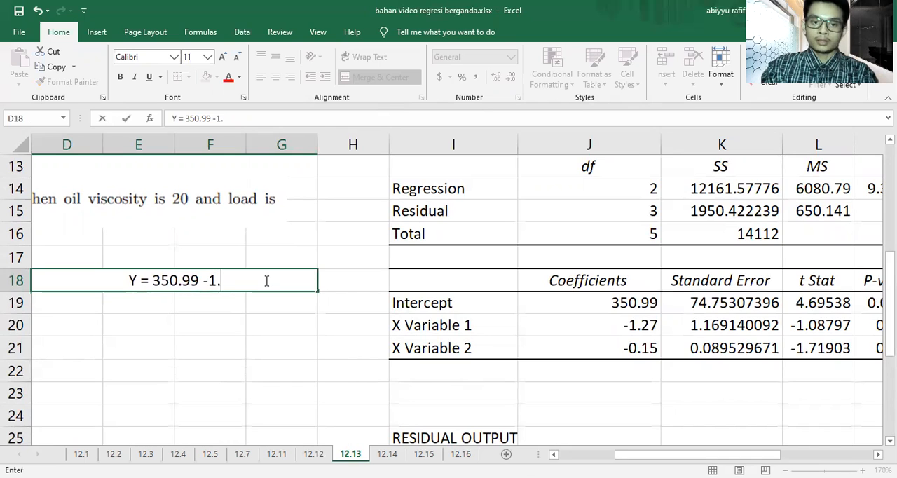
key(BackSpace)
key(BackSpace)
text(1.)
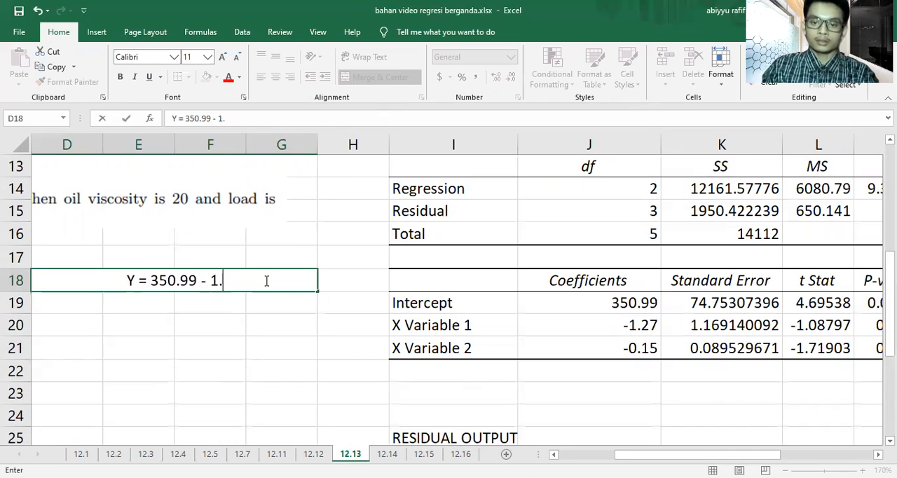
text(27 X1)
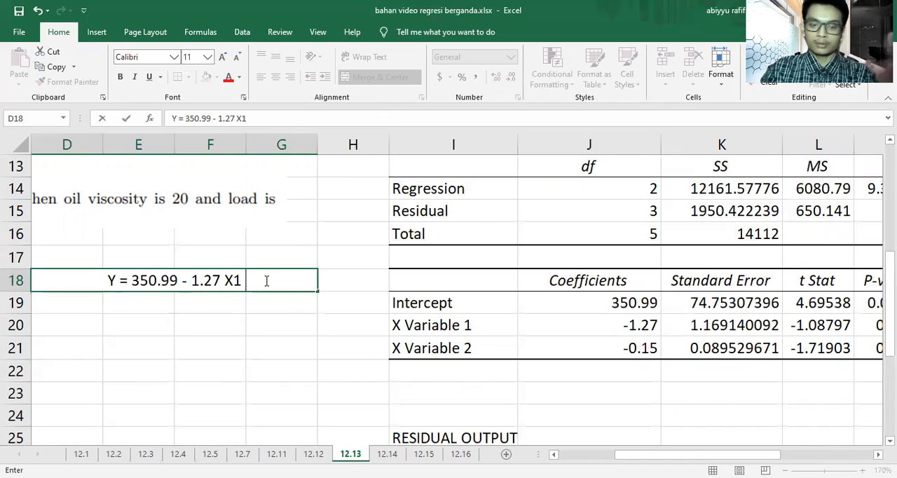
text( -)
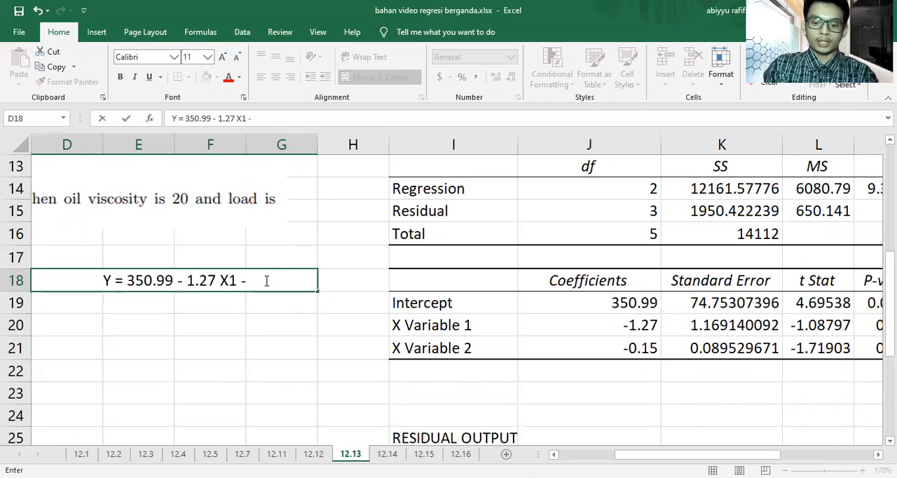
text( 0.15)
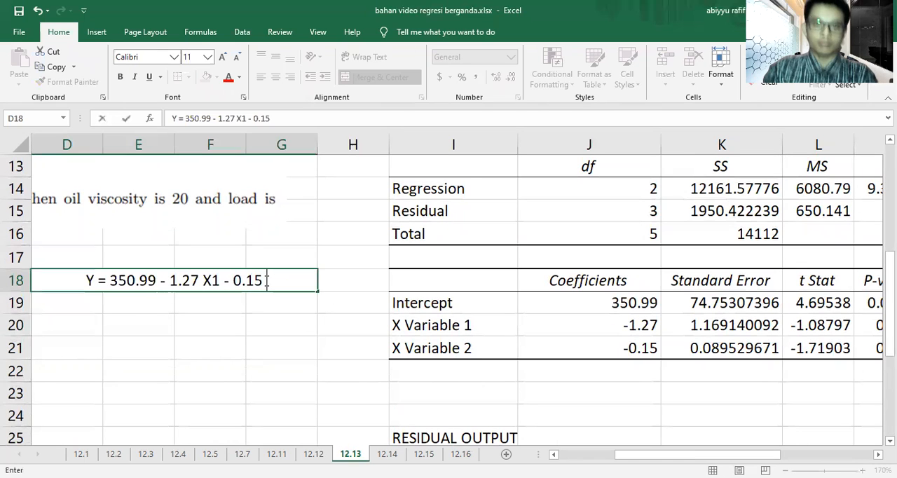
text( X2)
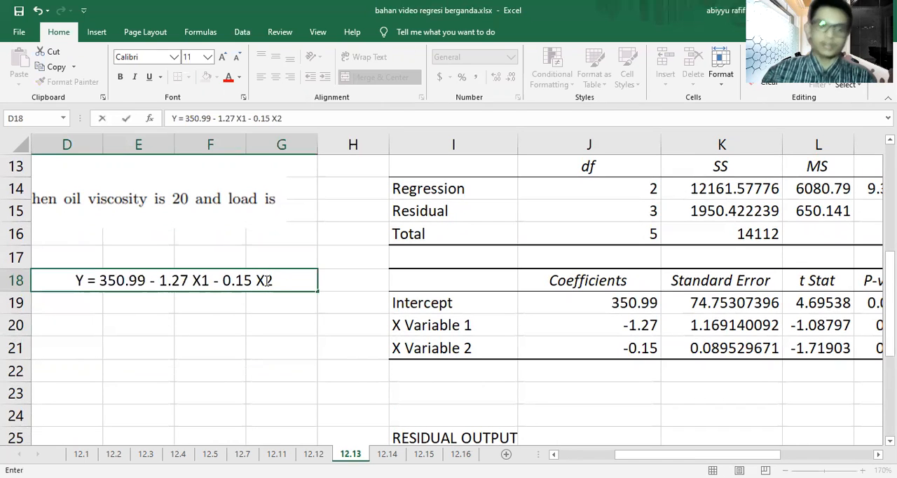
click(249, 302)
Step: Fill the equation cell D18 with yellow
click(245, 286)
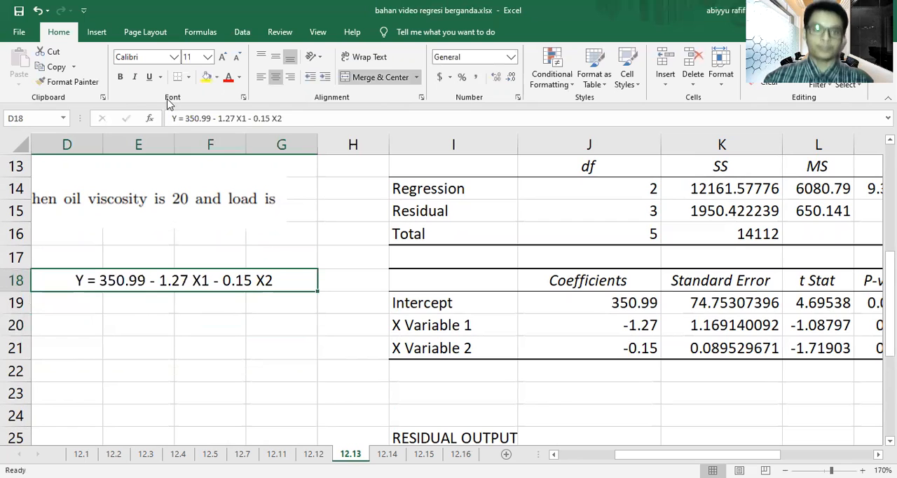
click(207, 78)
click(595, 397)
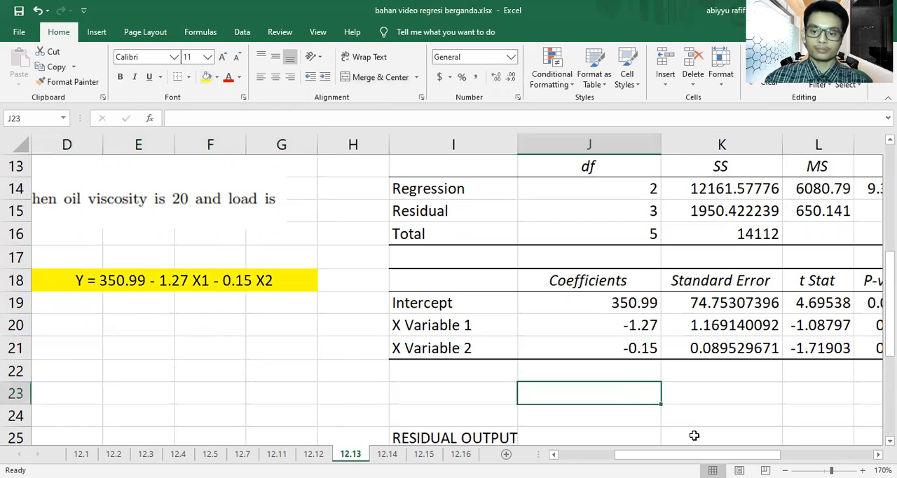
Step: Merge and center D20:E20 below the equation and enter the predicted wear for part (b) as Y = 145.59
drag(684, 455, 621, 455)
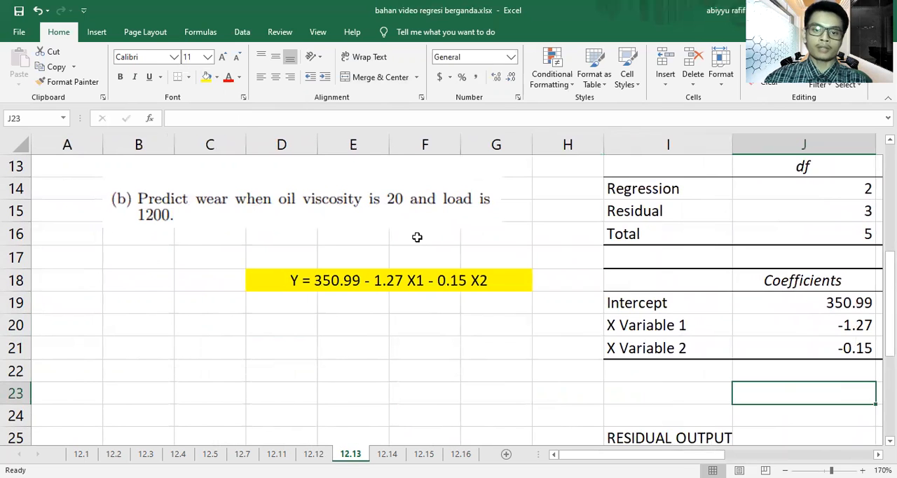
scroll(422, 226, up, 1)
scroll(423, 225, up, 4)
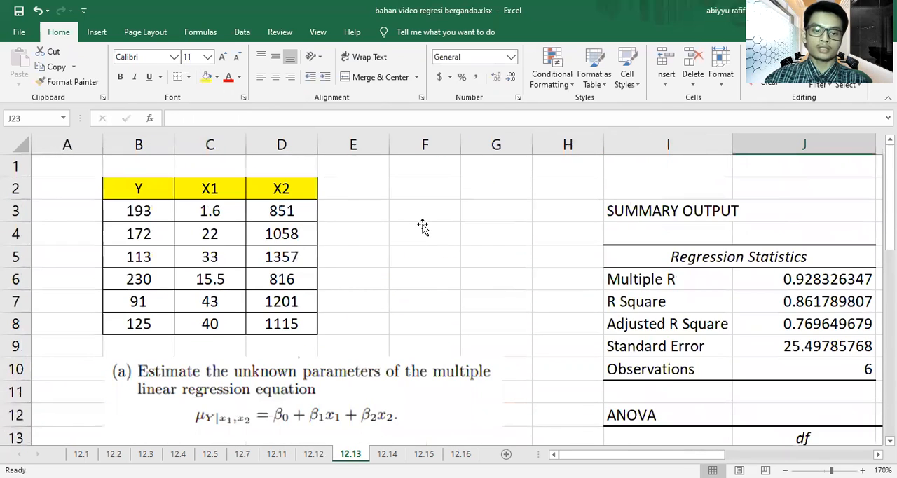
scroll(423, 225, down, 4)
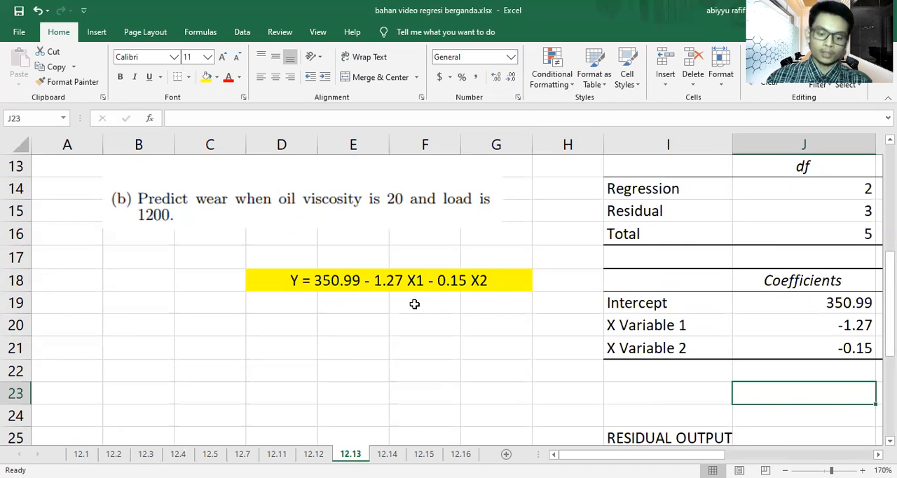
drag(320, 326, 337, 317)
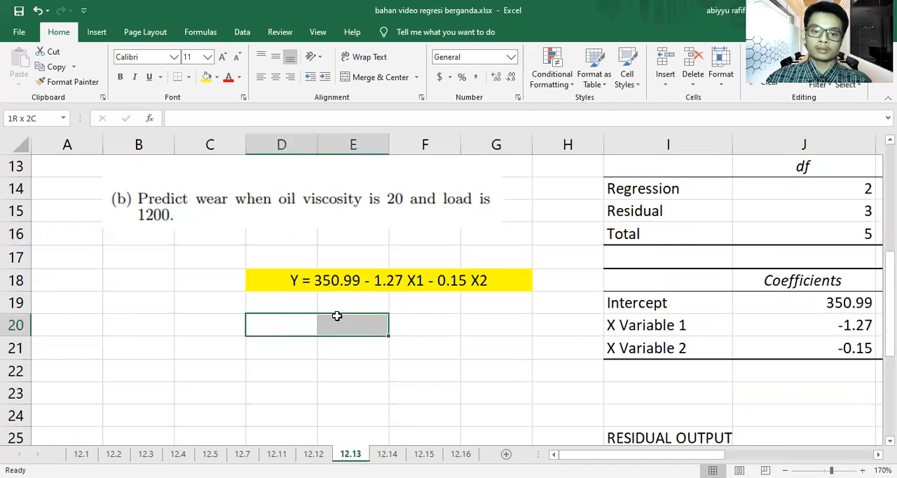
click(376, 77)
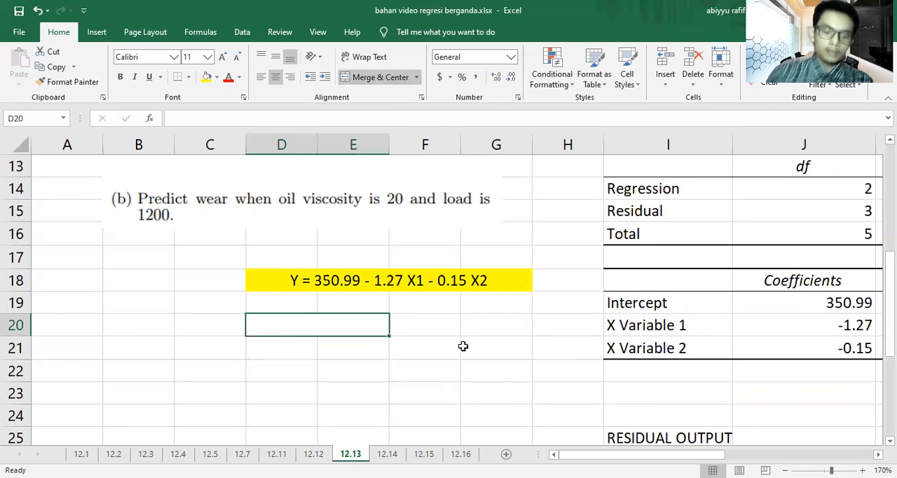
text(Y = )
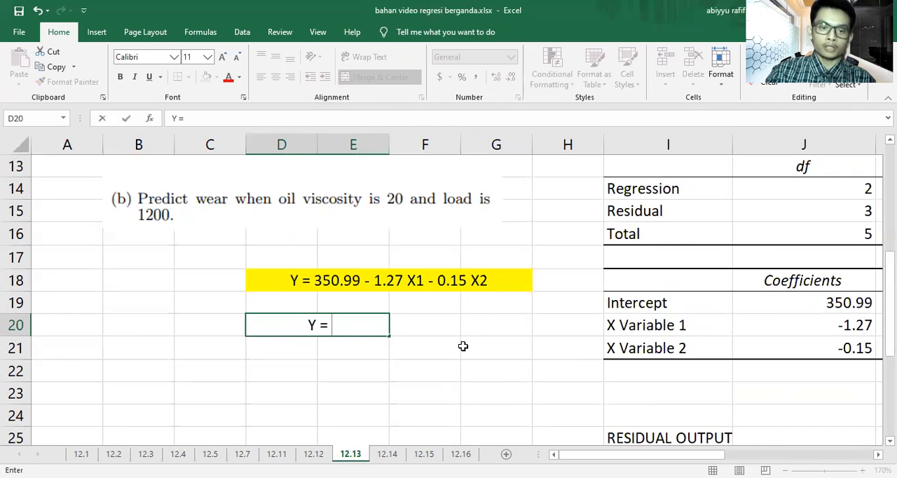
text(145.)
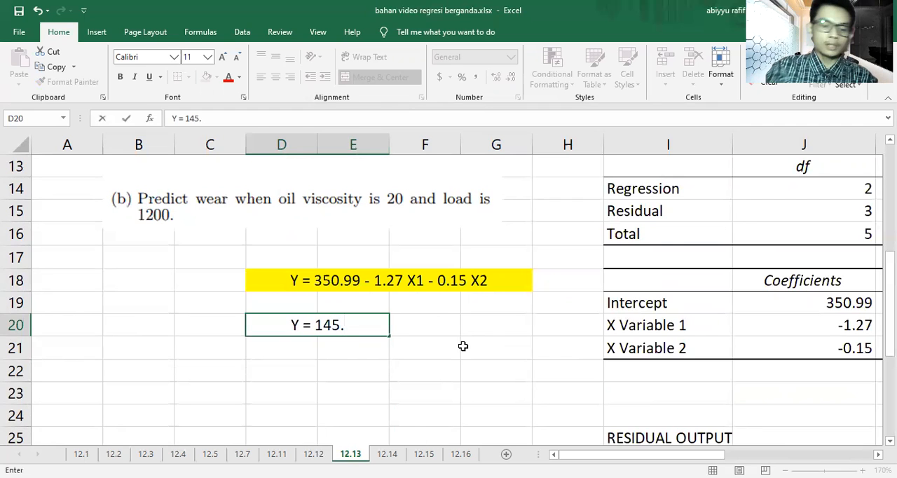
text(59)
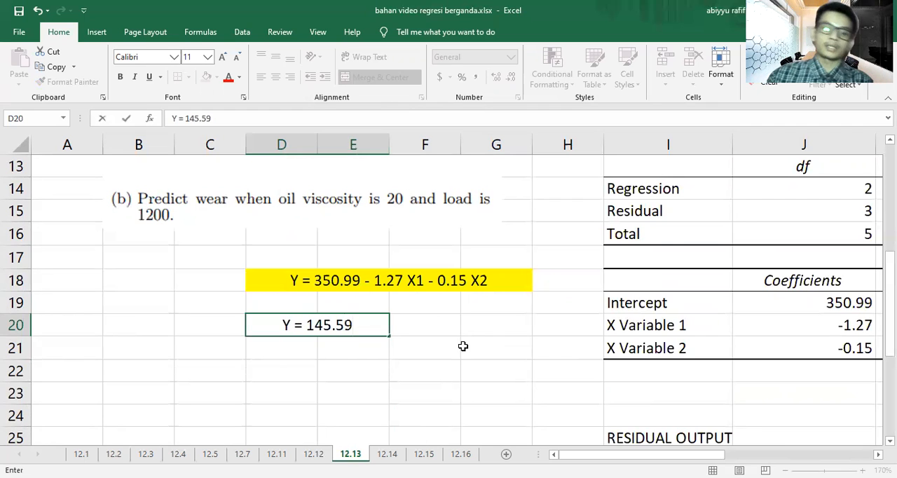
Step: Fill the predicted wear cell D20 with yellow
click(463, 346)
click(367, 327)
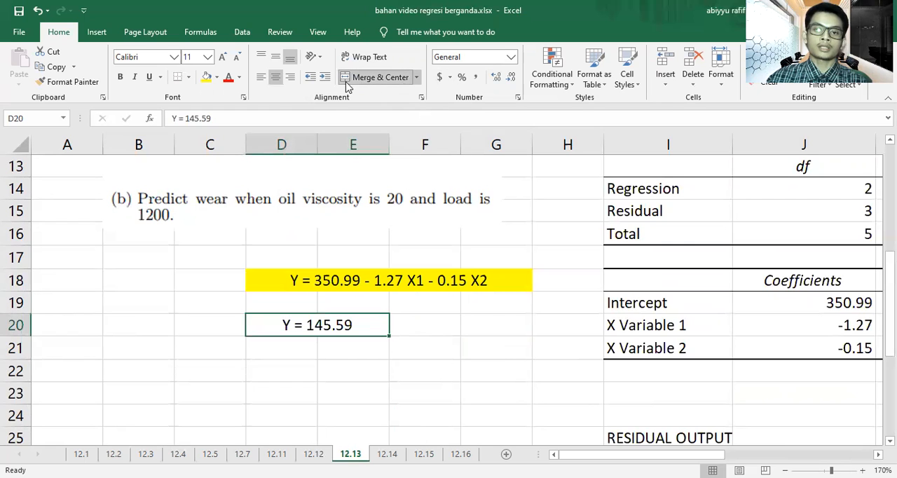
click(206, 77)
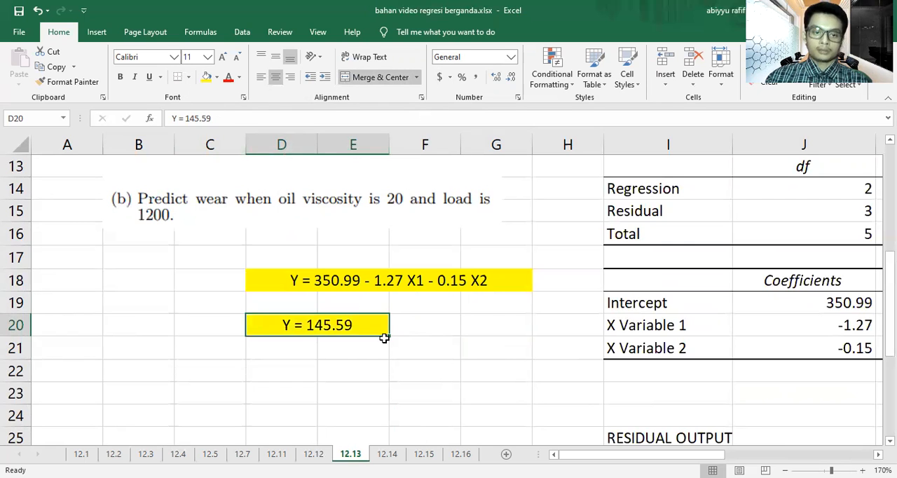
click(384, 339)
click(373, 203)
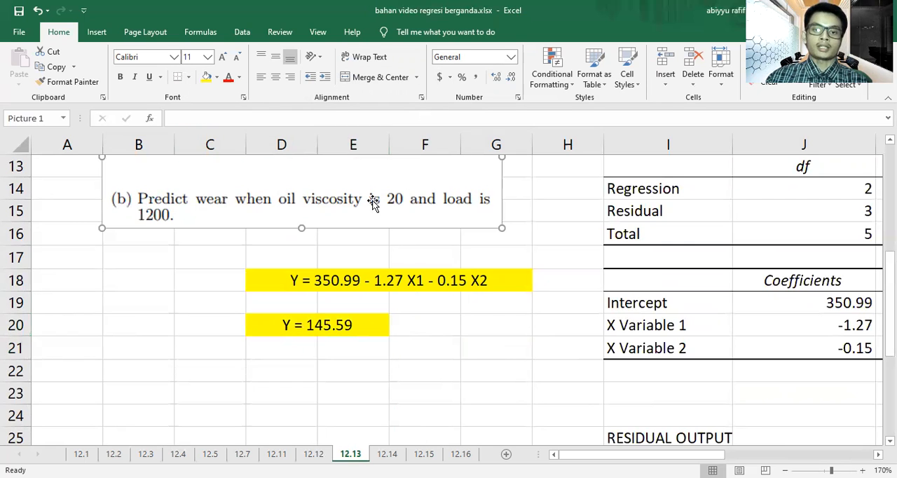
click(481, 331)
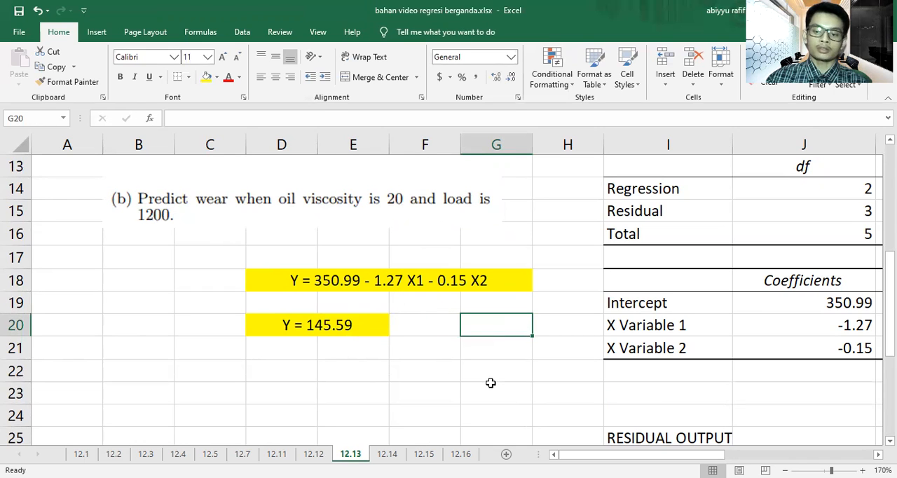
Step: On sheet 12.14, set up a Regression analysis with Y range B3:B13 and X range C3:F13
scroll(491, 382, down, 3)
scroll(491, 383, up, 6)
scroll(490, 385, down, 3)
click(386, 453)
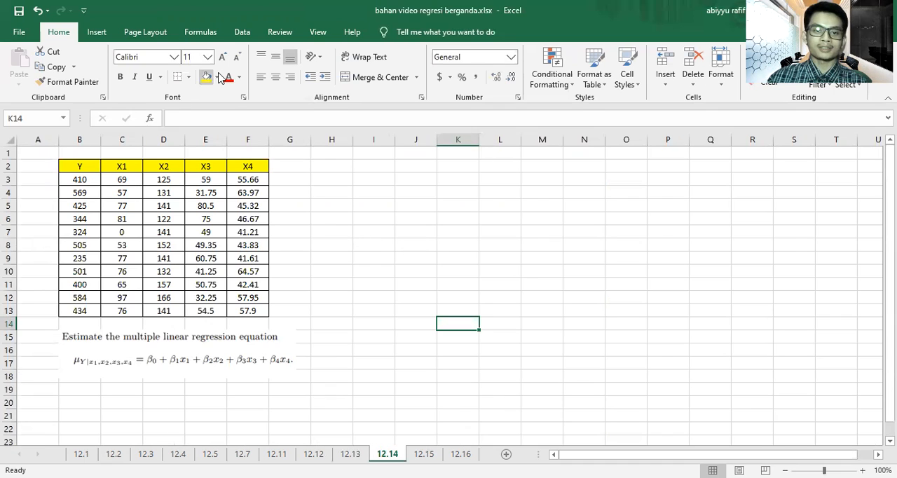
click(238, 33)
click(790, 53)
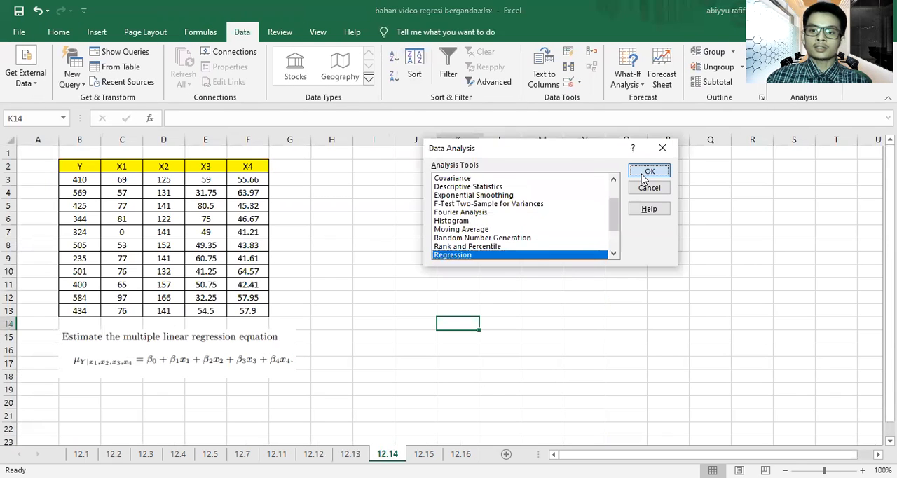
click(645, 171)
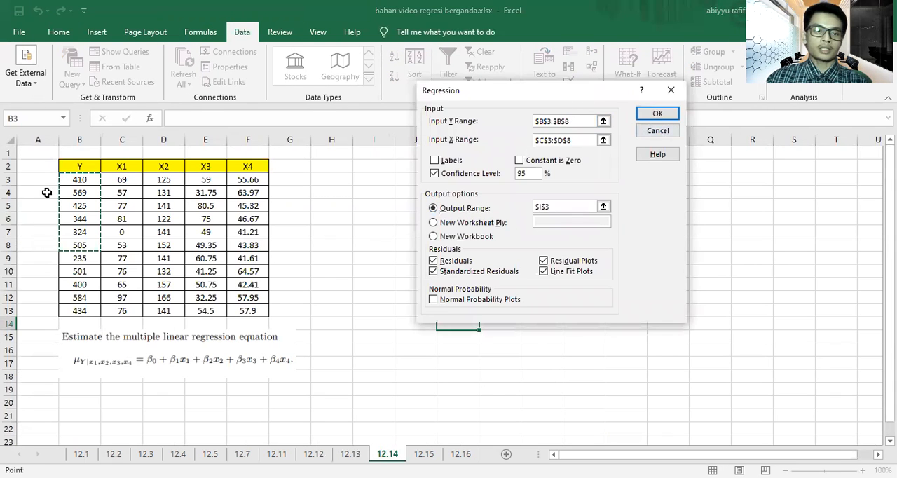
click(73, 180)
shift+click(80, 309)
click(592, 140)
click(124, 179)
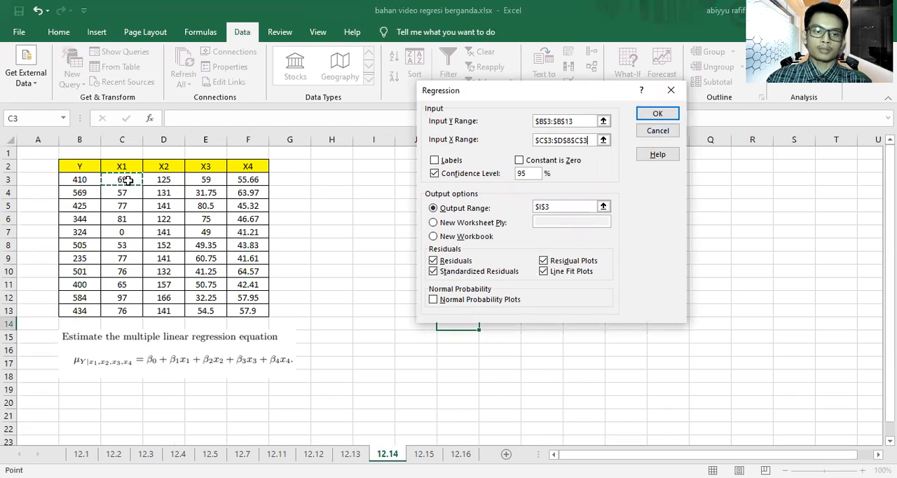
shift+click(249, 310)
Step: Set the regression output range to cell I3 and run the analysis
click(551, 206)
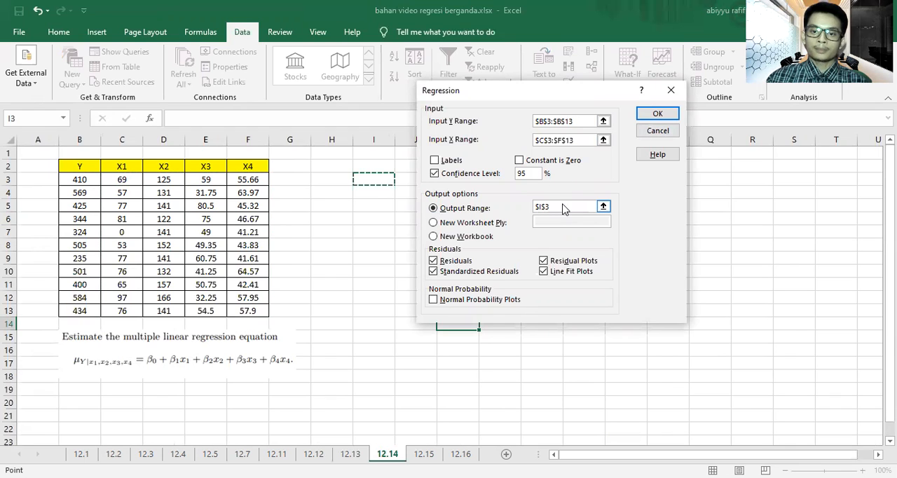
double_click(556, 206)
key(BackSpace)
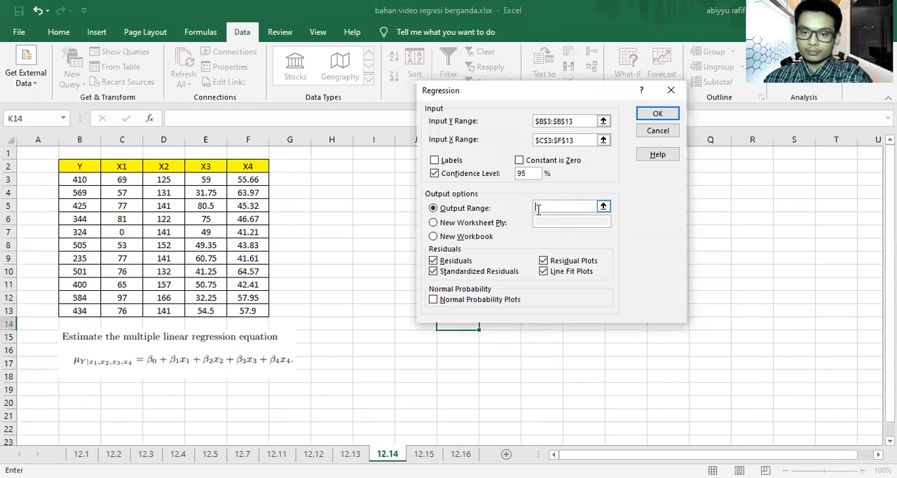
click(370, 181)
click(657, 117)
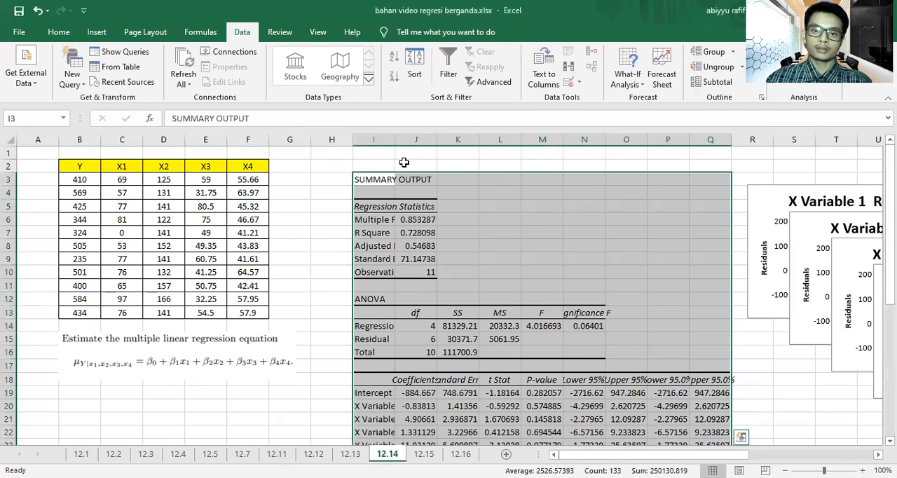
Step: Widen columns I to K of the regression output and format the coefficients in J19:J23 with two decimal places
drag(394, 138, 529, 140)
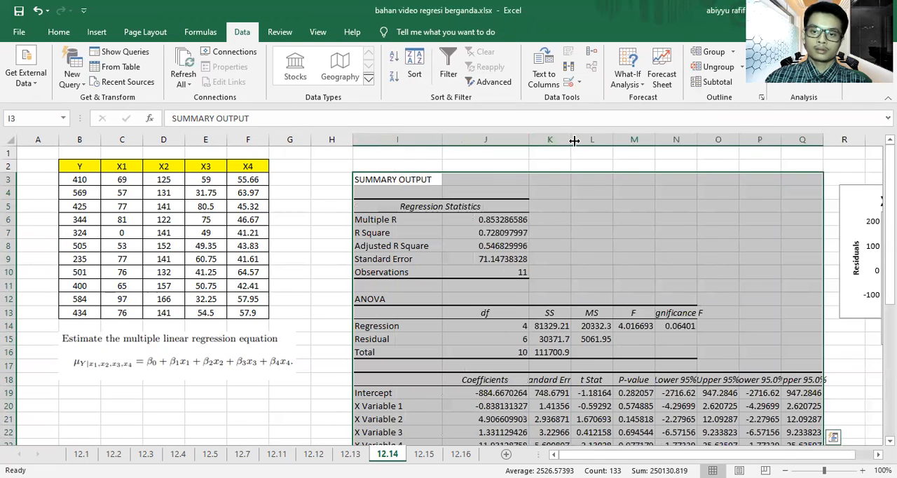
drag(586, 144, 587, 145)
scroll(485, 232, down, 3)
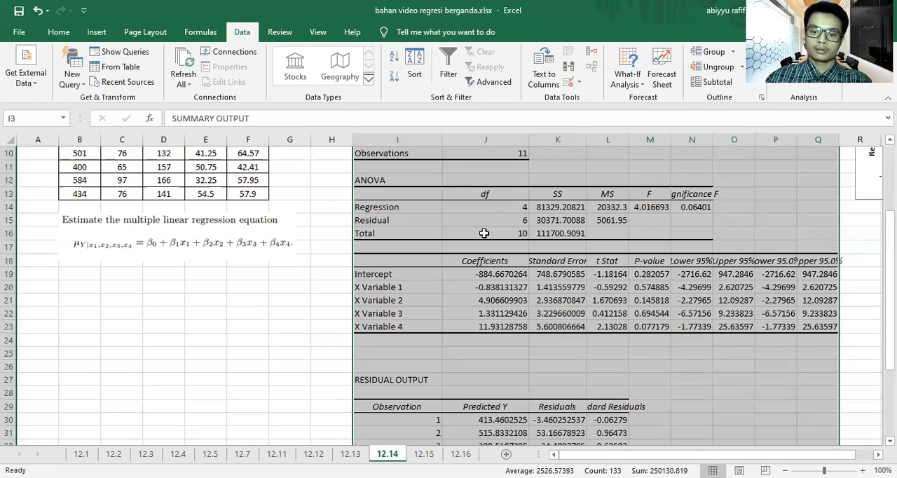
drag(510, 275, 504, 323)
click(49, 32)
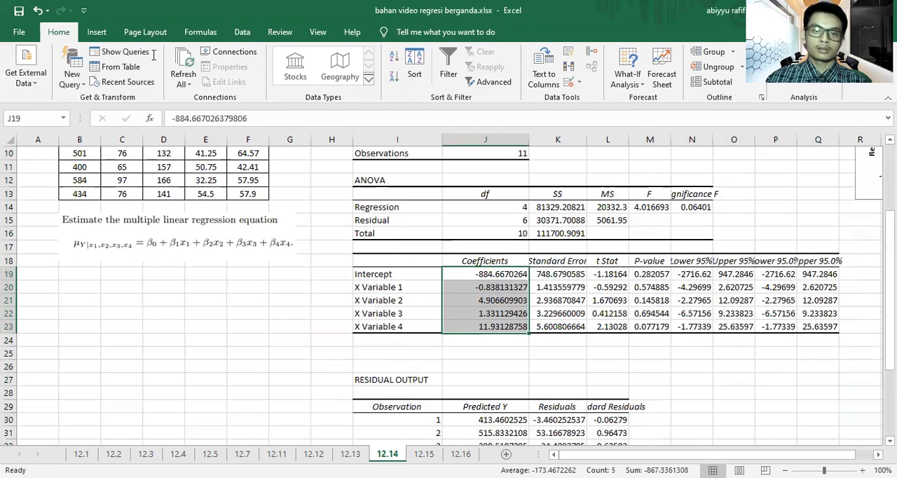
click(511, 77)
click(511, 77)
click(511, 77)
click(511, 77)
click(511, 78)
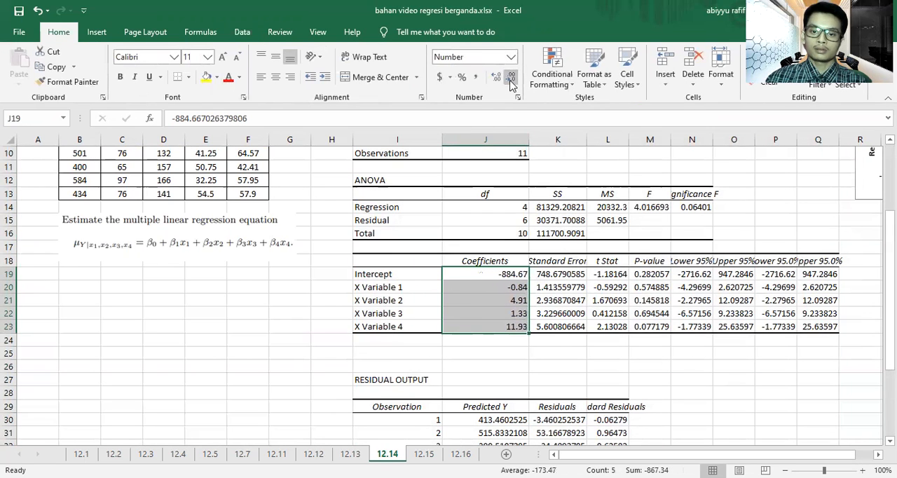
click(715, 375)
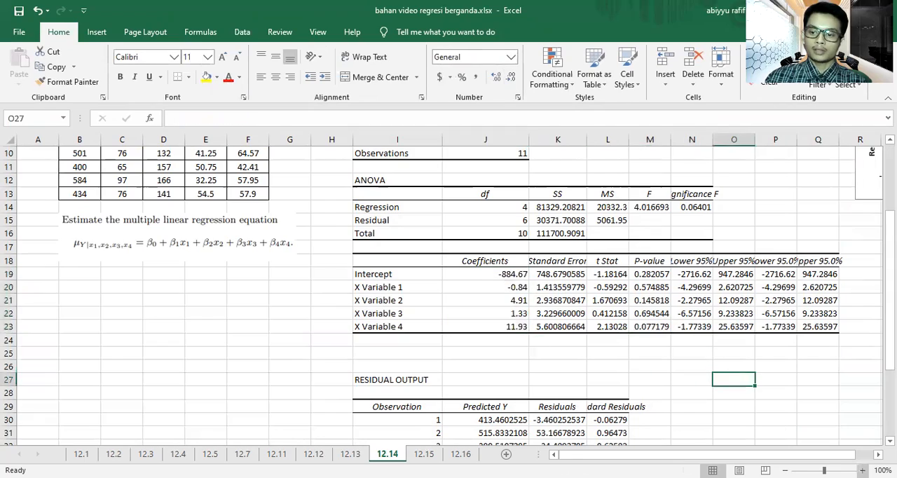
Step: Merge and center cells C20:G20 below the exercise text to hold the regression equation
click(863, 471)
click(863, 471)
click(863, 471)
click(863, 471)
click(863, 471)
click(863, 471)
click(862, 471)
click(863, 471)
drag(799, 455, 651, 456)
scroll(466, 353, up, 1)
scroll(465, 353, up, 3)
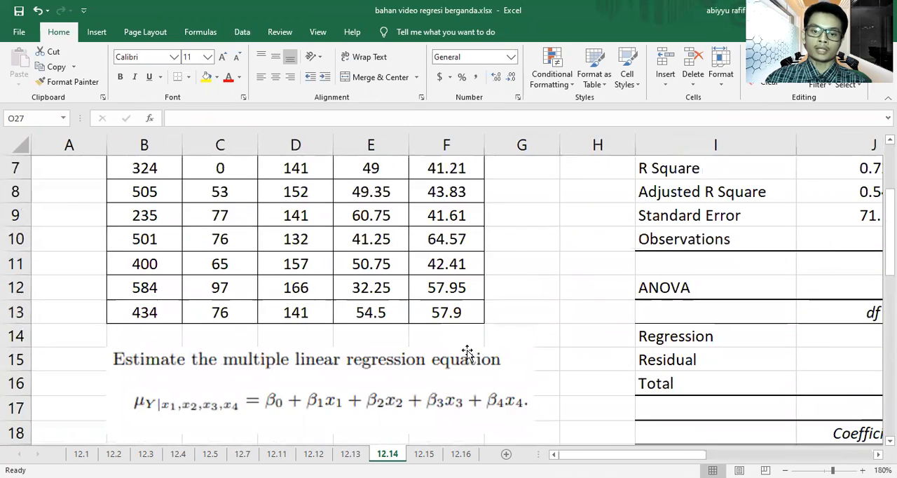
scroll(465, 350, down, 3)
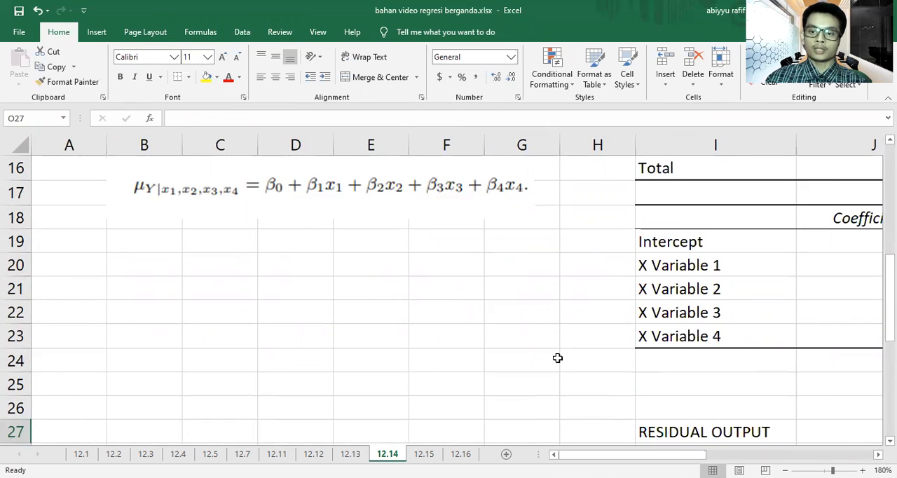
drag(588, 455, 609, 455)
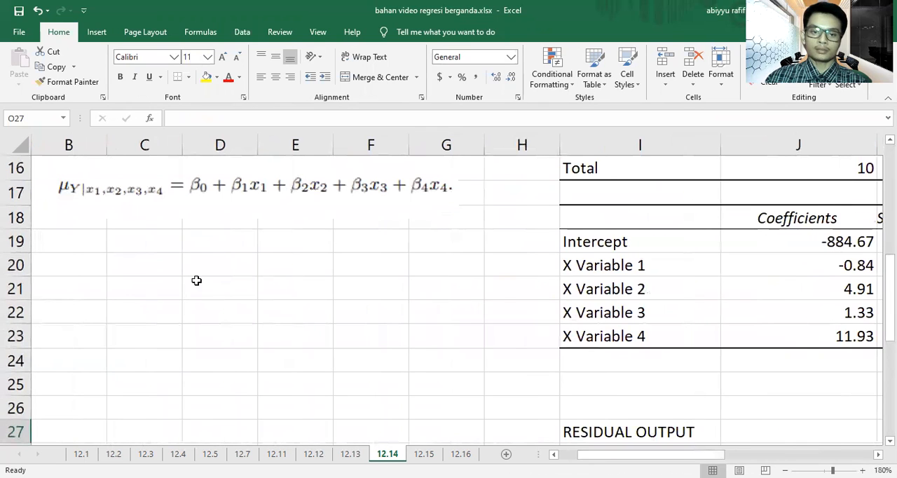
drag(156, 270, 411, 264)
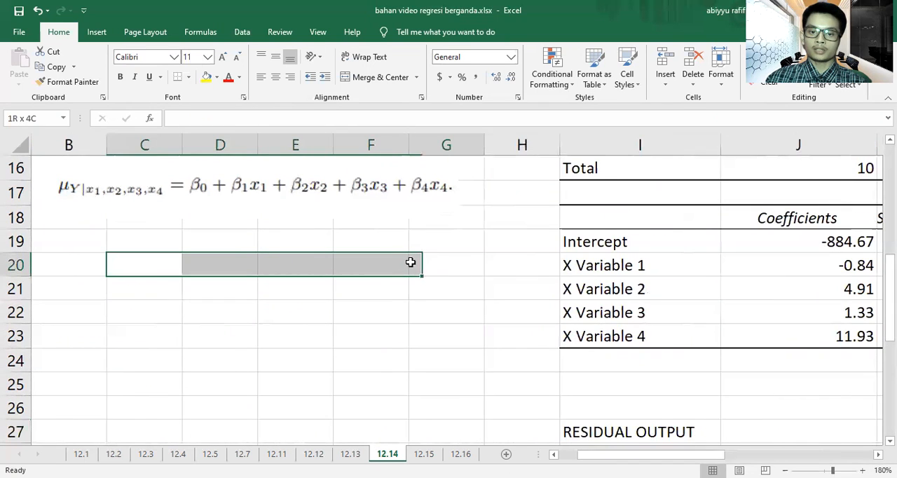
click(373, 77)
Step: Enter the regression equation Y = -884.67 - 0.84 X1 + 4.91 X2 + 1.33 X3 + 11.93 X4 in merged cell C20
text(Y =)
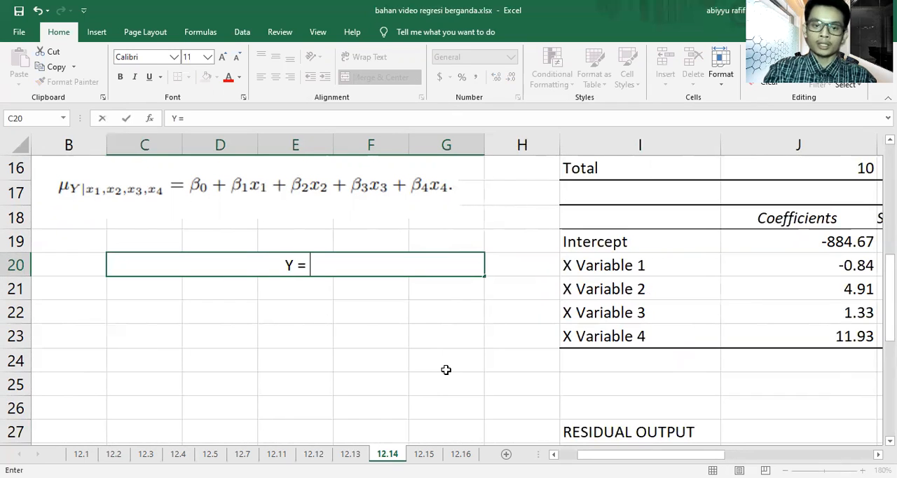
text( -8)
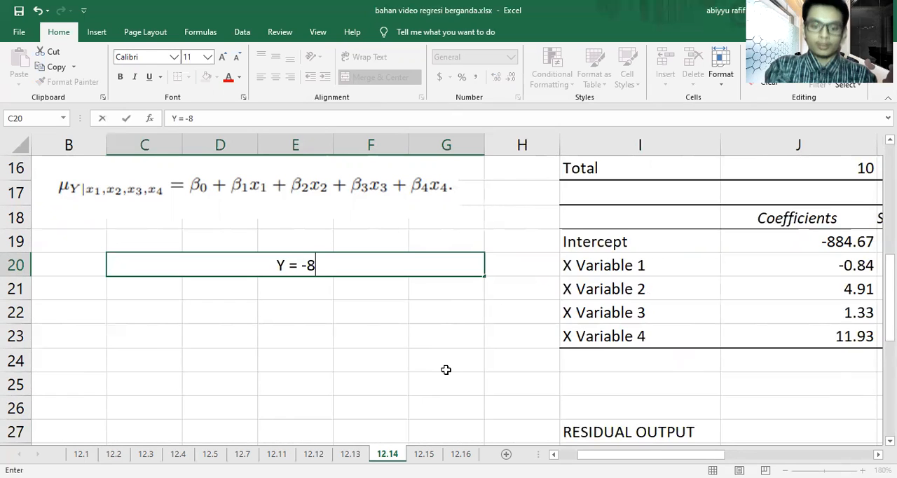
text(84.)
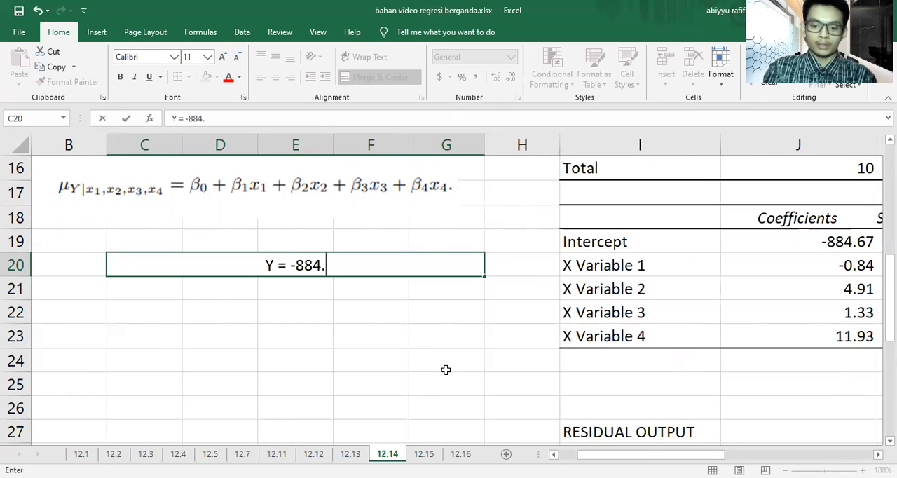
text(67)
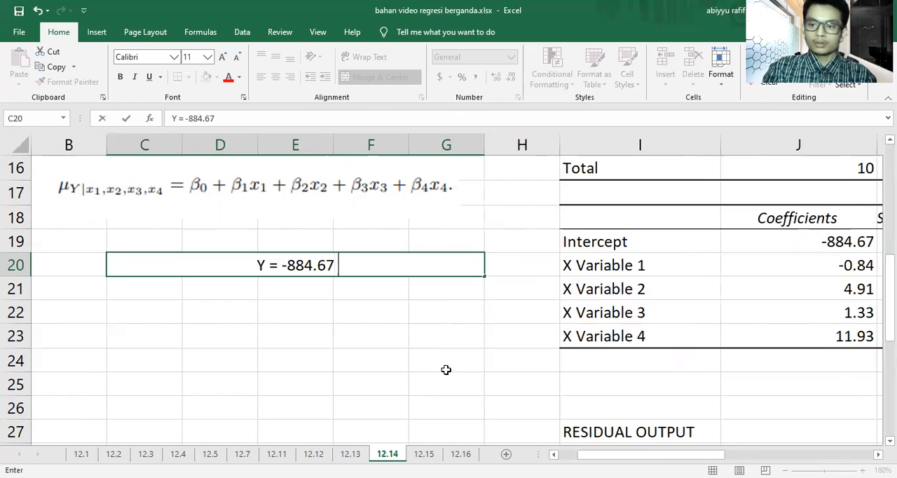
text( -)
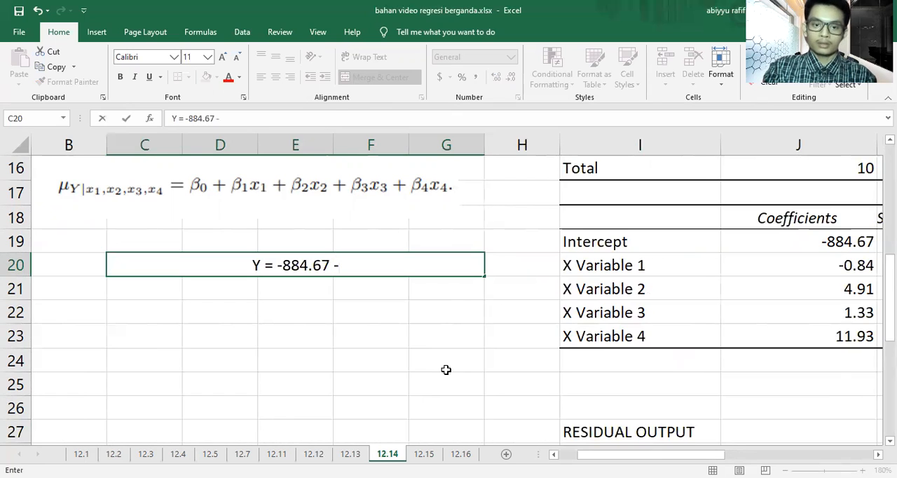
text( 0.)
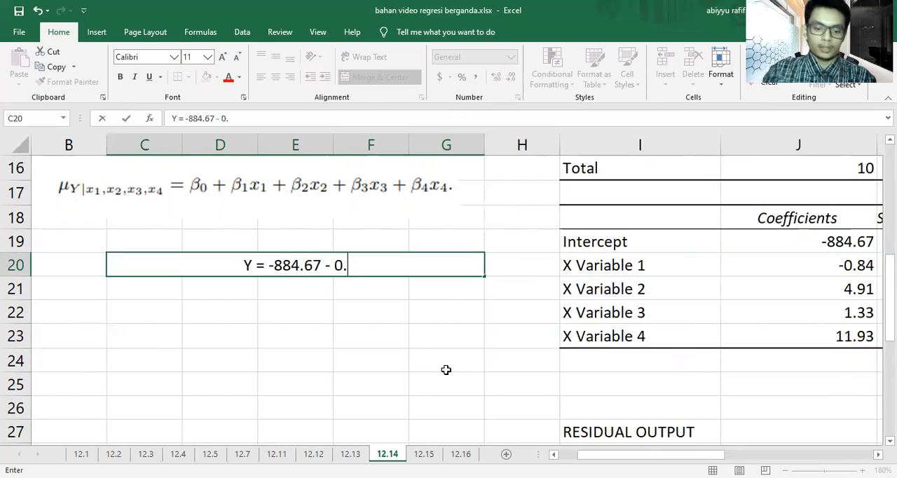
text(84 X1 )
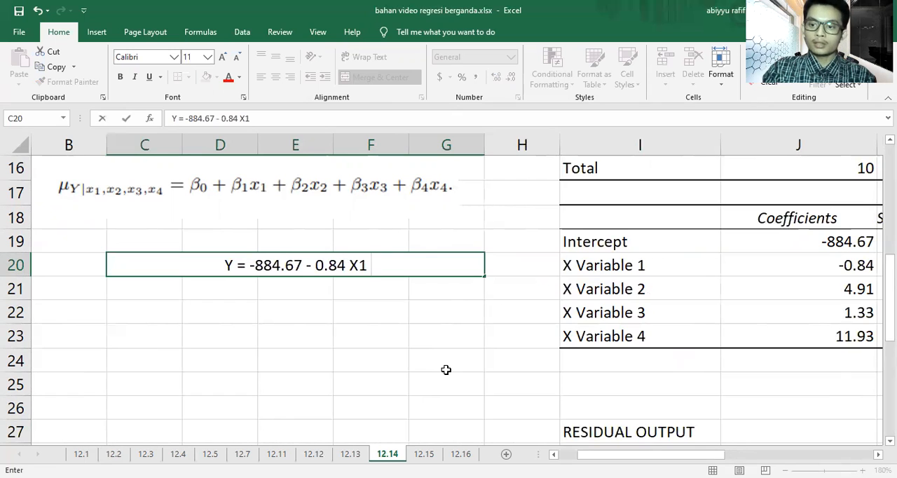
text(+ 4.91 )
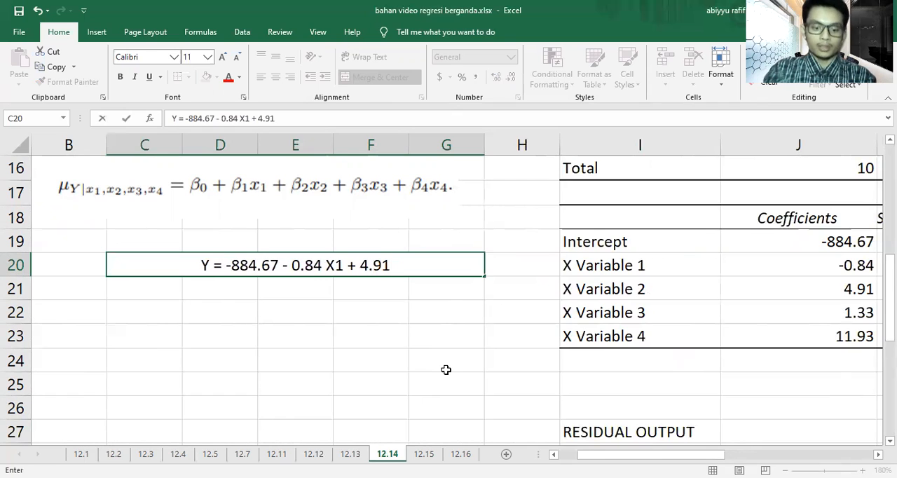
text(X2 )
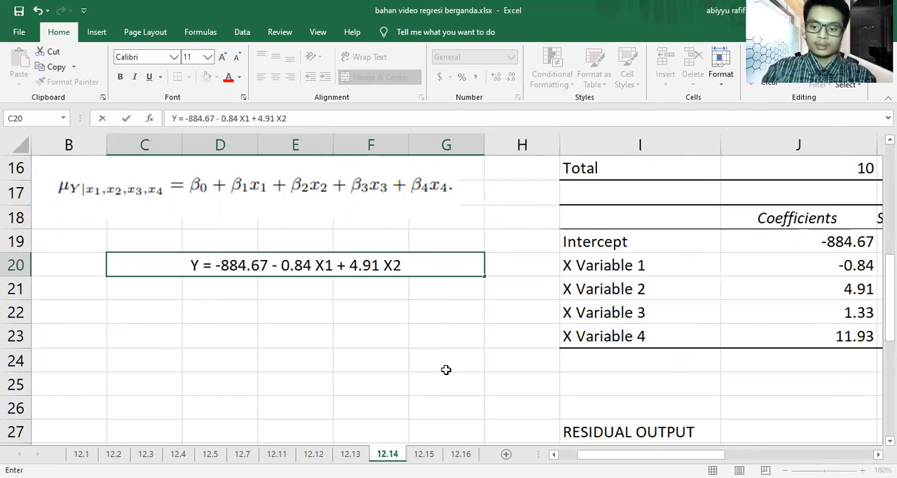
text(+)
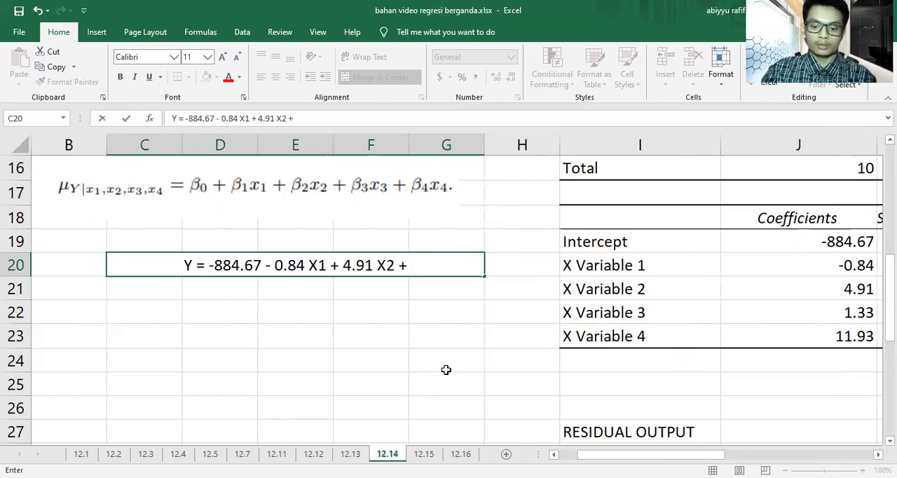
text( 1.33)
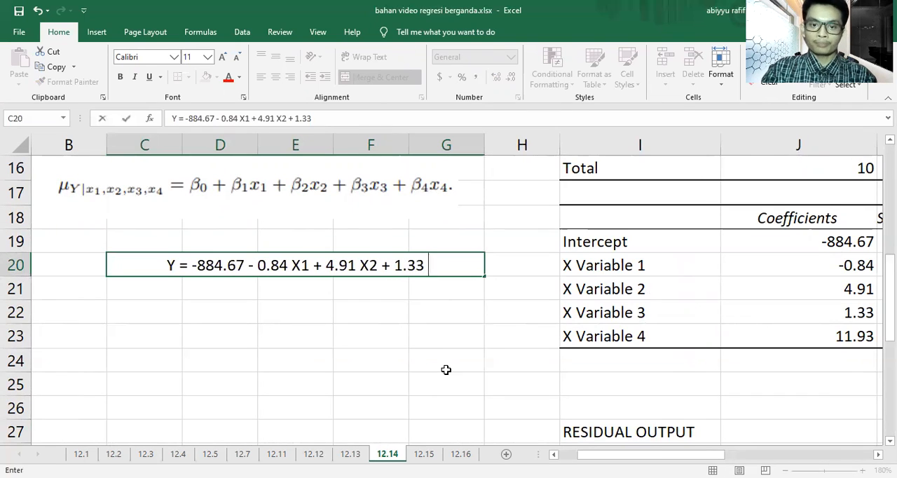
text( X3 +)
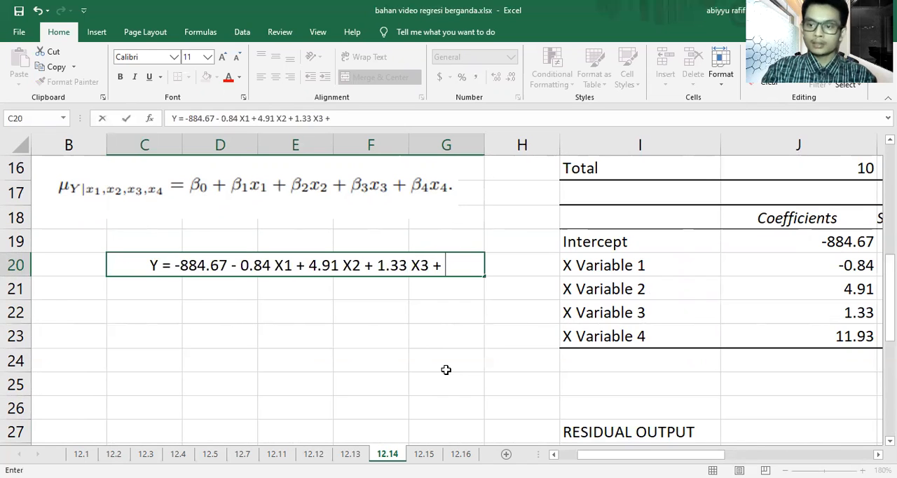
text( 11.93)
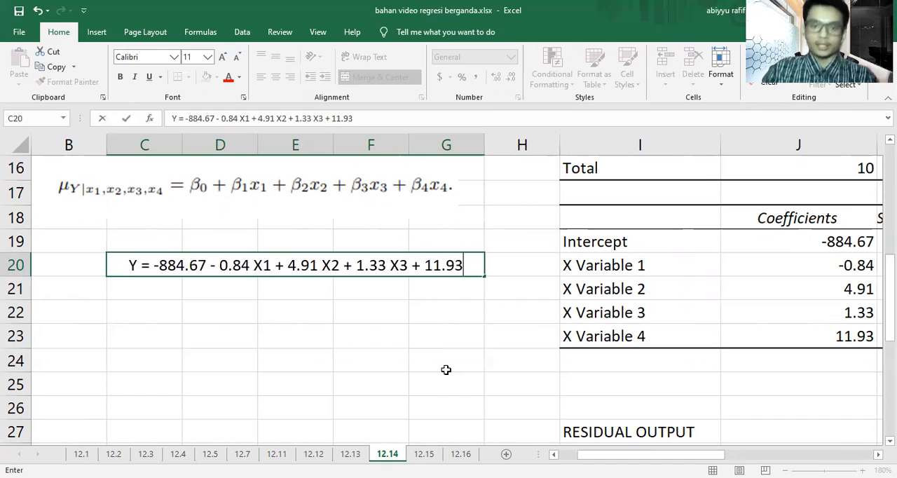
text( X4)
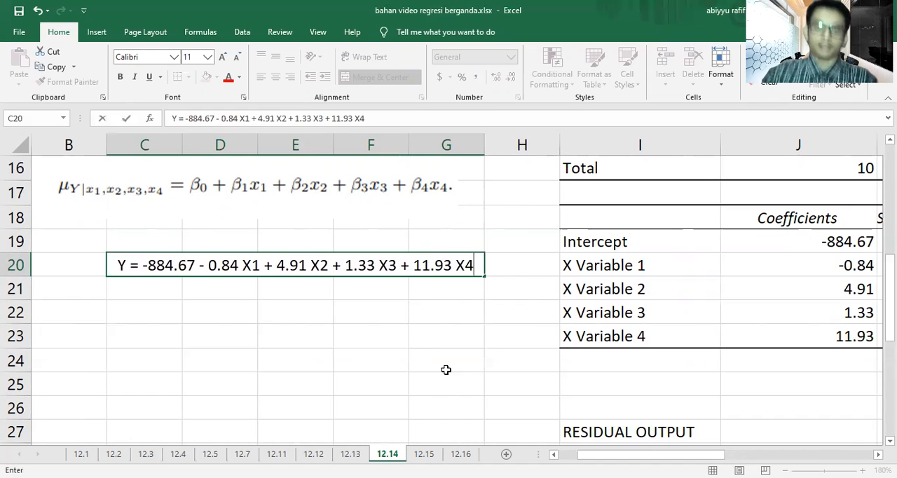
click(446, 369)
click(426, 270)
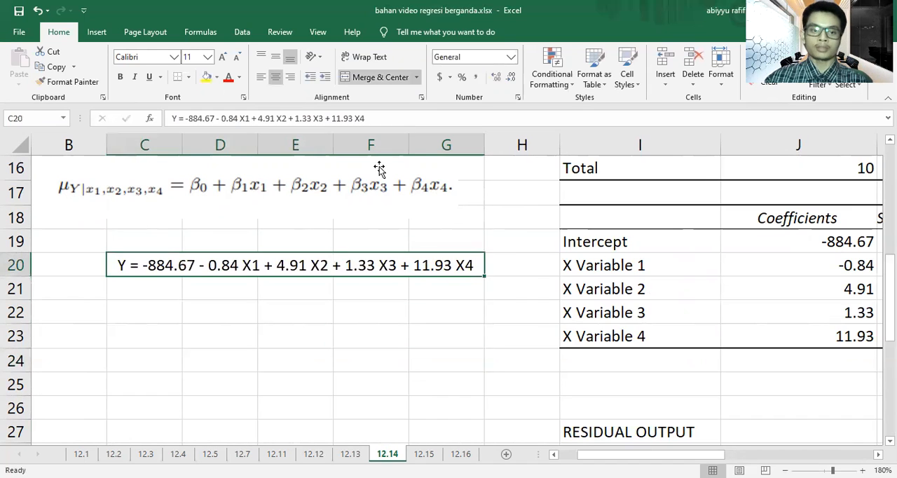
Step: Highlight the regression equation in merged cell C20 with a yellow fill
click(207, 76)
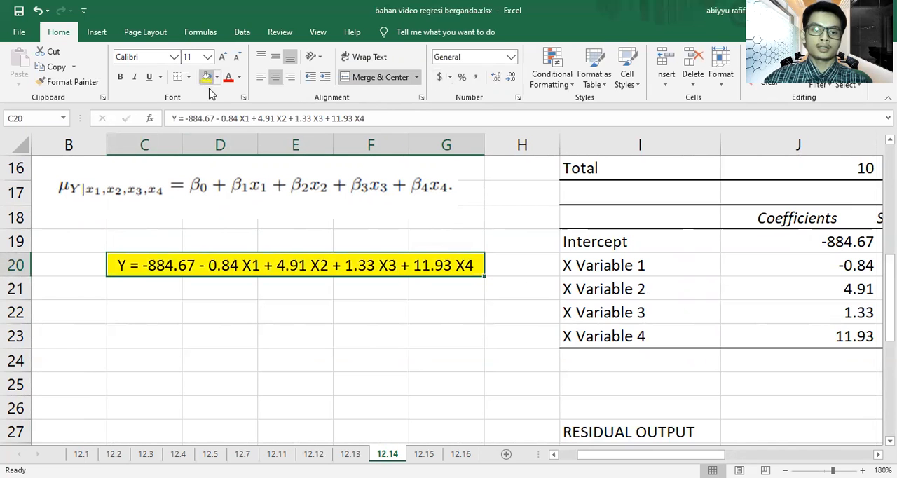
click(266, 389)
scroll(266, 389, up, 2)
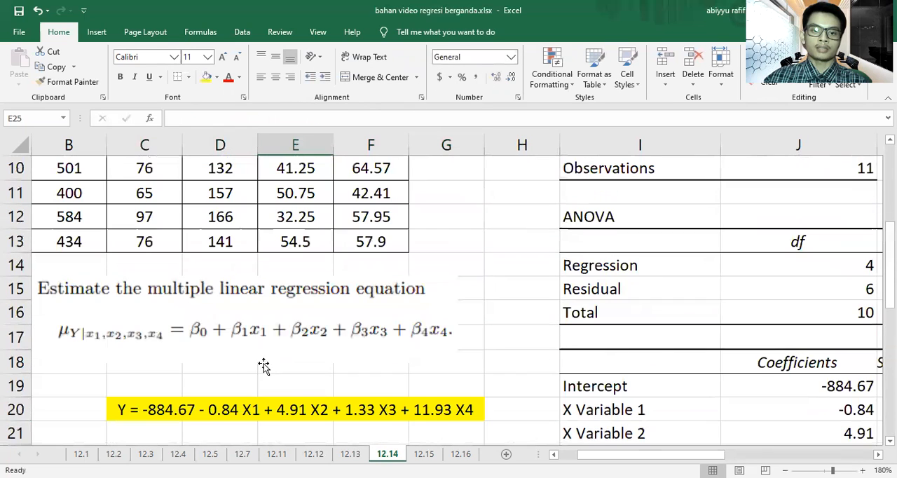
scroll(442, 334, down, 1)
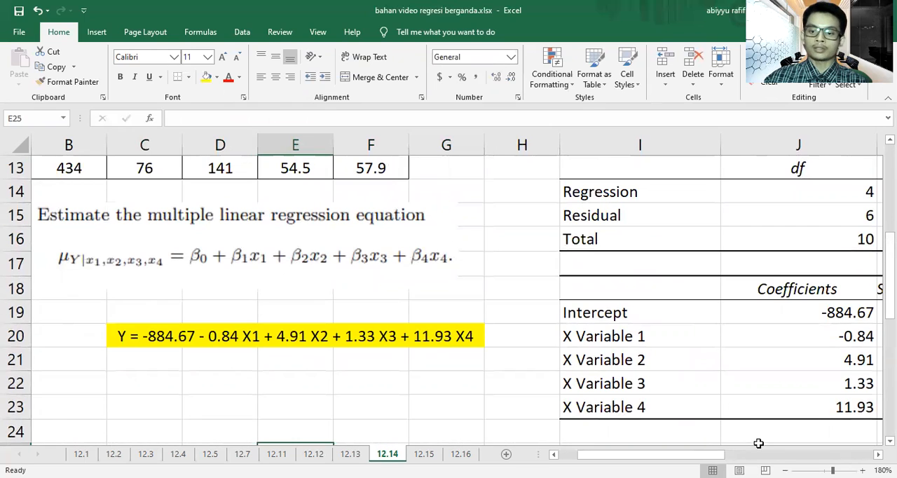
Step: Review the data table, regression equation, coefficients and residual output of exercise 12.14
click(785, 471)
click(785, 470)
click(785, 471)
click(785, 470)
click(785, 470)
click(785, 470)
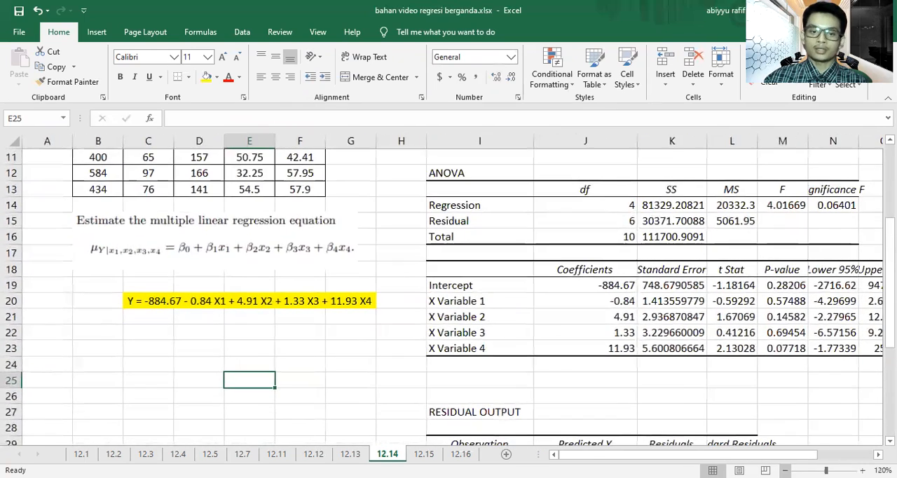
scroll(679, 390, down, 2)
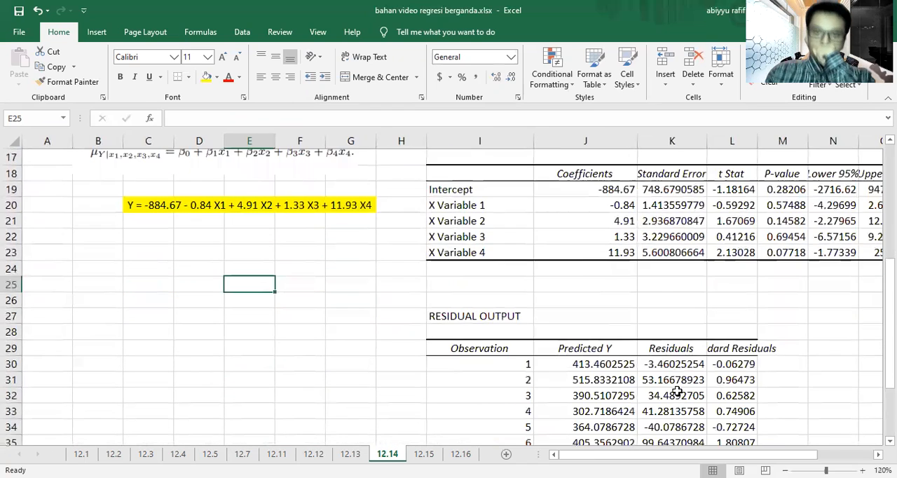
scroll(617, 371, down, 5)
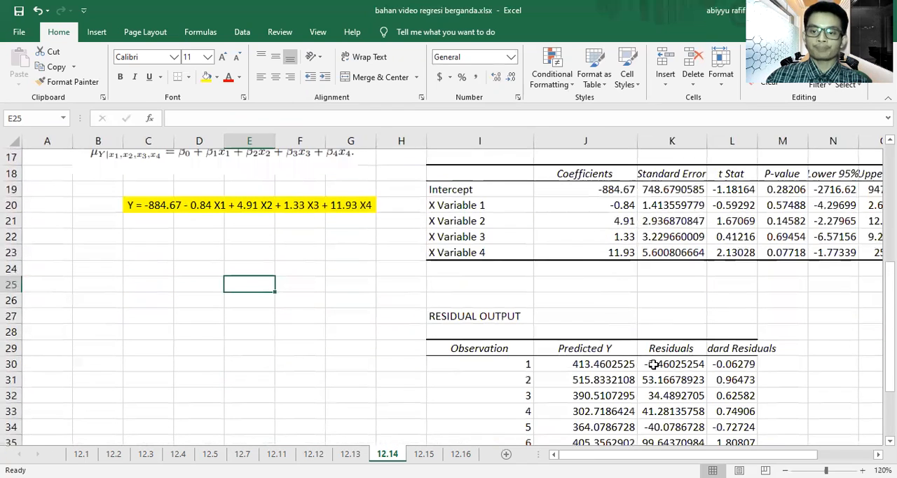
scroll(654, 364, down, 2)
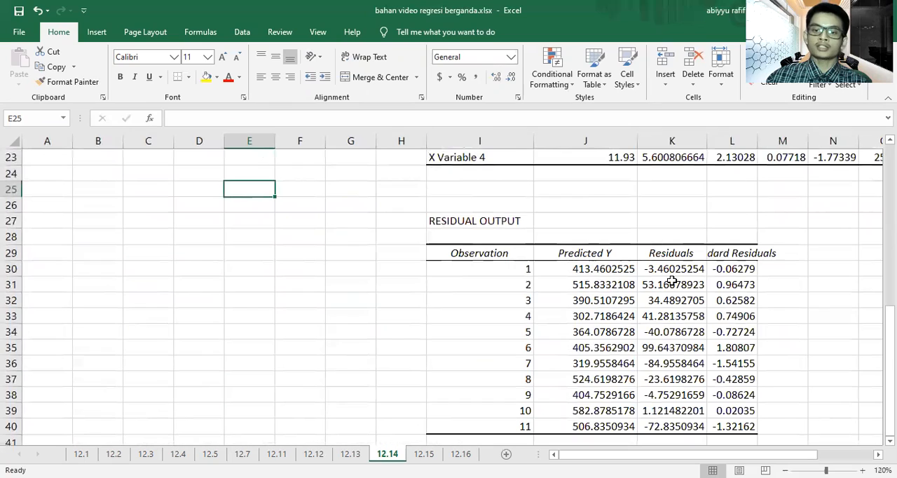
scroll(620, 273, up, 1)
scroll(560, 272, up, 3)
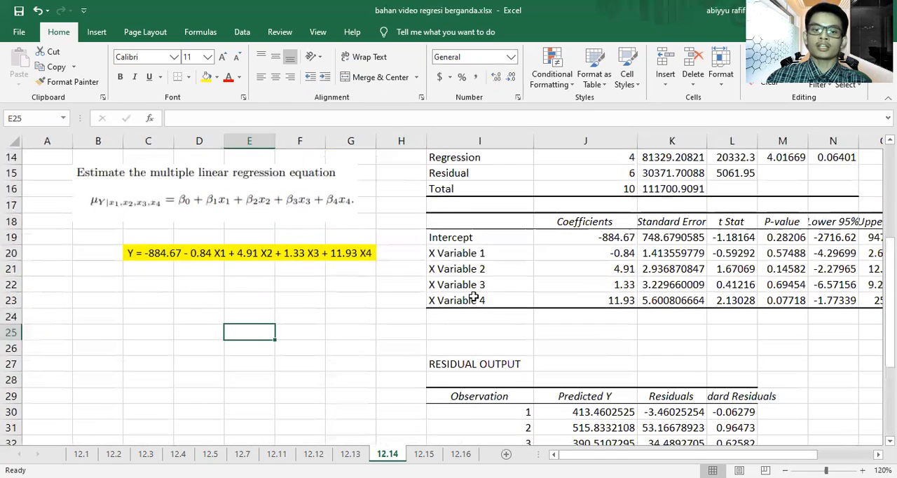
scroll(315, 294, up, 4)
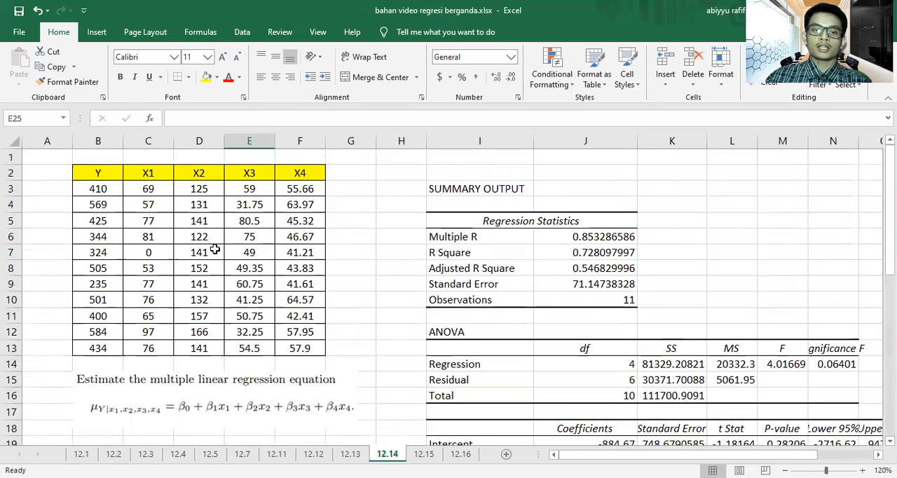
scroll(332, 348, down, 4)
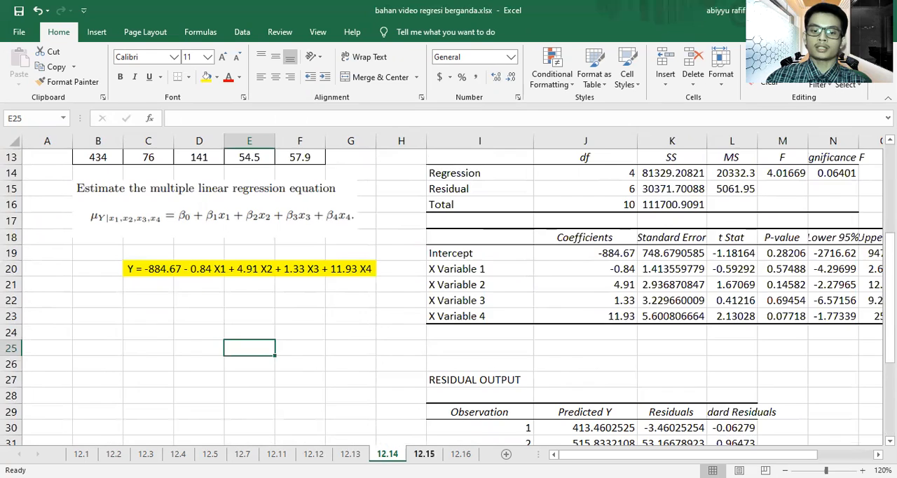
Step: Start a Regression analysis on sheet 12.15 with Y range B3:B14 and X range C3:F14
click(424, 454)
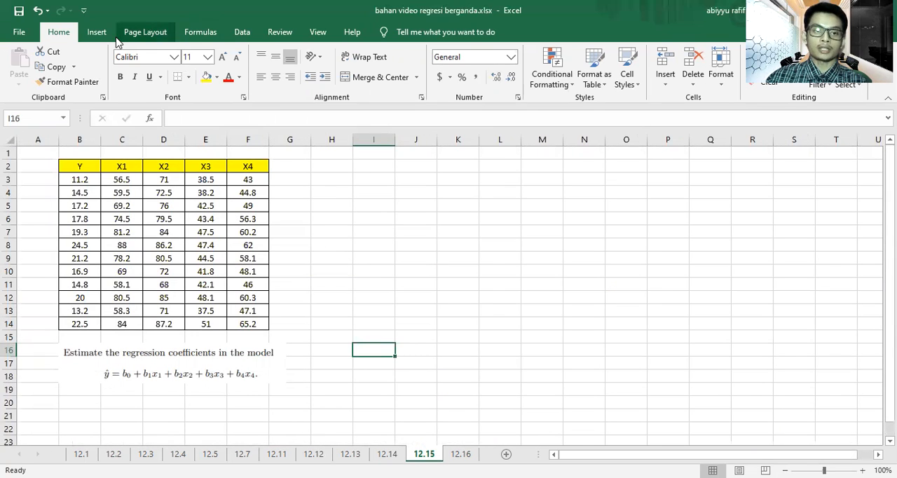
click(241, 32)
click(780, 82)
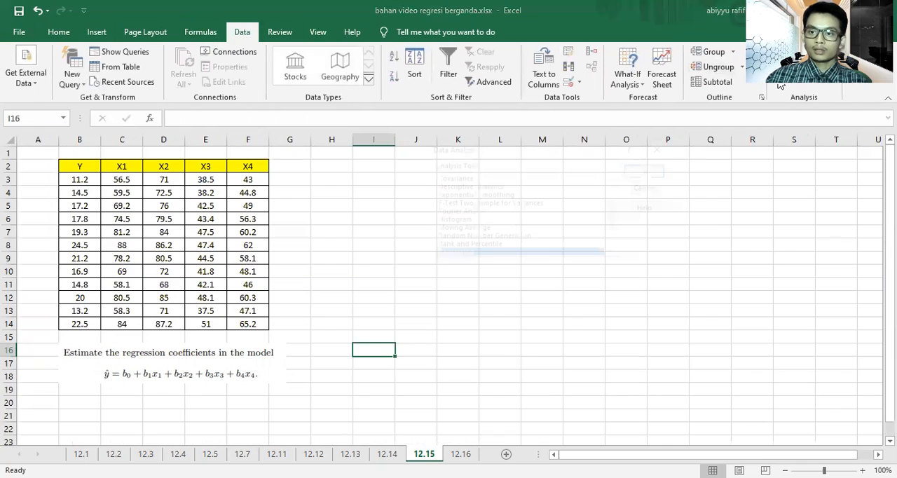
click(643, 173)
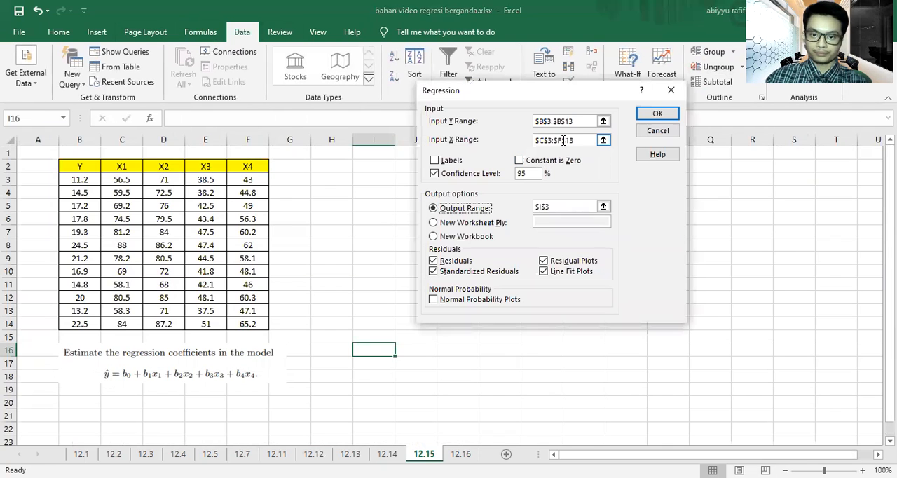
click(75, 179)
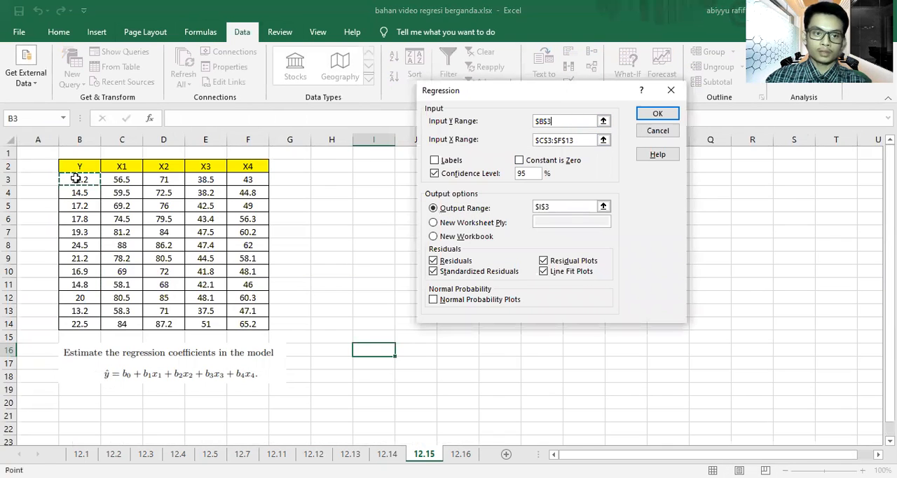
drag(84, 323, 83, 323)
click(579, 140)
click(122, 181)
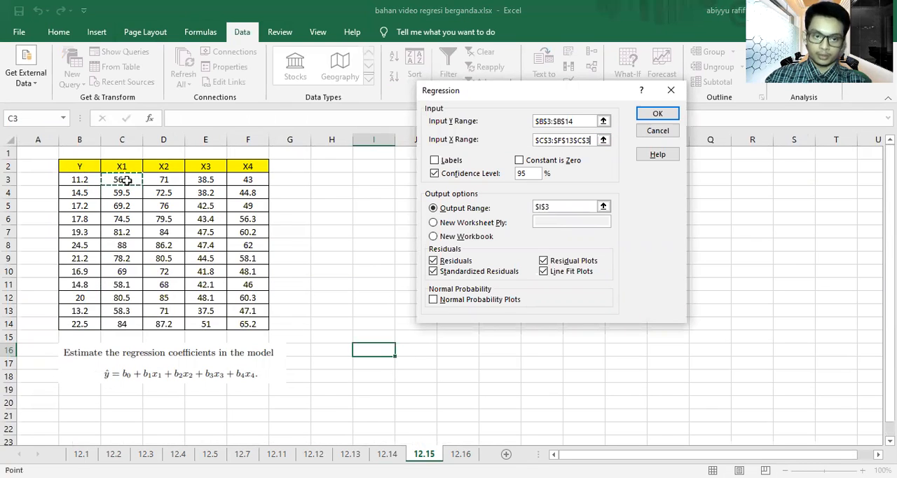
drag(248, 321, 248, 322)
Step: Set the output range of the 12.15 regression to cell I3 and run the analysis
click(566, 203)
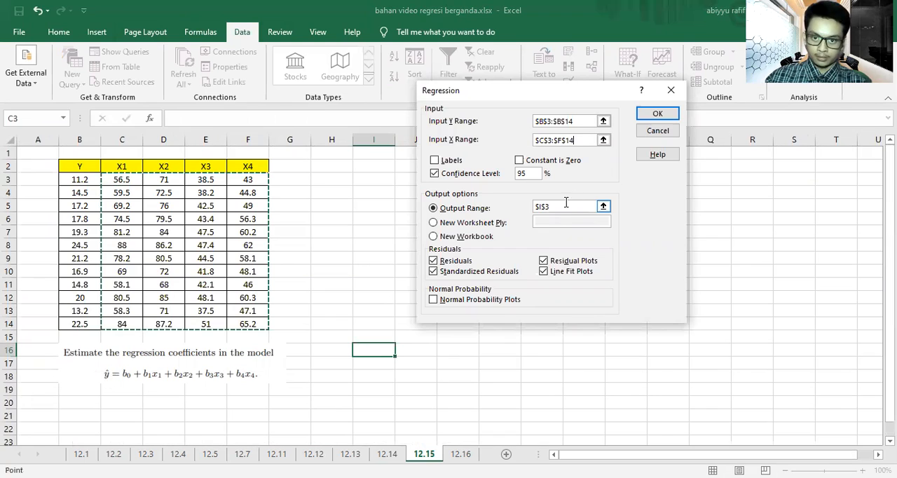
drag(567, 208, 511, 208)
key(BackSpace)
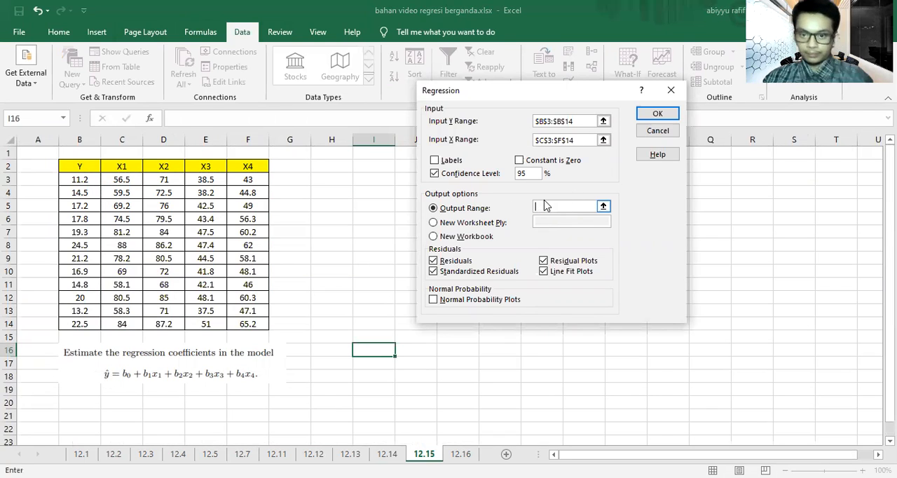
click(363, 180)
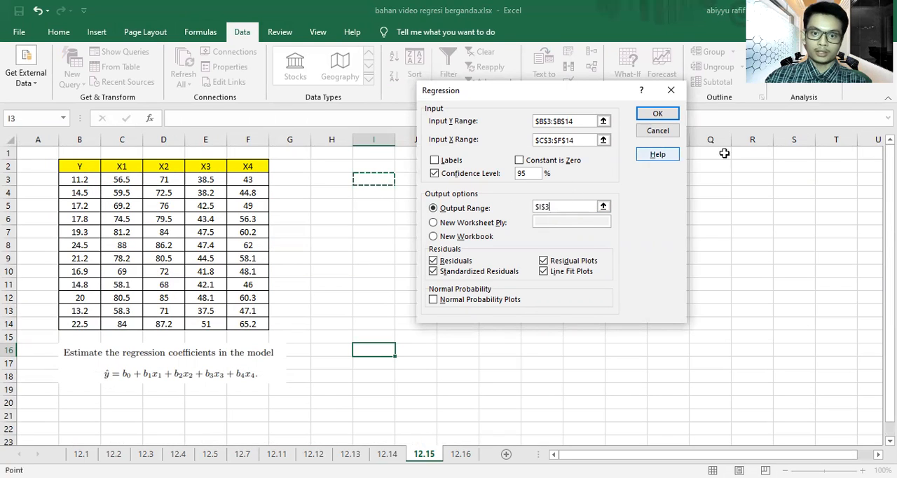
click(658, 117)
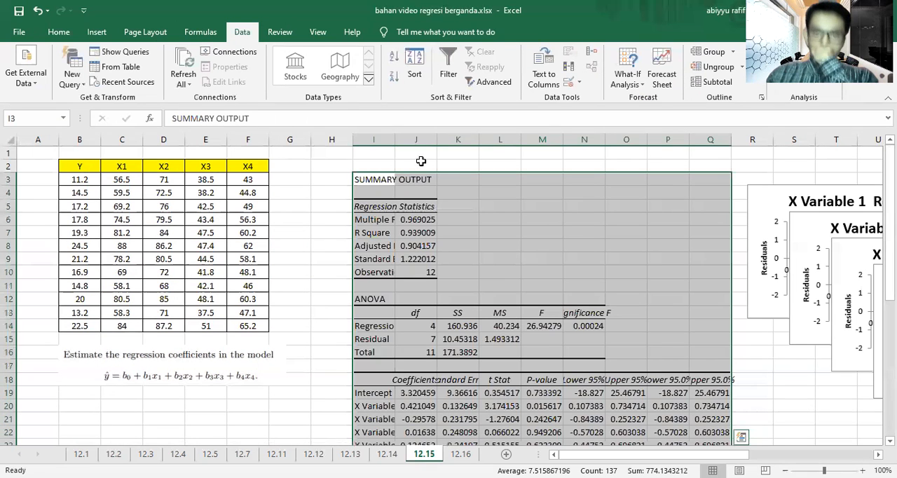
Step: Widen columns I to K of the 12.15 output and format the coefficients in J19:J23 with two decimal places
double_click(396, 142)
drag(442, 158, 577, 156)
scroll(495, 246, down, 2)
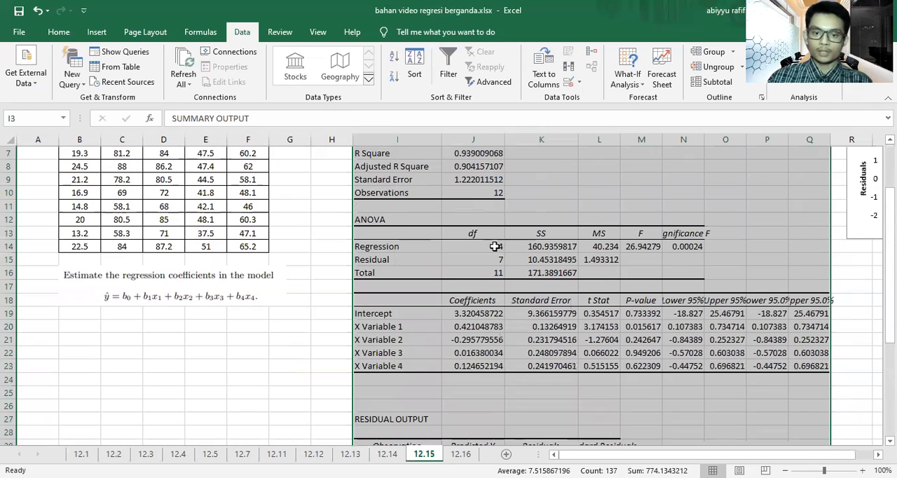
drag(477, 315, 478, 366)
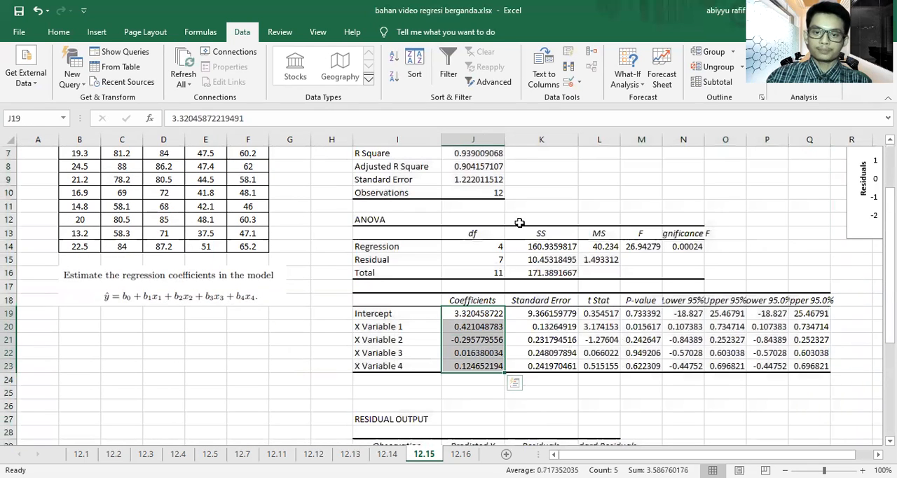
click(59, 31)
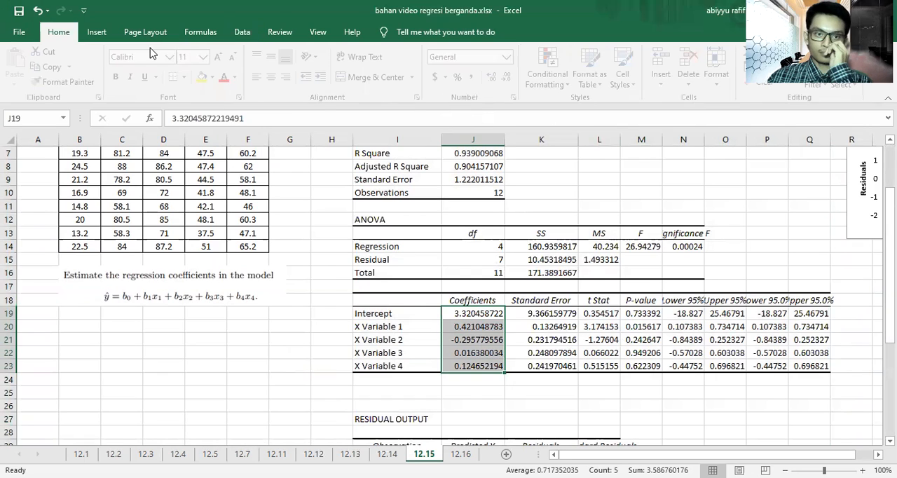
click(512, 77)
click(513, 77)
click(513, 77)
click(512, 77)
click(513, 77)
click(512, 77)
click(512, 77)
click(560, 231)
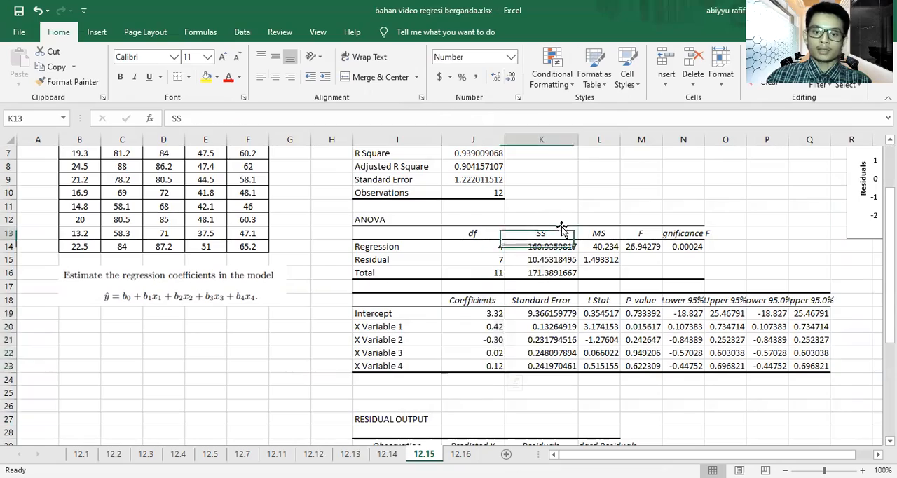
Step: Narrow column J to fit around the regression coefficients
click(862, 470)
click(863, 471)
click(863, 470)
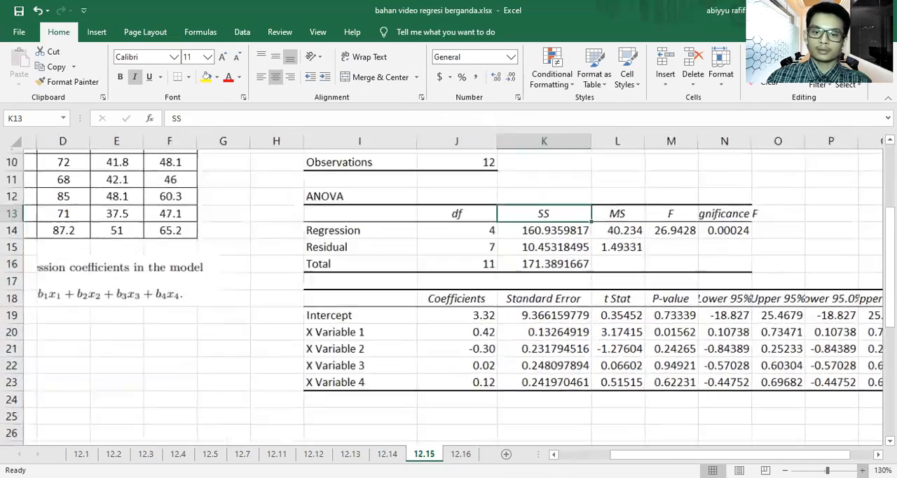
click(863, 470)
click(863, 470)
click(863, 470)
click(863, 470)
click(862, 471)
click(863, 470)
scroll(726, 420, down, 2)
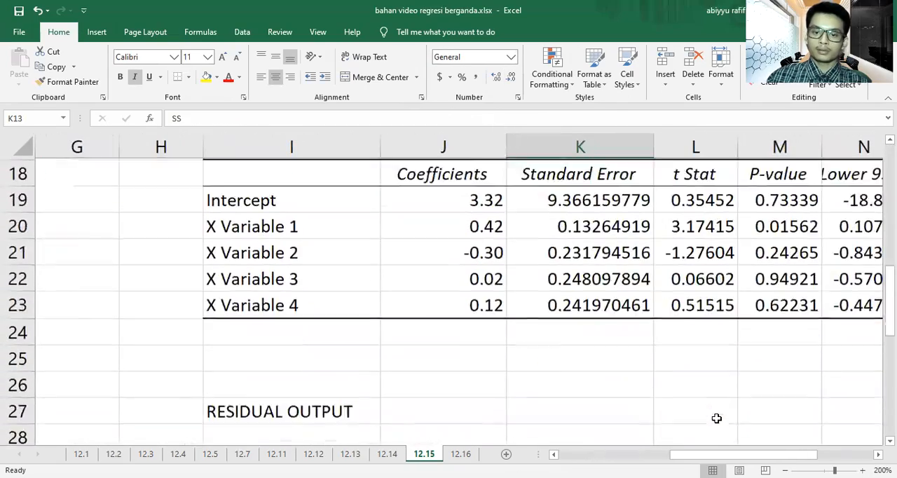
scroll(732, 420, up, 1)
drag(737, 454, 702, 452)
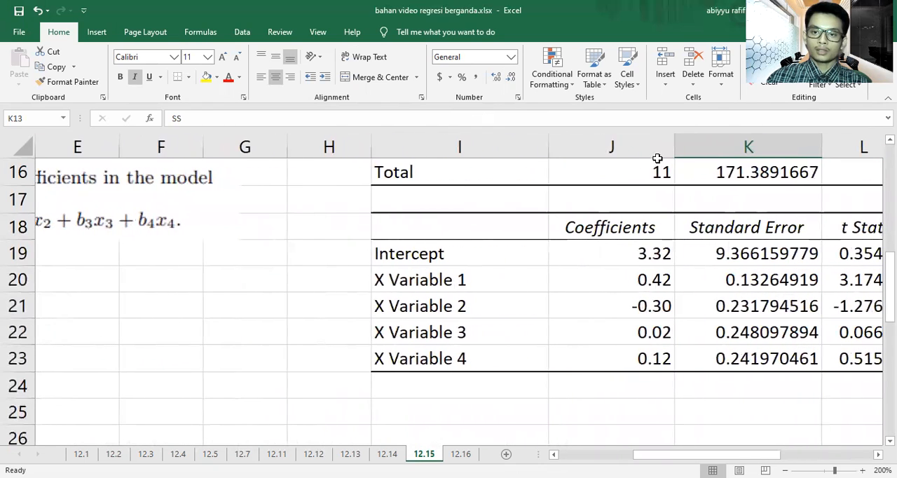
drag(674, 155, 646, 146)
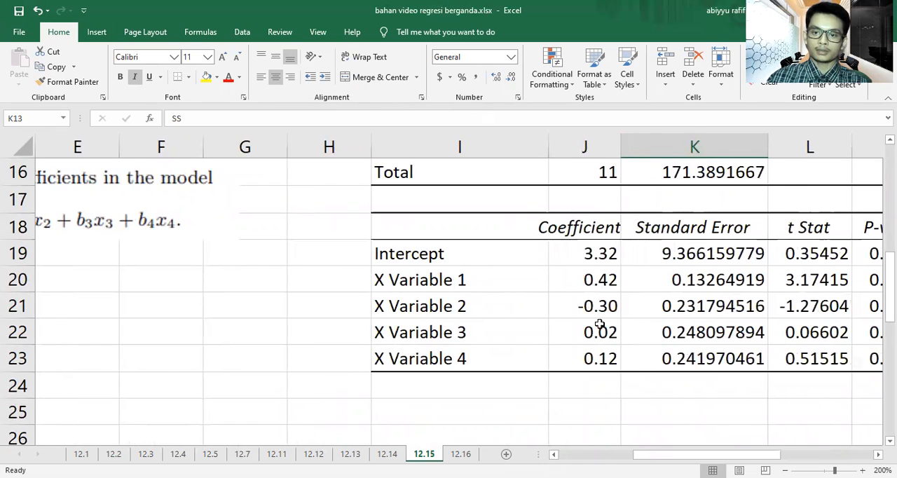
Step: Merge and center cells C20:G20 below the exercise 12.15 model text
scroll(586, 356, left, 5)
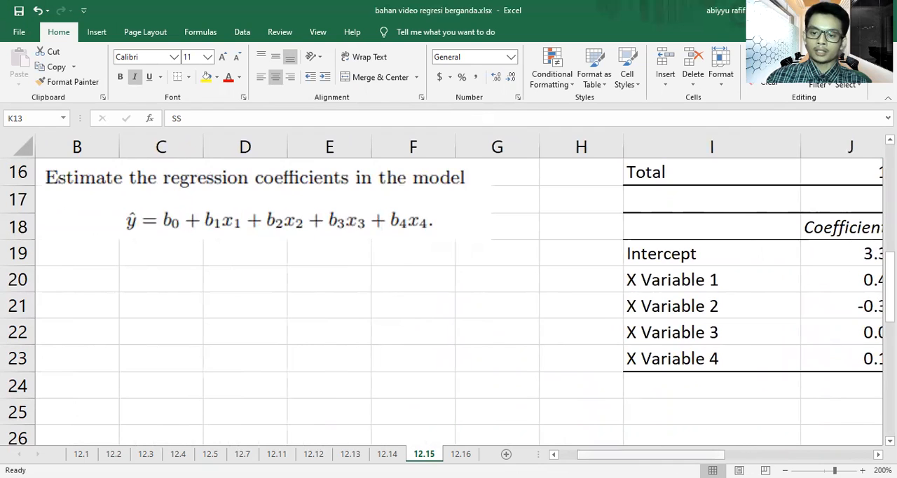
scroll(428, 336, right, 2)
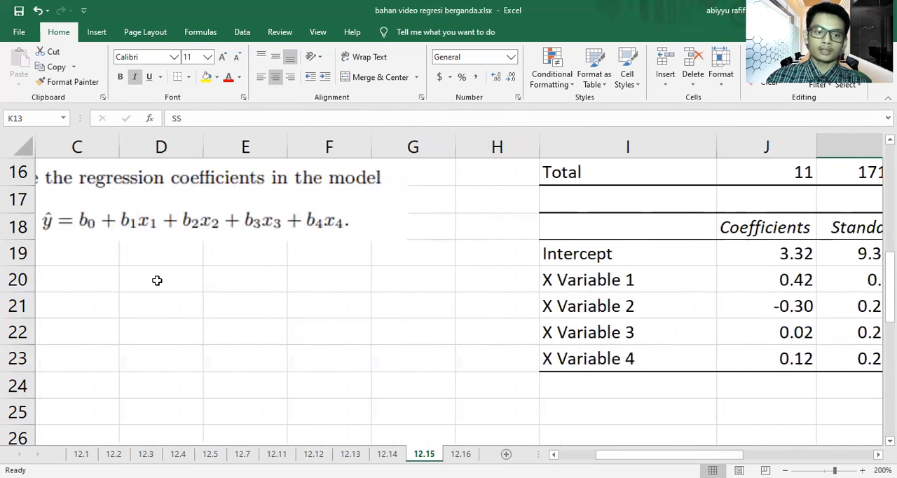
drag(136, 281, 427, 278)
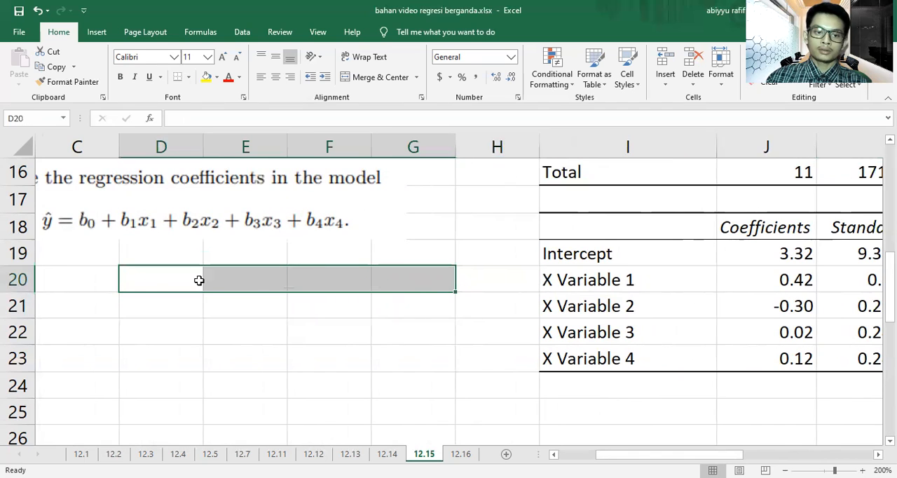
click(117, 283)
drag(116, 283, 396, 274)
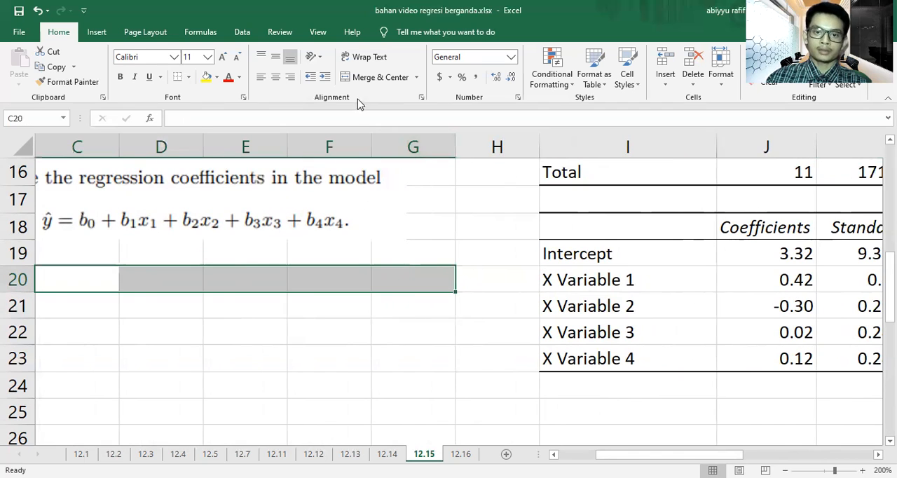
click(379, 77)
Step: Enter the exercise 12.15 equation Y = 3.32 + 0.42 X1 - 0.3 X2 + 0.02 X3 + 0.12 X4 in merged cell C20
text(Y = 3.32)
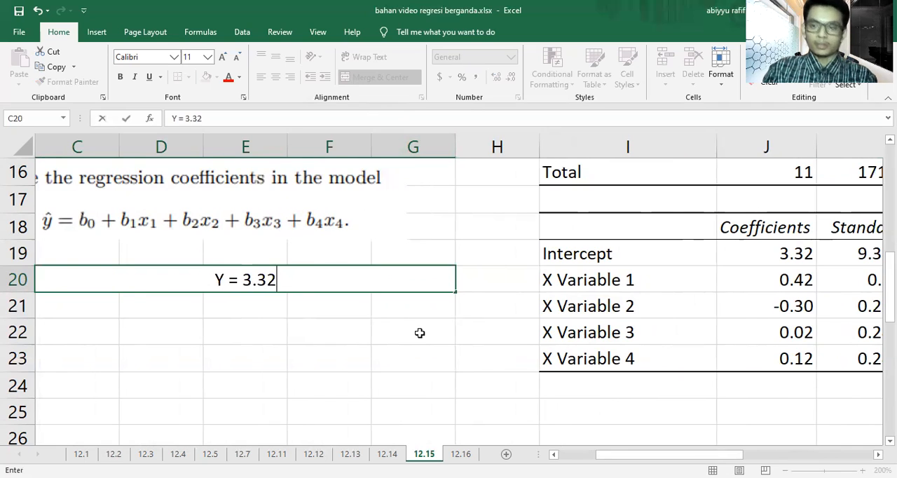
text( + )
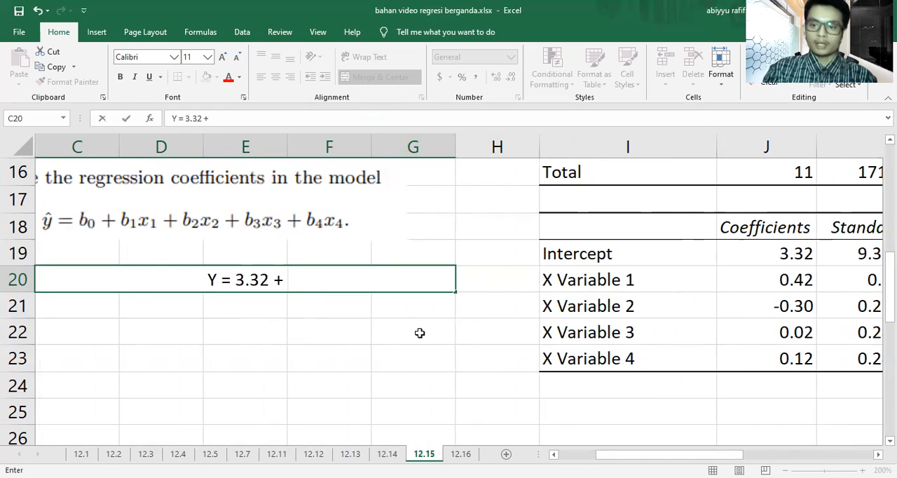
text(0.)
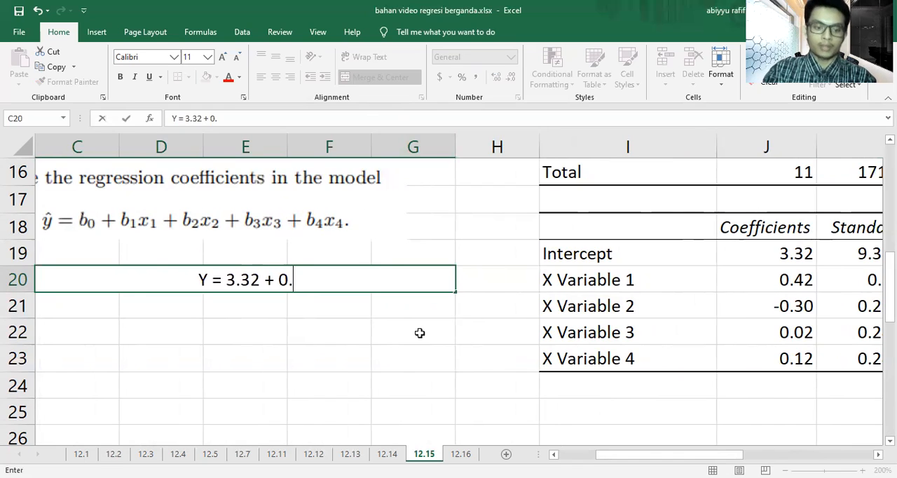
text(42 X)
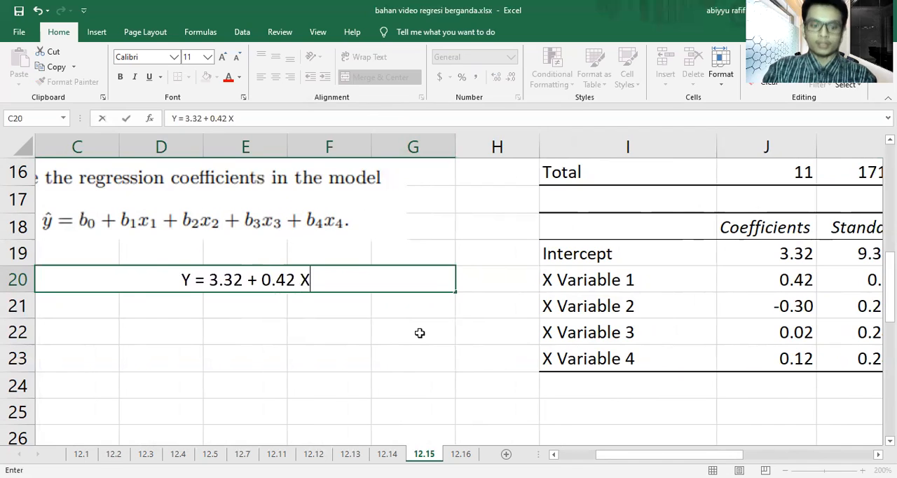
text(1 +)
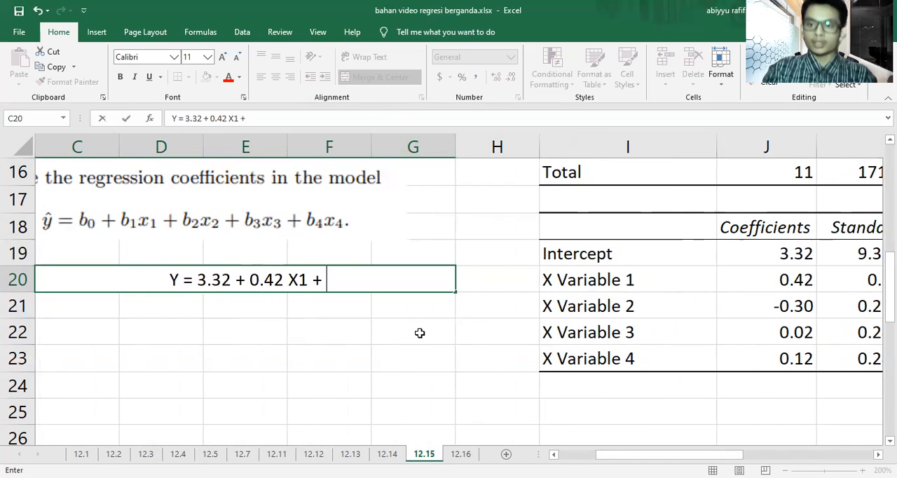
key(BackSpace)
text(-)
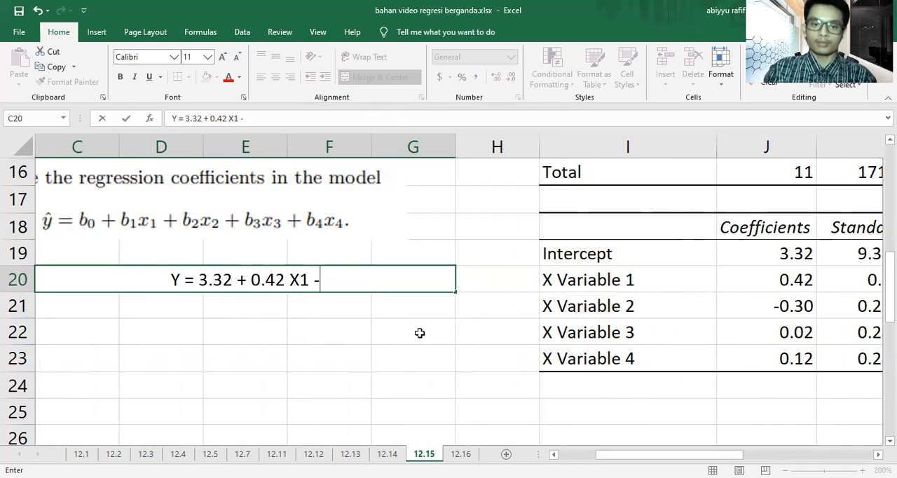
text( 0.)
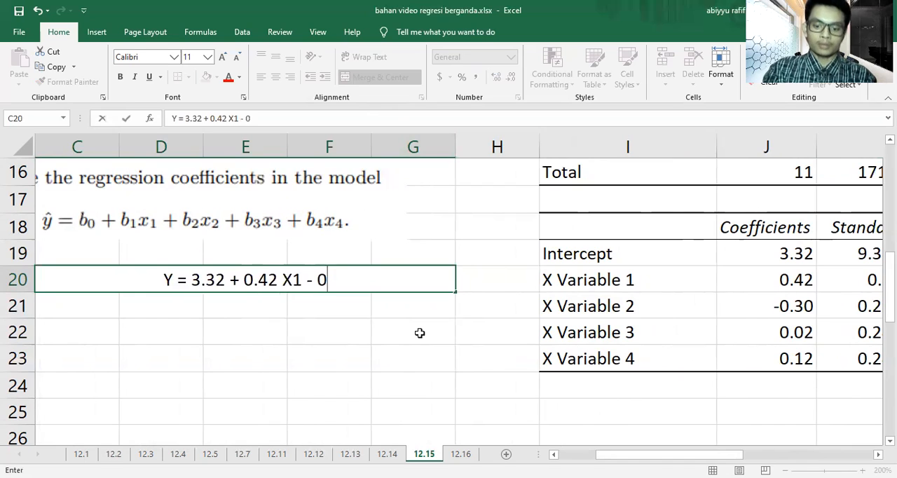
text(3 X2 +)
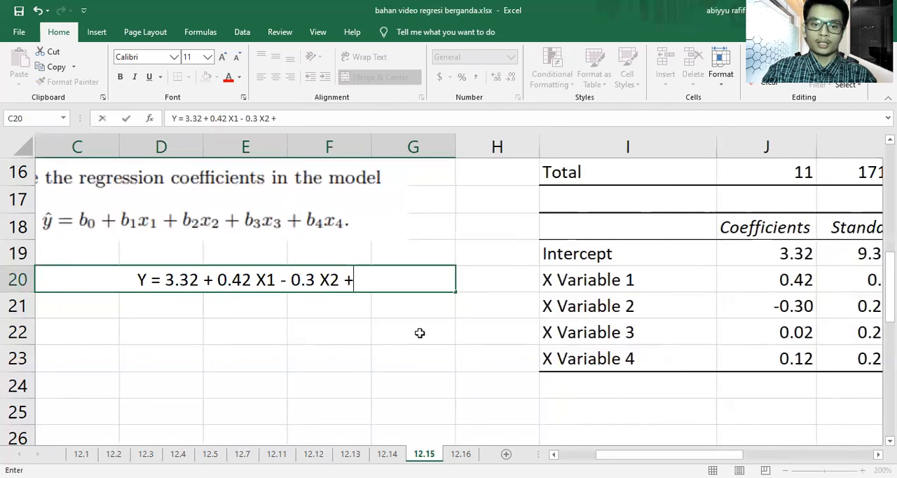
text( 0.)
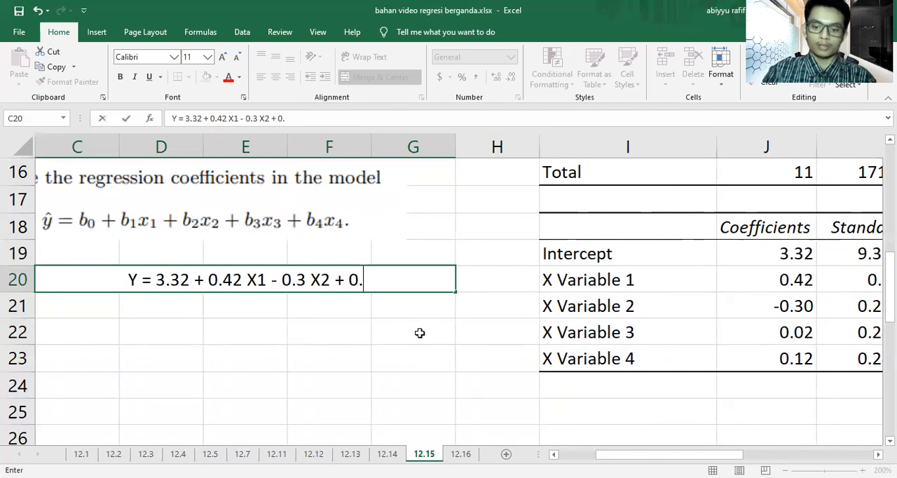
text(02 X3)
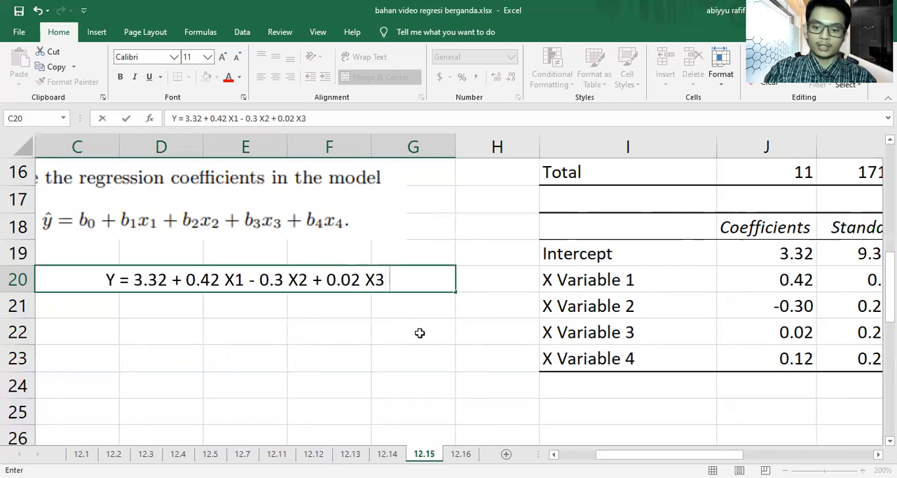
text( + 0.12 X4)
click(420, 333)
Step: Highlight the exercise 12.15 equation cell with a yellow fill
click(419, 282)
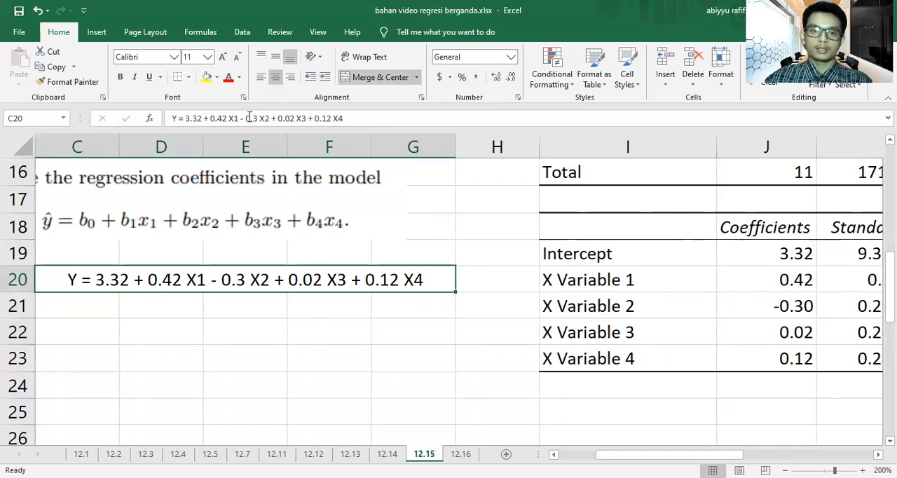
click(204, 75)
click(405, 368)
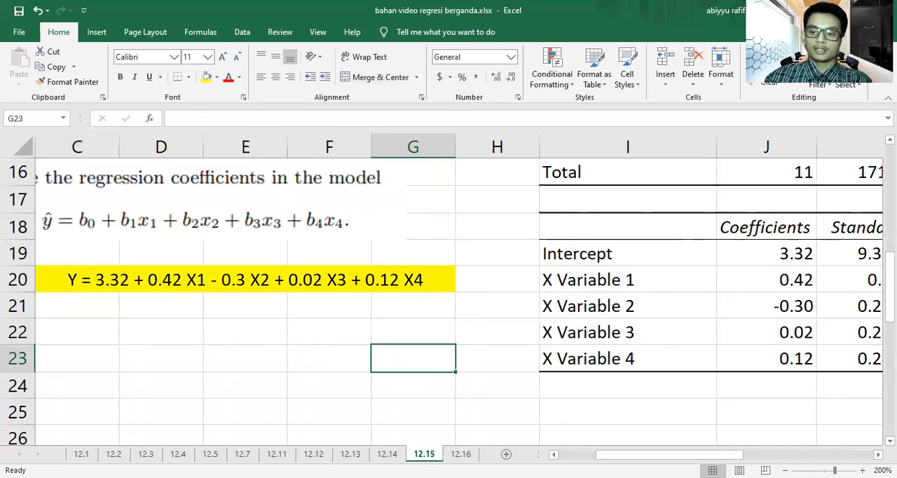
Step: Review the 12.15 equation alongside the regression summary, coefficients and residual output
click(784, 471)
click(785, 471)
click(785, 471)
click(785, 471)
click(785, 471)
click(785, 471)
click(785, 471)
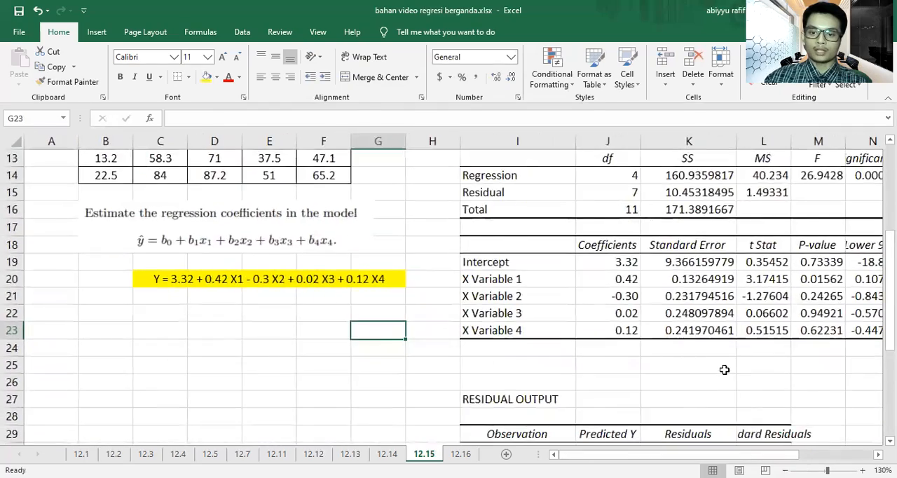
scroll(635, 389, down, 1)
scroll(635, 389, down, 2)
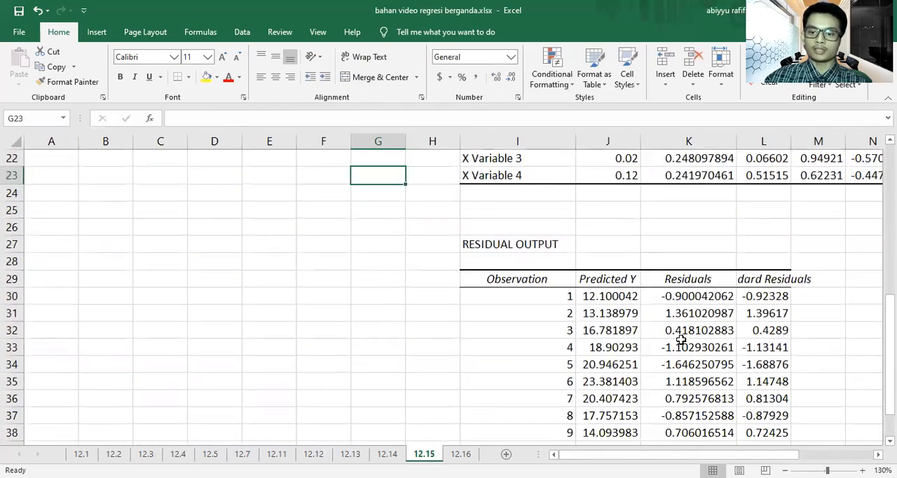
scroll(710, 352, up, 4)
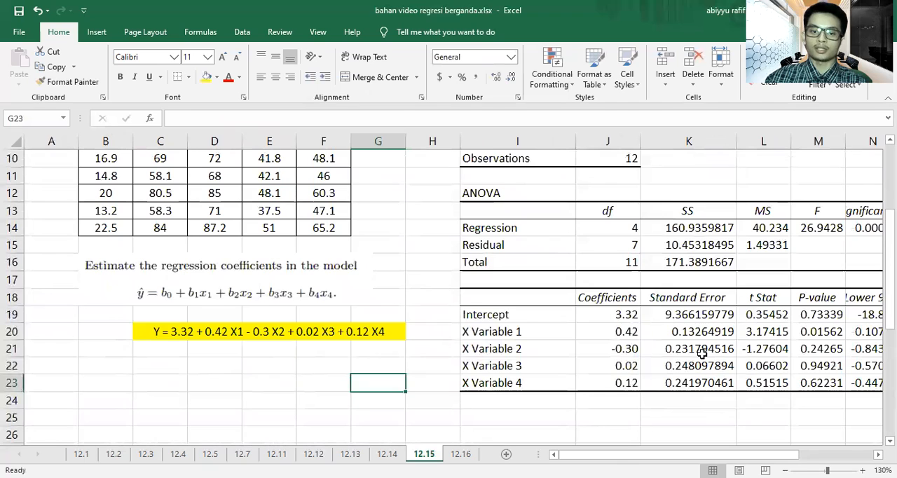
scroll(701, 355, up, 1)
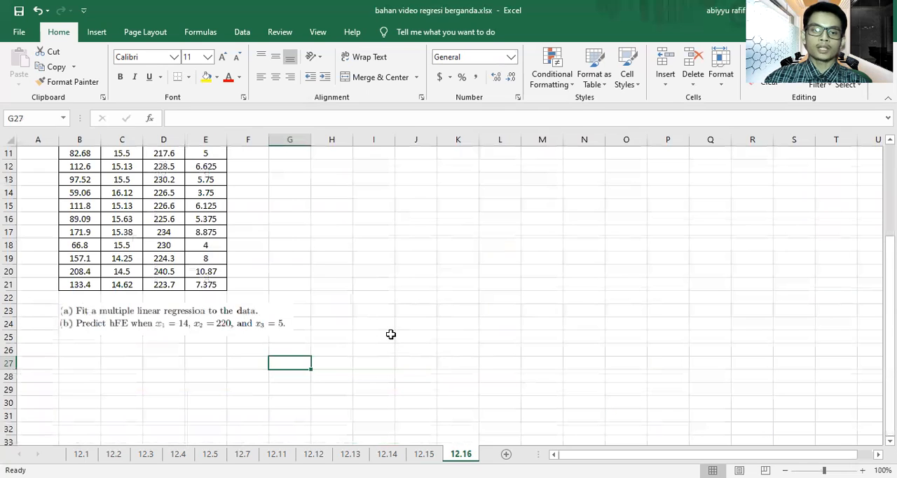
Step: Open the Regression tool for the 12.16 data and set the Y input range to B3:B21
scroll(390, 334, up, 3)
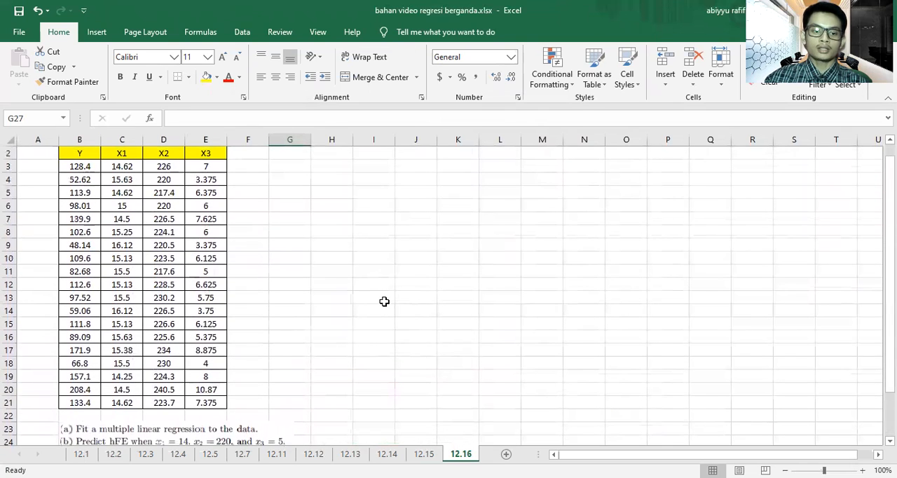
scroll(384, 301, down, 1)
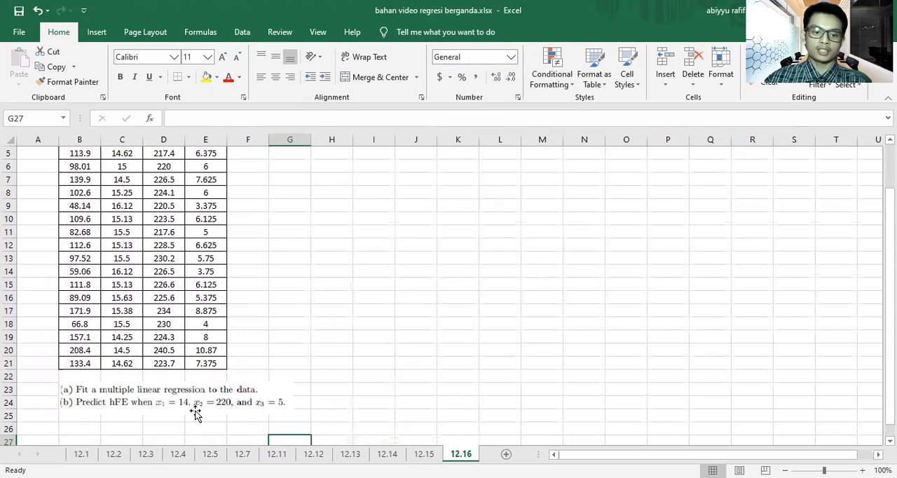
scroll(389, 346, up, 1)
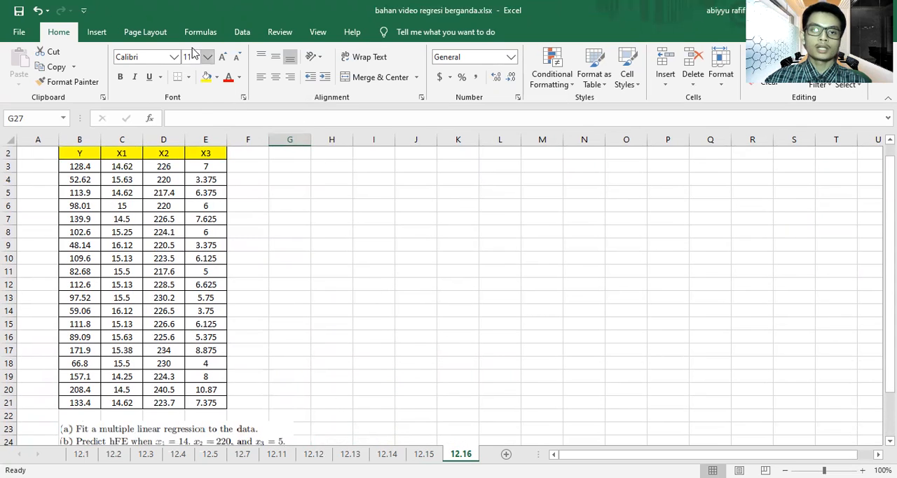
click(242, 31)
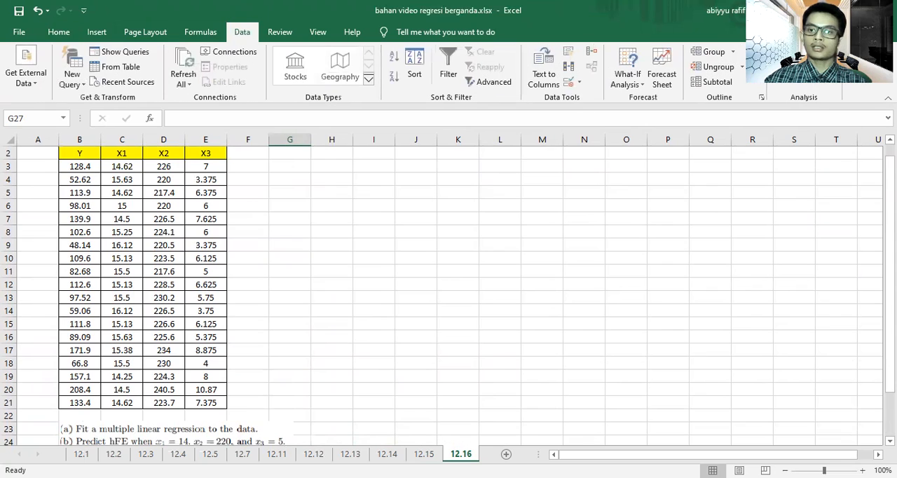
click(804, 52)
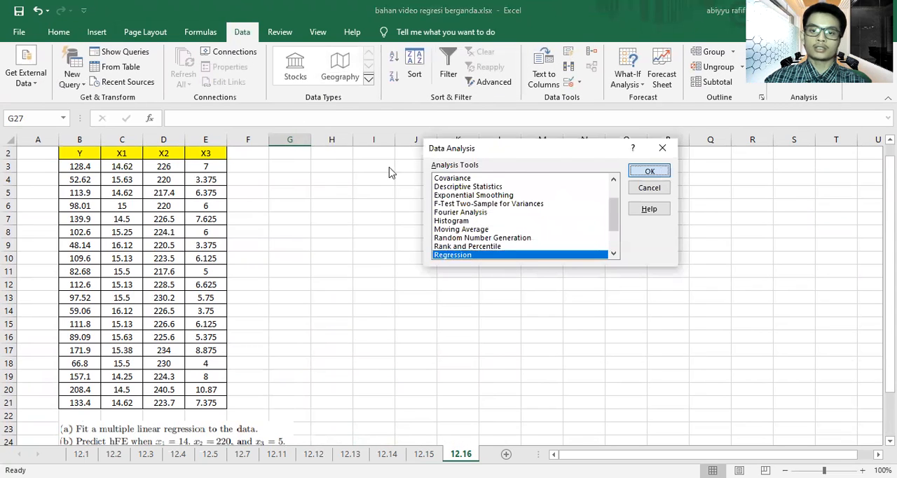
key(Return)
click(572, 121)
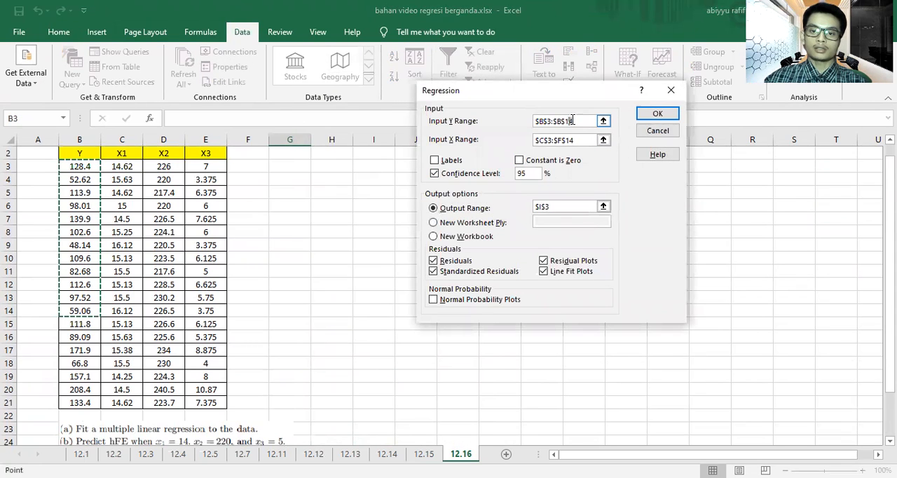
click(581, 120)
click(91, 167)
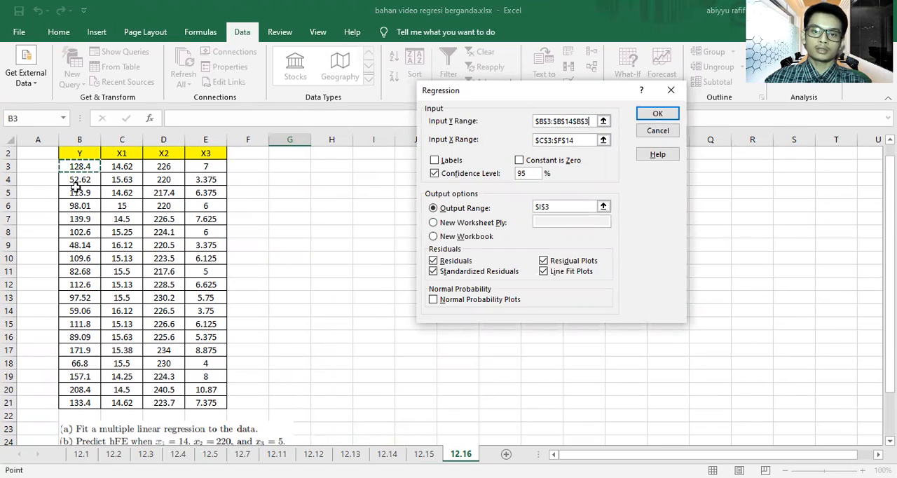
shift+click(81, 407)
Step: Set the X input range of the 12.16 regression to C3:E21
click(592, 139)
click(122, 166)
drag(123, 173, 213, 403)
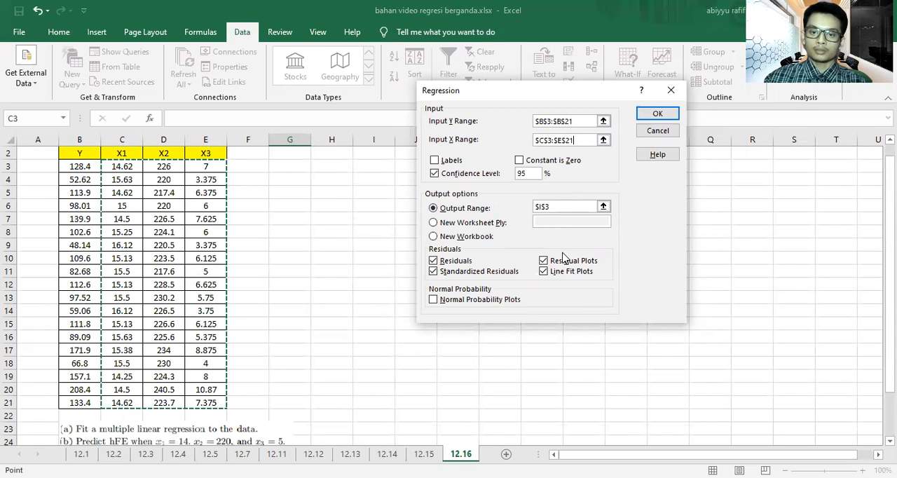
Step: Set the output range of the 12.16 regression to cell H4 and run the analysis
click(550, 206)
key(BackSpace)
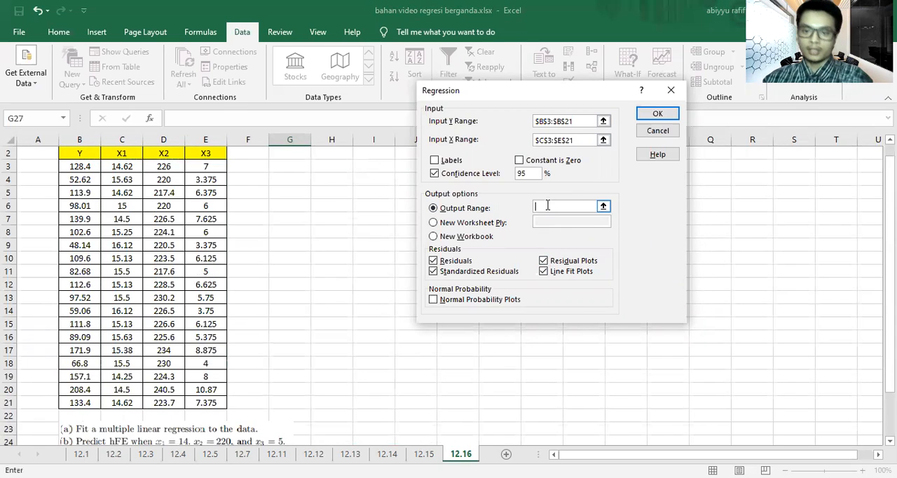
click(340, 180)
click(645, 114)
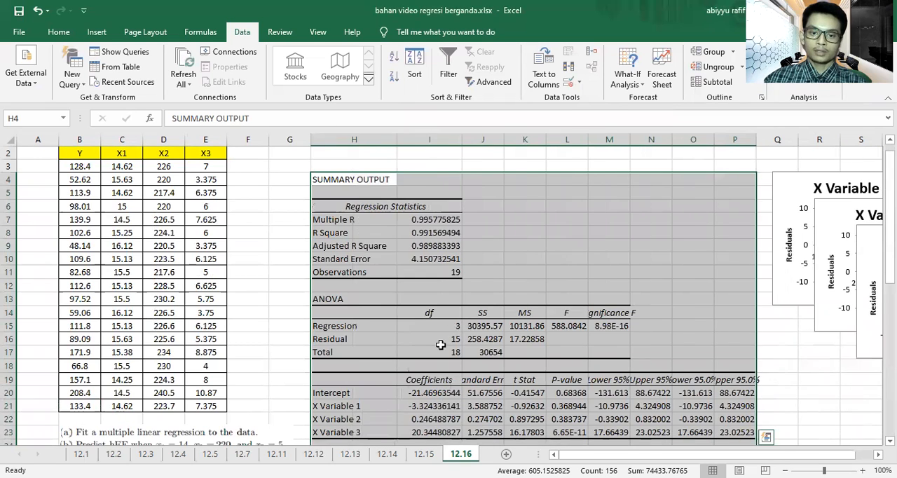
Step: Format the 12.16 regression coefficients in I20:I23 with two decimal places
scroll(441, 329, down, 2)
drag(438, 316, 440, 352)
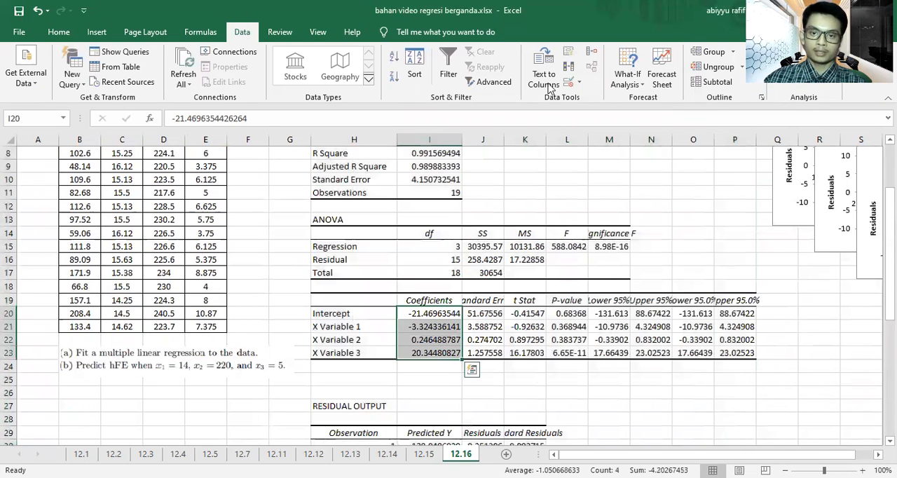
click(75, 34)
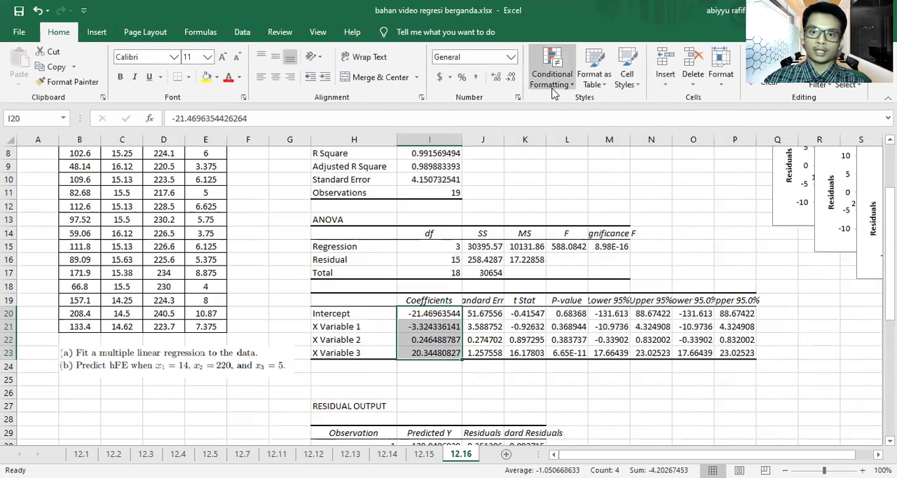
click(512, 77)
click(512, 77)
click(512, 77)
click(511, 77)
click(512, 77)
click(511, 77)
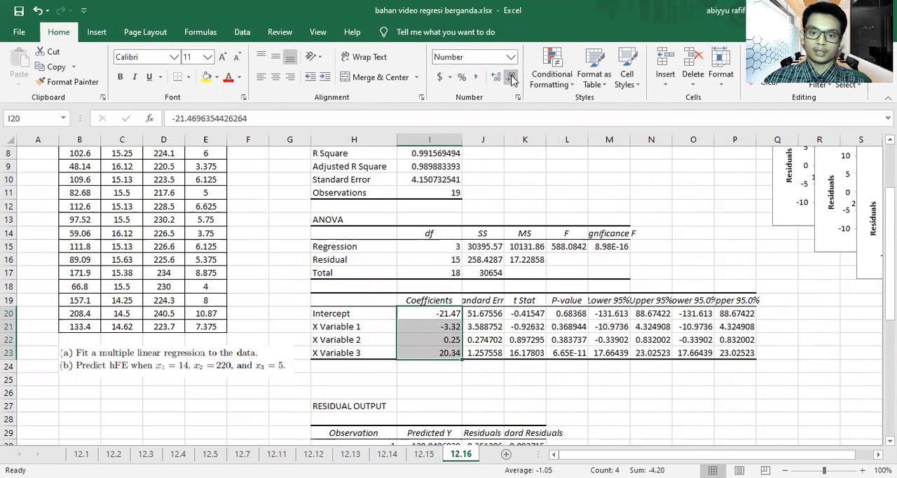
click(626, 398)
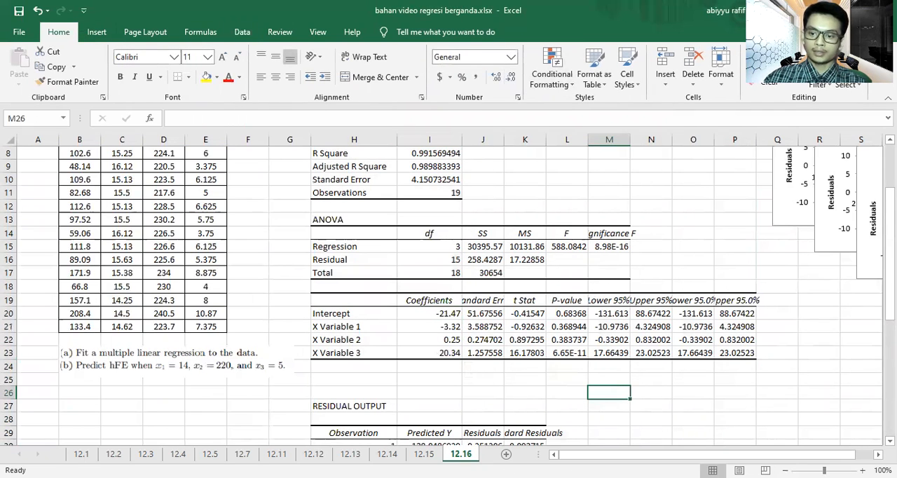
Step: Narrow column I to fit around the 12.16 regression coefficients
click(862, 470)
click(862, 470)
click(862, 471)
click(862, 470)
click(862, 470)
click(862, 470)
click(862, 470)
click(862, 470)
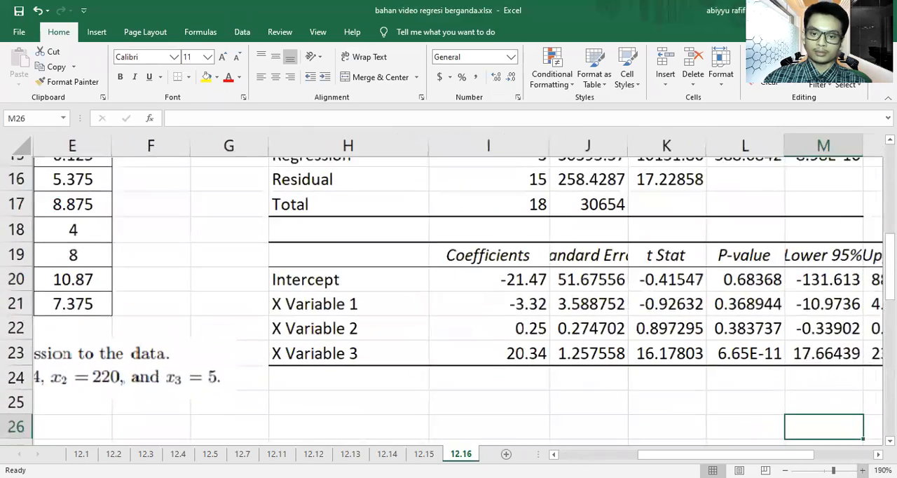
click(862, 470)
drag(560, 144, 539, 145)
Step: Merge and centre cells C27:F27 below the 12.16 exercise questions
scroll(580, 391, down, 1)
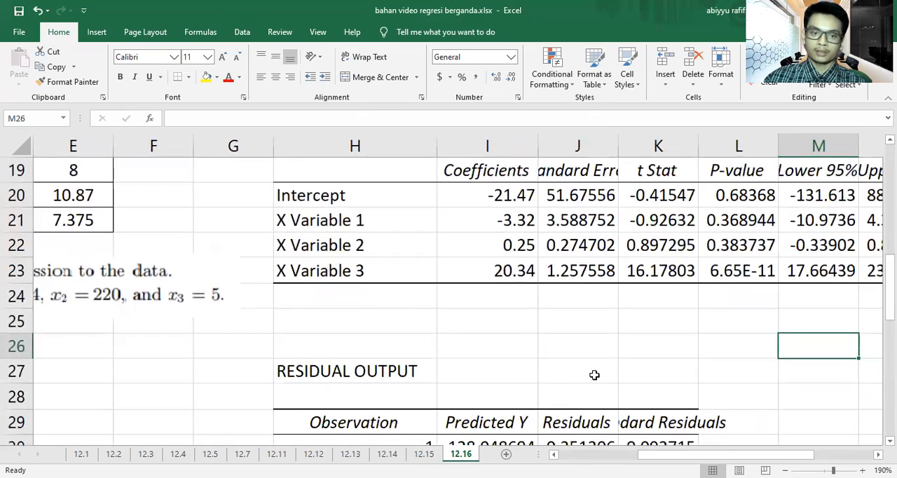
drag(726, 454, 655, 454)
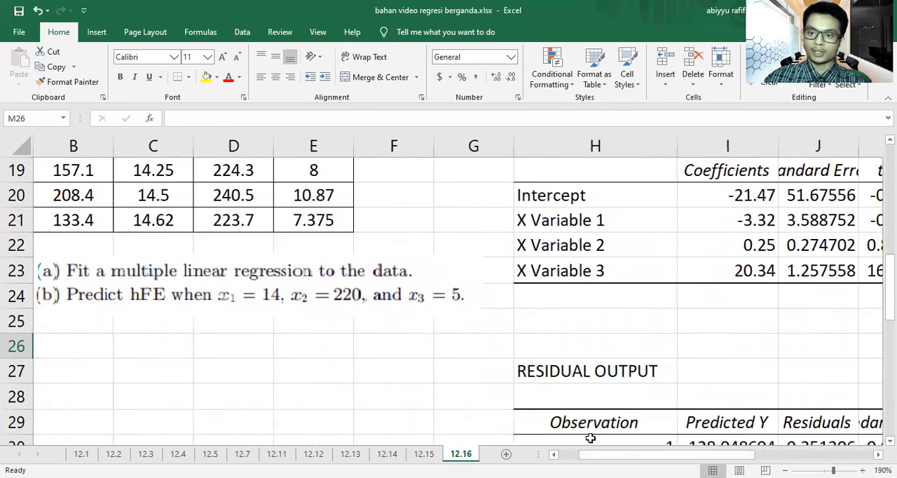
drag(150, 374, 359, 376)
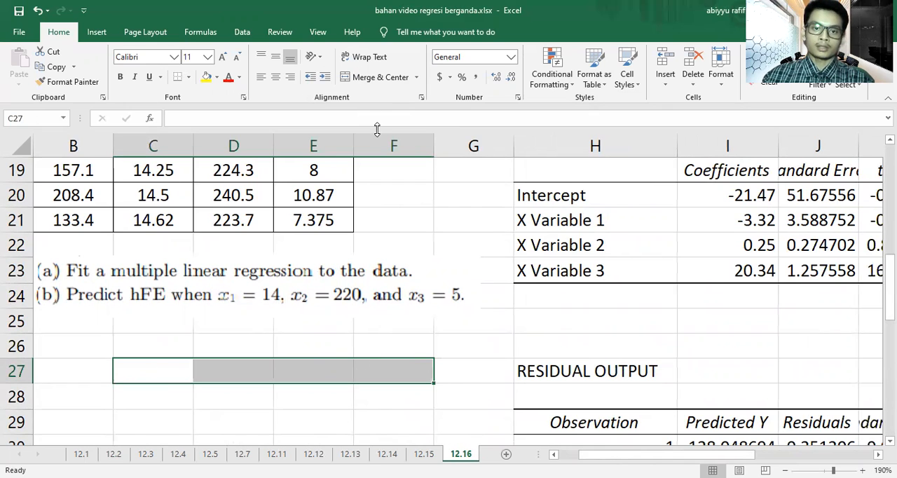
click(382, 78)
Step: Enter the 12.16 regression equation "Y = -21.47 - 3.32 X1 + 0.25 X2 + 20.34 X3" in the merged cell C27
text(Y)
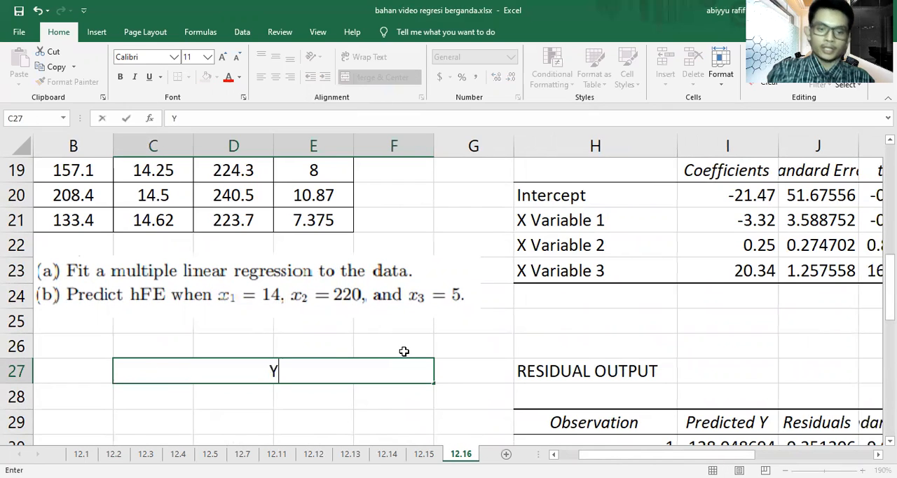
text( = )
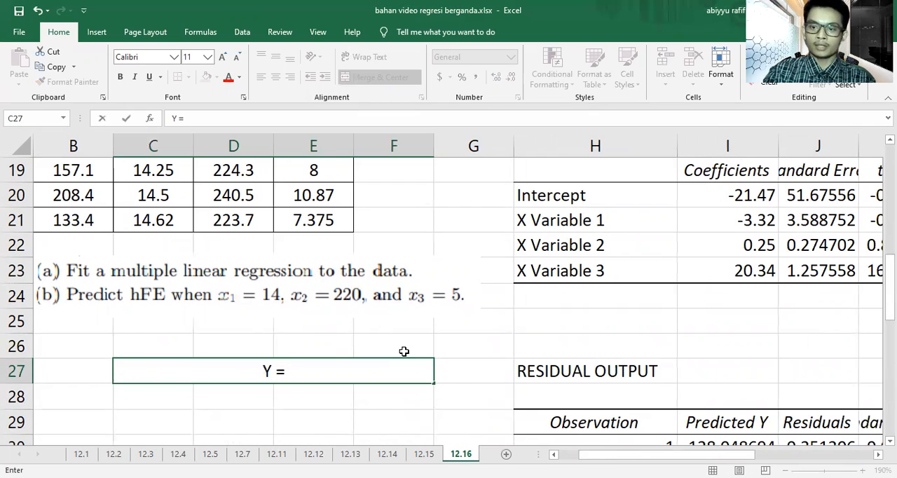
text(-)
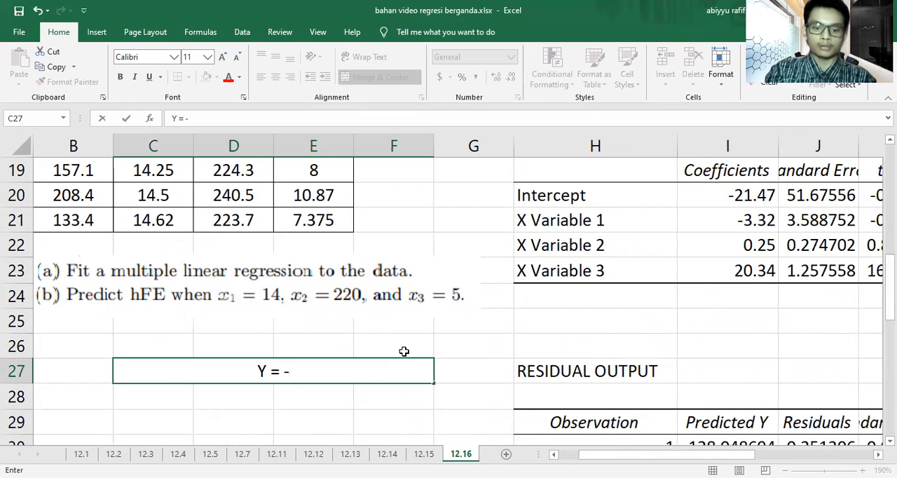
text(21.)
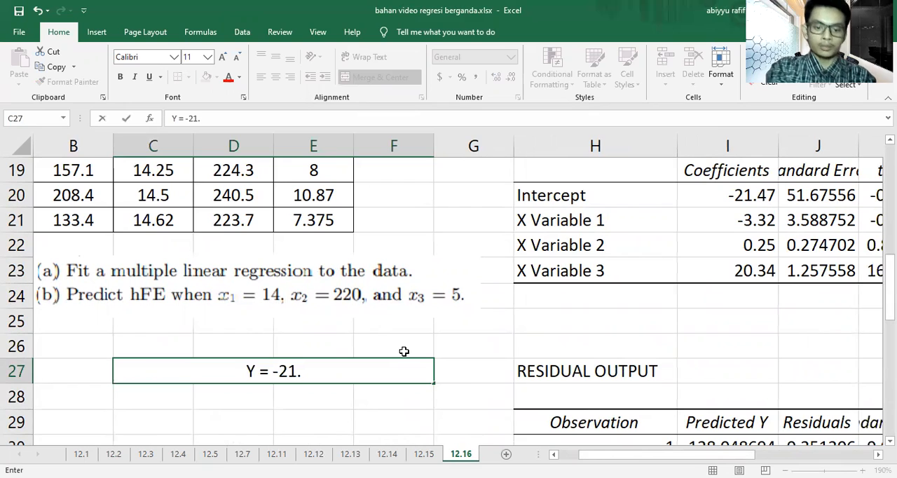
text(47 +)
key(BackSpace)
key(BackSpace)
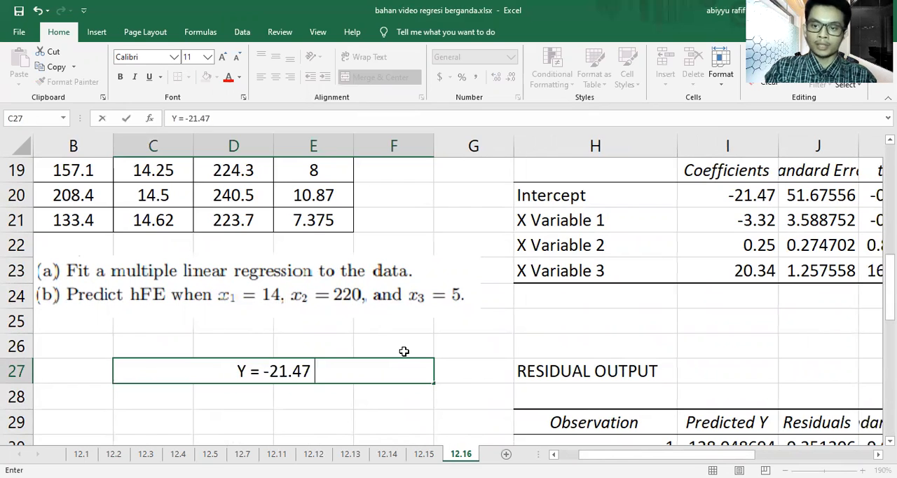
text(-)
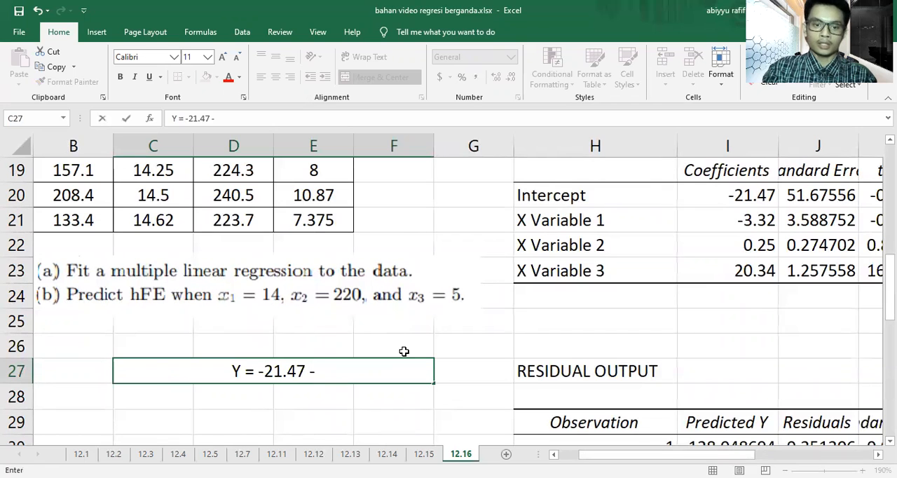
text( 3.)
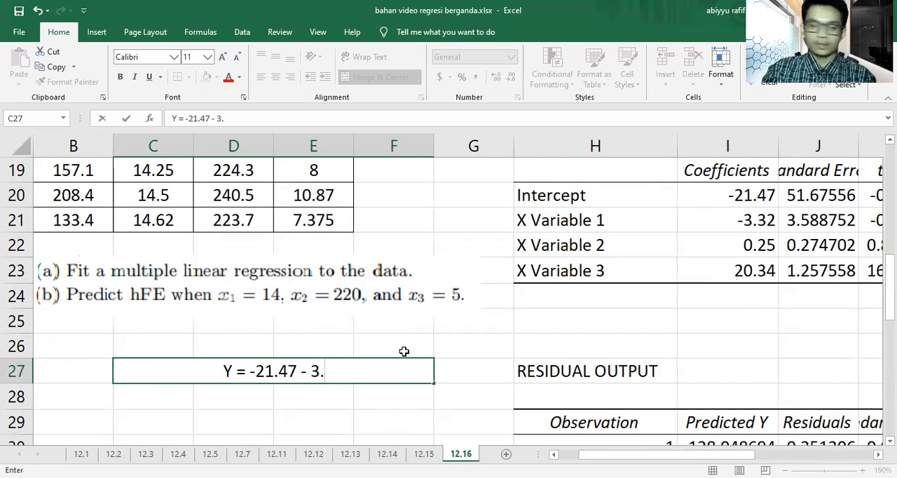
text(32 X1)
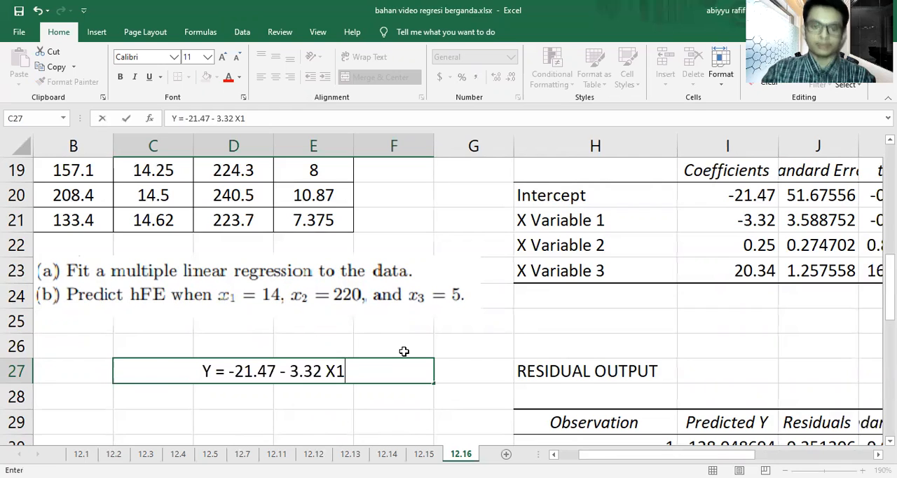
text( +)
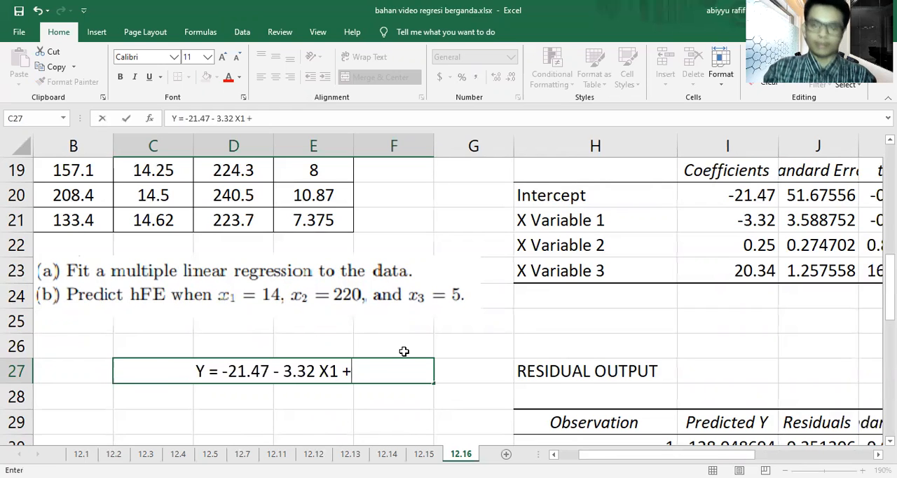
text( 0.25 X2 )
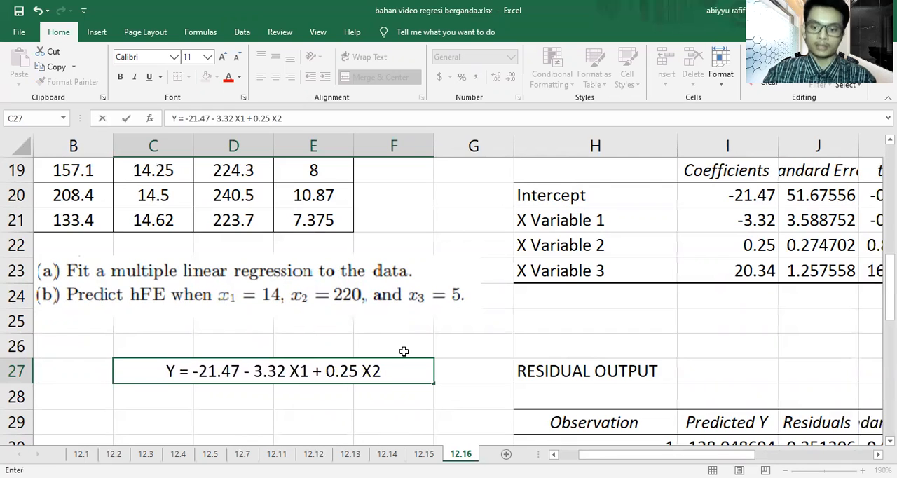
text(+)
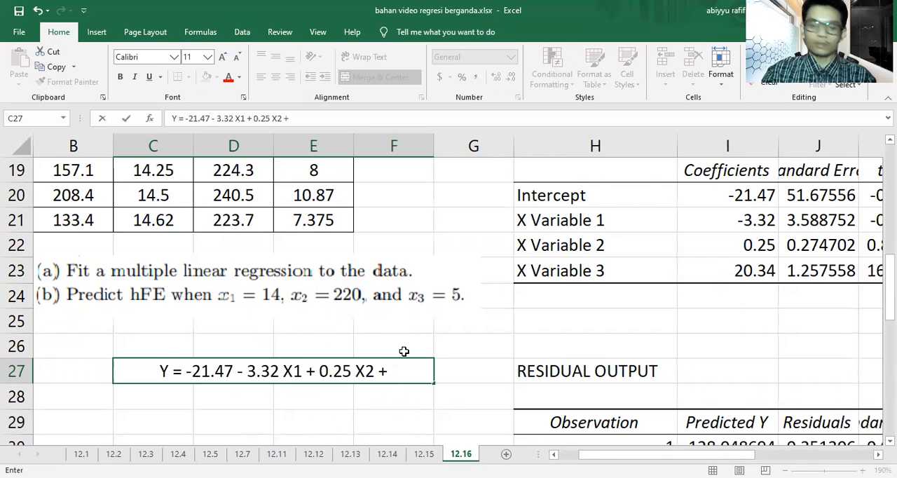
text( 20.34 )
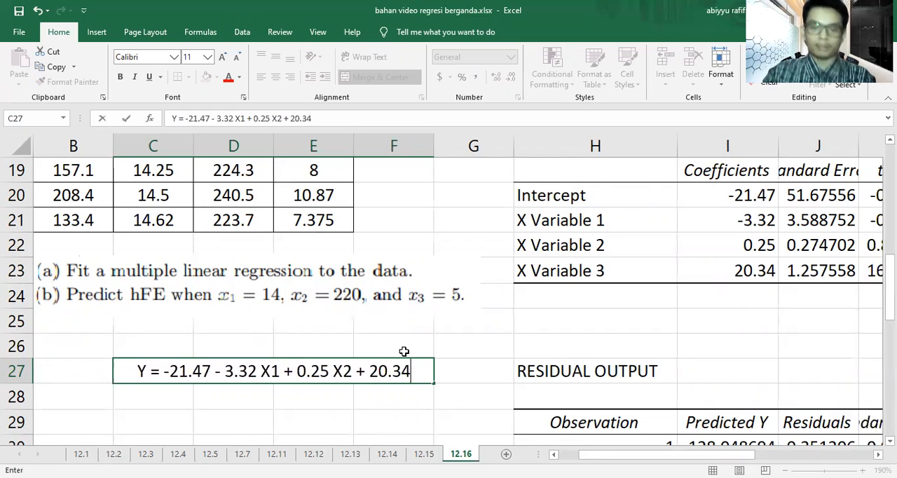
text(X3)
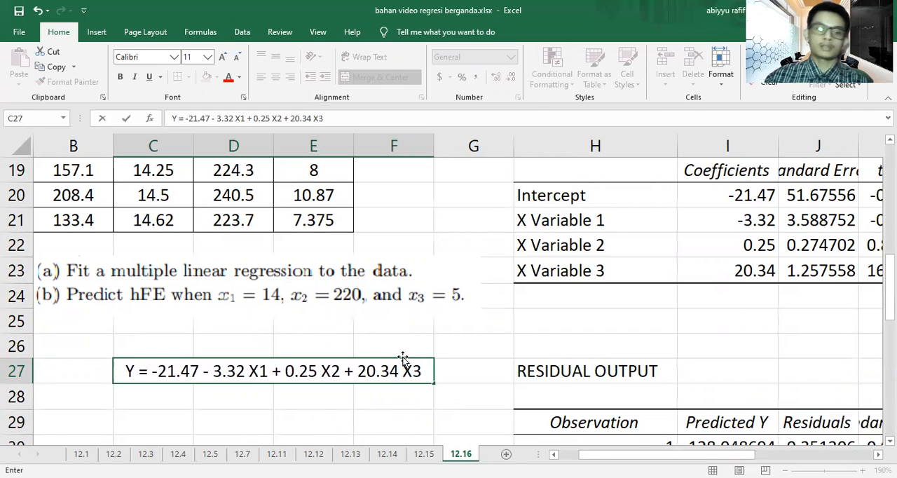
click(411, 414)
Step: Highlight the 12.16 regression equation cell with a yellow fill
click(401, 370)
click(207, 77)
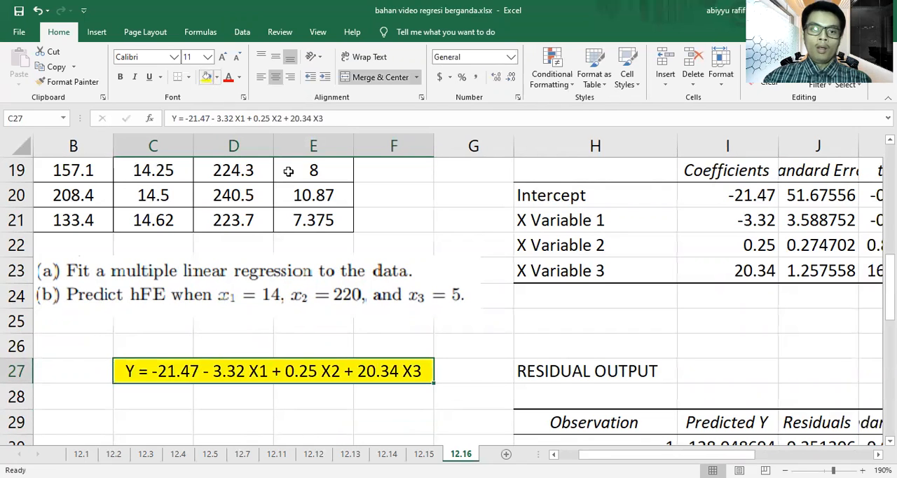
click(339, 336)
scroll(330, 351, down, 1)
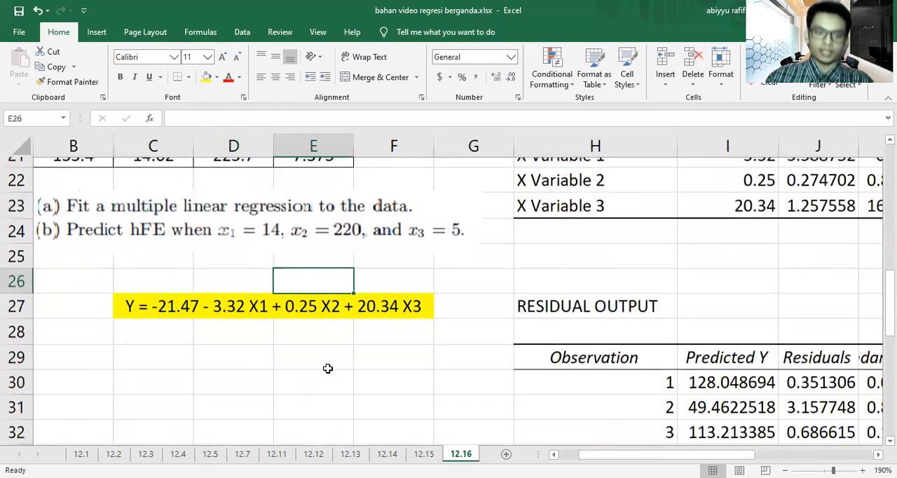
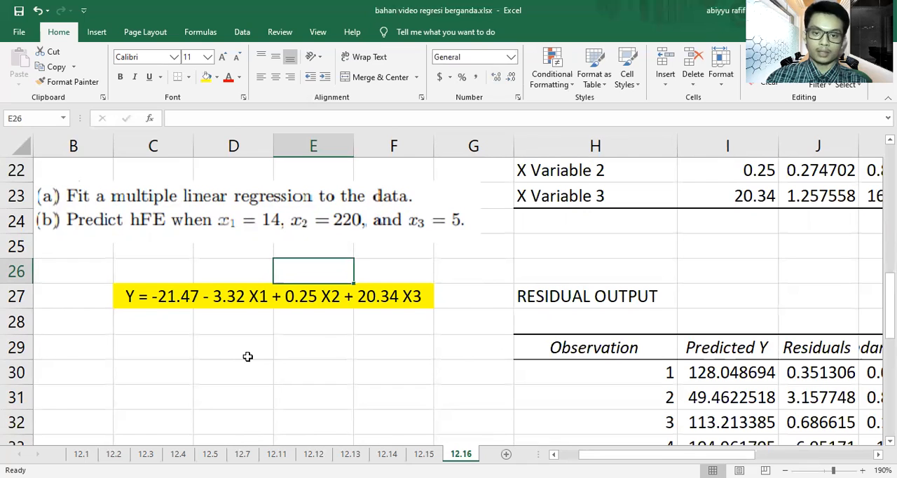
Step: Merge and centre cells C29:D29 and enter the 12.16 prediction "Y = 88.75" in them
drag(174, 352, 256, 341)
click(379, 78)
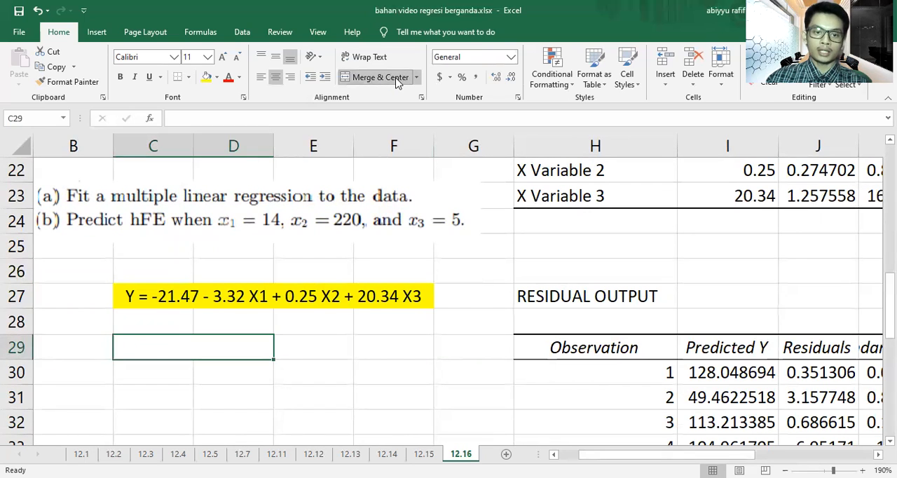
text(Y =)
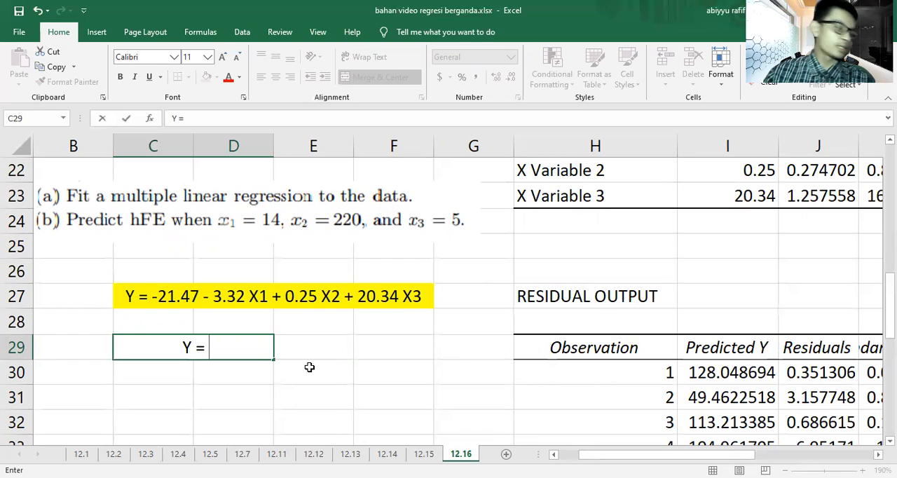
text(88)
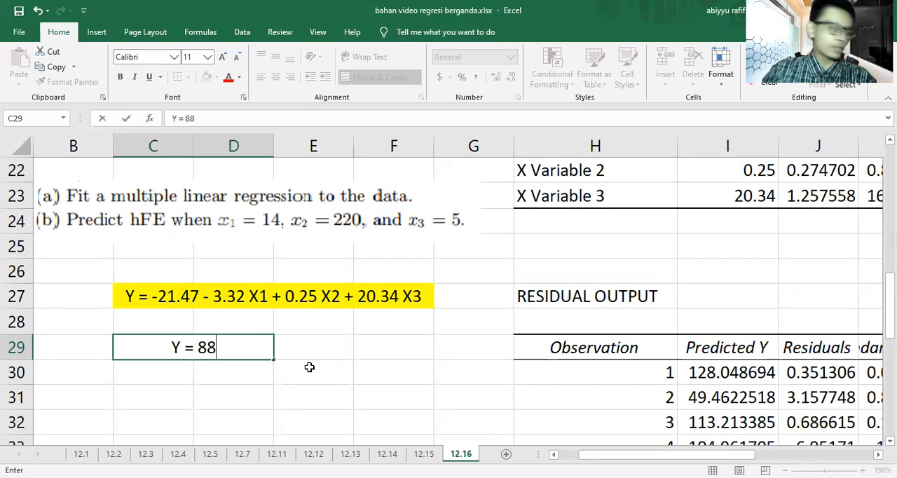
text(.75)
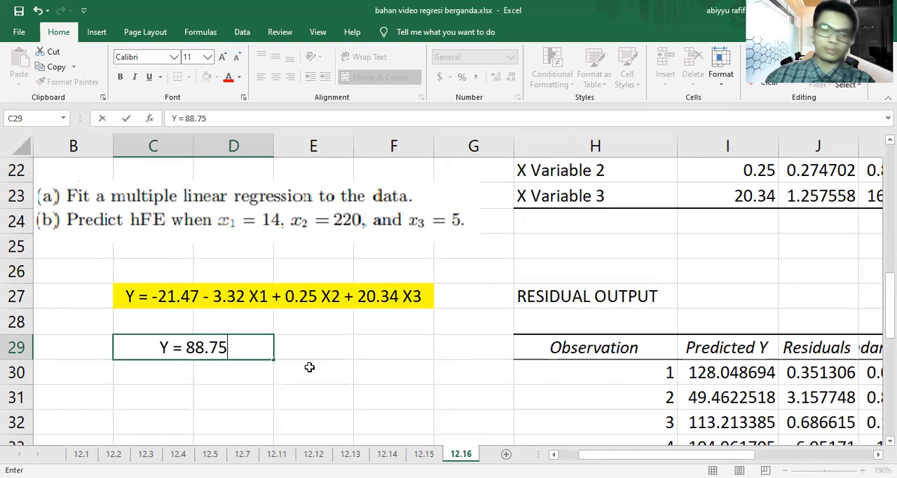
click(309, 367)
Step: Highlight the 12.16 prediction cell C29 with a yellow fill
click(235, 349)
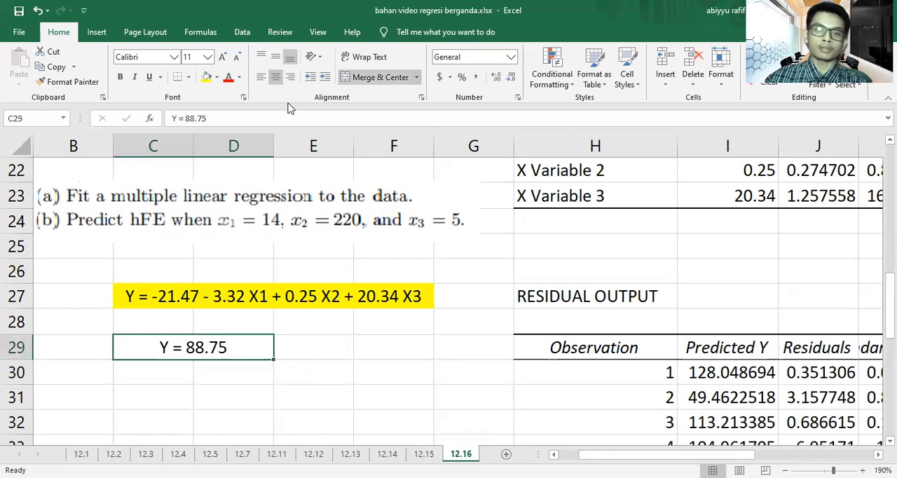
click(206, 76)
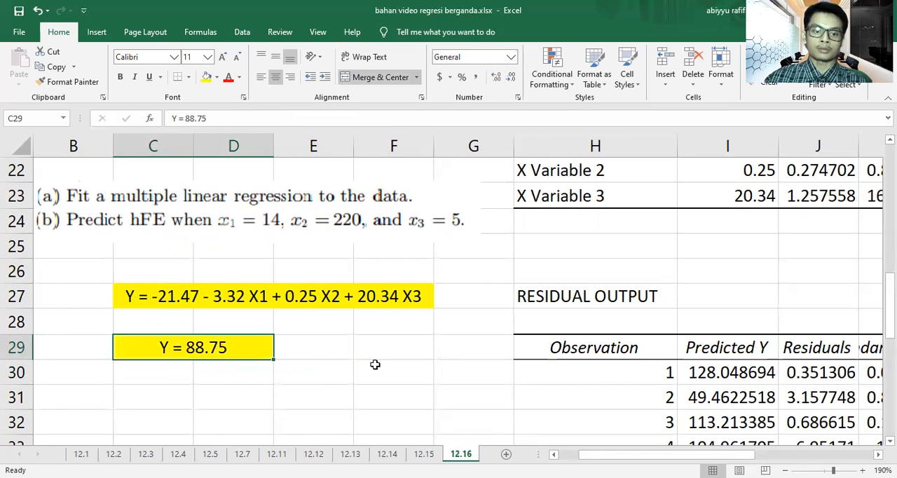
click(374, 365)
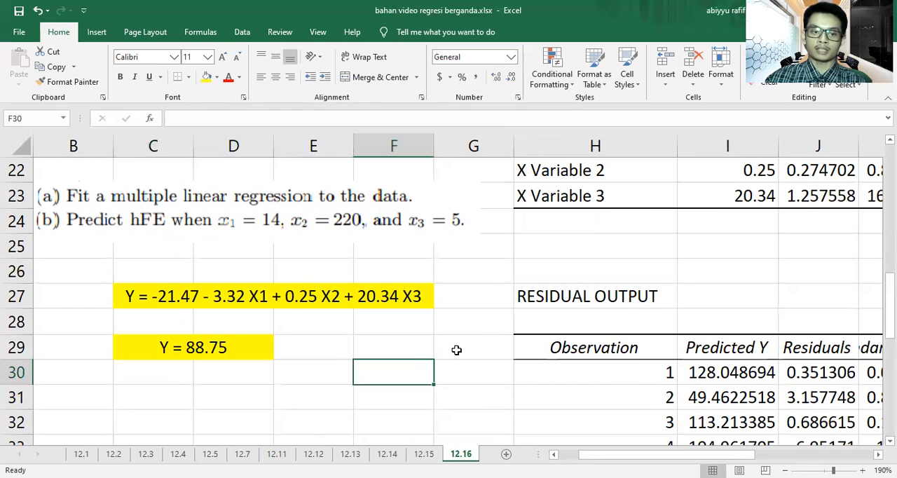
Step: Examine the predicted Y values and residuals in the 12.16 residual output against the observed data
scroll(457, 350, up, 2)
scroll(456, 350, down, 2)
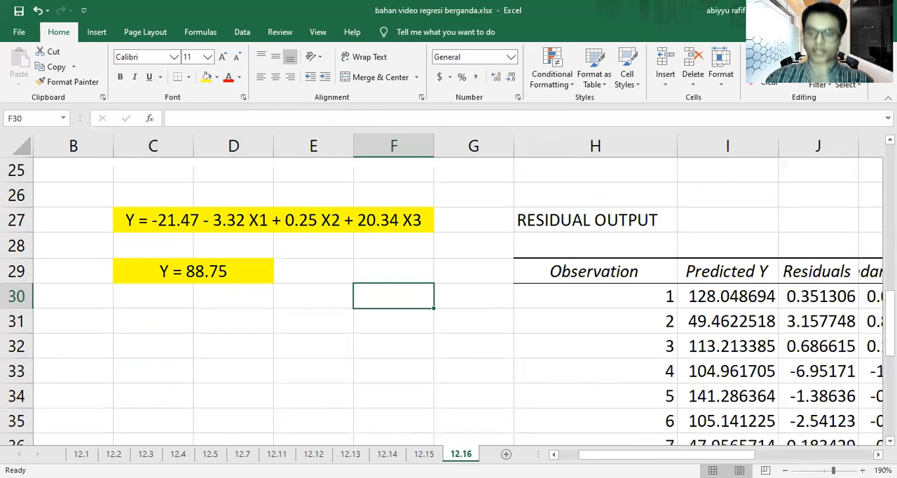
drag(721, 455, 754, 455)
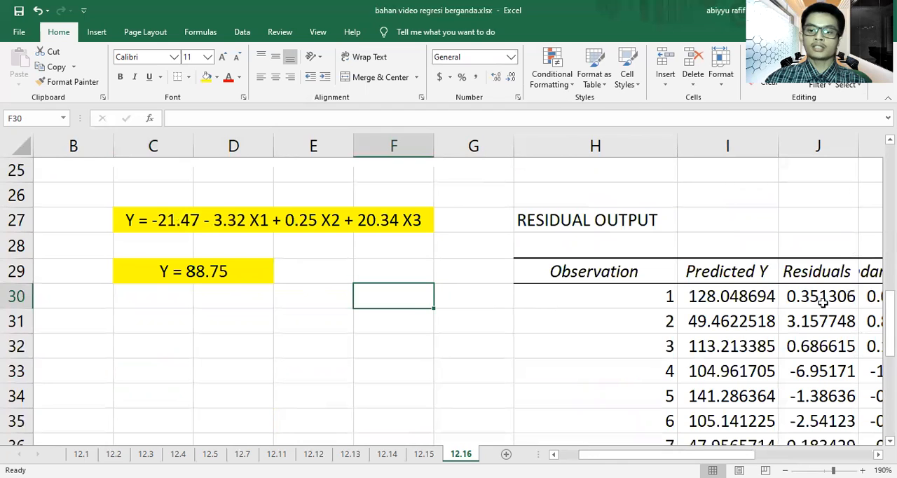
drag(765, 298, 766, 396)
click(541, 377)
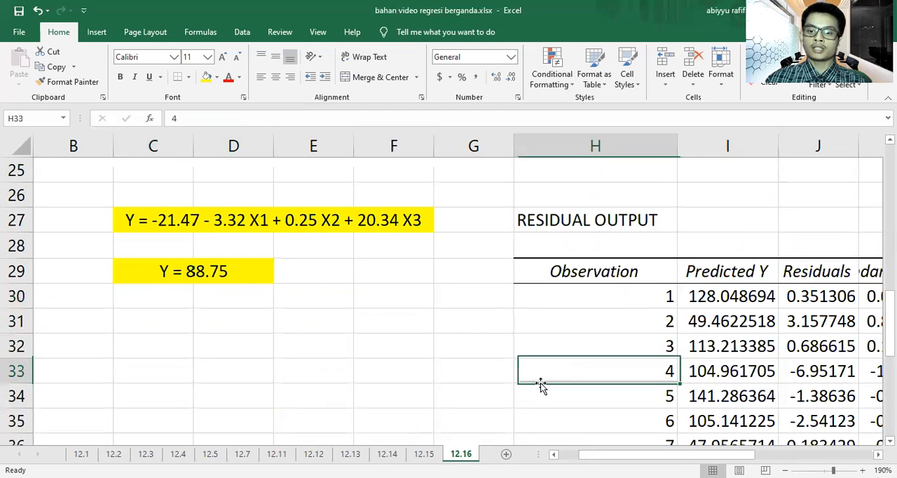
scroll(366, 332, up, 7)
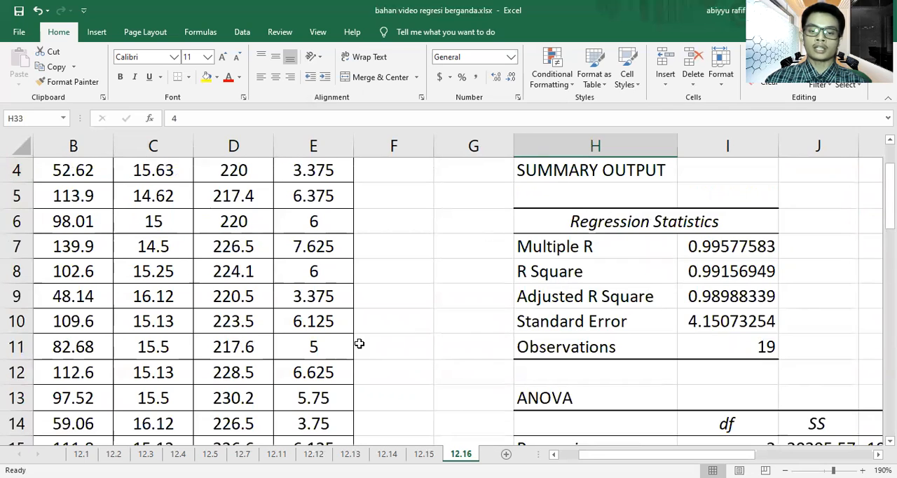
scroll(358, 343, down, 8)
click(729, 225)
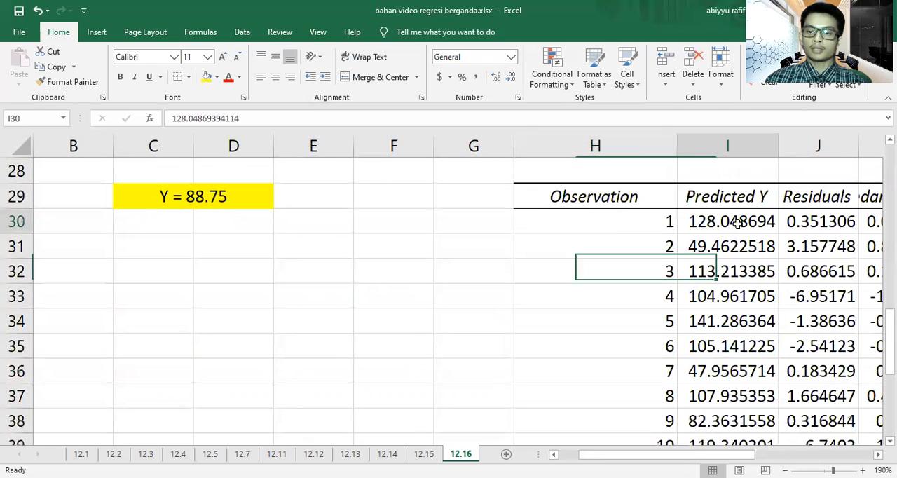
click(836, 223)
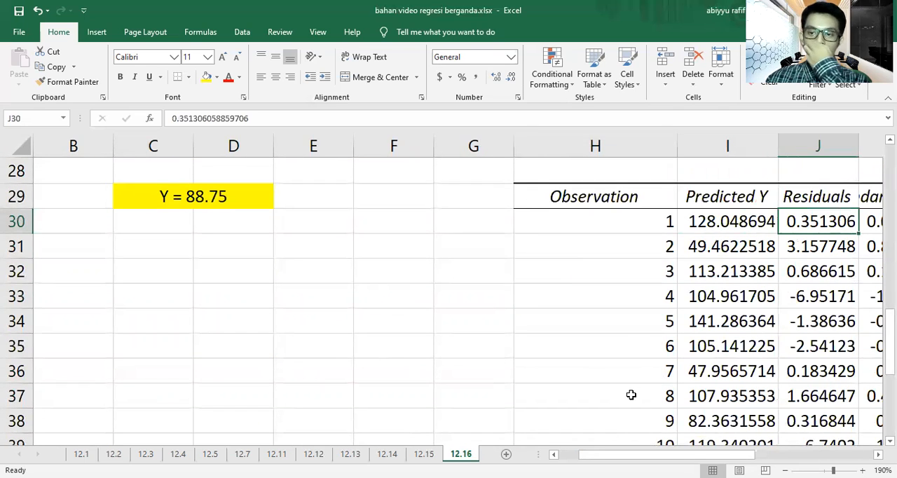
Step: Review the 12.16 data, regression summary, coefficients and highlighted answers together at 90% zoom
click(785, 471)
click(785, 471)
click(785, 471)
click(786, 471)
click(785, 471)
click(786, 471)
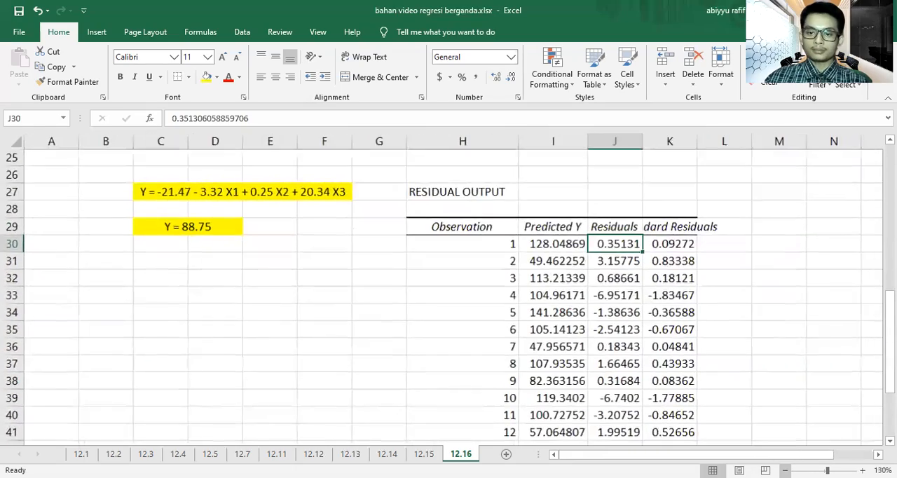
scroll(704, 365, up, 8)
scroll(703, 365, down, 2)
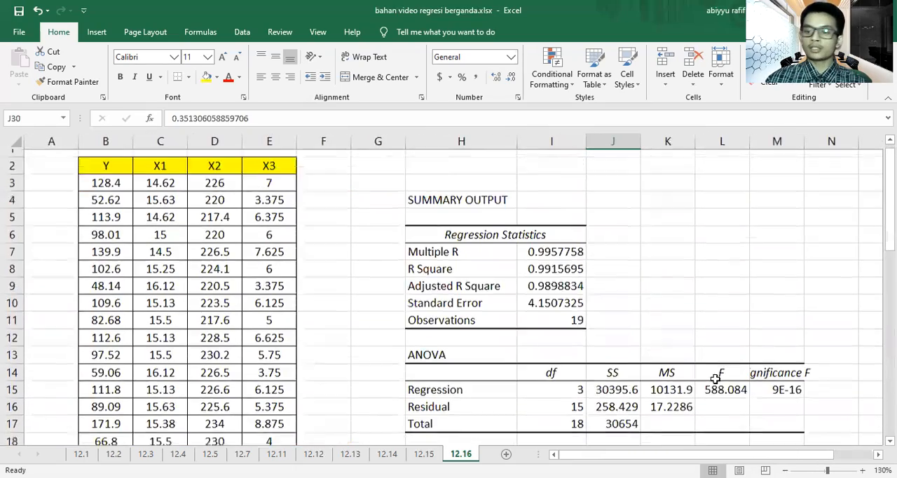
click(786, 471)
click(785, 471)
click(785, 471)
click(786, 471)
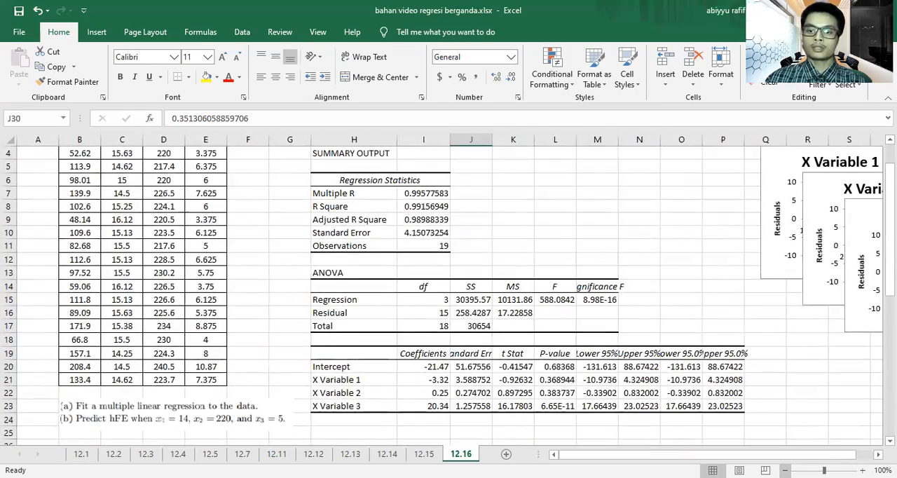
scroll(705, 393, up, 1)
scroll(705, 392, up, 1)
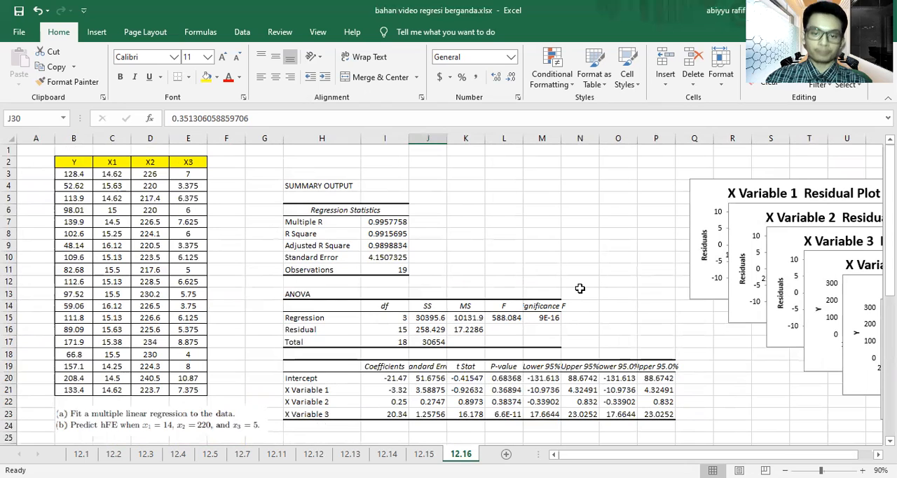
scroll(553, 260, down, 2)
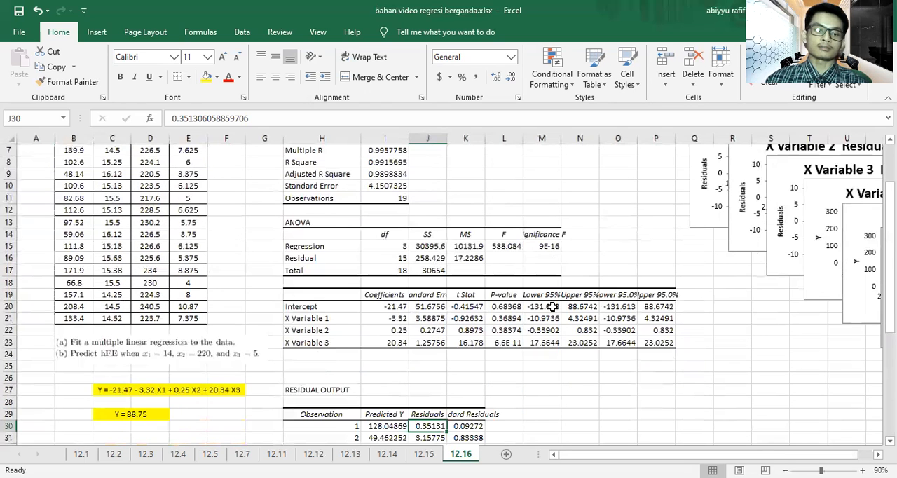
scroll(553, 307, down, 1)
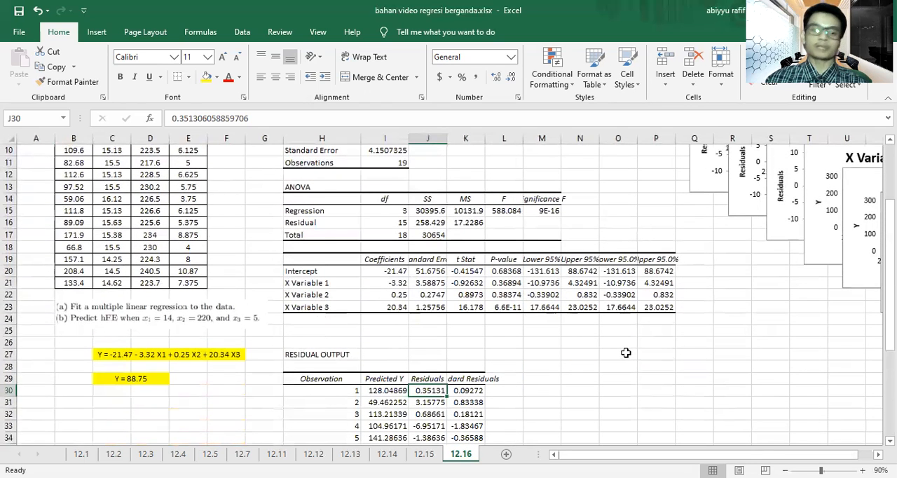
scroll(618, 370, up, 3)
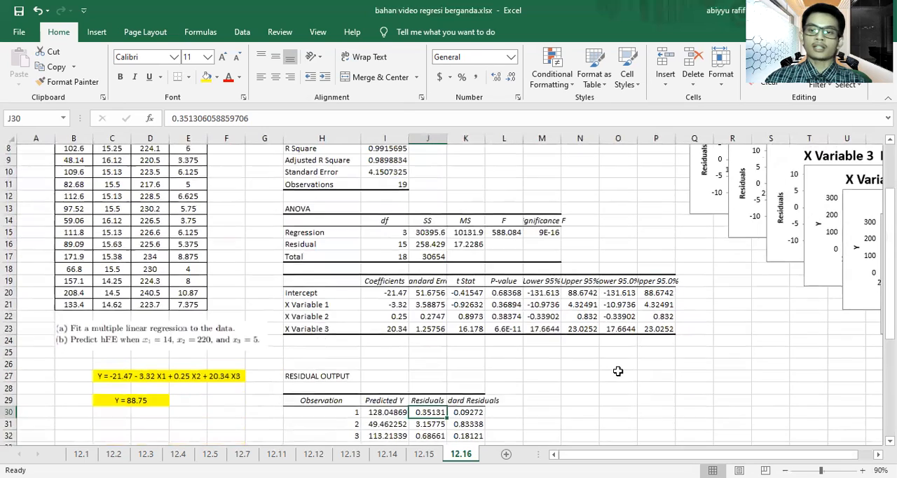